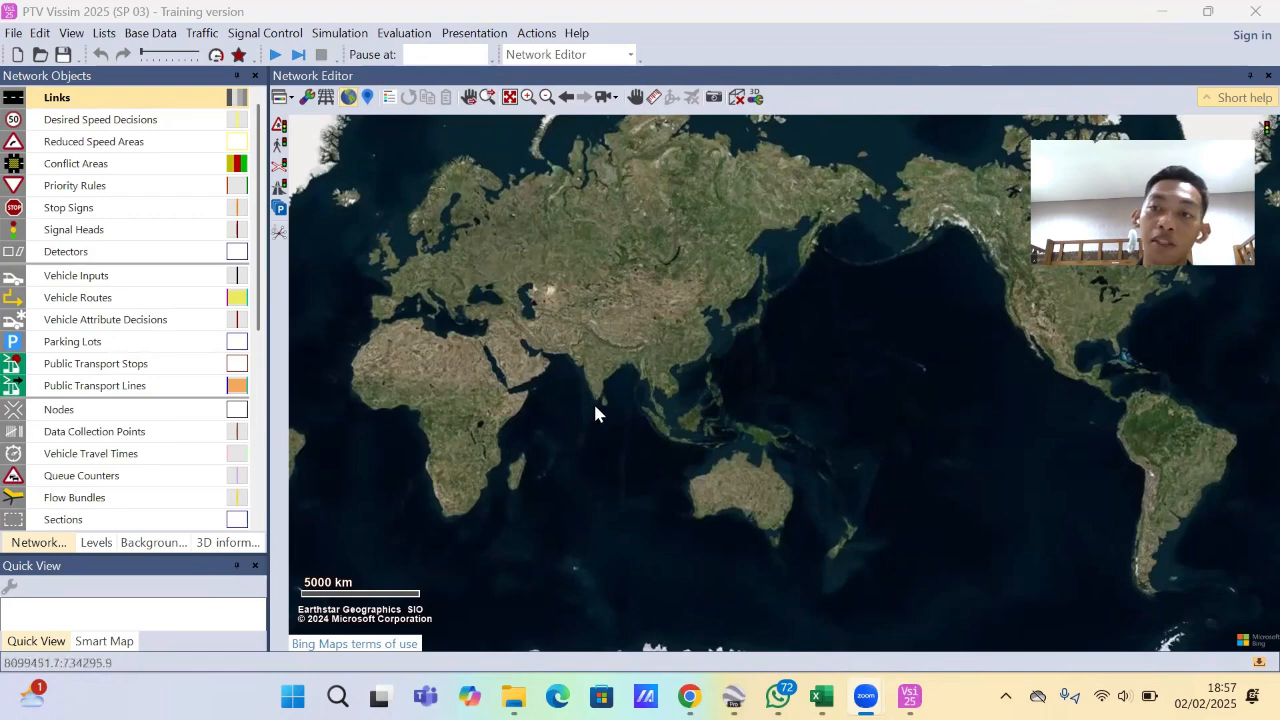
Step: Switch the network's traffic regulations to left-hand traffic and accept the required driving behavior adjustment
{"action": "left_click", "coordinate": [150, 35]}
{"action": "left_click", "coordinate": [200, 51]}
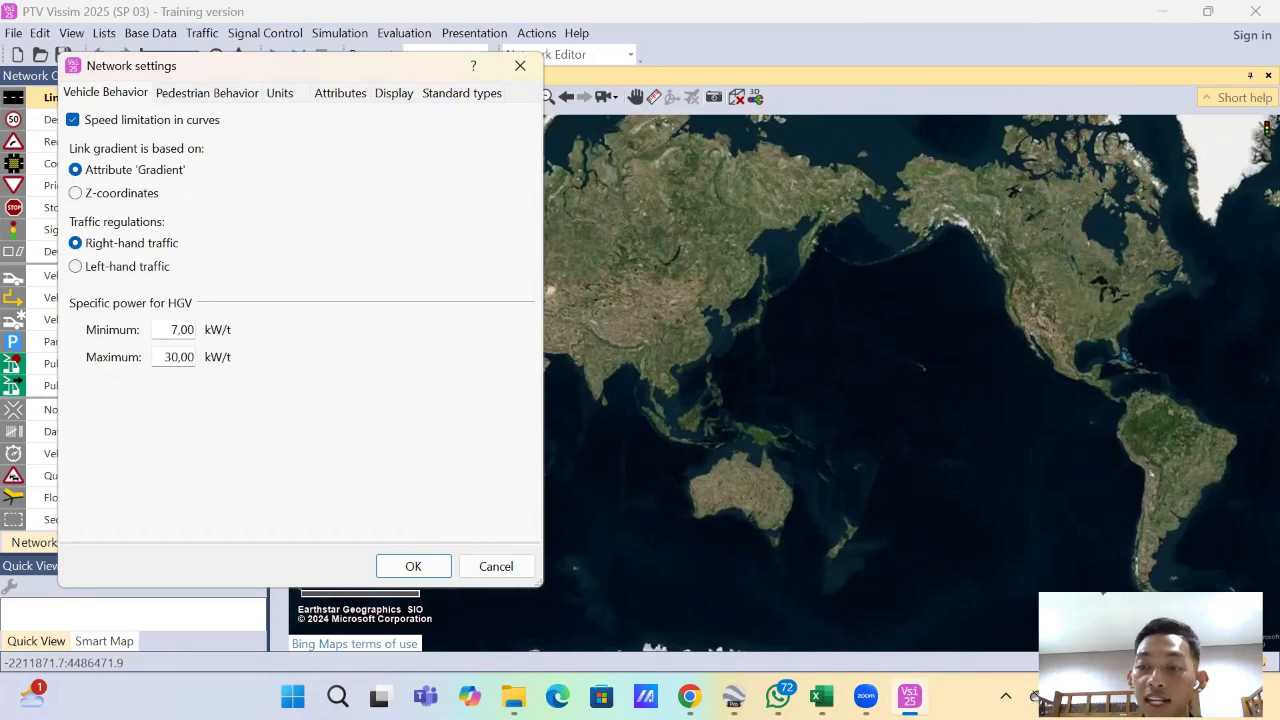
{"action": "left_click", "coordinate": [76, 267]}
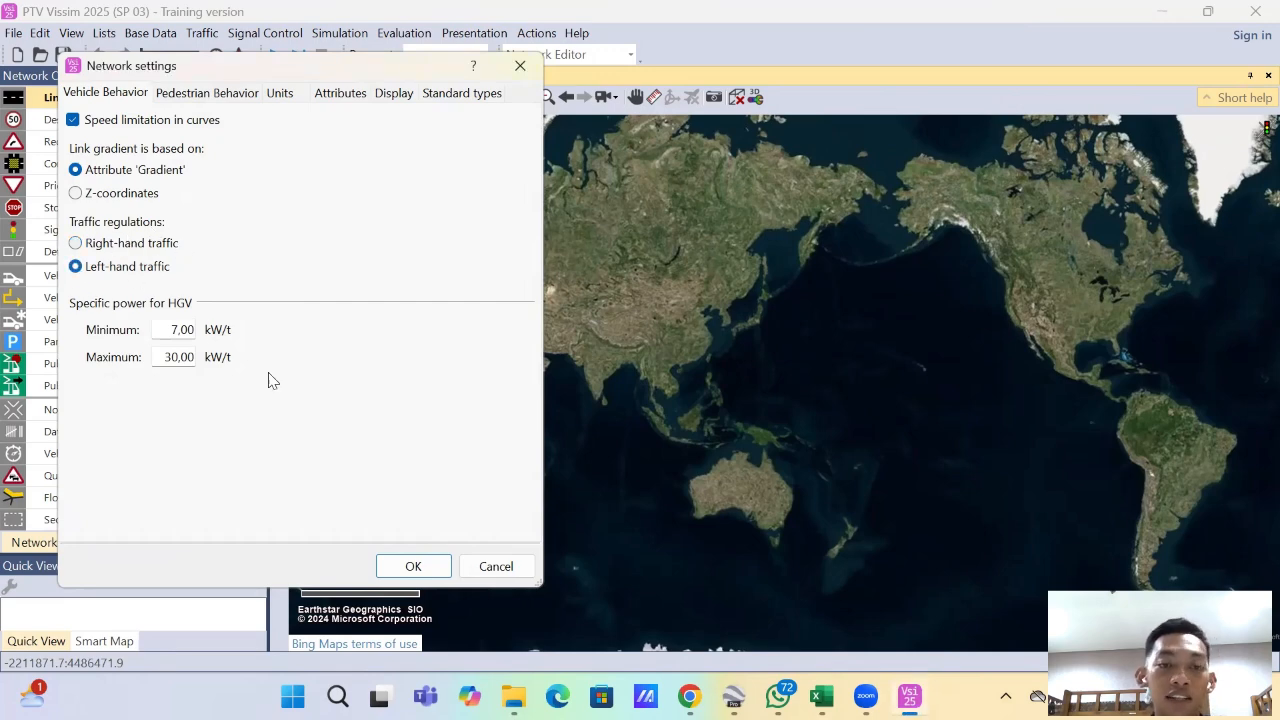
{"action": "left_click", "coordinate": [427, 562]}
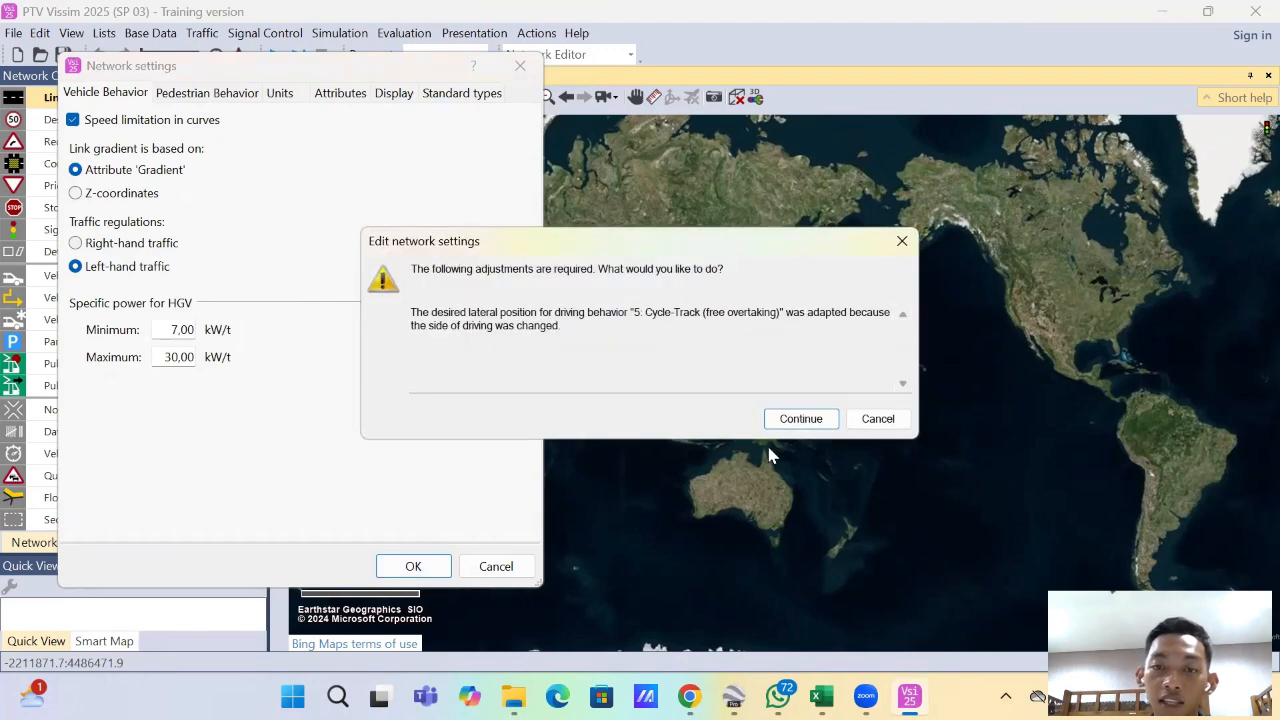
{"action": "left_click", "coordinate": [801, 419]}
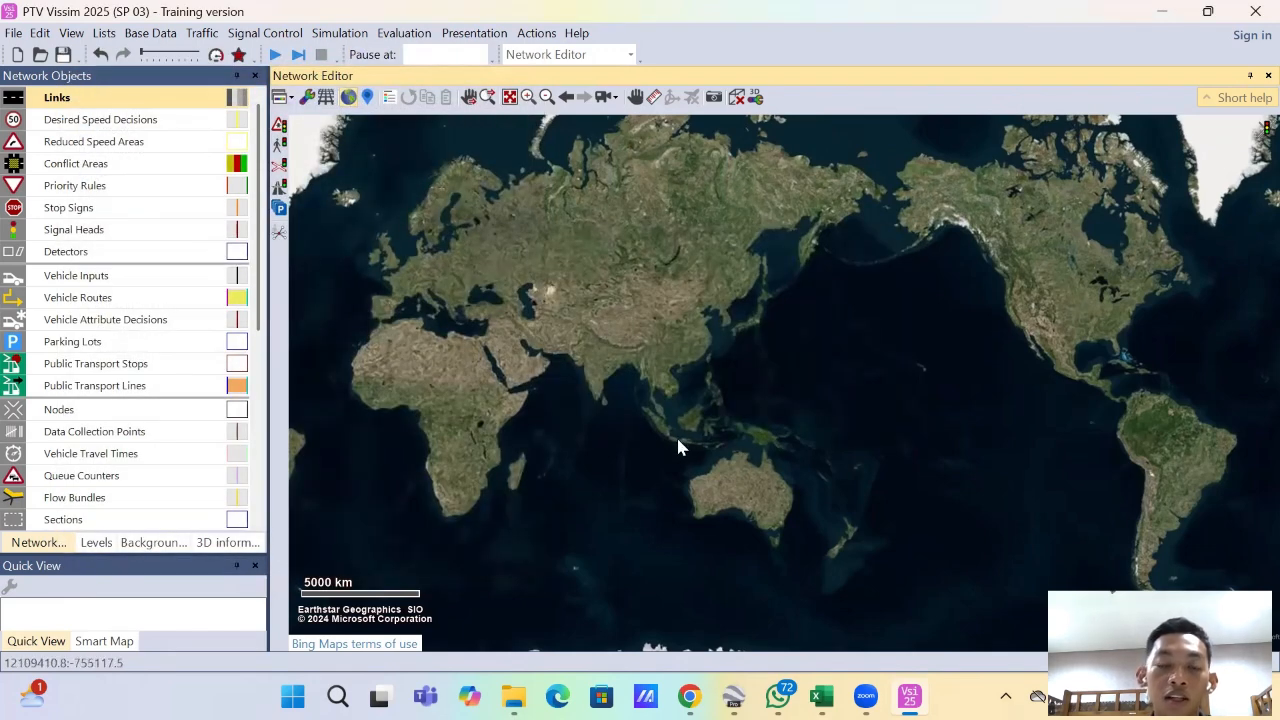
Step: Locate the Jl. Imam Bonjol and Jl. Gunung Karang intersection in southern Bali on the satellite base map
{"action": "scroll", "coordinate": [686, 433], "scroll_direction": "up", "scroll_amount": 2}
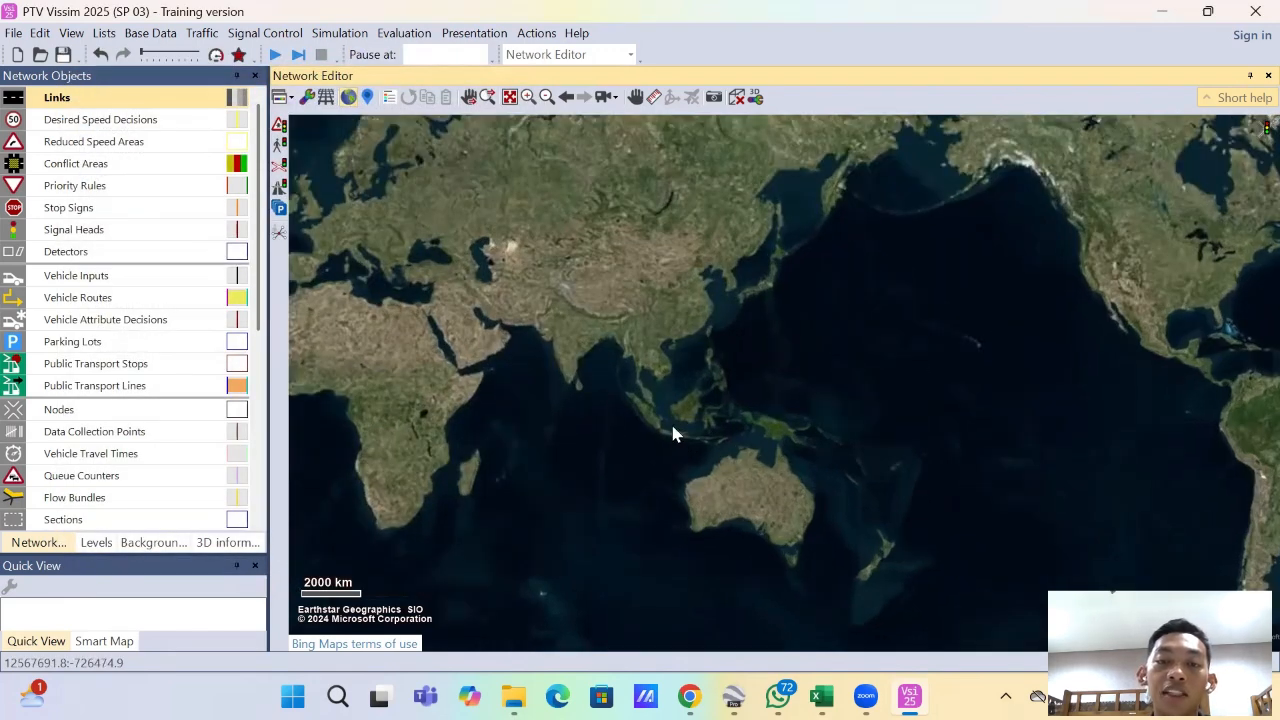
{"action": "scroll", "coordinate": [674, 436], "scroll_direction": "up", "scroll_amount": 3}
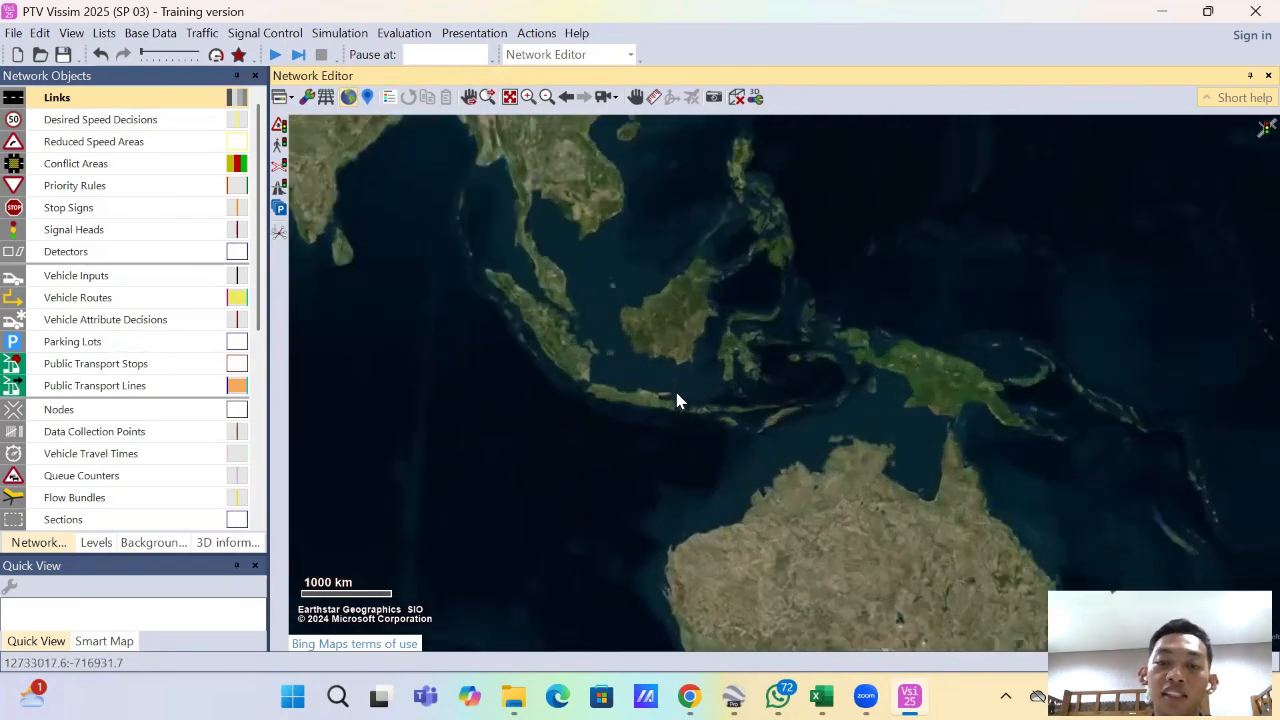
{"action": "scroll", "coordinate": [675, 398], "scroll_direction": "up", "scroll_amount": 3}
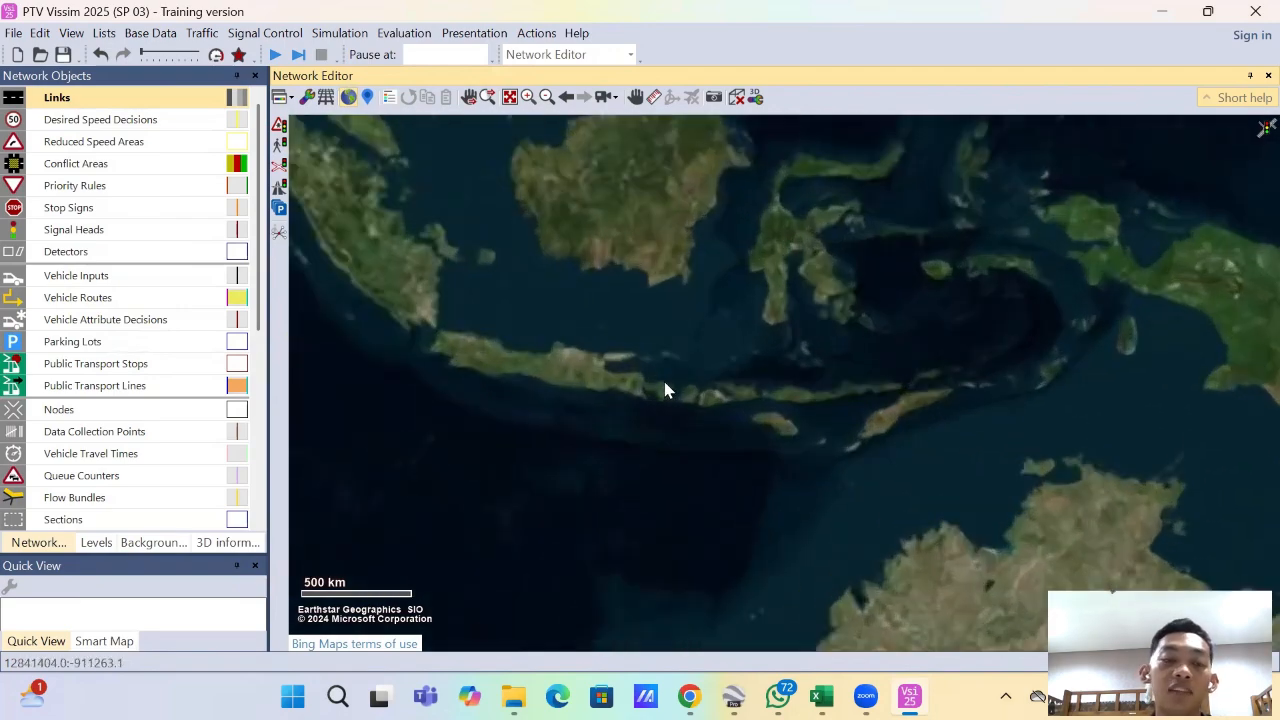
{"action": "scroll", "coordinate": [650, 385], "scroll_direction": "up", "scroll_amount": 4}
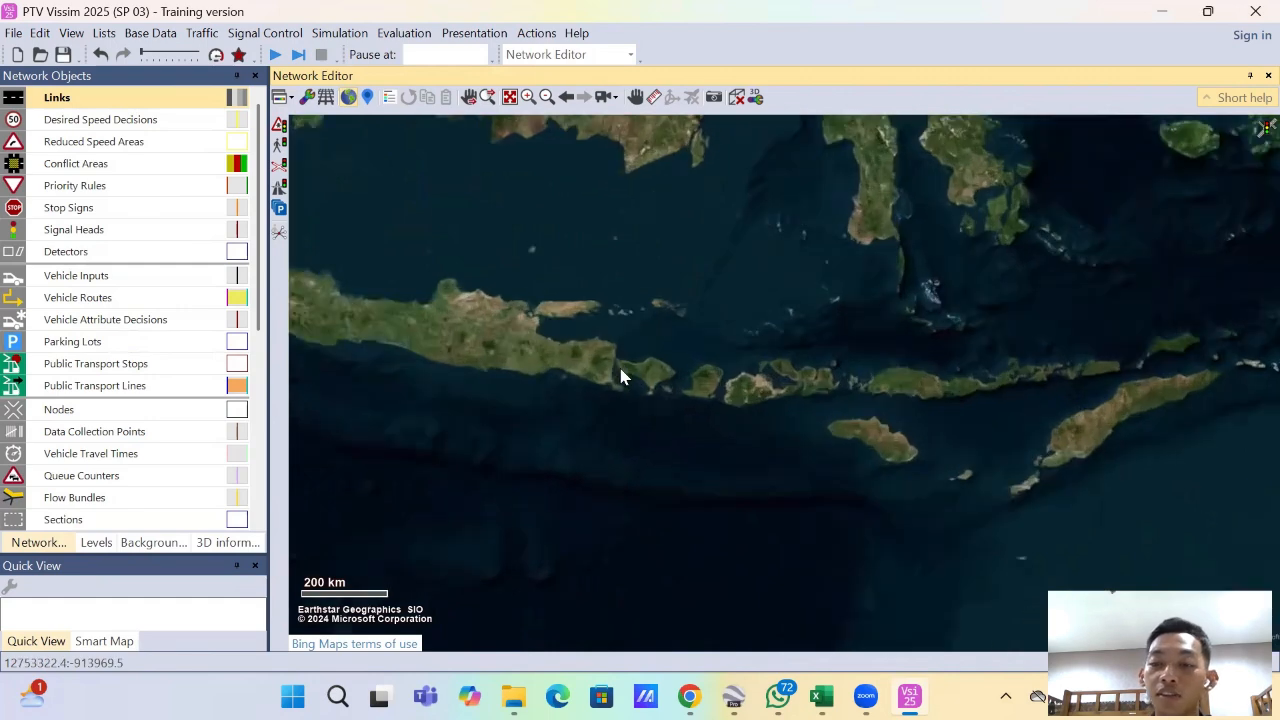
{"action": "scroll", "coordinate": [625, 370], "scroll_direction": "up", "scroll_amount": 3}
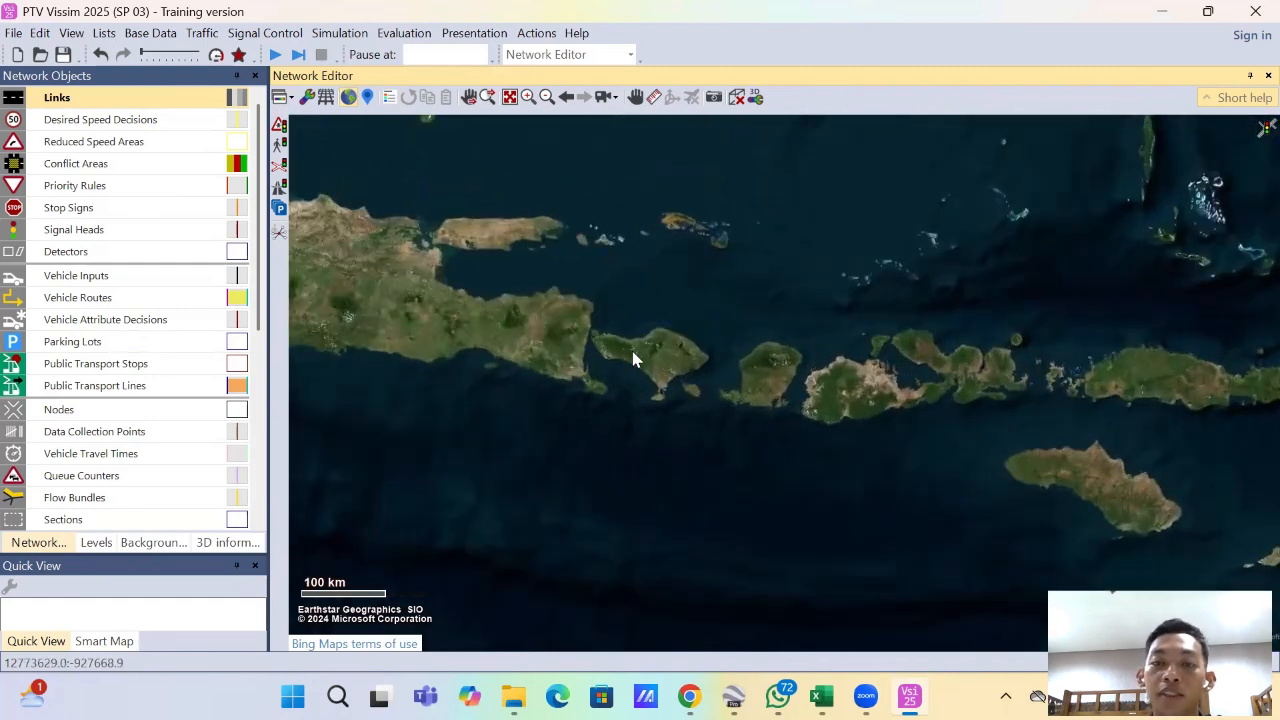
{"action": "scroll", "coordinate": [654, 369], "scroll_direction": "up", "scroll_amount": 3}
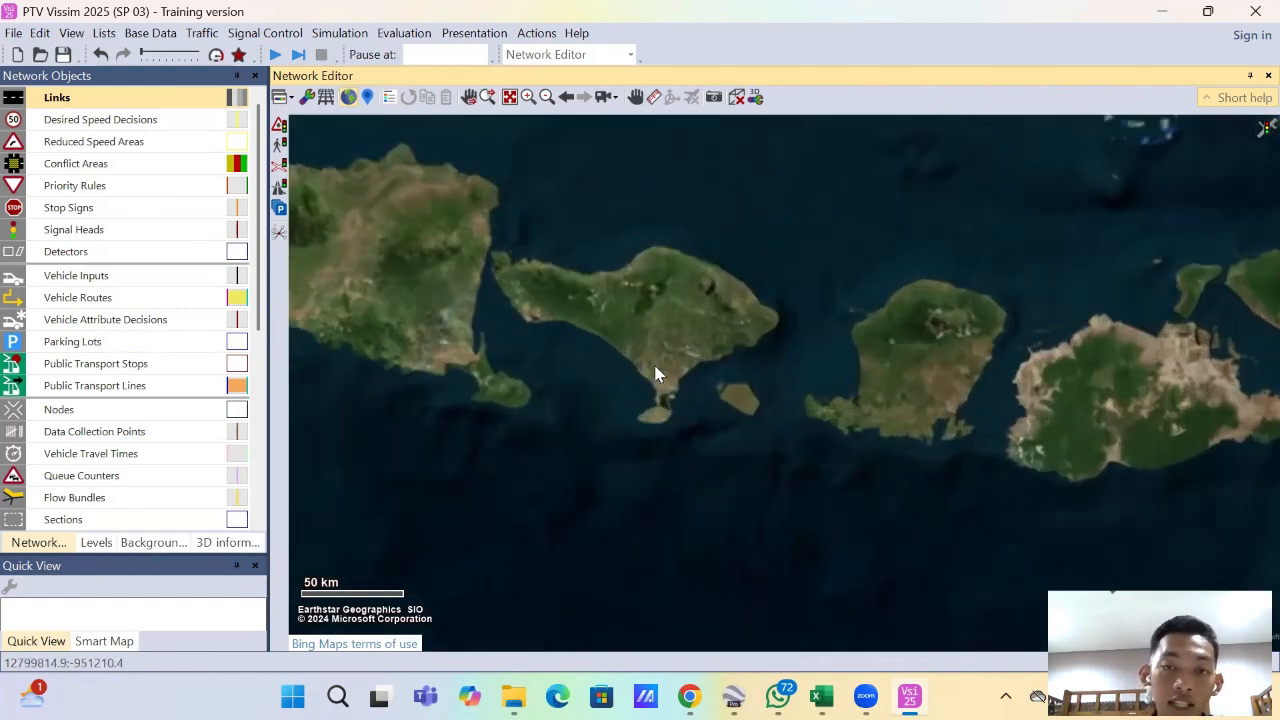
{"action": "scroll", "coordinate": [645, 362], "scroll_direction": "up", "scroll_amount": 3}
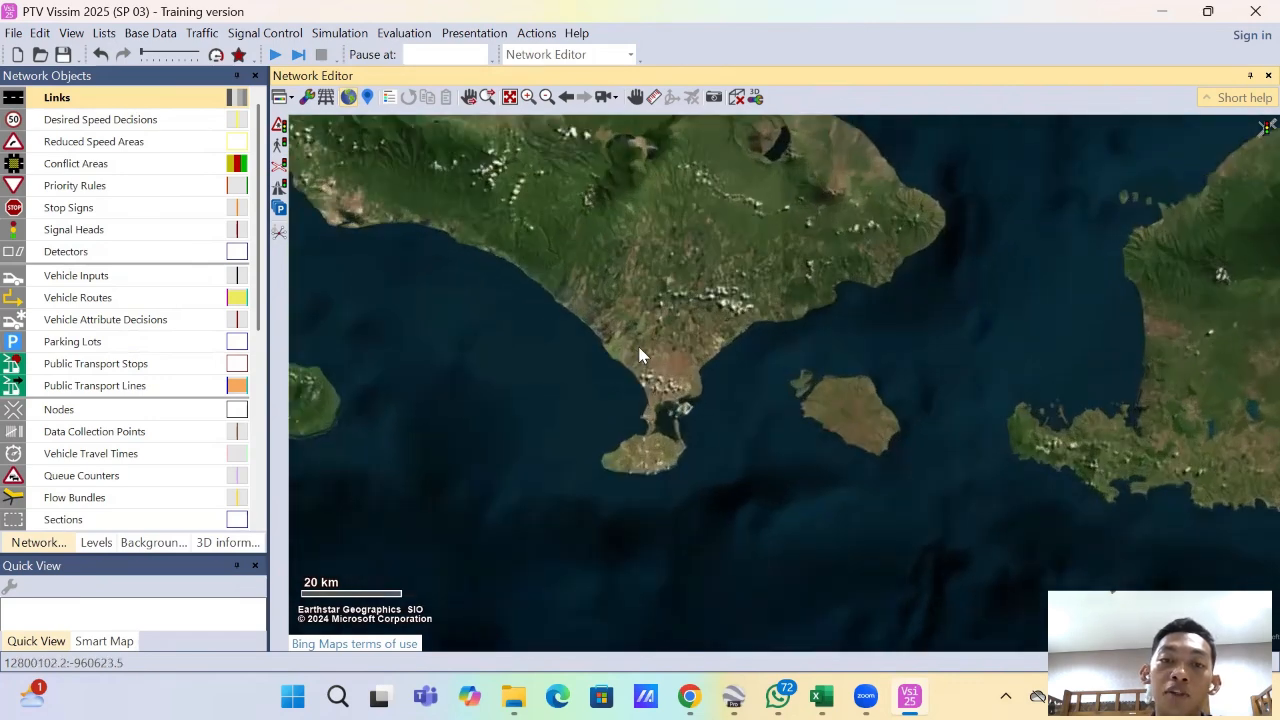
{"action": "scroll", "coordinate": [645, 350], "scroll_direction": "up", "scroll_amount": 5}
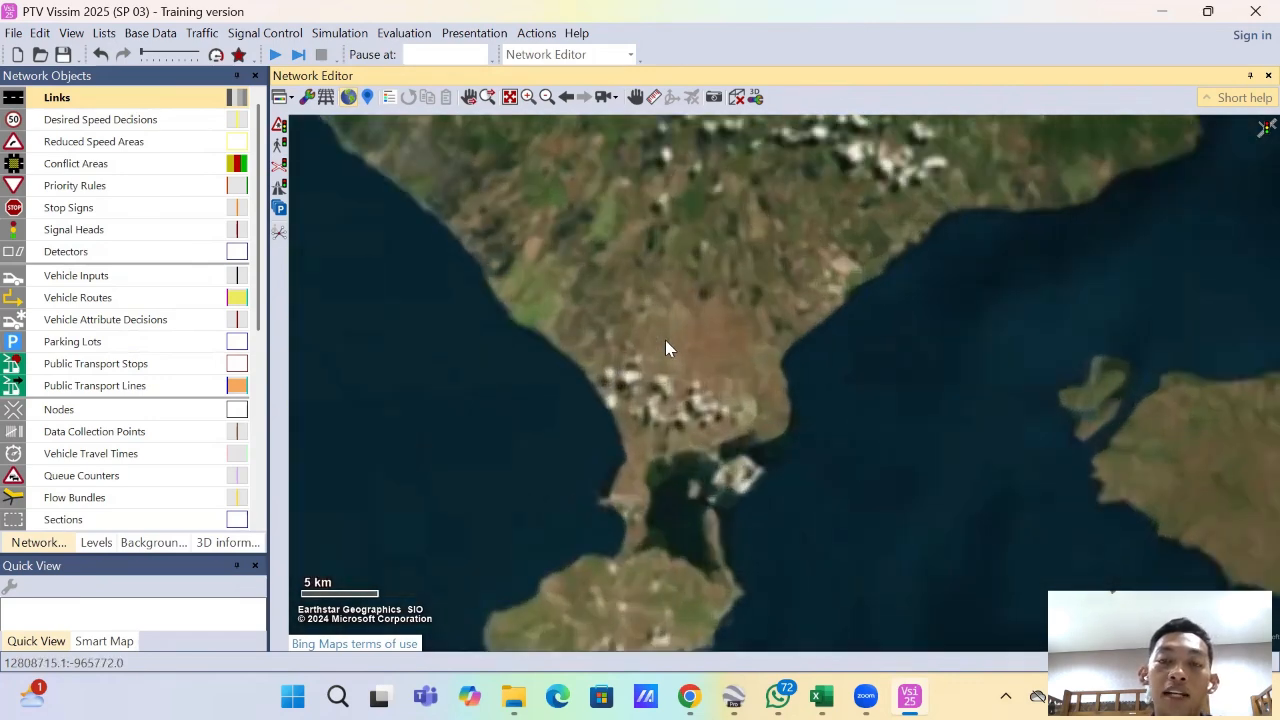
{"action": "scroll", "coordinate": [668, 348], "scroll_direction": "up", "scroll_amount": 2}
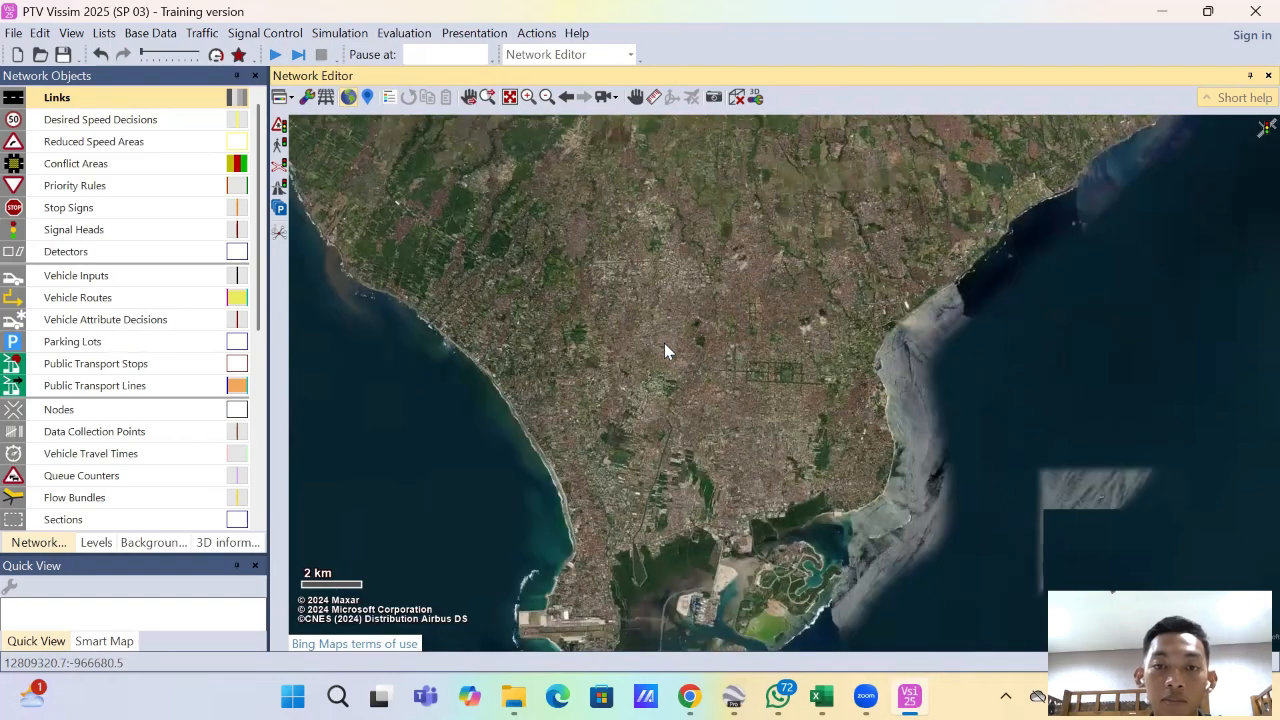
{"action": "scroll", "coordinate": [697, 345], "scroll_direction": "up", "scroll_amount": 1}
{"action": "scroll", "coordinate": [715, 347], "scroll_direction": "up", "scroll_amount": 1}
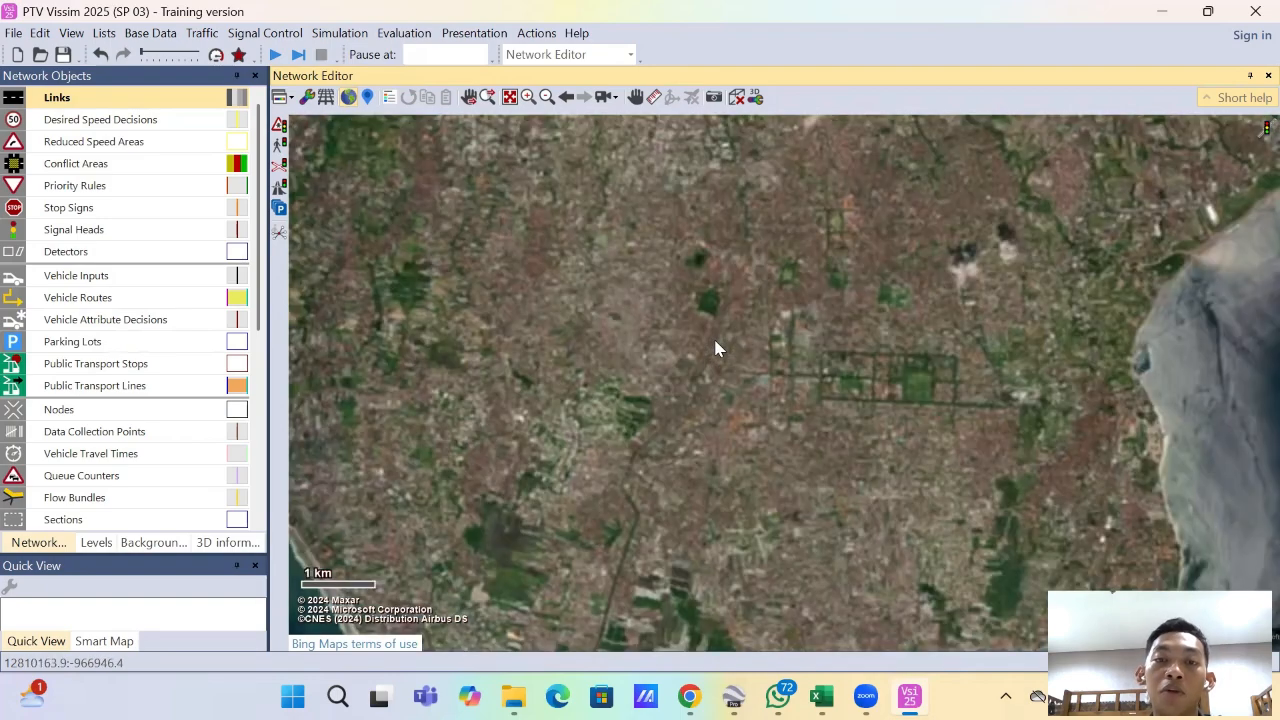
{"action": "scroll", "coordinate": [700, 379], "scroll_direction": "up", "scroll_amount": 1}
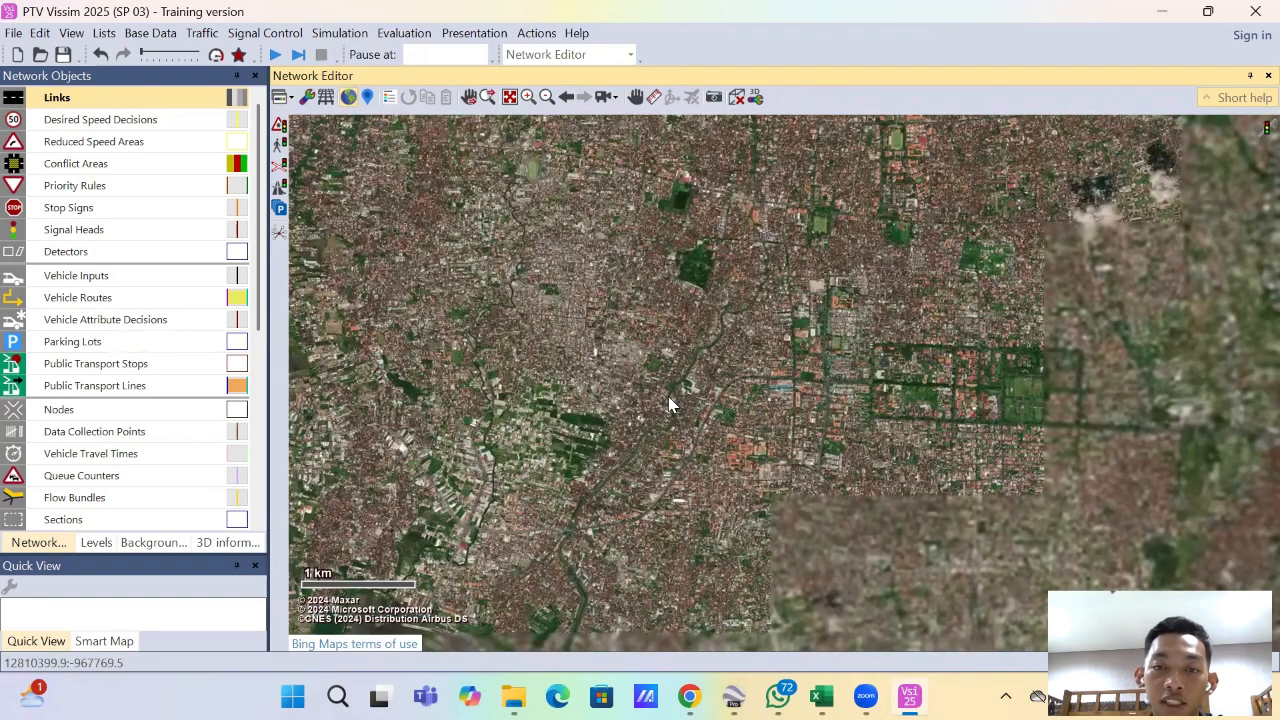
{"action": "scroll", "coordinate": [676, 258], "scroll_direction": "up", "scroll_amount": 2}
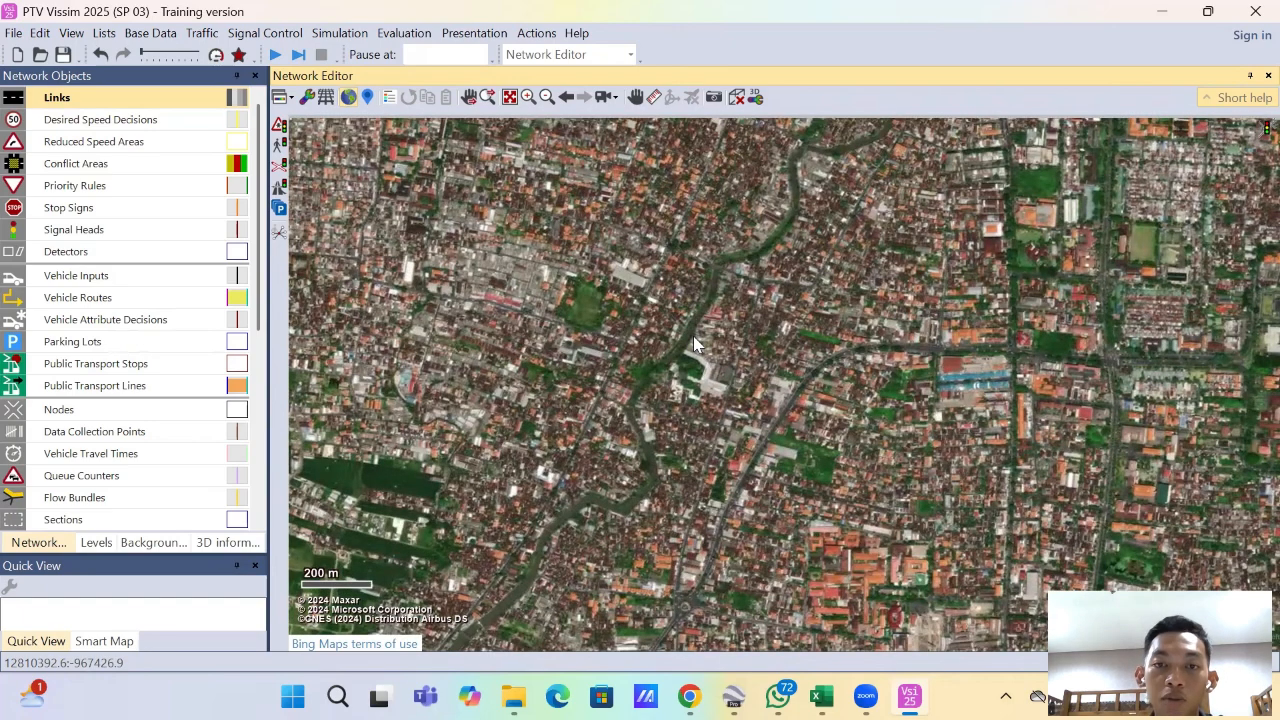
{"action": "scroll", "coordinate": [688, 339], "scroll_direction": "up", "scroll_amount": 1}
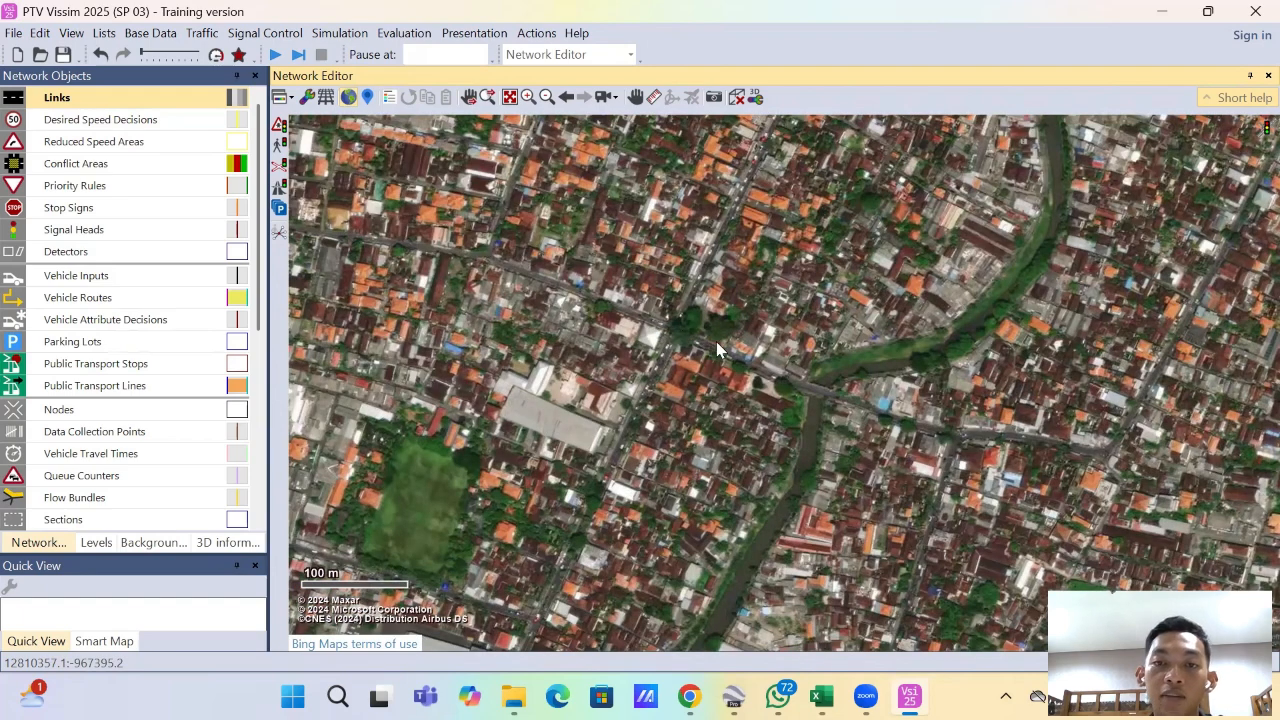
{"action": "scroll", "coordinate": [716, 348], "scroll_direction": "up", "scroll_amount": 1}
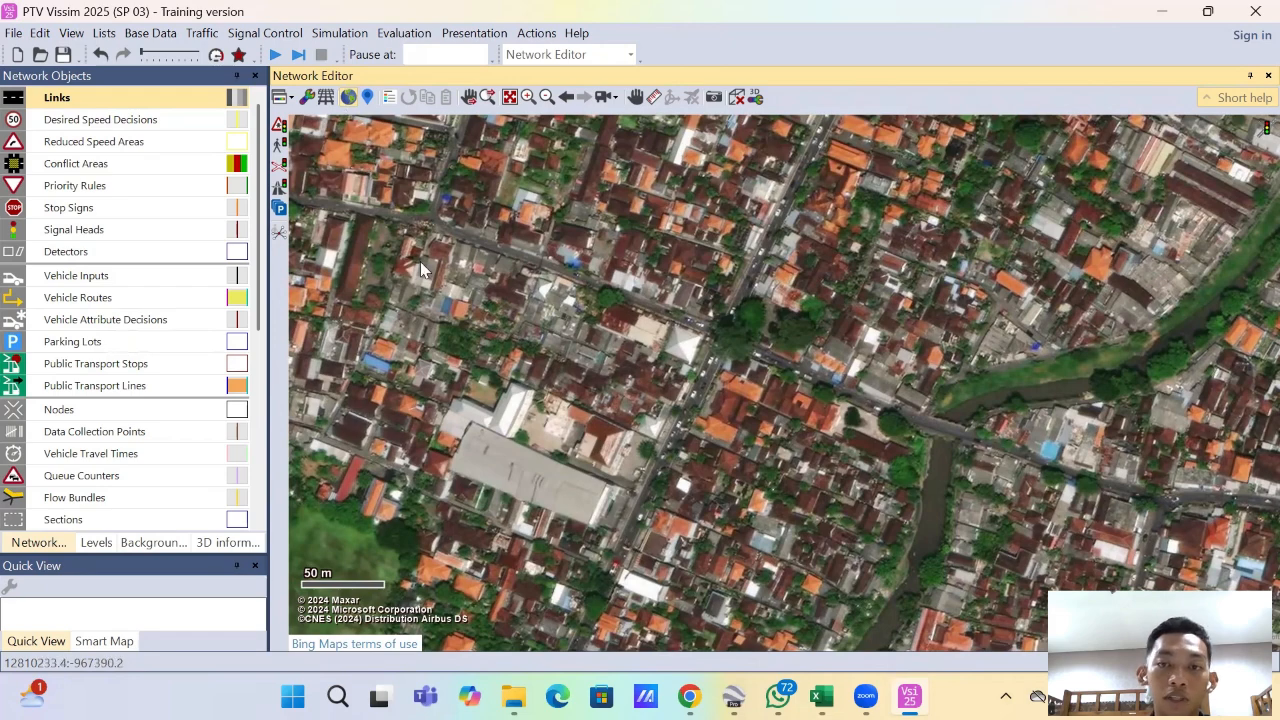
Step: Hide the satellite base map and add "jpg perempatan gunung karang" from the Downloads folder as a background image
{"action": "left_click", "coordinate": [350, 99]}
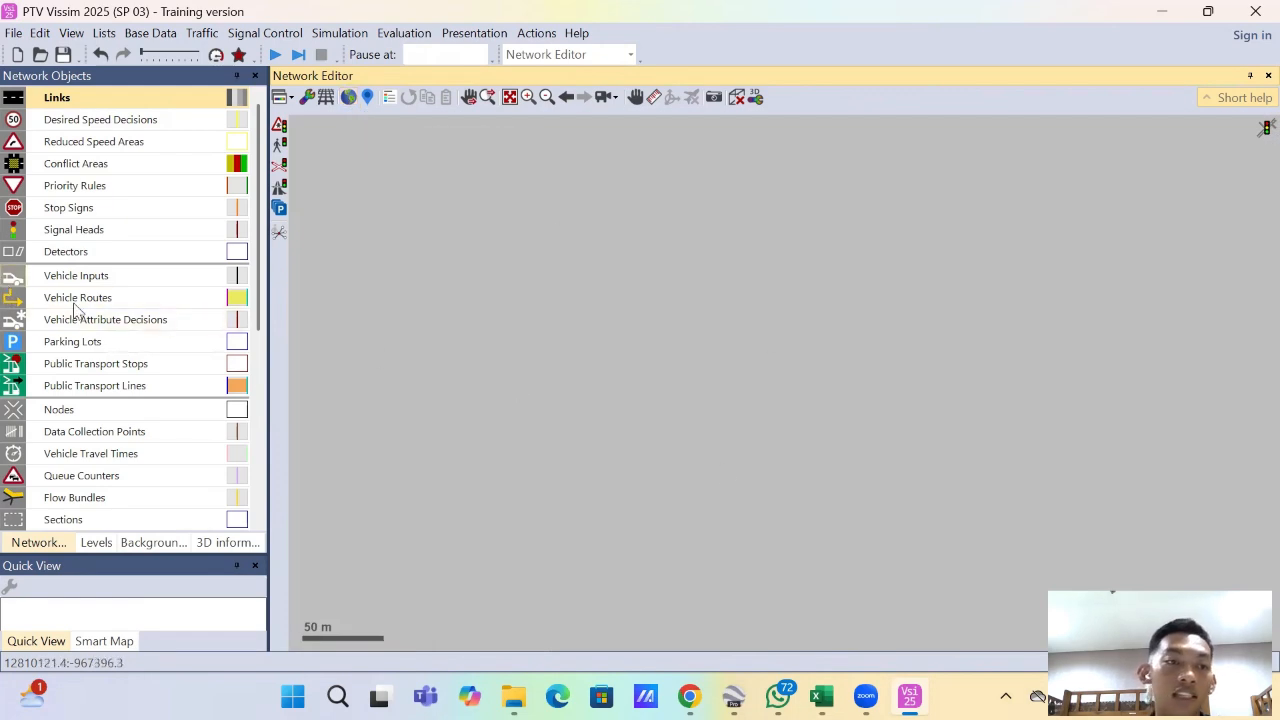
{"action": "scroll", "coordinate": [150, 316], "scroll_direction": "down", "scroll_amount": 4}
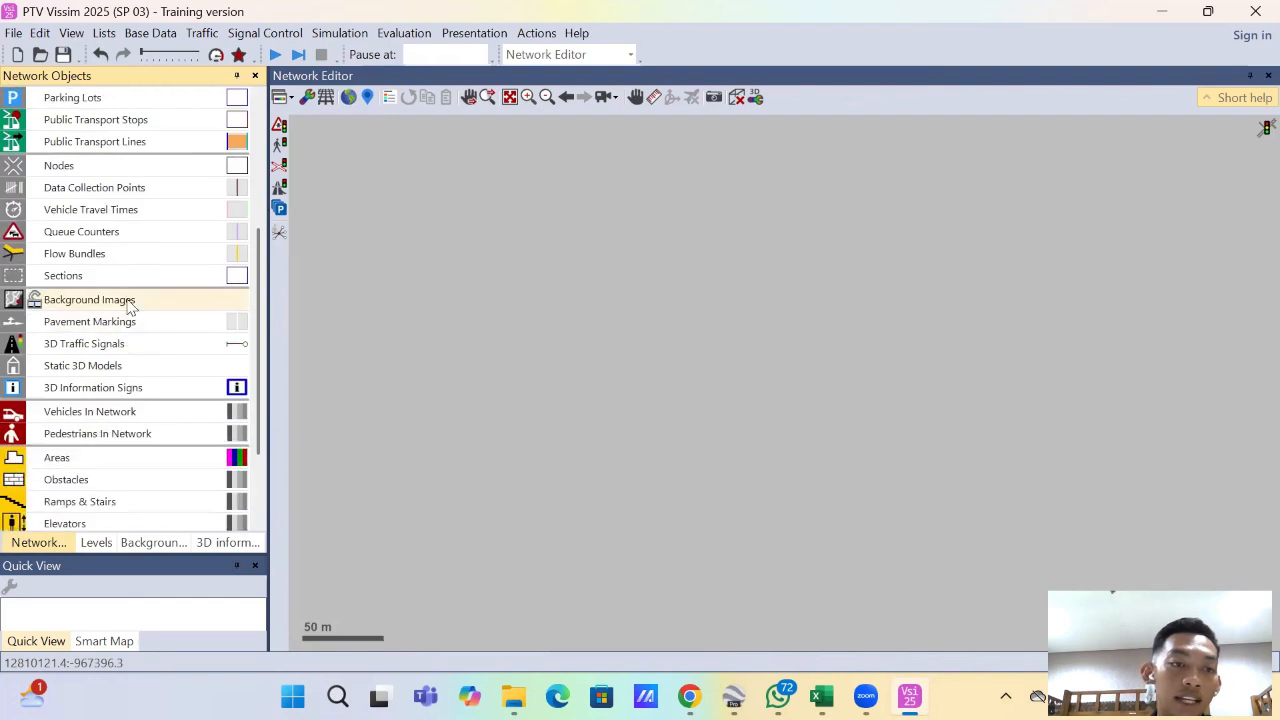
{"action": "left_click", "coordinate": [128, 302]}
{"action": "right_click", "coordinate": [657, 266]}
{"action": "left_click", "coordinate": [689, 277]}
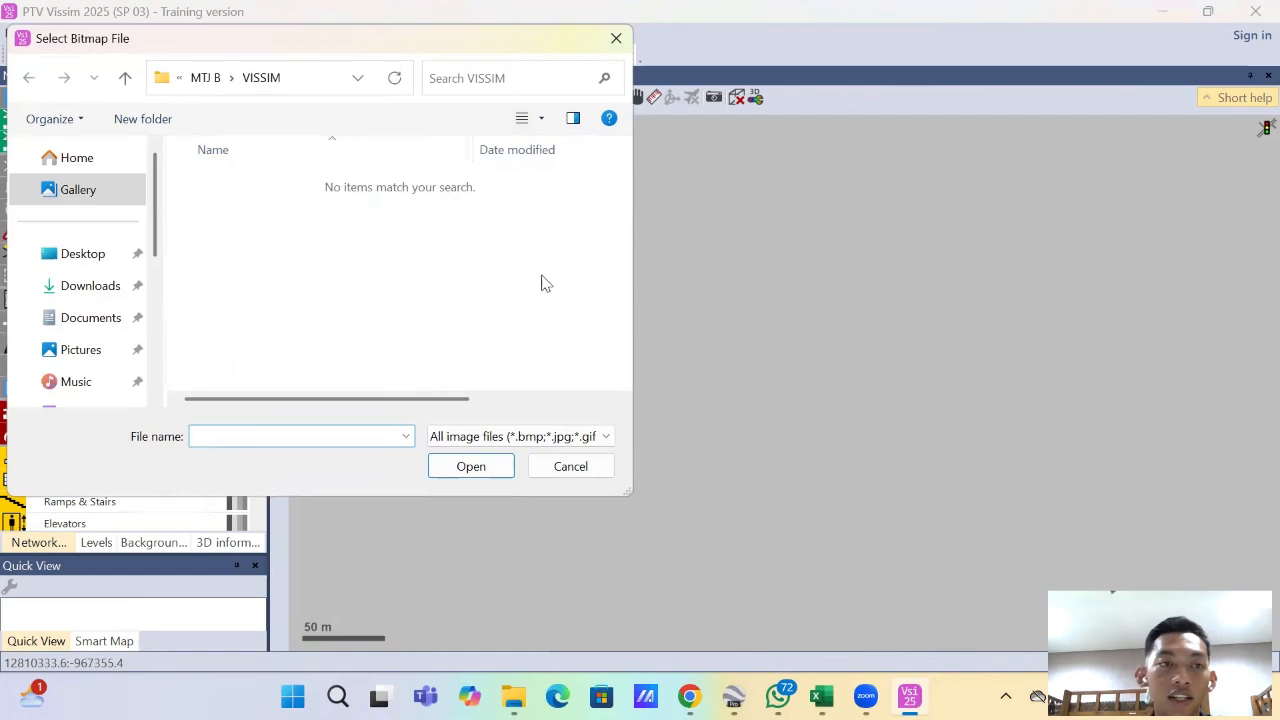
{"action": "left_click", "coordinate": [90, 287]}
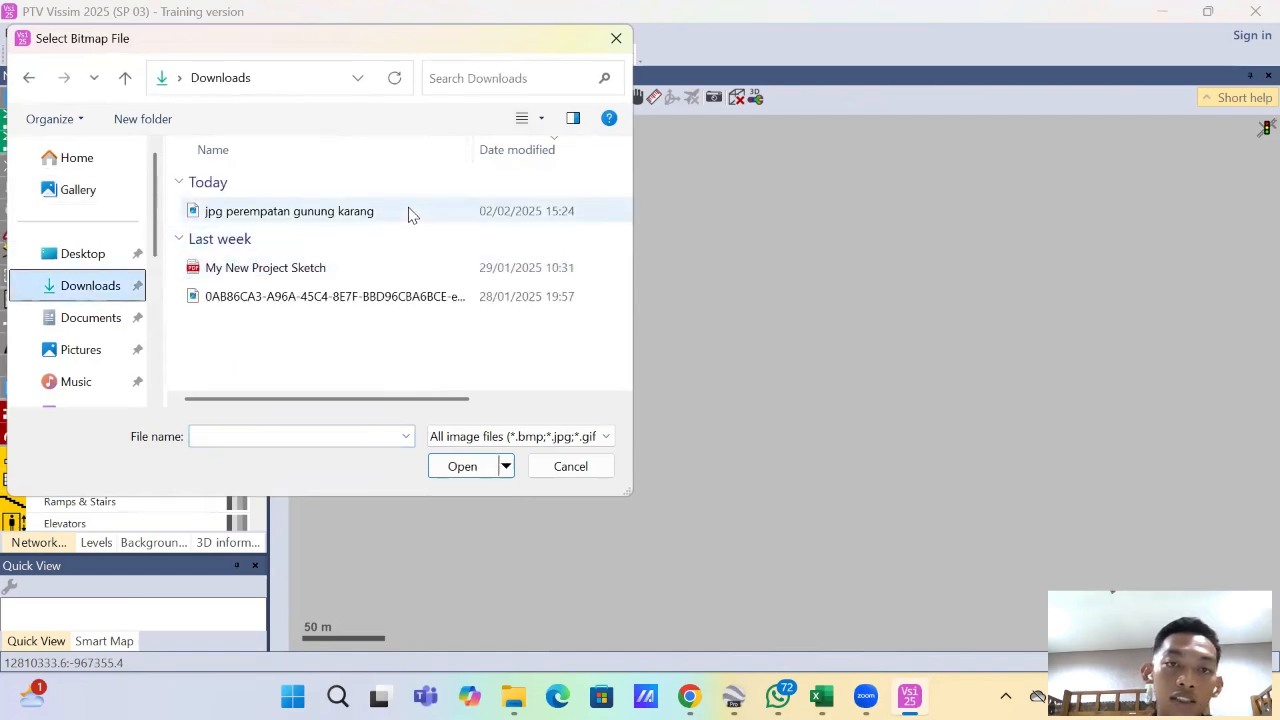
{"action": "double_click", "coordinate": [409, 211]}
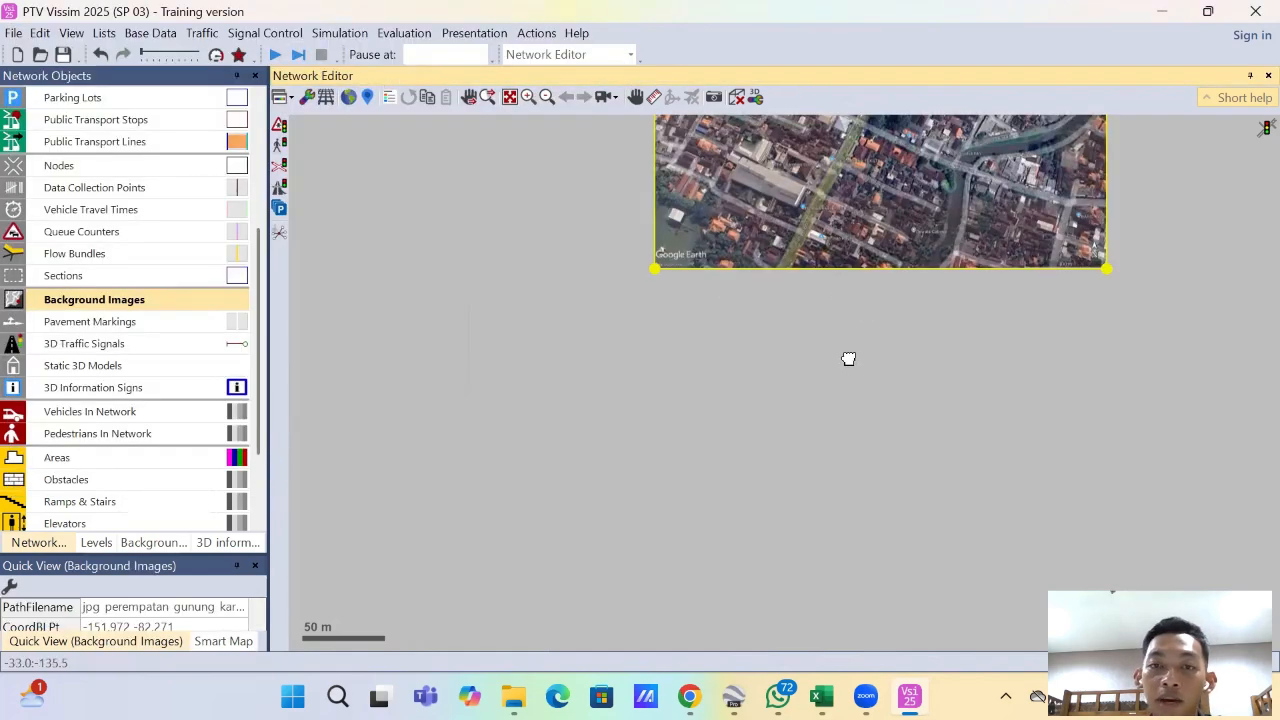
Step: Scale the background image by setting a reference line along Jl. Imam Bonjol up to the intersection to 200 m
{"action": "left_click_drag", "start_coordinate": [849, 358], "coordinate": [634, 580]}
{"action": "scroll", "coordinate": [605, 362], "scroll_direction": "up", "scroll_amount": 3}
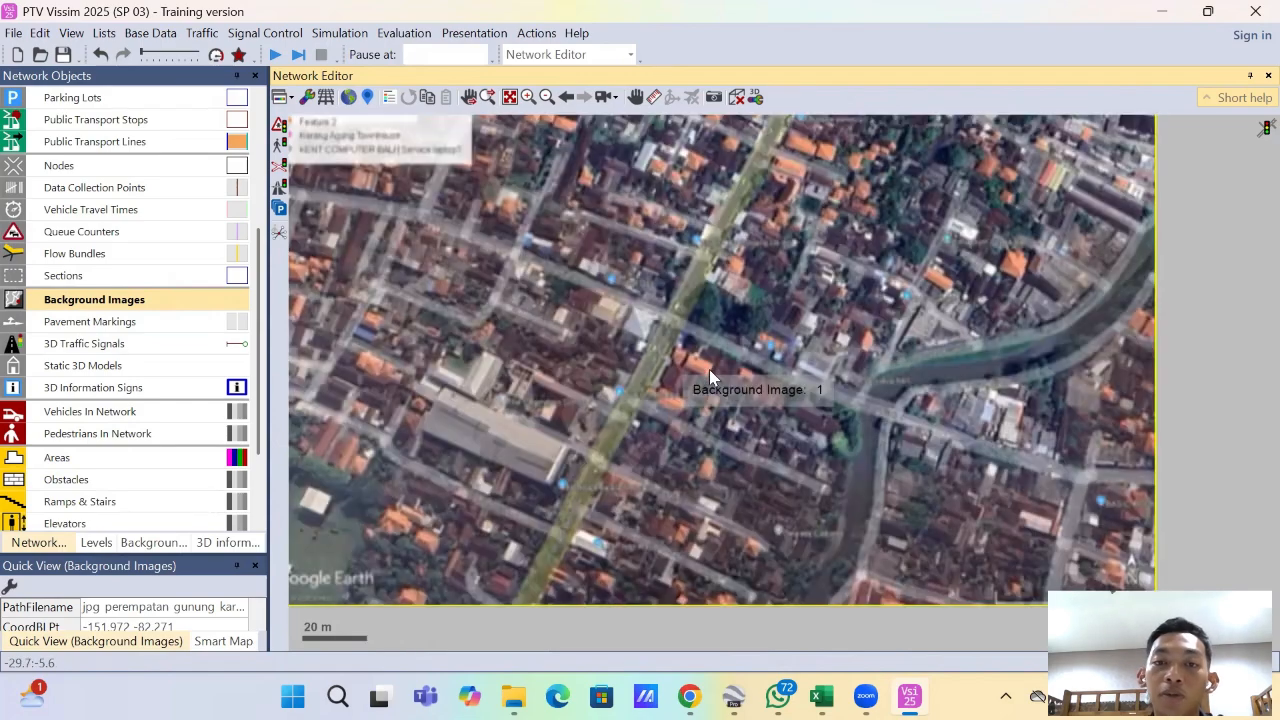
{"action": "scroll", "coordinate": [640, 319], "scroll_direction": "up", "scroll_amount": 1}
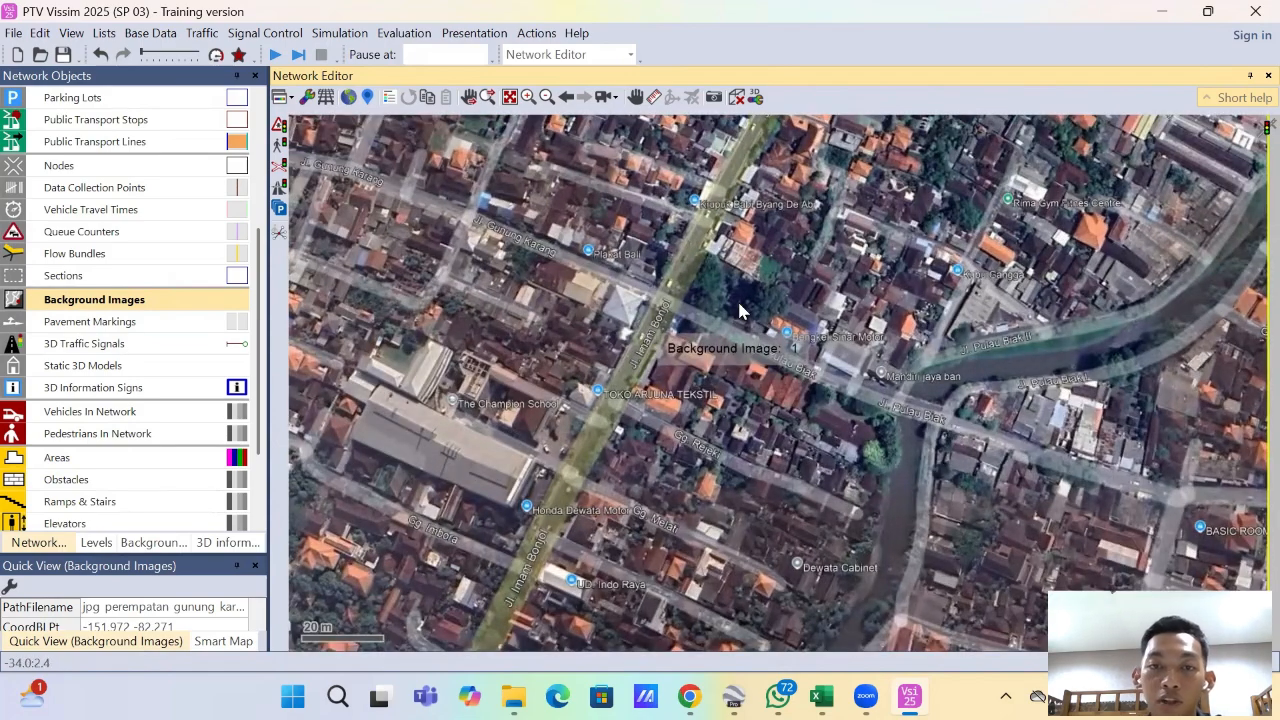
{"action": "scroll", "coordinate": [767, 283], "scroll_direction": "down", "scroll_amount": 1}
{"action": "left_click_drag", "start_coordinate": [767, 283], "coordinate": [737, 369]}
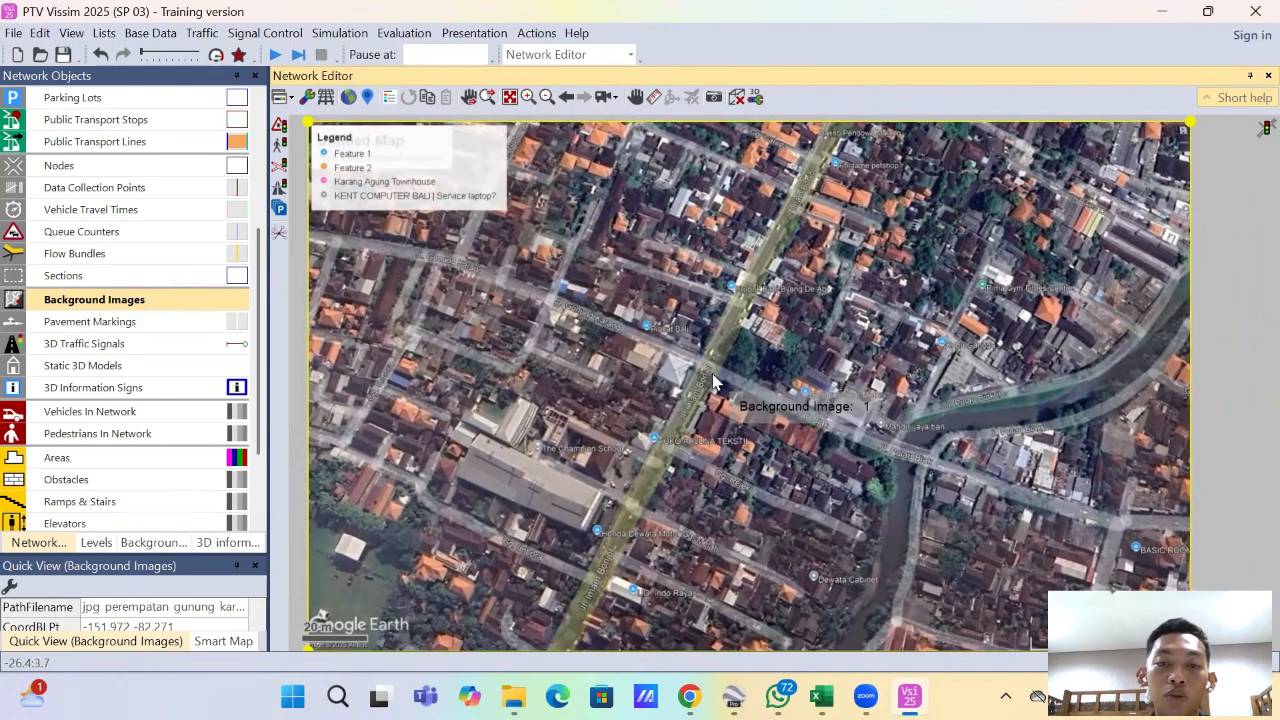
{"action": "left_click_drag", "start_coordinate": [695, 427], "coordinate": [698, 393]}
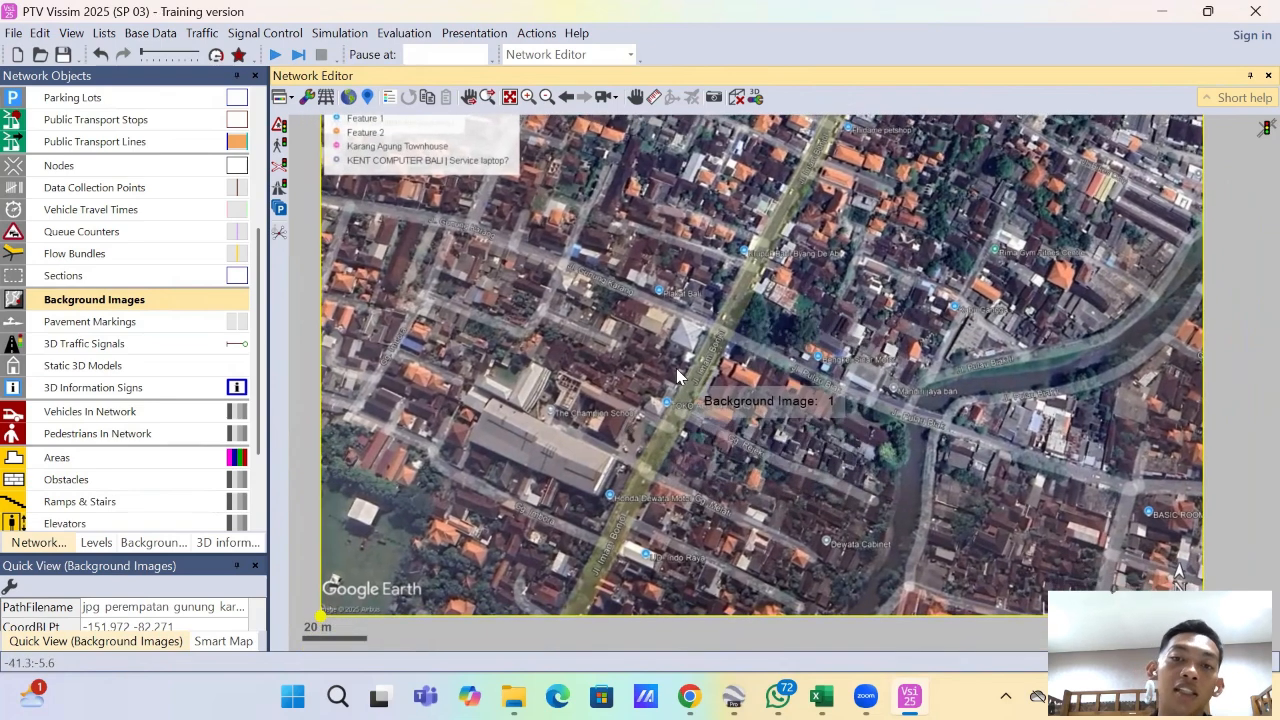
{"action": "right_click", "coordinate": [726, 306]}
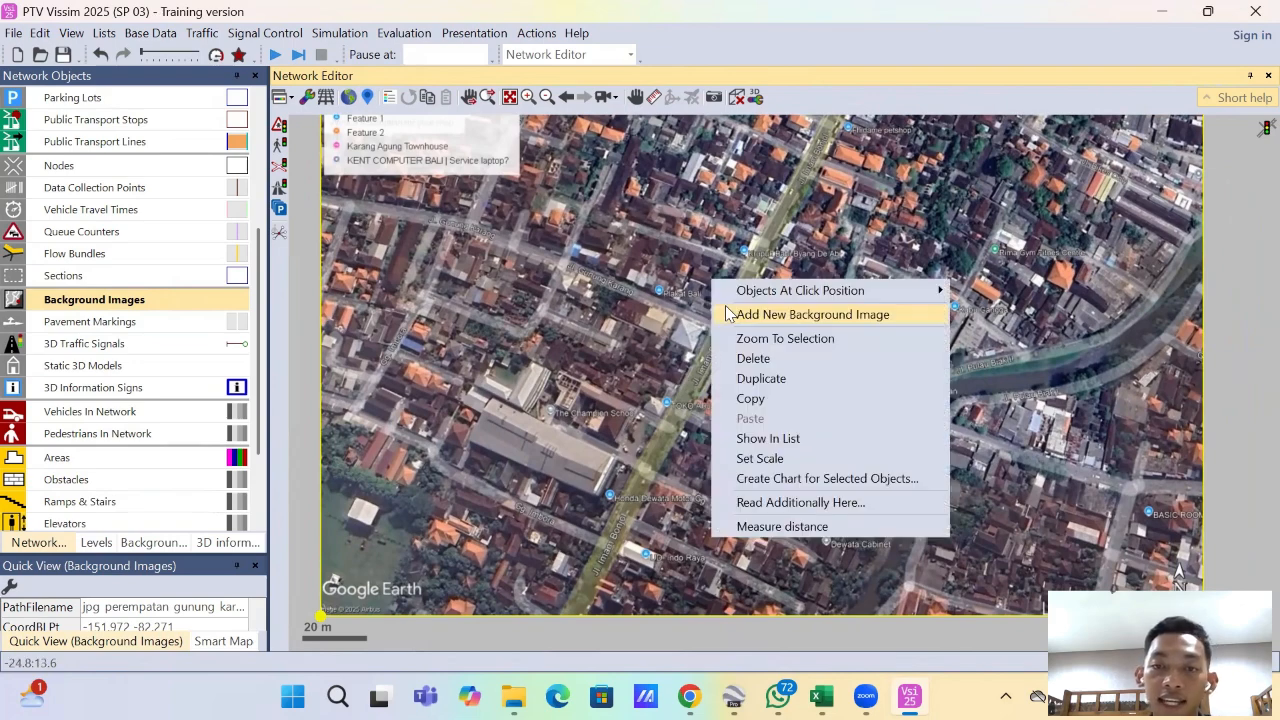
{"action": "left_click", "coordinate": [806, 460]}
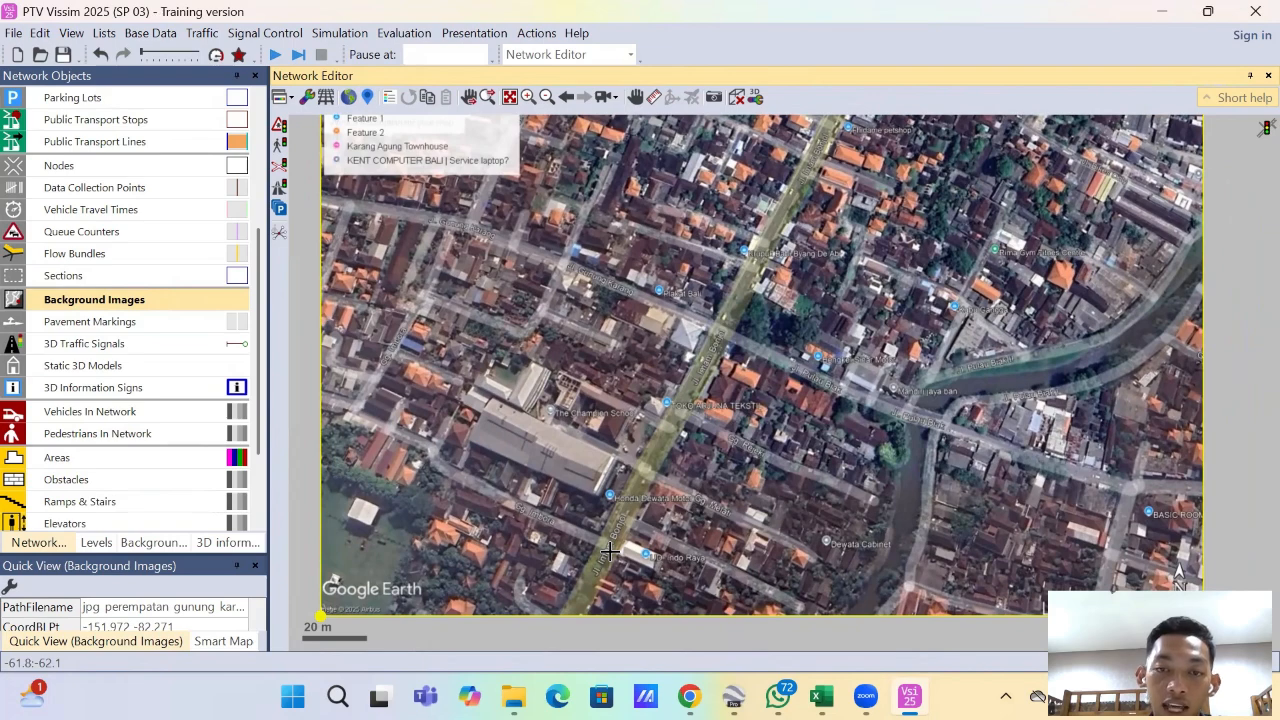
{"action": "left_click_drag", "start_coordinate": [610, 552], "coordinate": [718, 331]}
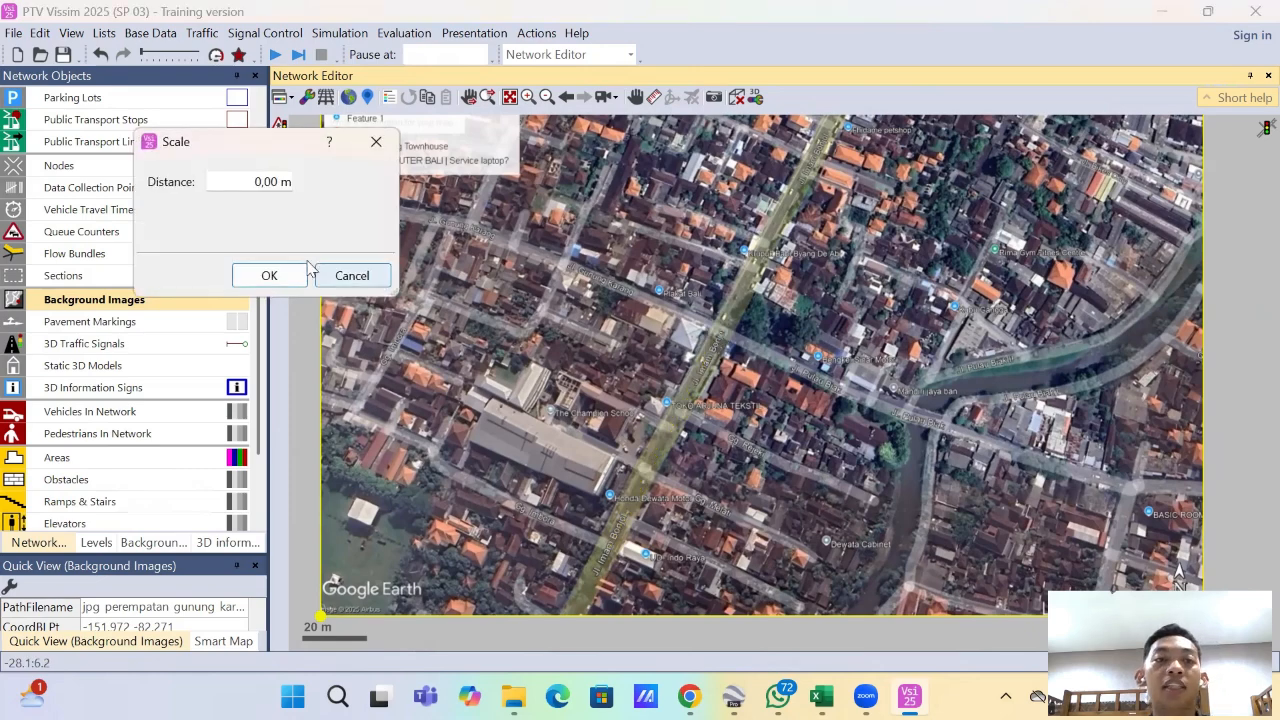
{"action": "left_click_drag", "start_coordinate": [273, 182], "coordinate": [248, 187]}
{"action": "type", "text": "200"}
{"action": "key", "text": "Return"}
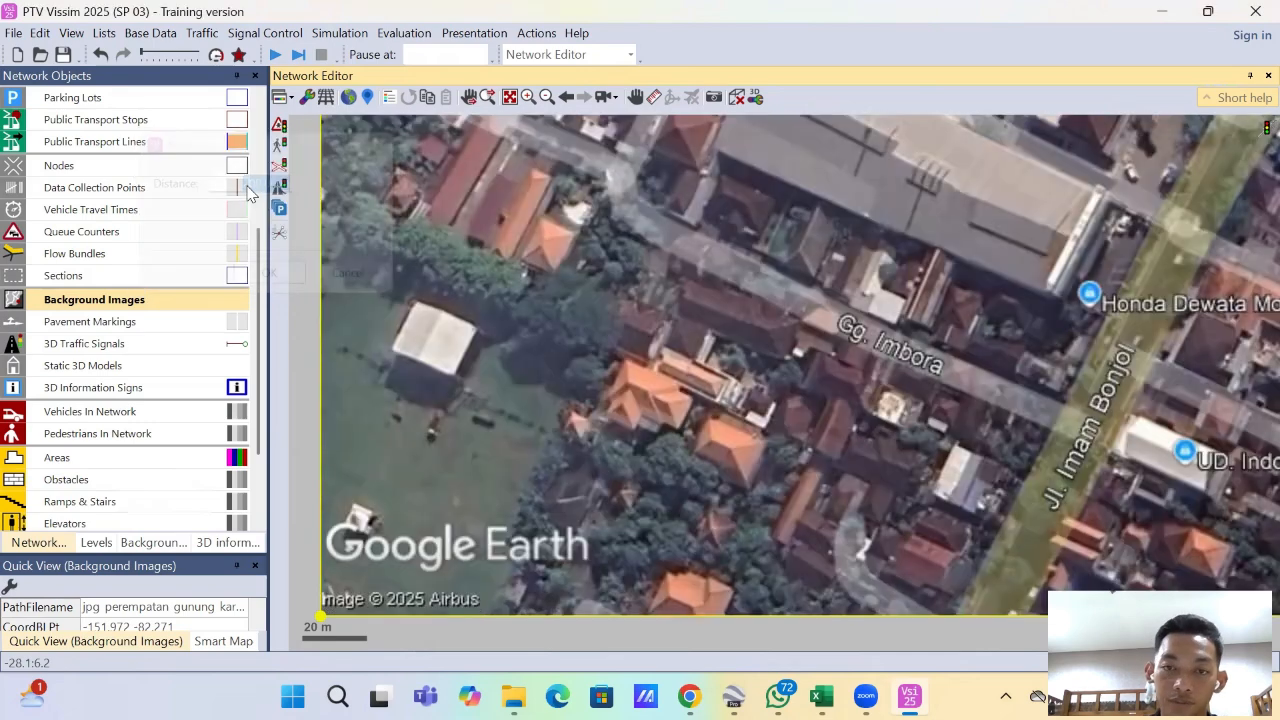
Step: Examine the rescaled background image around the Jl. Imam Bonjol intersection
{"action": "scroll", "coordinate": [812, 299], "scroll_direction": "down", "scroll_amount": 3}
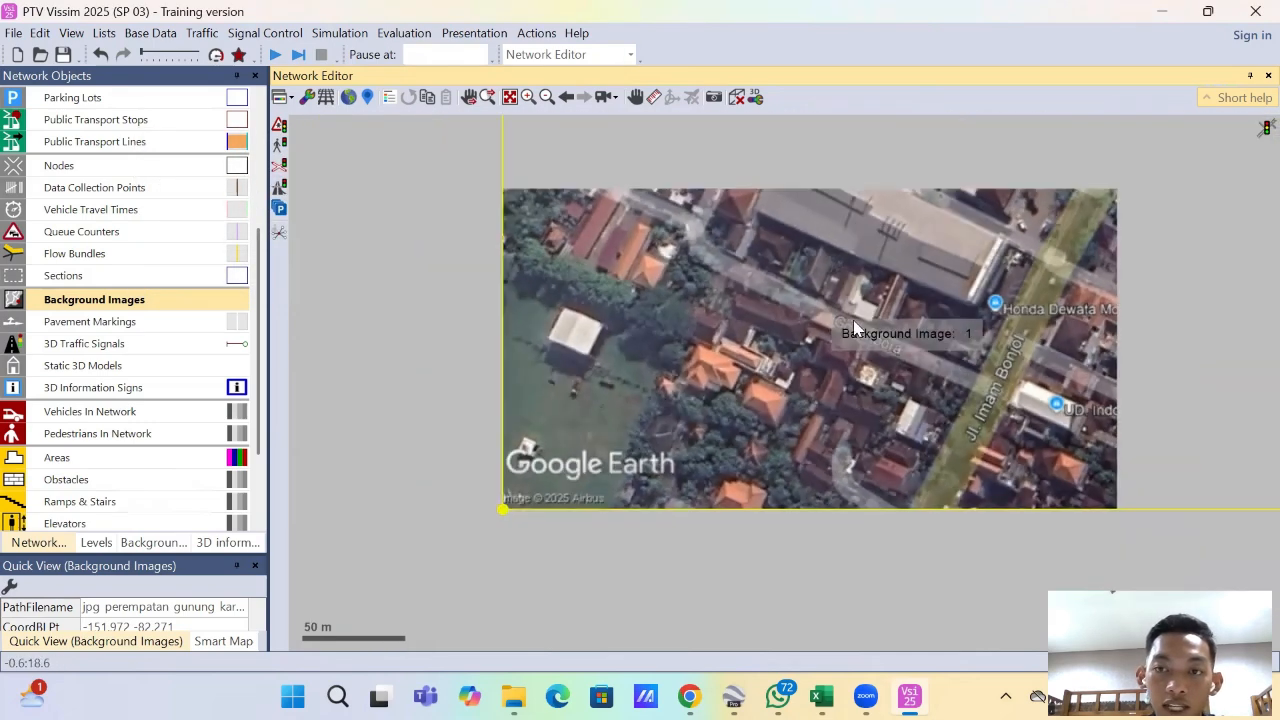
{"action": "left_click_drag", "start_coordinate": [913, 321], "coordinate": [752, 390]}
{"action": "left_click_drag", "start_coordinate": [702, 435], "coordinate": [661, 477]}
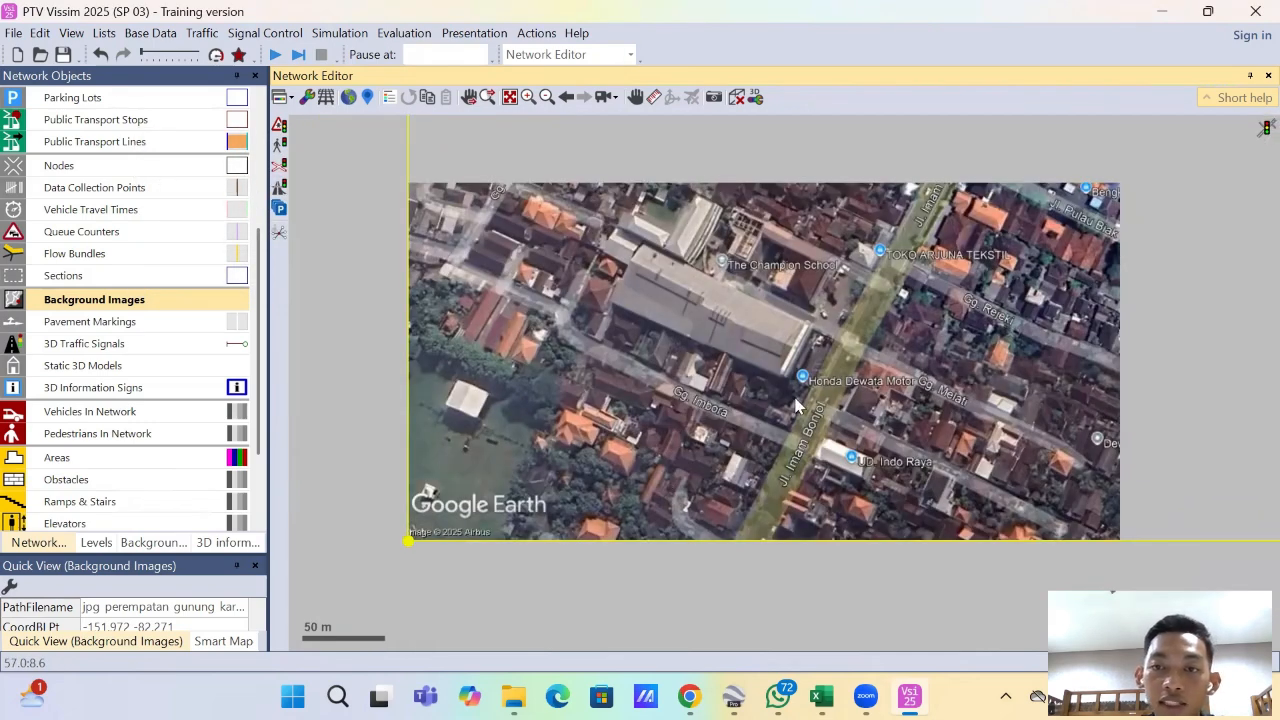
{"action": "left_click_drag", "start_coordinate": [940, 227], "coordinate": [846, 261]}
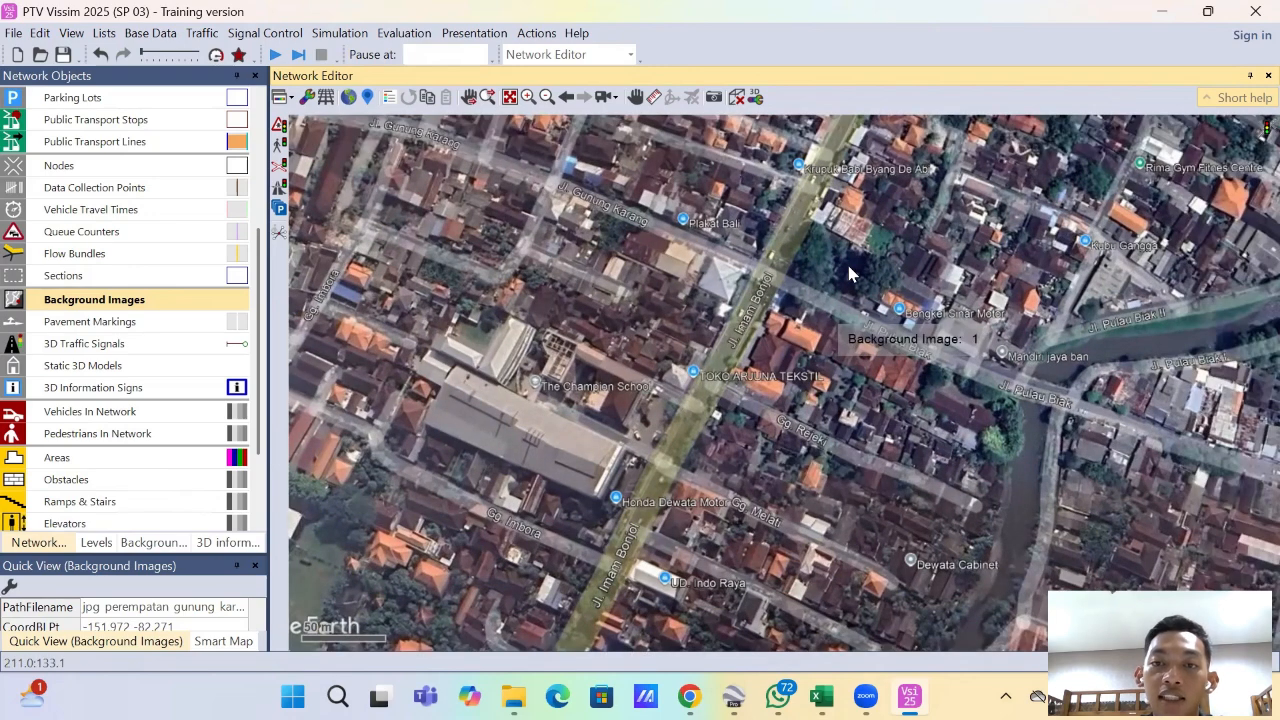
{"action": "scroll", "coordinate": [808, 342], "scroll_direction": "down", "scroll_amount": 1}
{"action": "left_click_drag", "start_coordinate": [808, 342], "coordinate": [788, 386]}
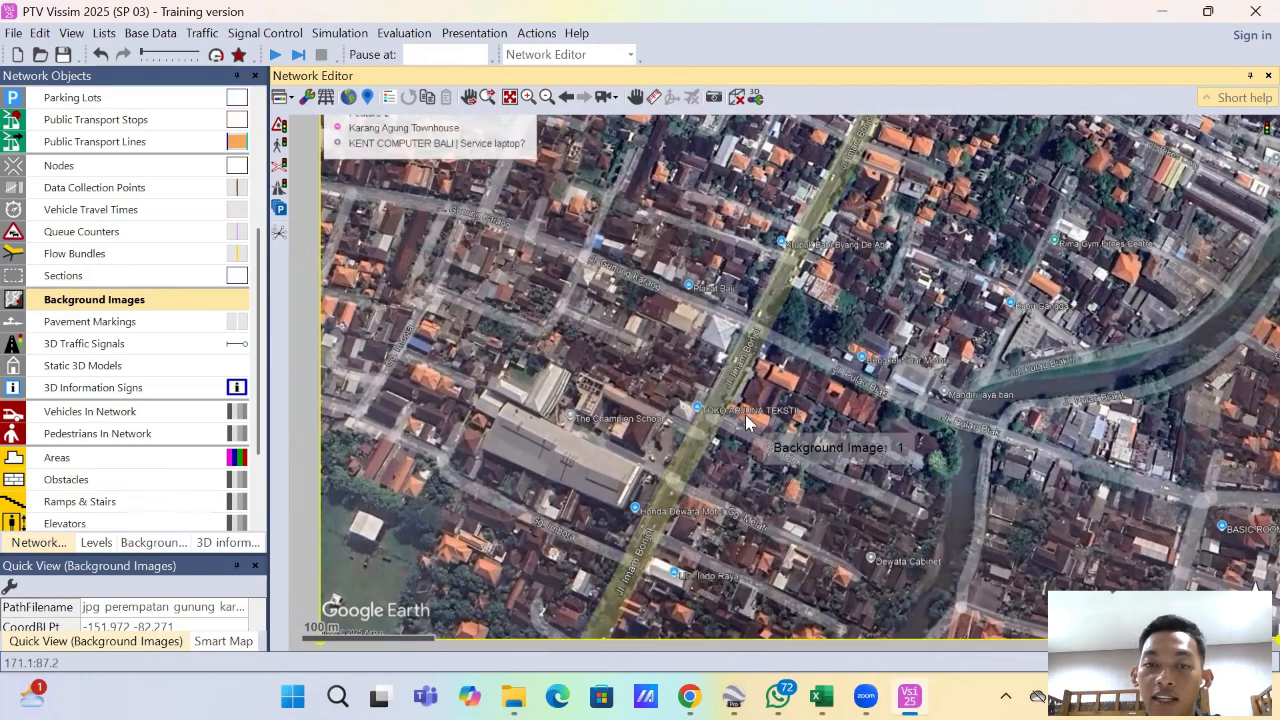
Step: Draw a one-lane link about 153 m long along southern Jl. Imam Bonjol up to the intersection, with a 6 m lane width
{"action": "scroll", "coordinate": [160, 200], "scroll_direction": "up", "scroll_amount": 4}
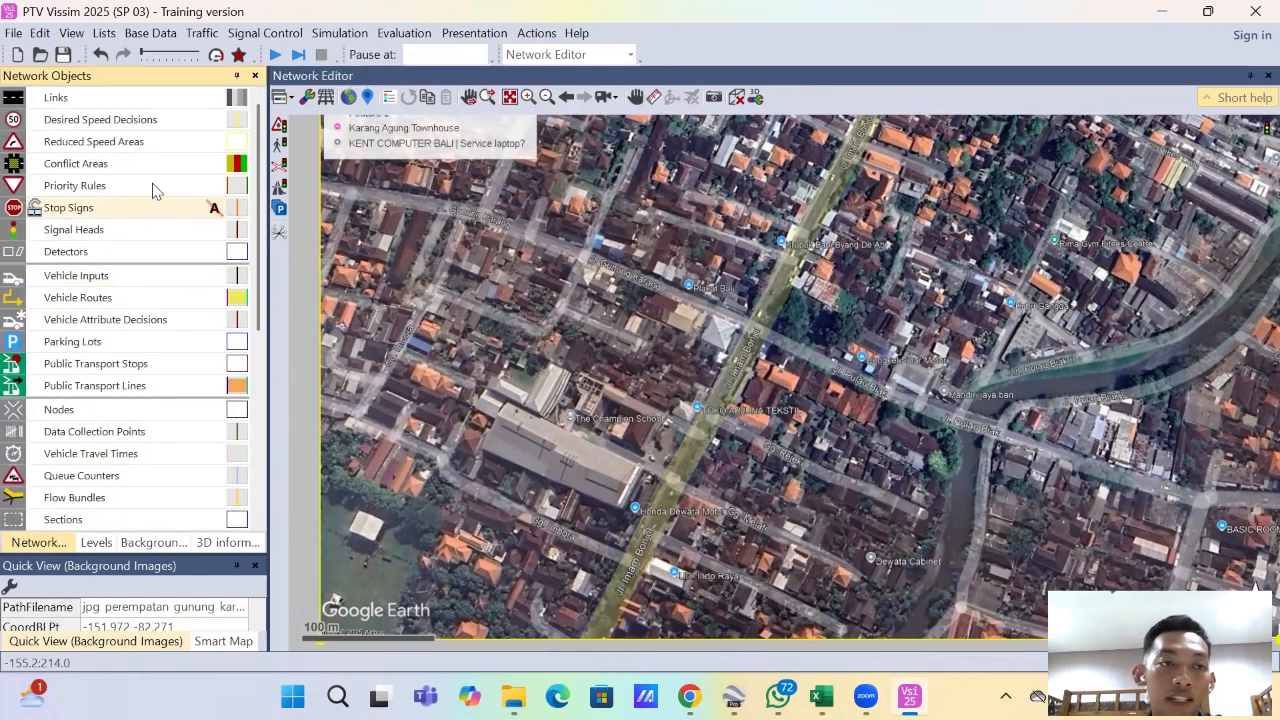
{"action": "left_click", "coordinate": [160, 100]}
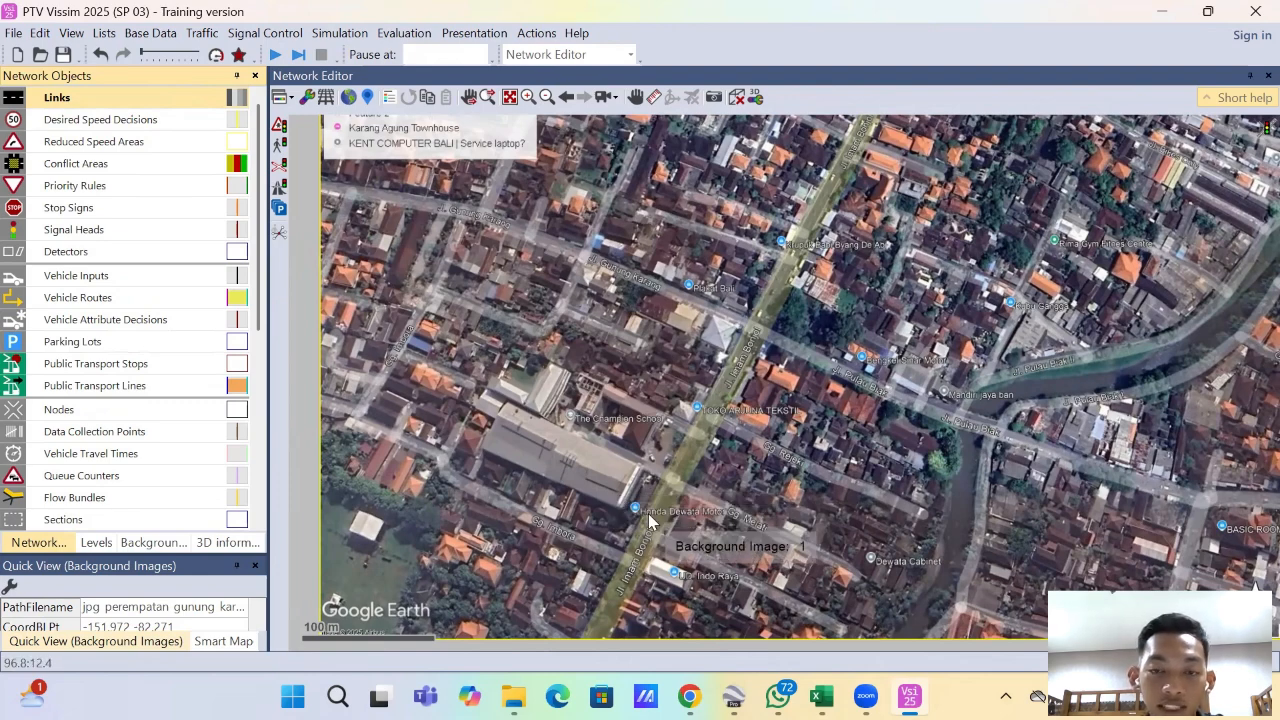
{"action": "left_click_drag", "start_coordinate": [651, 519], "coordinate": [745, 338]}
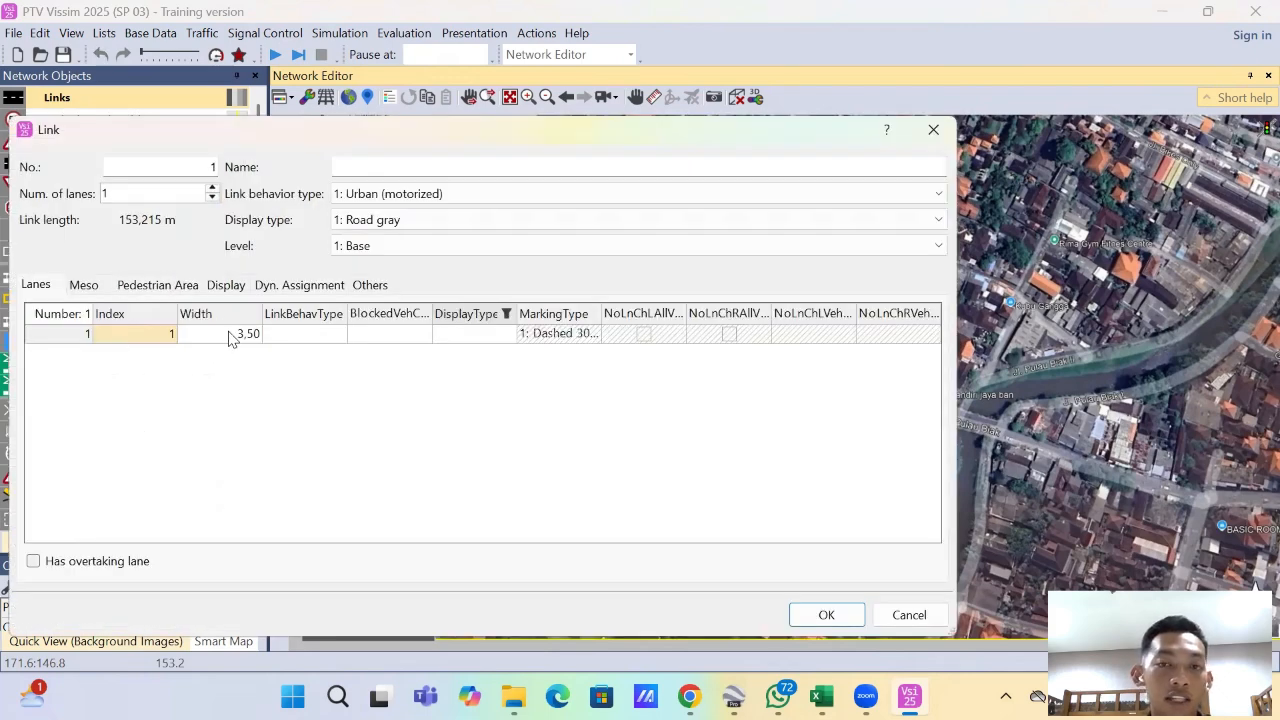
{"action": "left_click", "coordinate": [231, 334]}
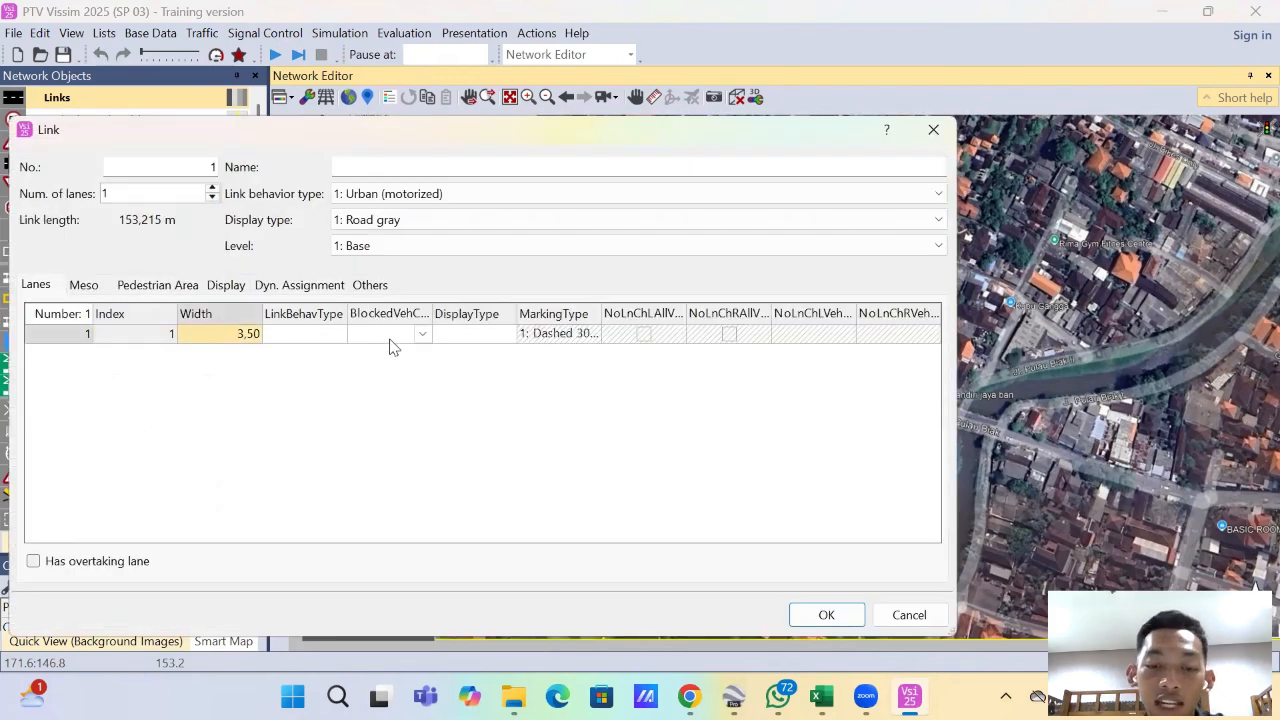
{"action": "type", "text": "6"}
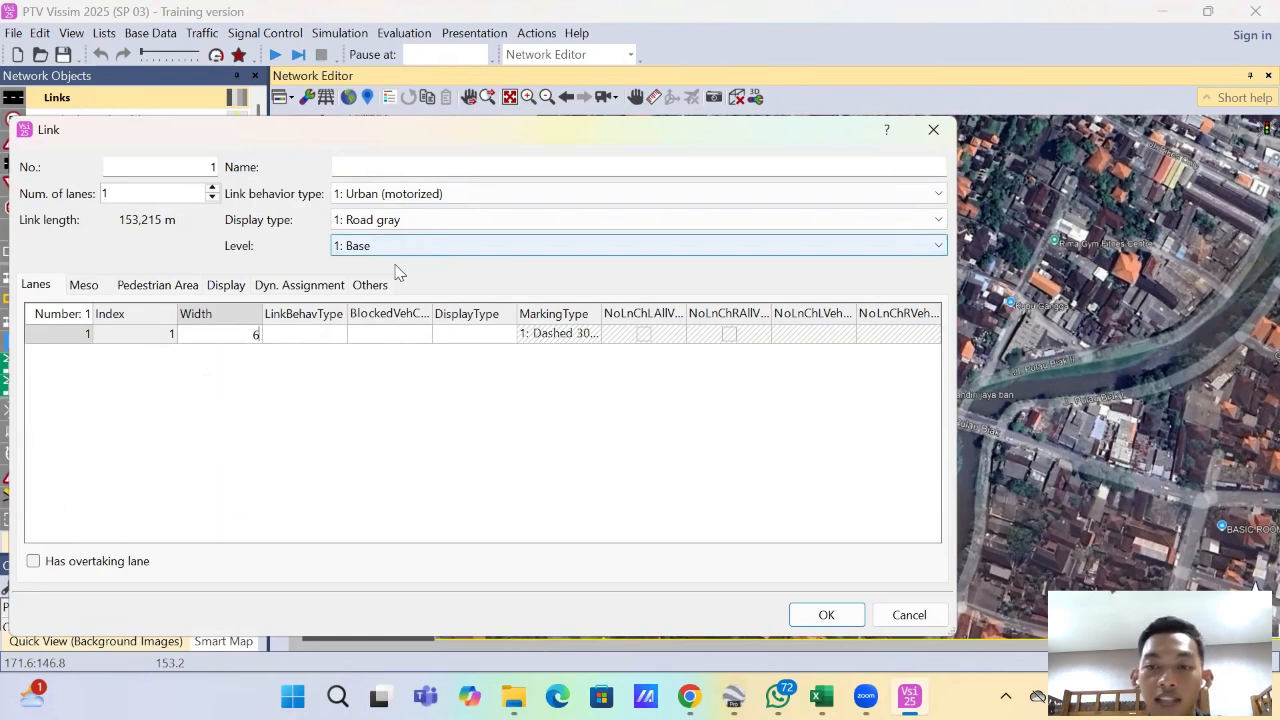
Step: Name the new link "jalan imam bonjol selatan" and accept its settings
{"action": "left_click", "coordinate": [448, 168]}
{"action": "type", "text": "jalan imam bonjol selartan"}
{"action": "key", "text": "BackSpace"}
{"action": "key", "text": "BackSpace"}
{"action": "key", "text": "BackSpace"}
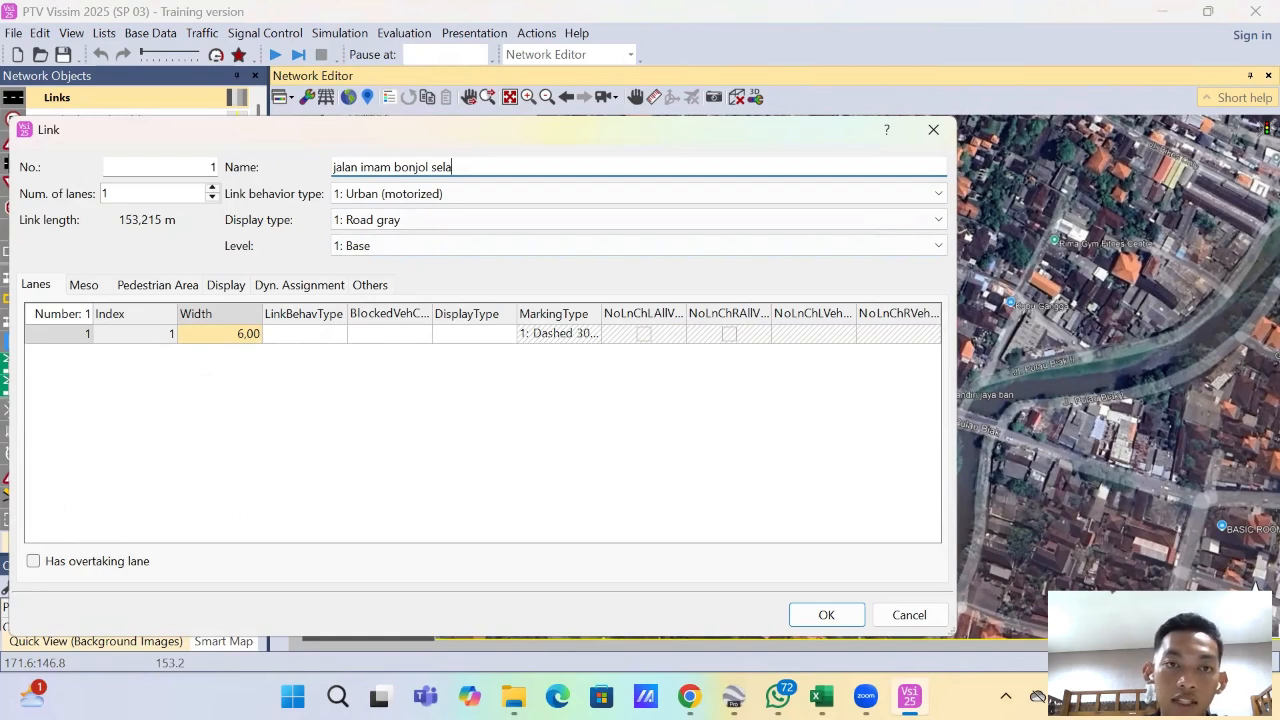
{"action": "type", "text": "tan"}
{"action": "key", "text": "ctrl+a"}
{"action": "key", "text": "Return"}
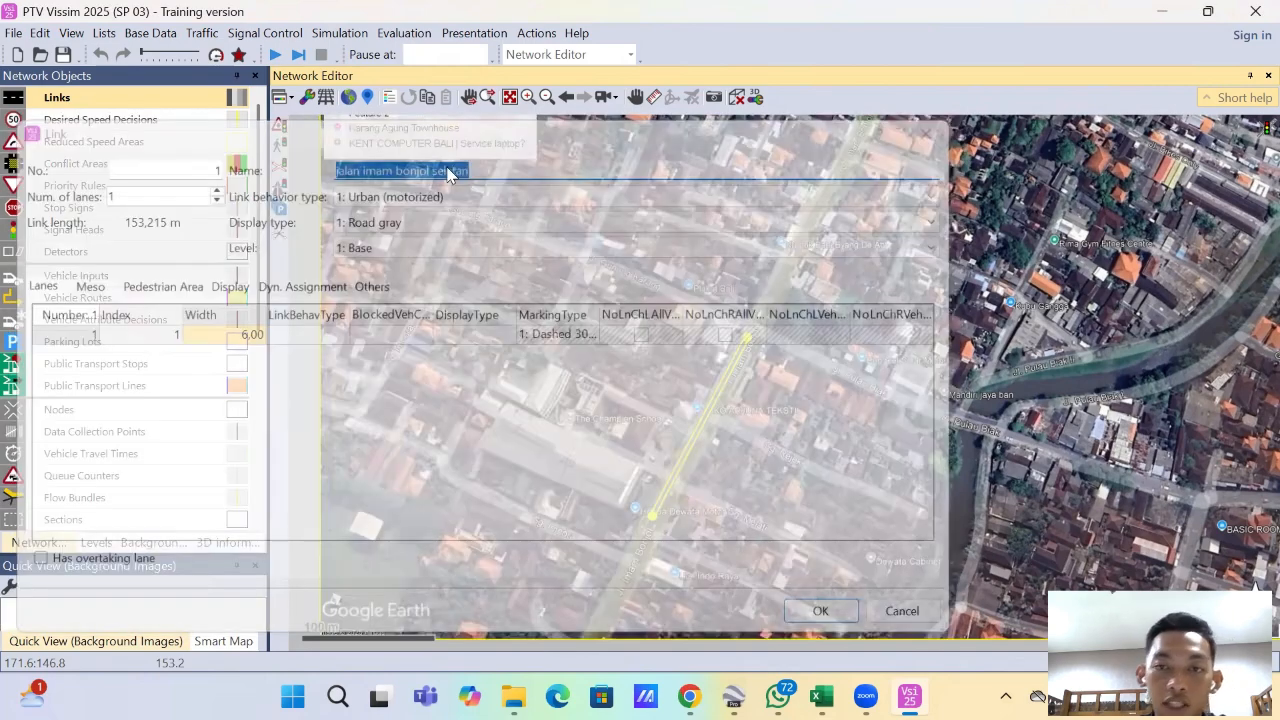
Step: Generate a one-lane opposite direction for the "jalan imam bonjol selatan" link
{"action": "scroll", "coordinate": [725, 385], "scroll_direction": "up", "scroll_amount": 2}
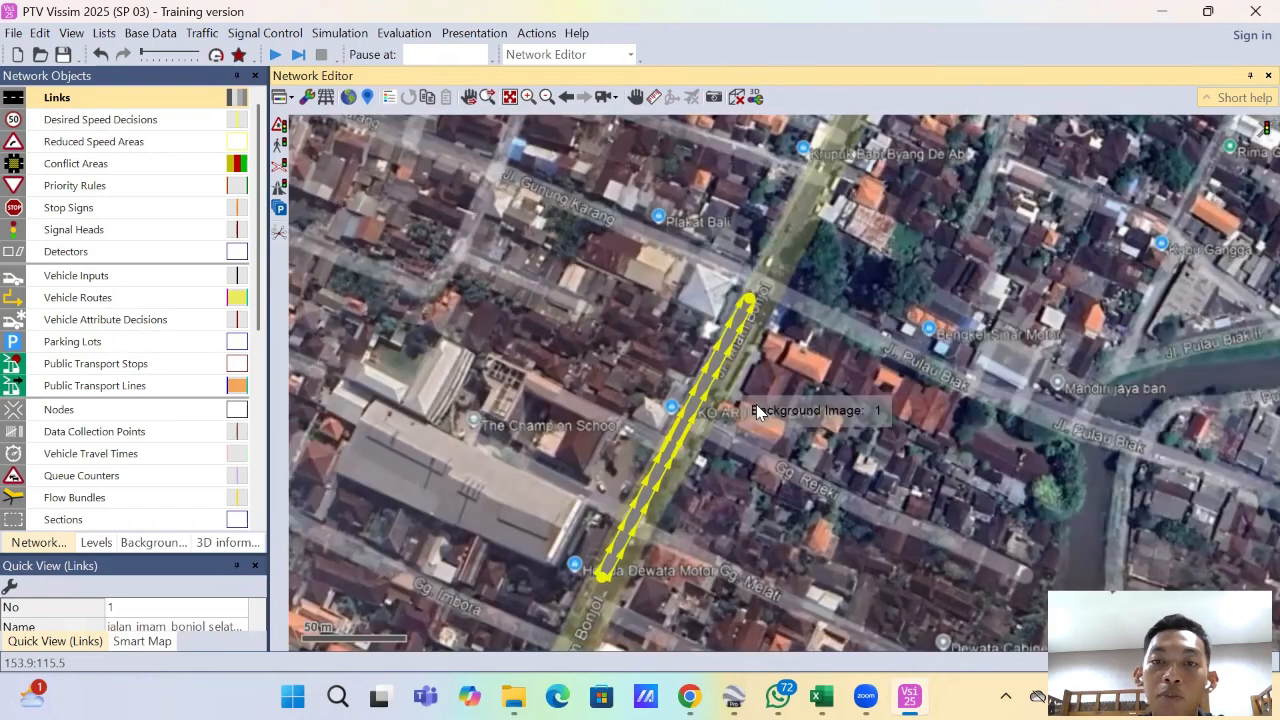
{"action": "left_click", "coordinate": [762, 355]}
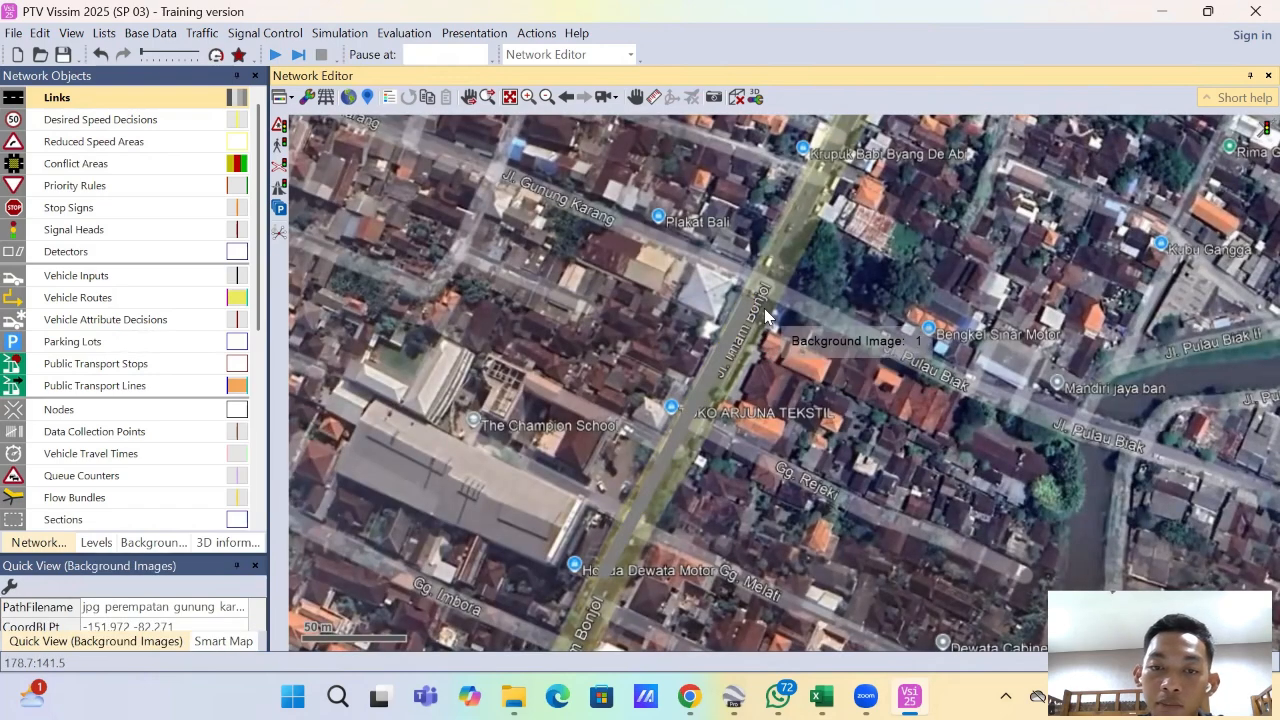
{"action": "left_click", "coordinate": [714, 378]}
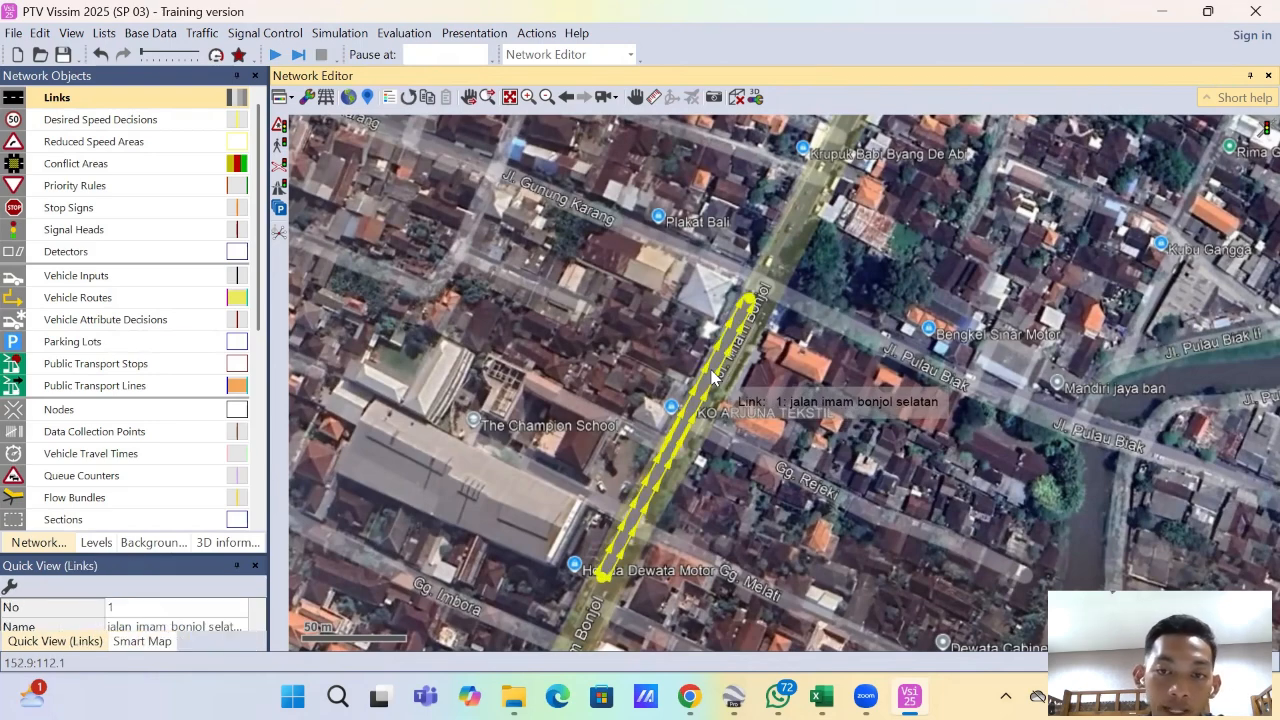
{"action": "right_click", "coordinate": [712, 376]}
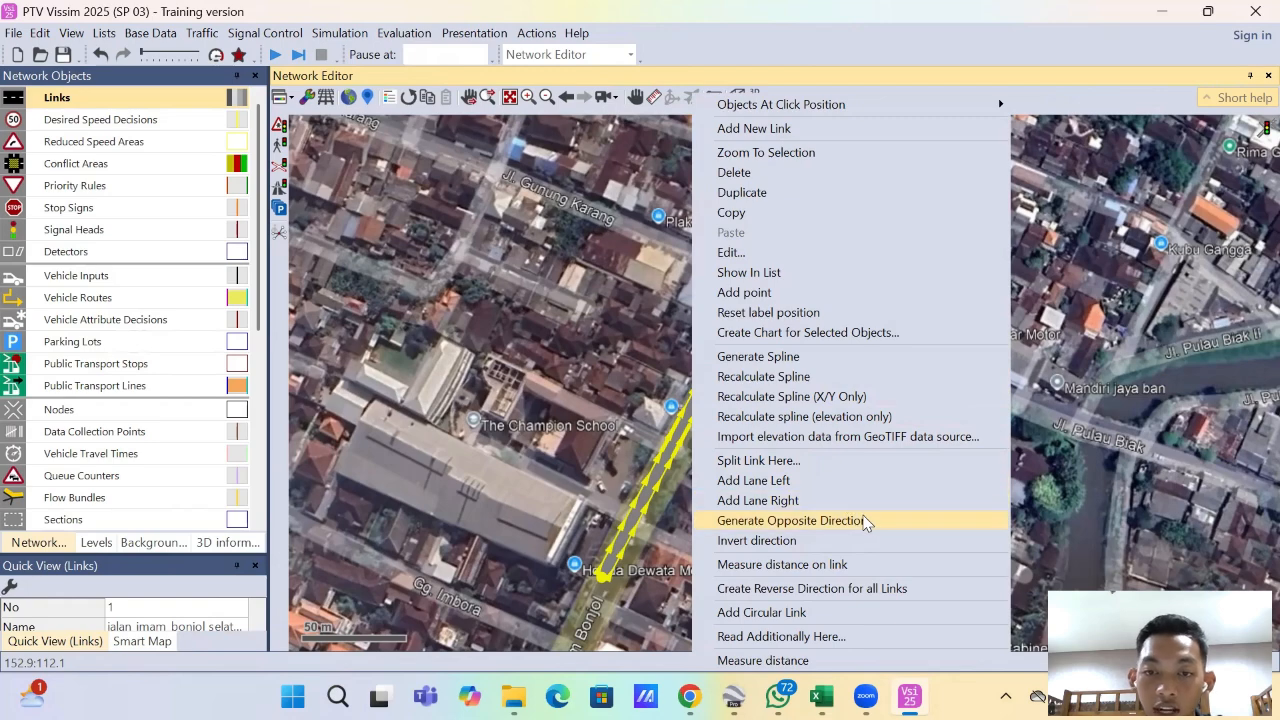
{"action": "left_click", "coordinate": [866, 522]}
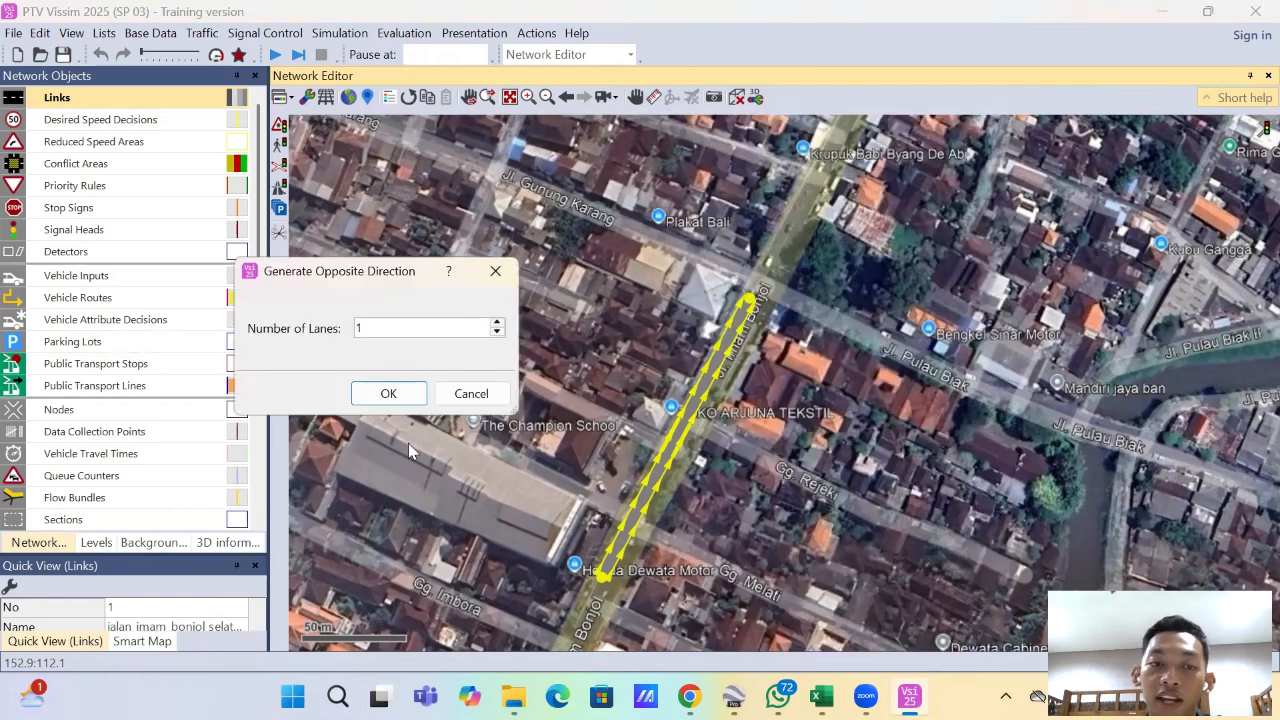
{"action": "left_click", "coordinate": [388, 393]}
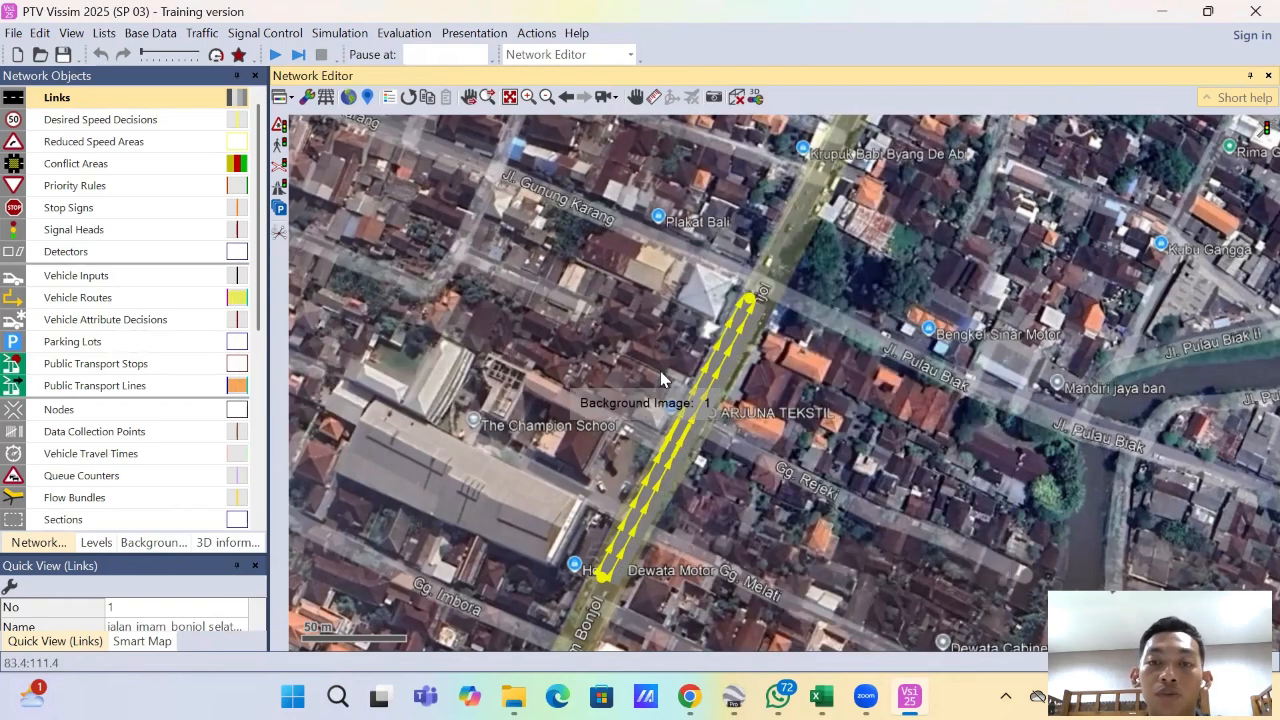
Step: Draw a link about 134 m long northward from the intersection along Jl. Imam Bonjol and name it "jalan imam bonjol utara"
{"action": "scroll", "coordinate": [753, 310], "scroll_direction": "up", "scroll_amount": 1}
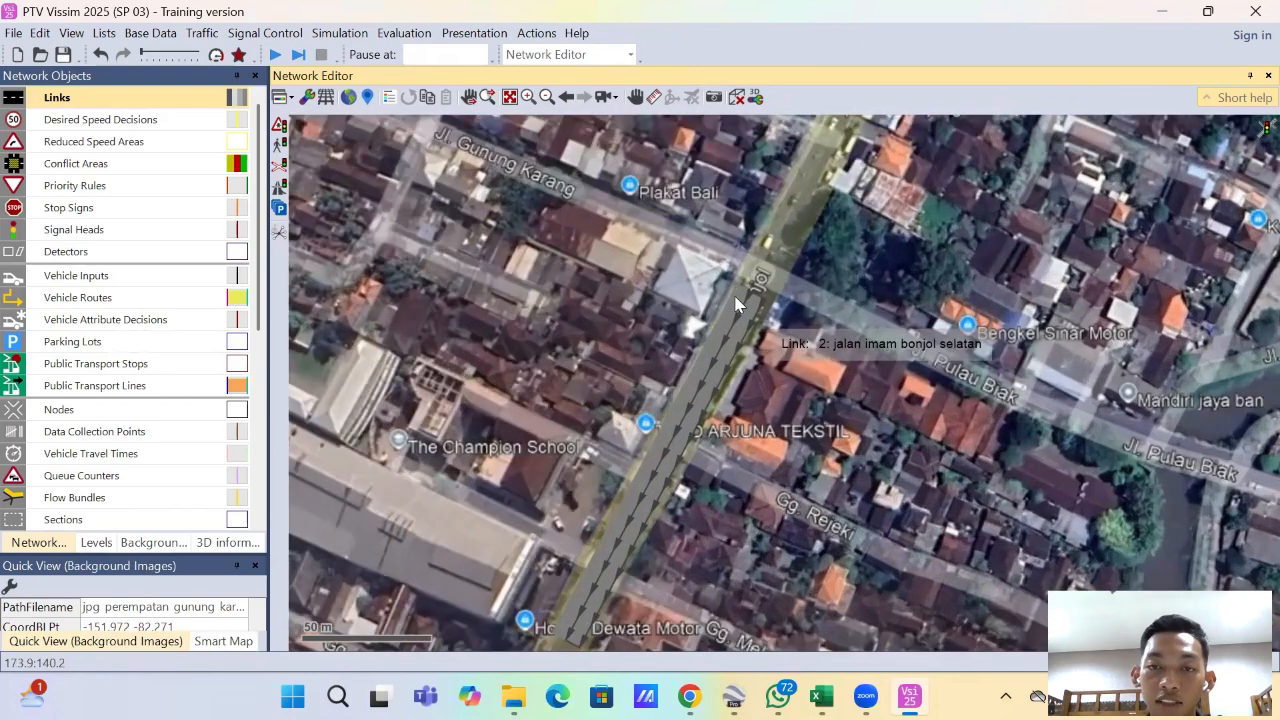
{"action": "scroll", "coordinate": [753, 310], "scroll_direction": "up", "scroll_amount": 1}
{"action": "left_click_drag", "start_coordinate": [792, 226], "coordinate": [809, 346]}
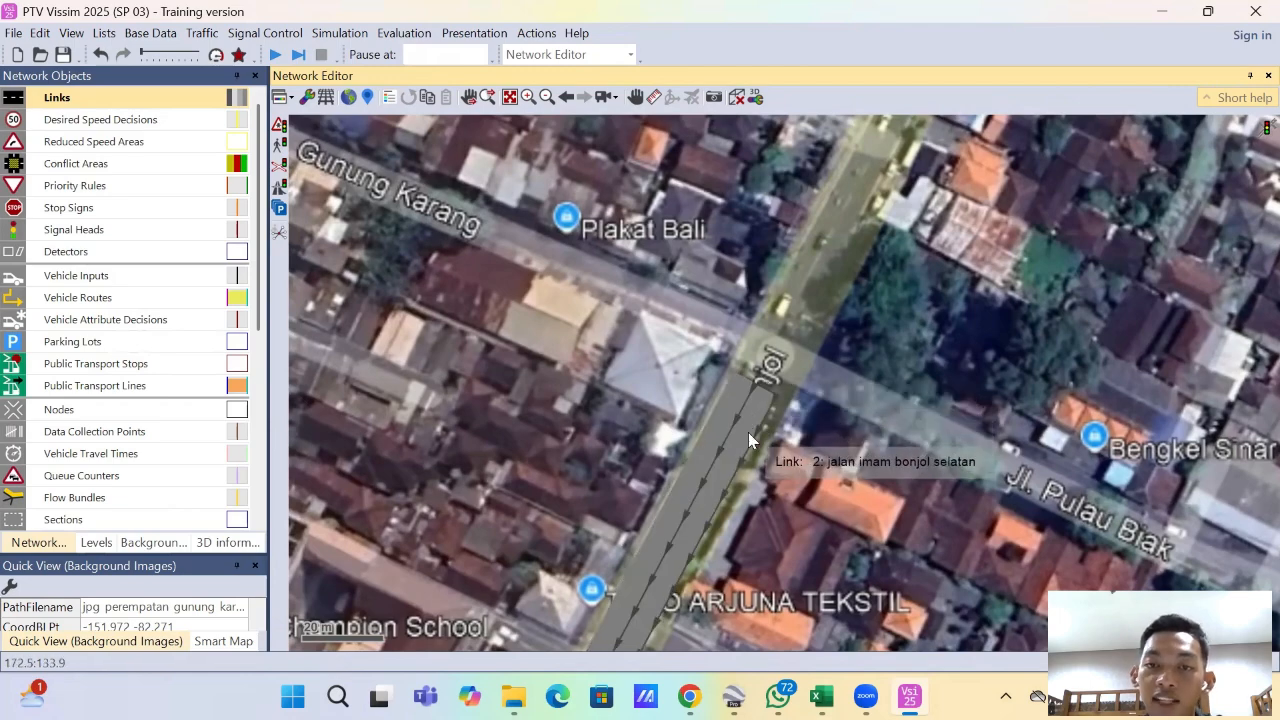
{"action": "scroll", "coordinate": [753, 269], "scroll_direction": "down", "scroll_amount": 2}
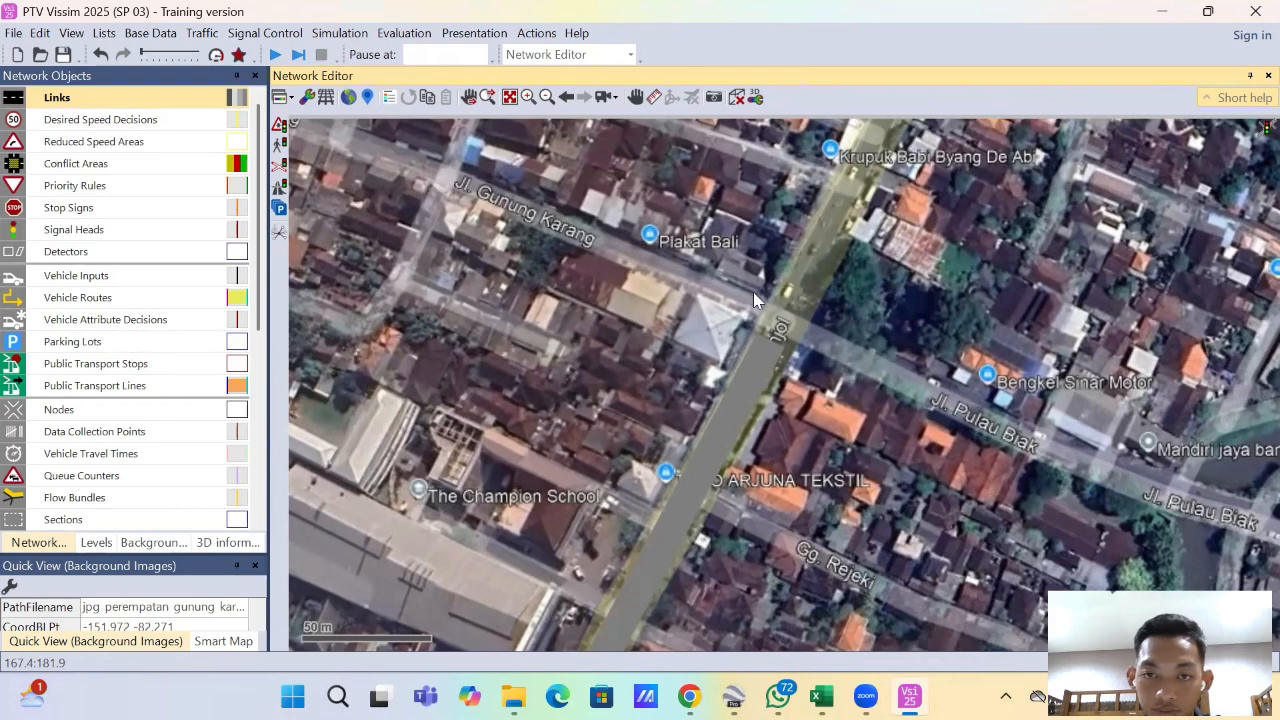
{"action": "left_click_drag", "start_coordinate": [752, 243], "coordinate": [754, 292]}
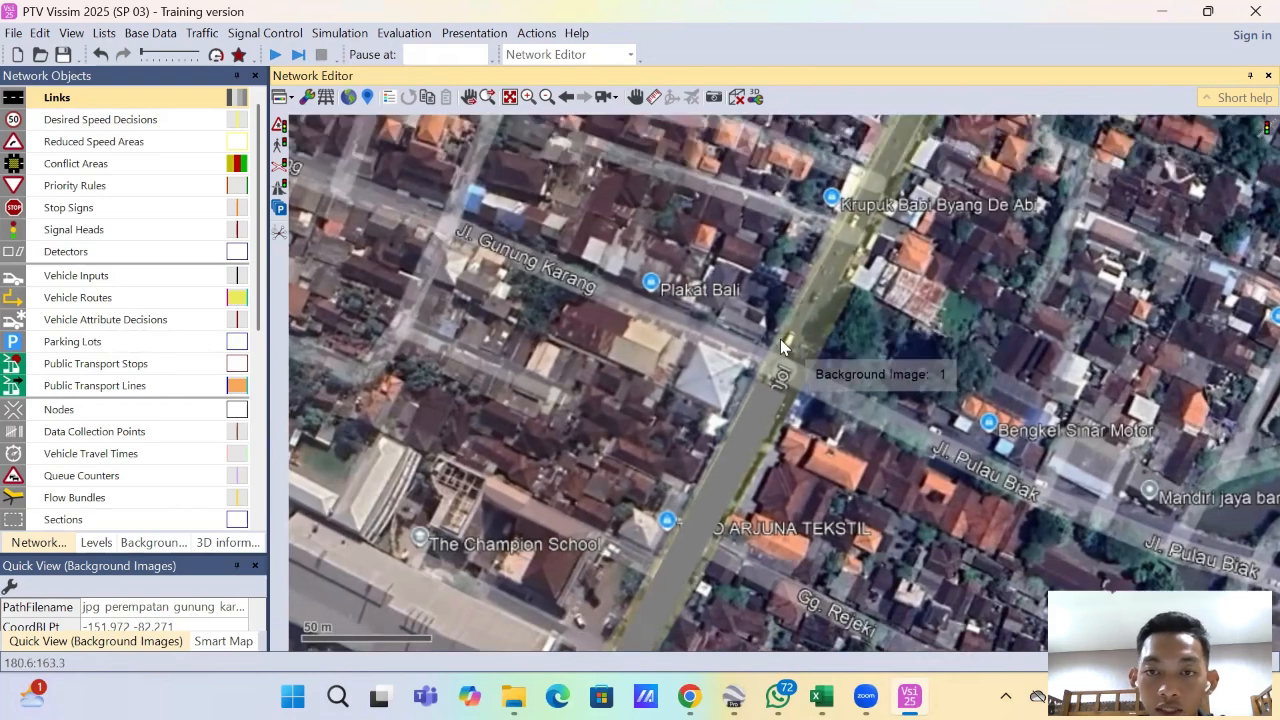
{"action": "left_click", "coordinate": [823, 277]}
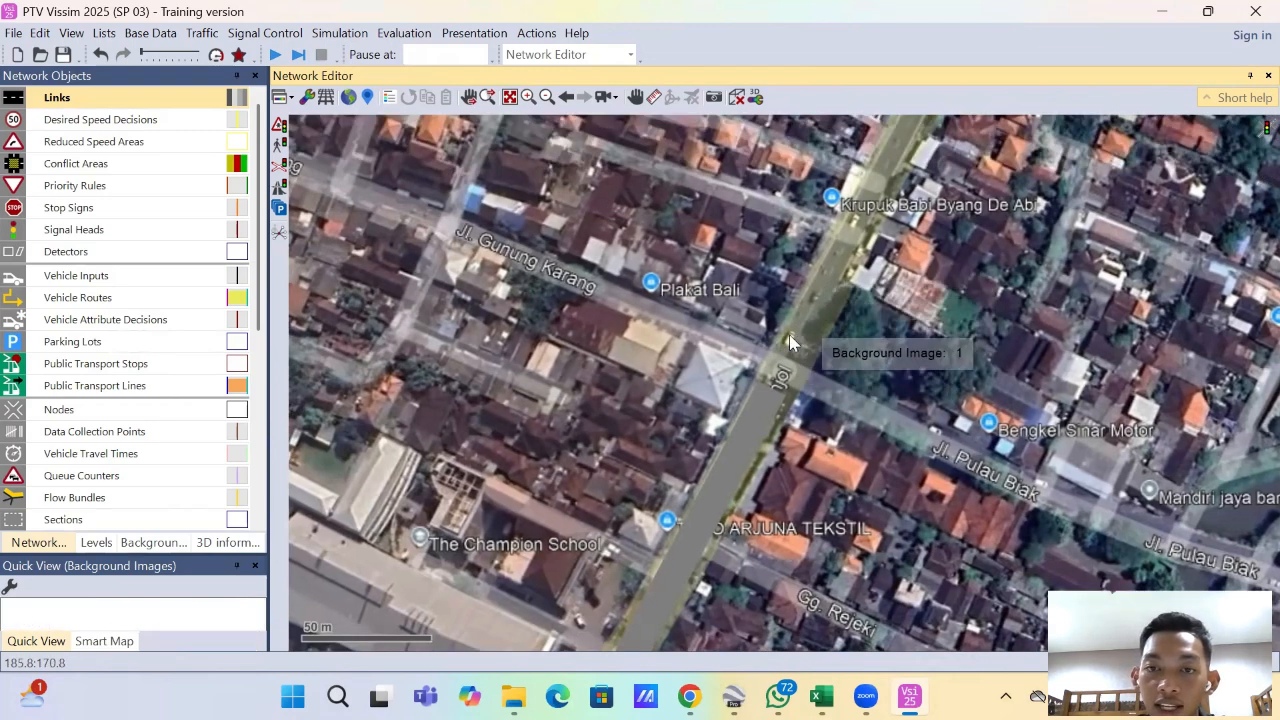
{"action": "mouse_move", "coordinate": [784, 345]}
{"action": "left_mouse_down"}
{"action": "mouse_move", "coordinate": [893, 133]}
{"action": "mouse_move", "coordinate": [870, 225]}
{"action": "mouse_move", "coordinate": [889, 153]}
{"action": "left_mouse_up"}
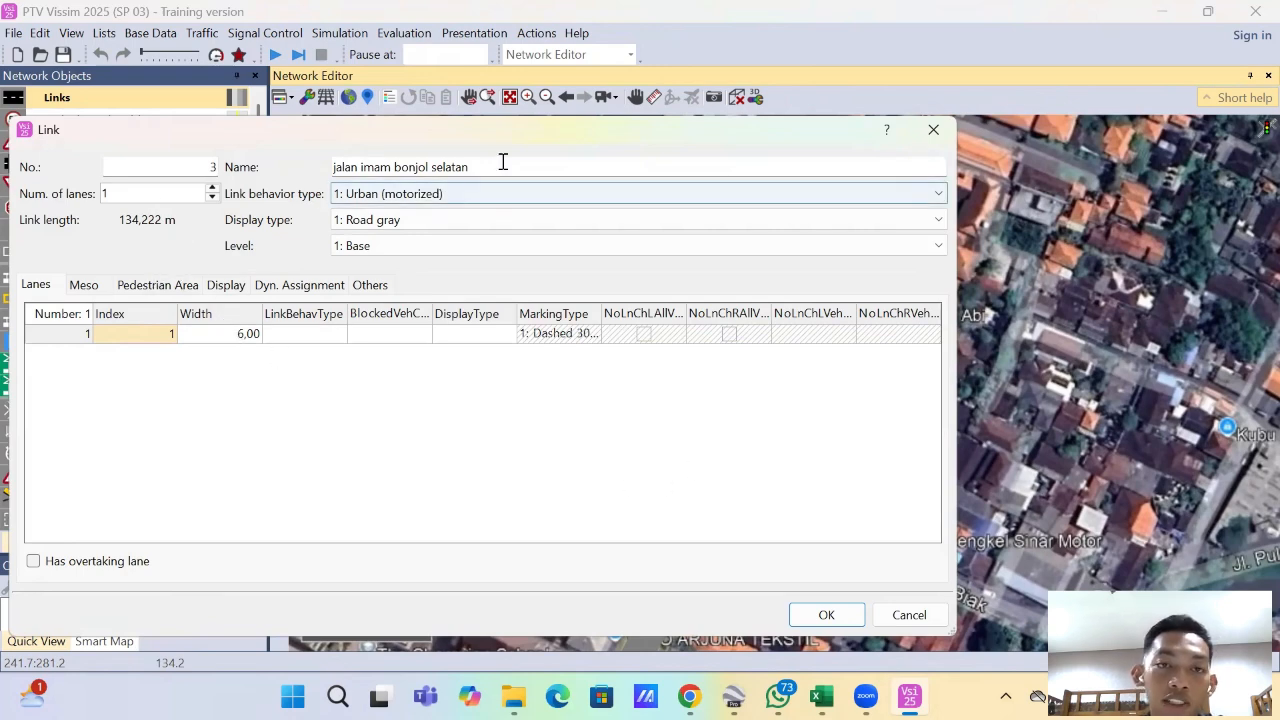
{"action": "left_click_drag", "start_coordinate": [475, 166], "coordinate": [436, 167]}
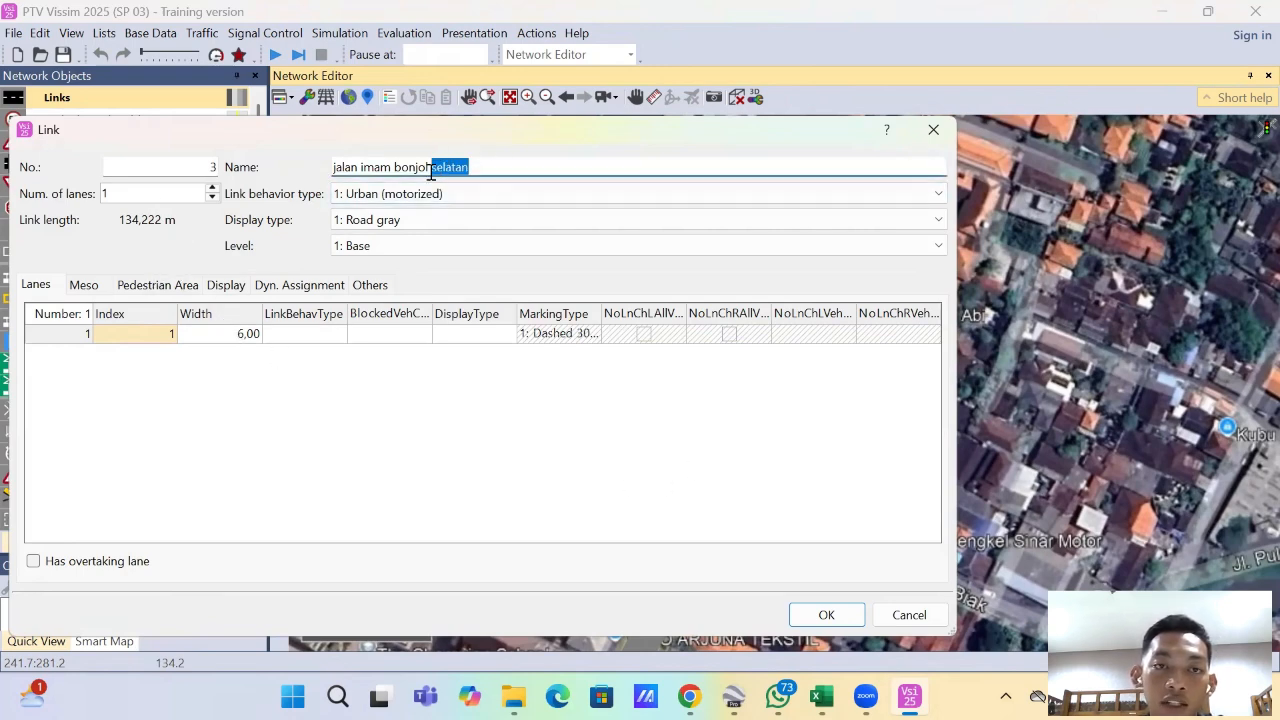
{"action": "type", "text": "utara"}
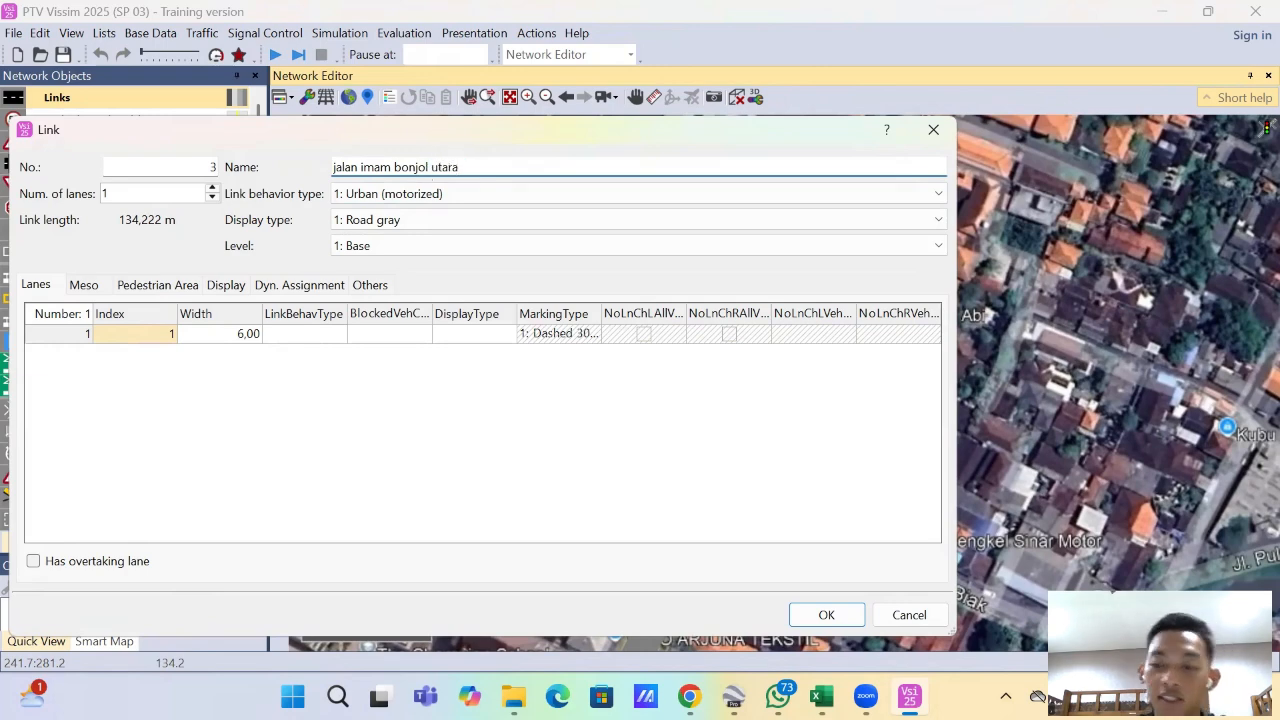
{"action": "key", "text": "Return"}
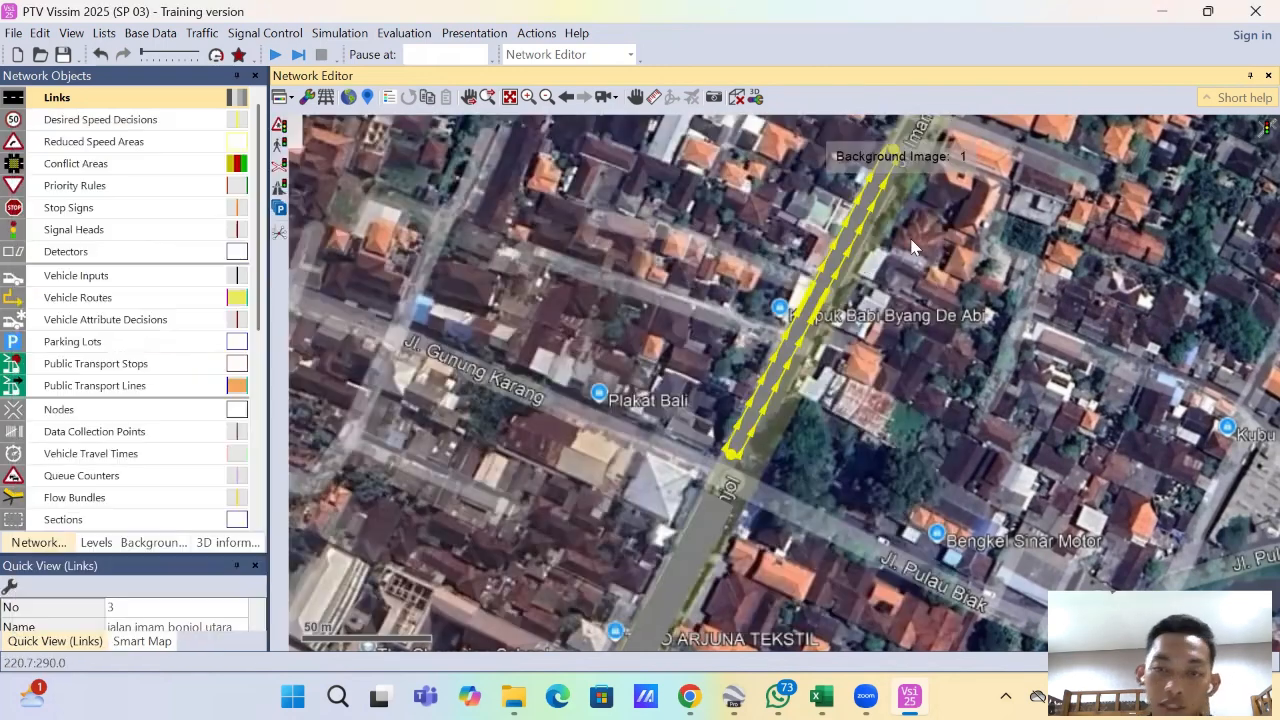
Step: Generate a one-lane opposite direction for the "jalan imam bonjol utara" link
{"action": "right_click", "coordinate": [806, 335]}
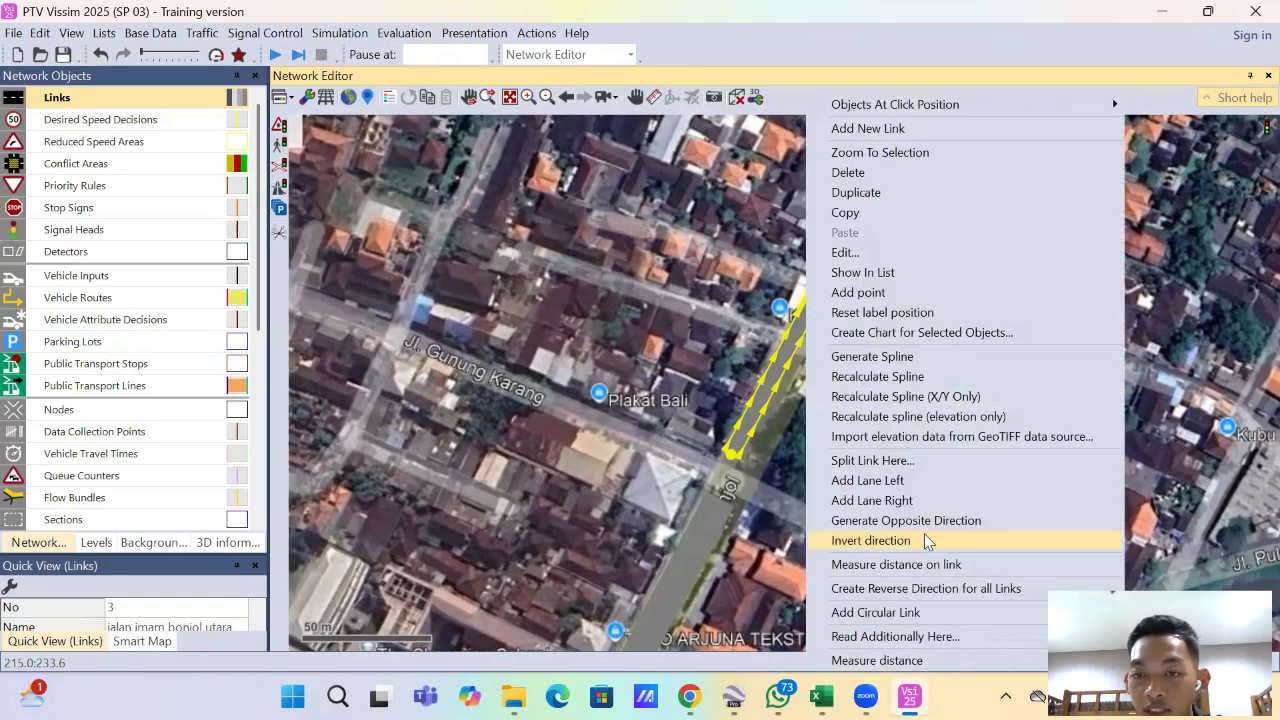
{"action": "left_click", "coordinate": [925, 521]}
{"action": "left_click", "coordinate": [388, 394]}
{"action": "left_click", "coordinate": [733, 488]}
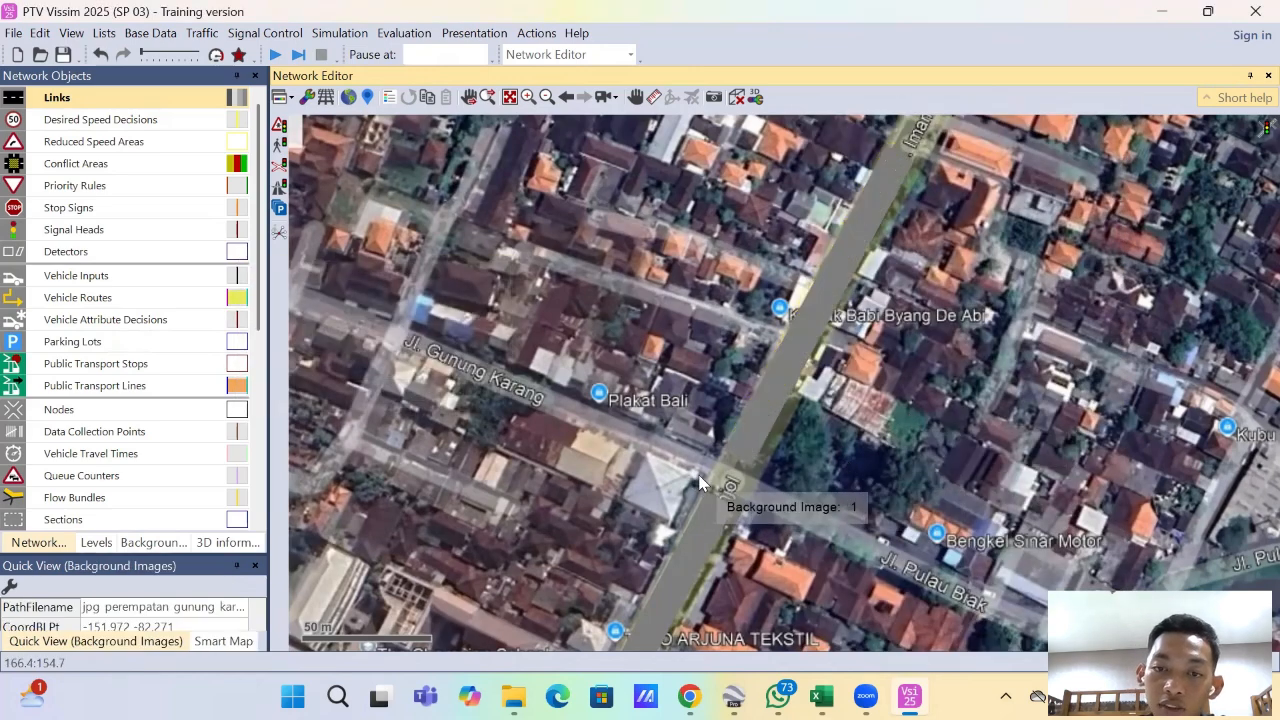
Step: Draw a link about 123 m long from the intersection westward along Jl. Gunung Karang, with a 3.5 m lane width
{"action": "mouse_move", "coordinate": [700, 482]}
{"action": "left_mouse_down"}
{"action": "mouse_move", "coordinate": [644, 444]}
{"action": "mouse_move", "coordinate": [509, 409]}
{"action": "mouse_move", "coordinate": [471, 374]}
{"action": "mouse_move", "coordinate": [408, 351]}
{"action": "left_mouse_up"}
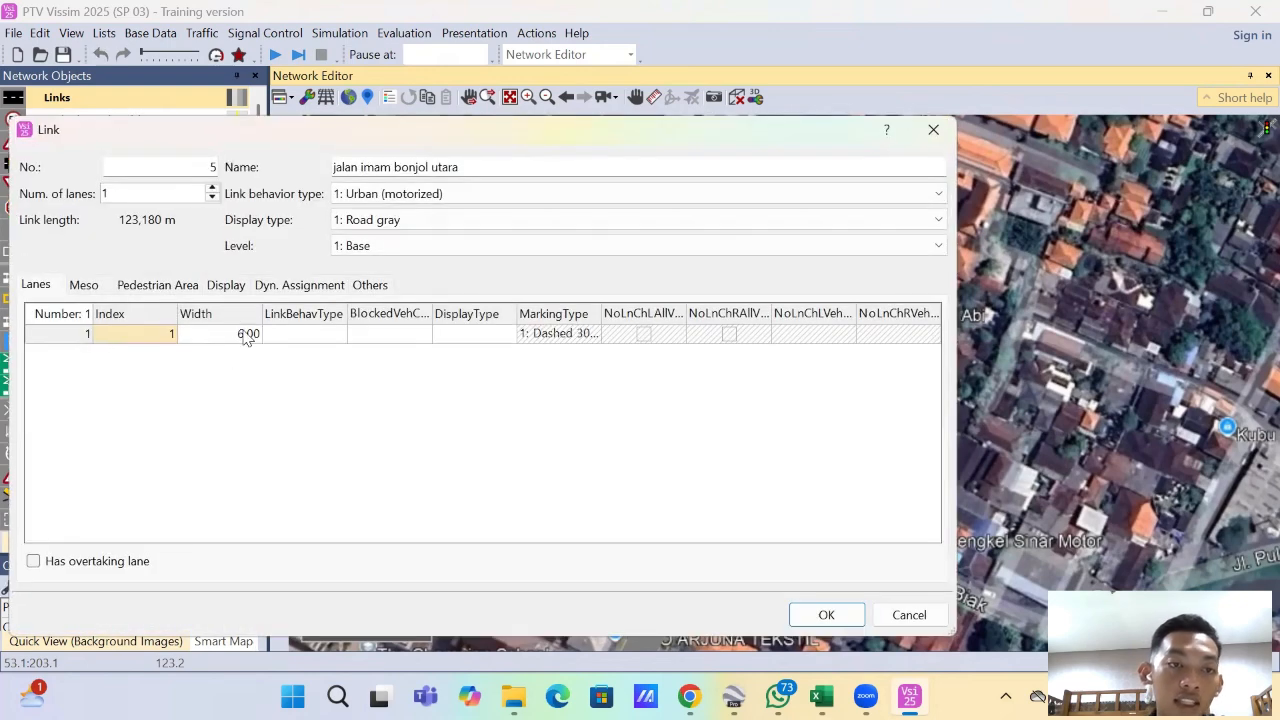
{"action": "left_click", "coordinate": [247, 336]}
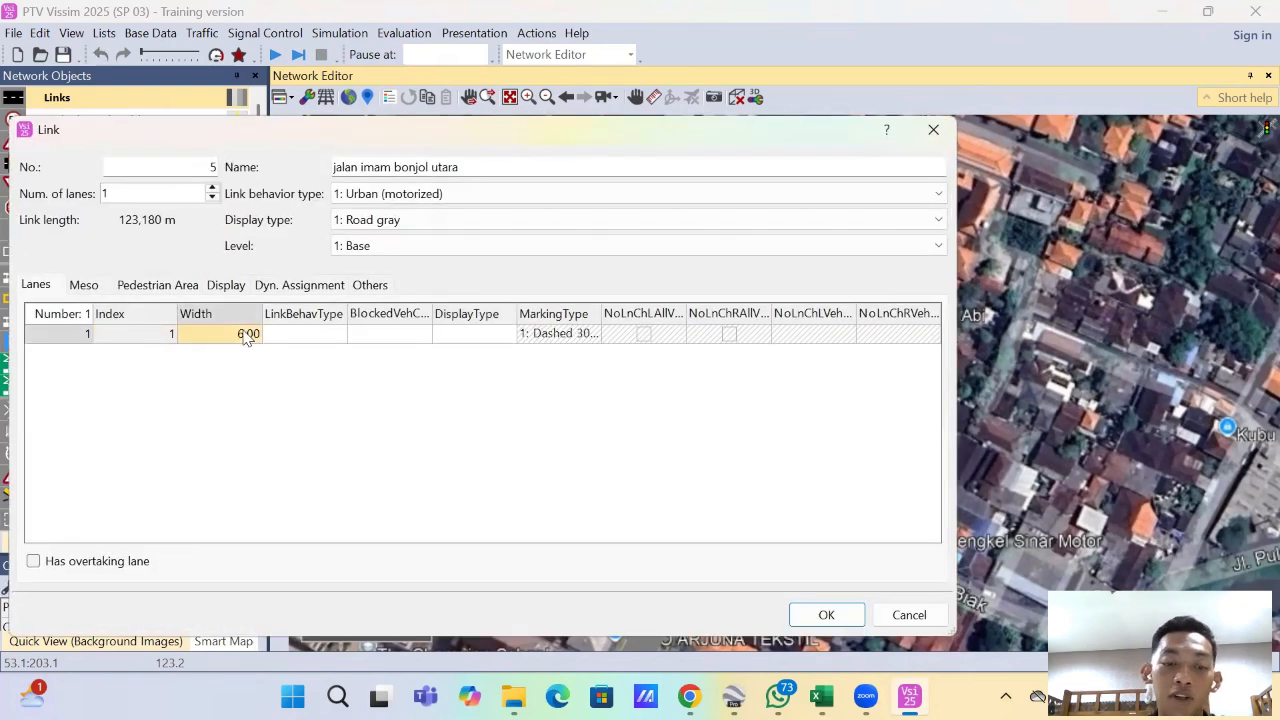
{"action": "type", "text": "3,5"}
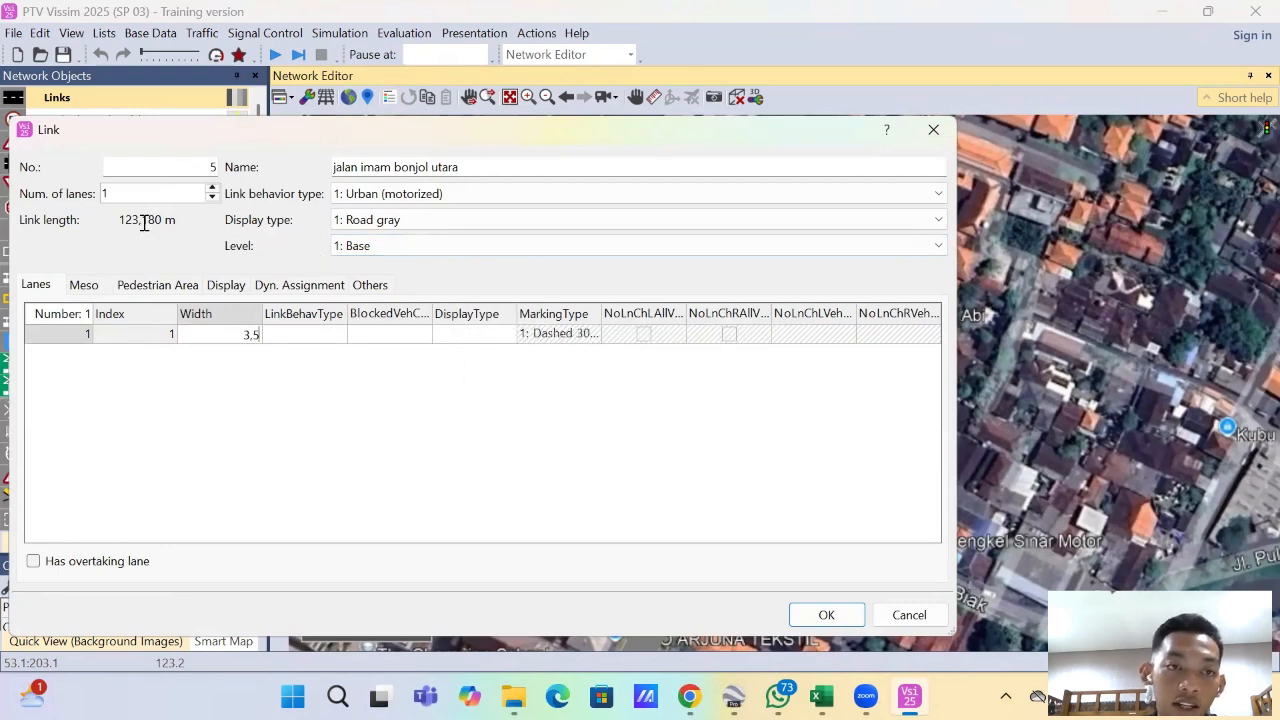
{"action": "left_click", "coordinate": [822, 614]}
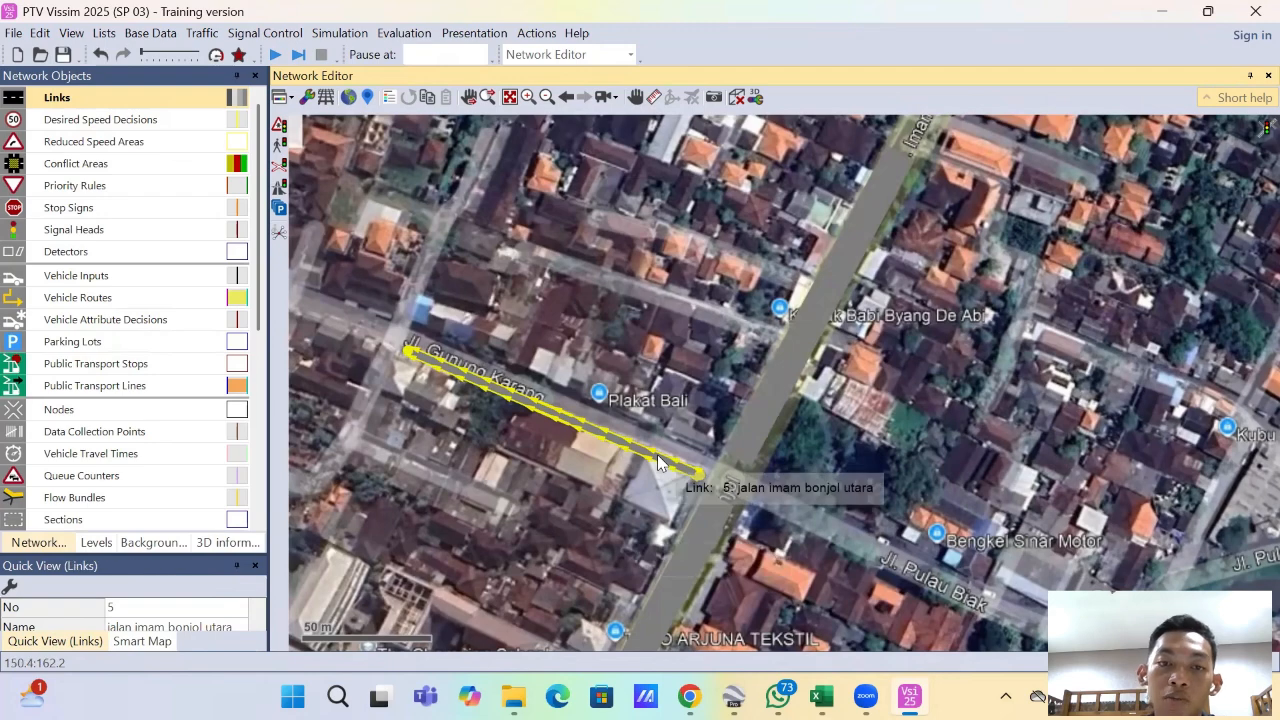
Step: Generate a one-lane opposite direction for the link on Jl. Gunung Karang
{"action": "right_click", "coordinate": [658, 457]}
{"action": "left_click", "coordinate": [771, 522]}
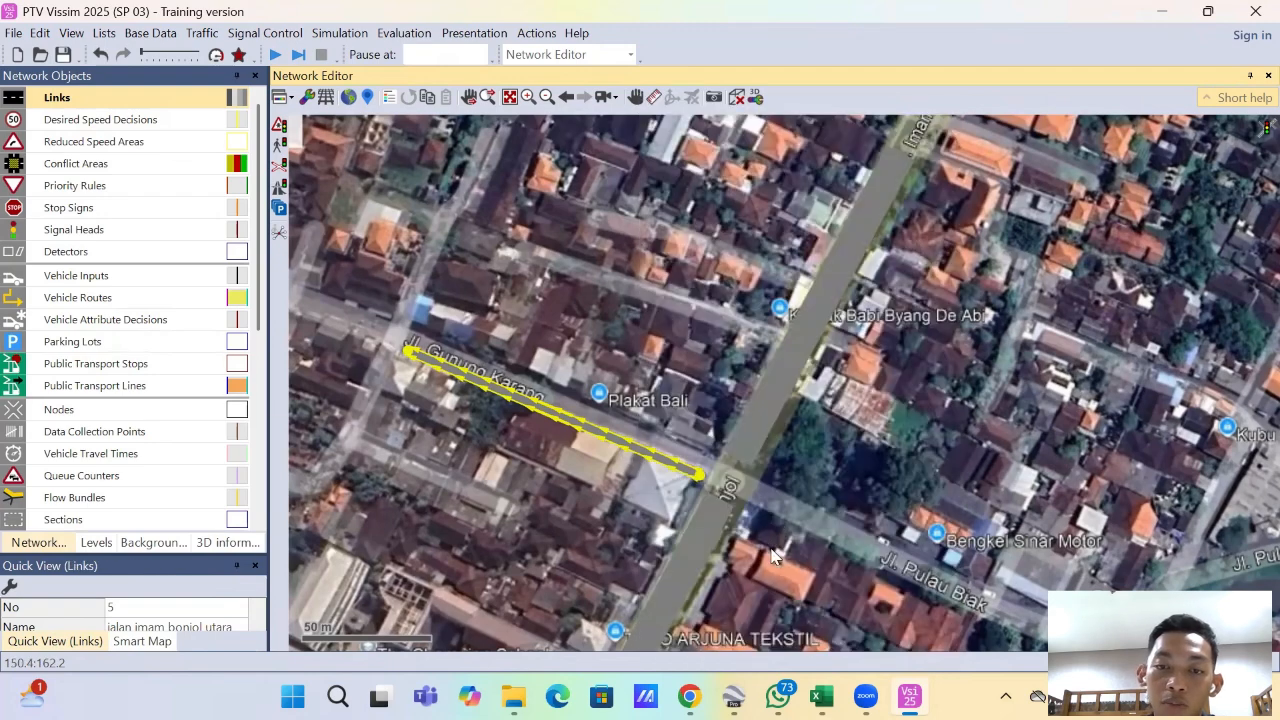
{"action": "left_click", "coordinate": [386, 394]}
{"action": "left_click", "coordinate": [825, 501]}
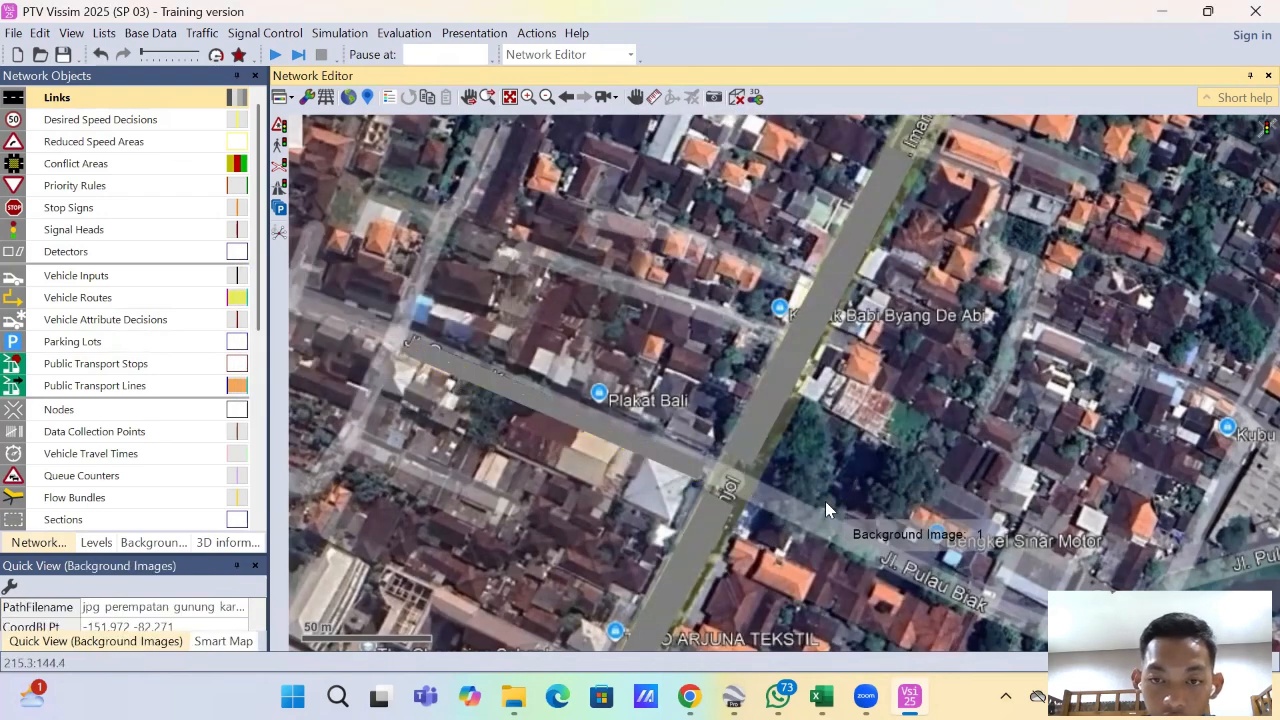
Step: Draw a link about 107 m long from the intersection eastward along Jl. Pulau Biak and name it "jalan pulau biak"
{"action": "left_click_drag", "start_coordinate": [825, 501], "coordinate": [613, 319]}
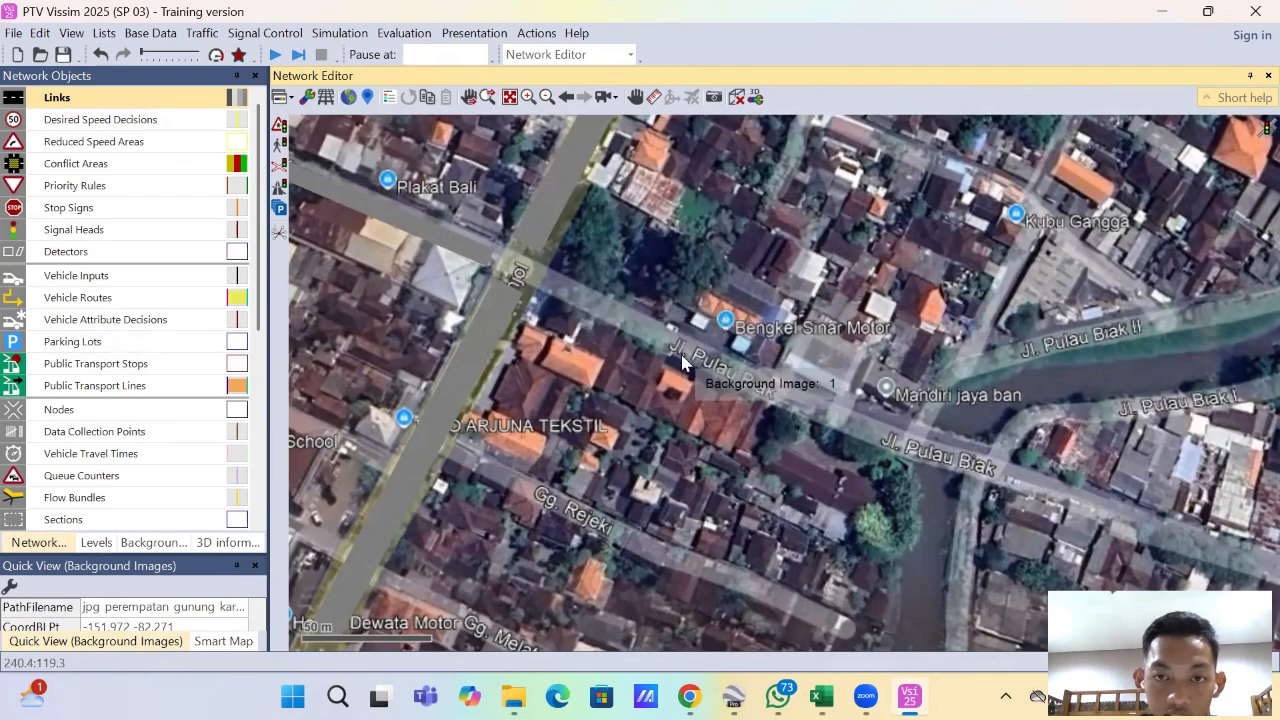
{"action": "left_click_drag", "start_coordinate": [552, 277], "coordinate": [800, 392]}
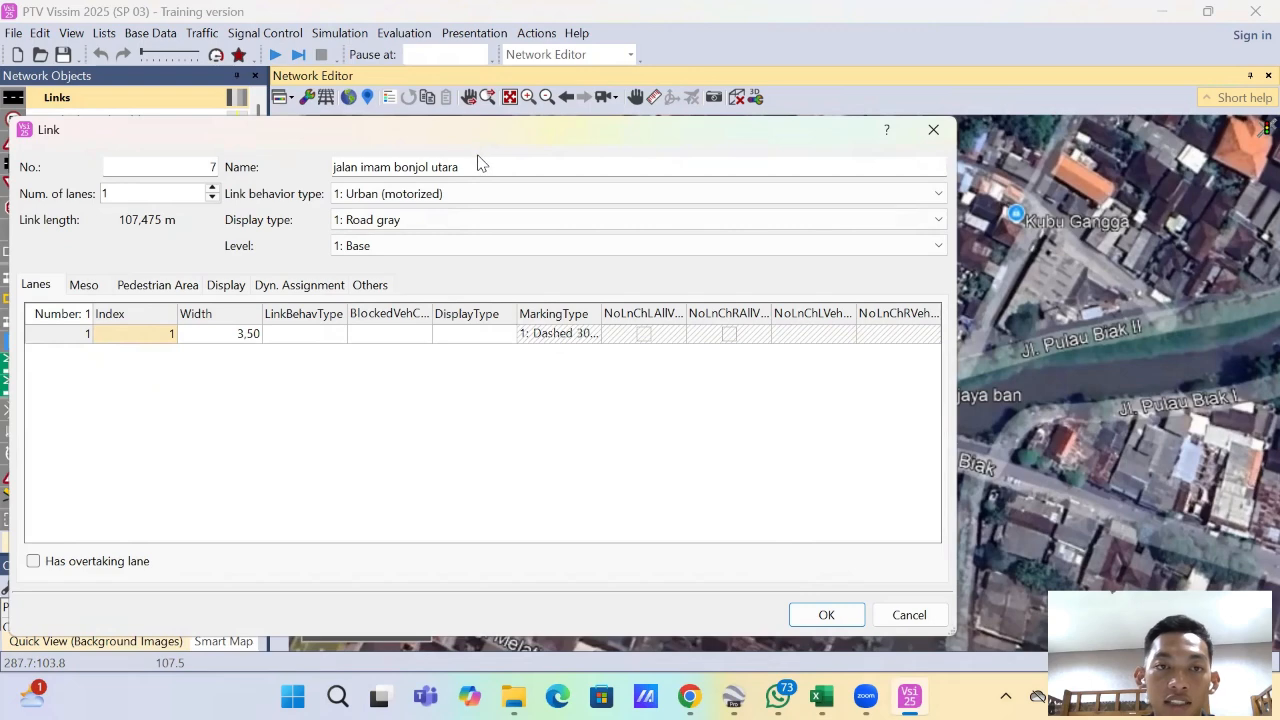
{"action": "left_click_drag", "start_coordinate": [462, 165], "coordinate": [335, 145]}
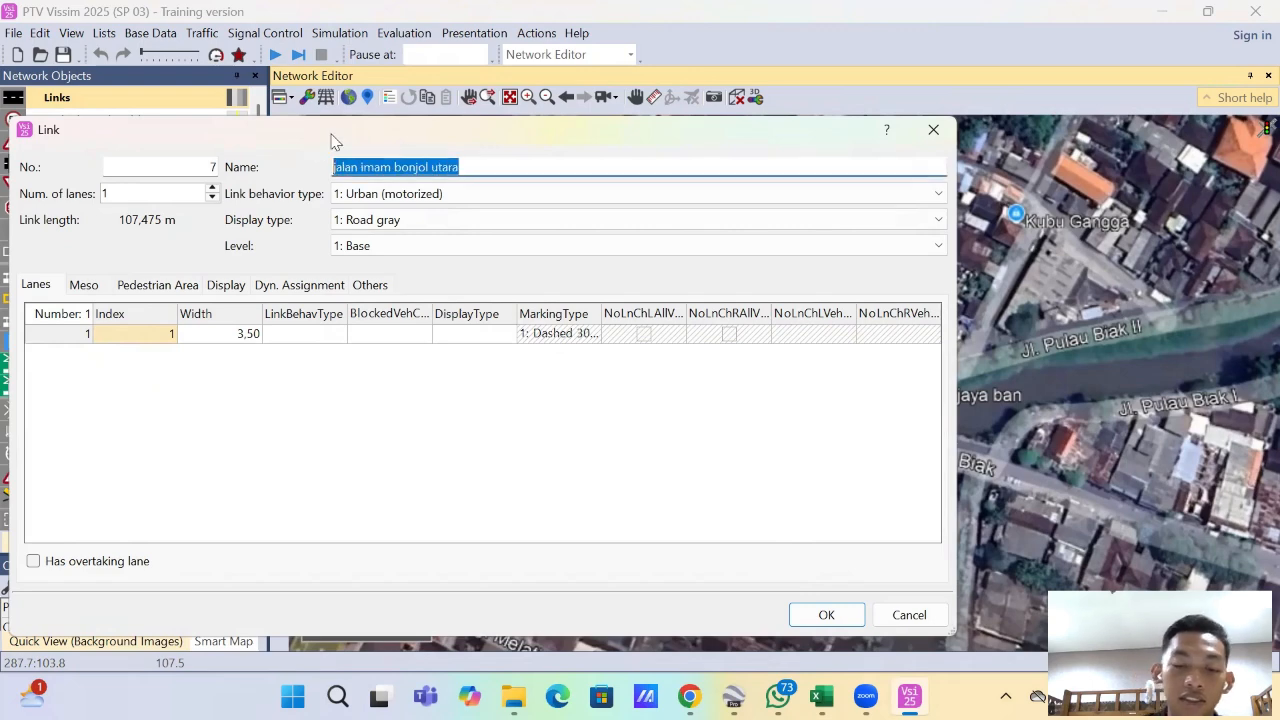
{"action": "type", "text": "jalan pulau"}
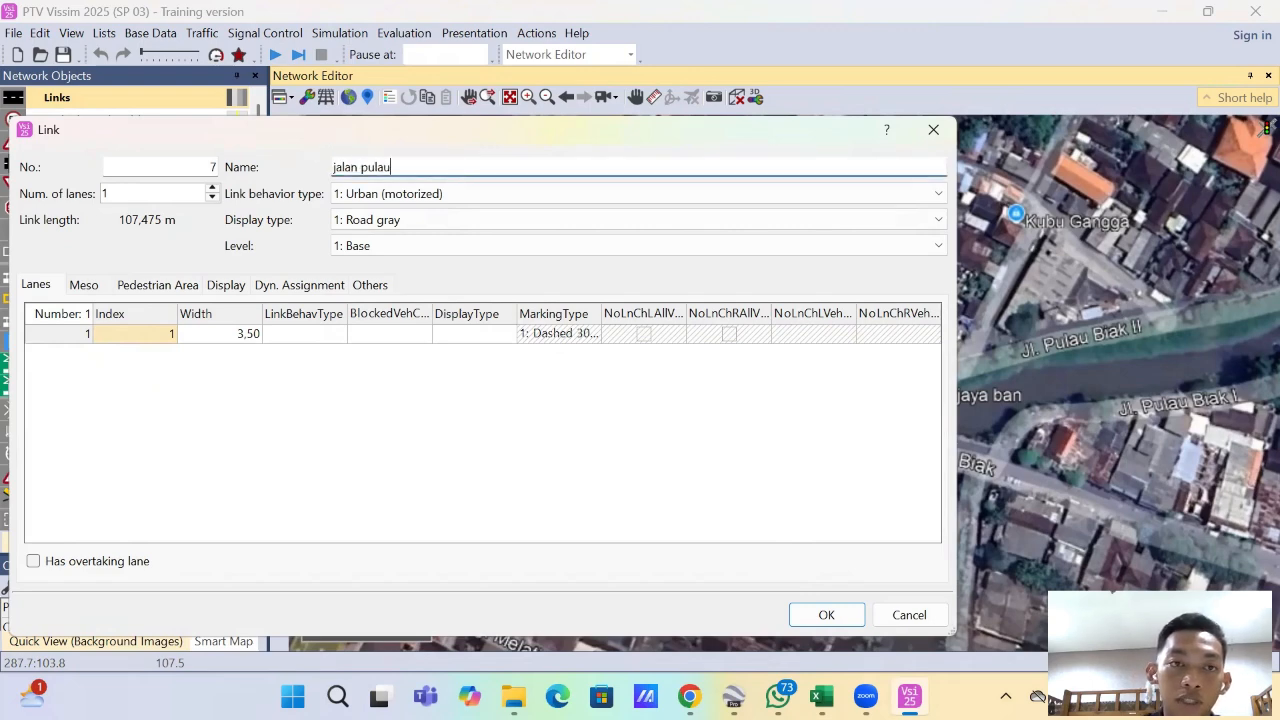
{"action": "type", "text": " biak"}
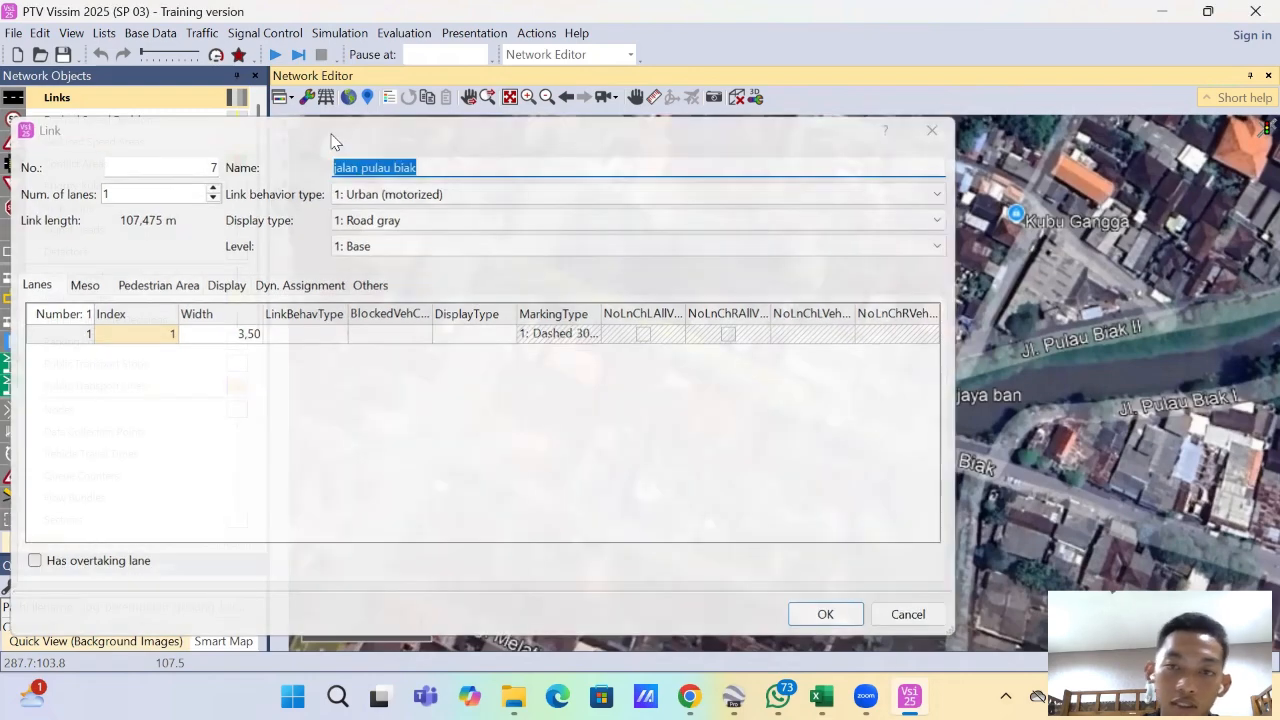
Step: Generate a one-lane opposite direction for the "jalan pulau biak" link
{"action": "key", "text": "Return"}
{"action": "right_click", "coordinate": [681, 333]}
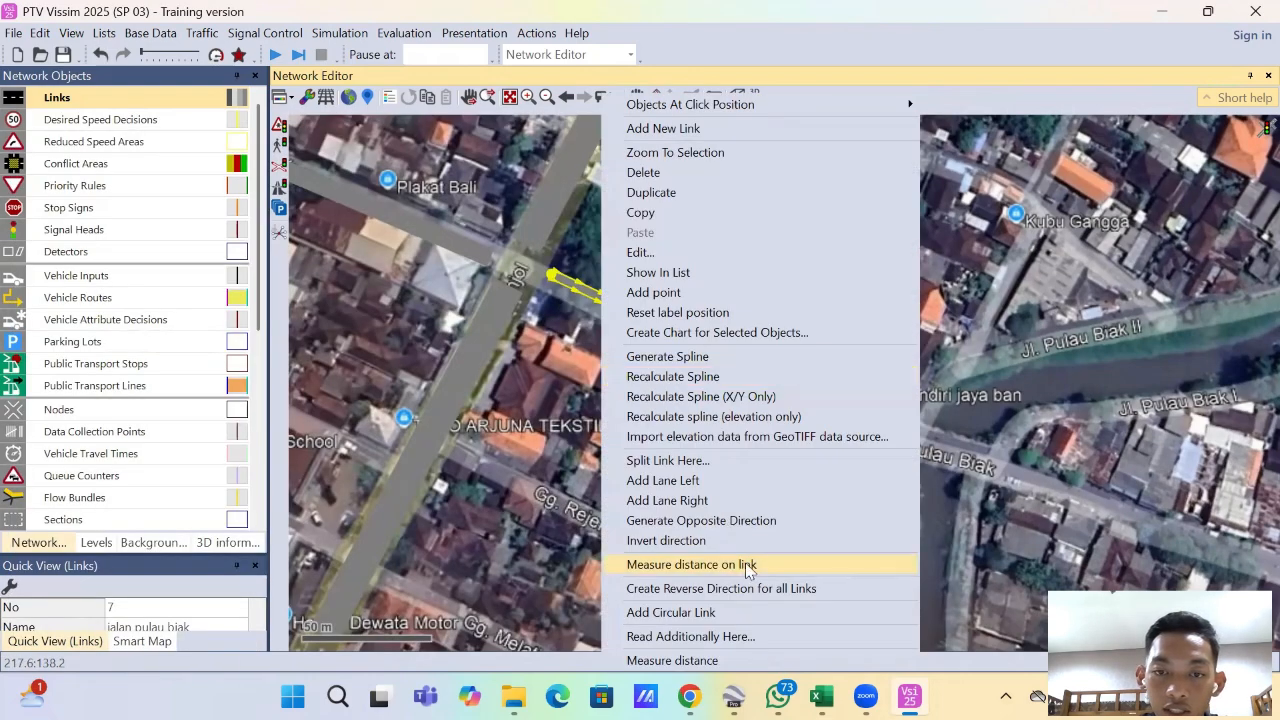
{"action": "left_click", "coordinate": [755, 521]}
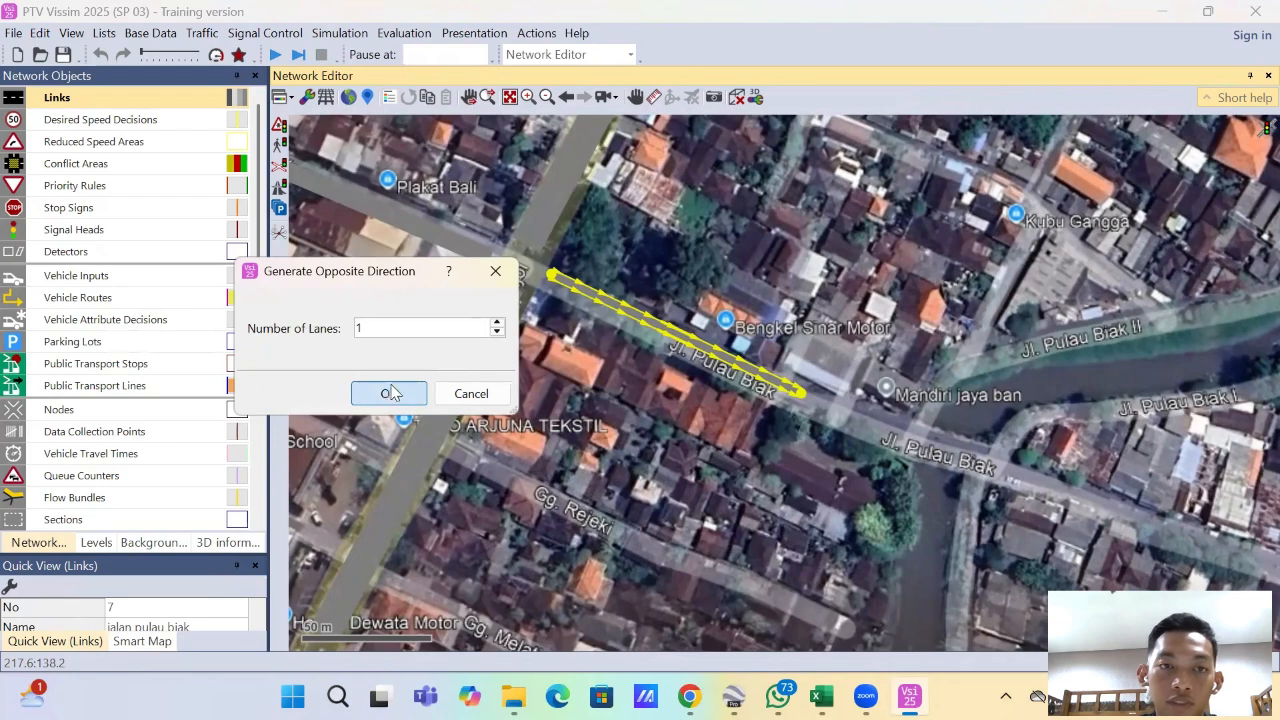
{"action": "left_click", "coordinate": [389, 397]}
Step: Rename link 6 on Jl. Gunung Karang, leading towards the intersection, as "jalan gunung karang"
{"action": "left_click", "coordinate": [420, 223]}
{"action": "right_click", "coordinate": [420, 223]}
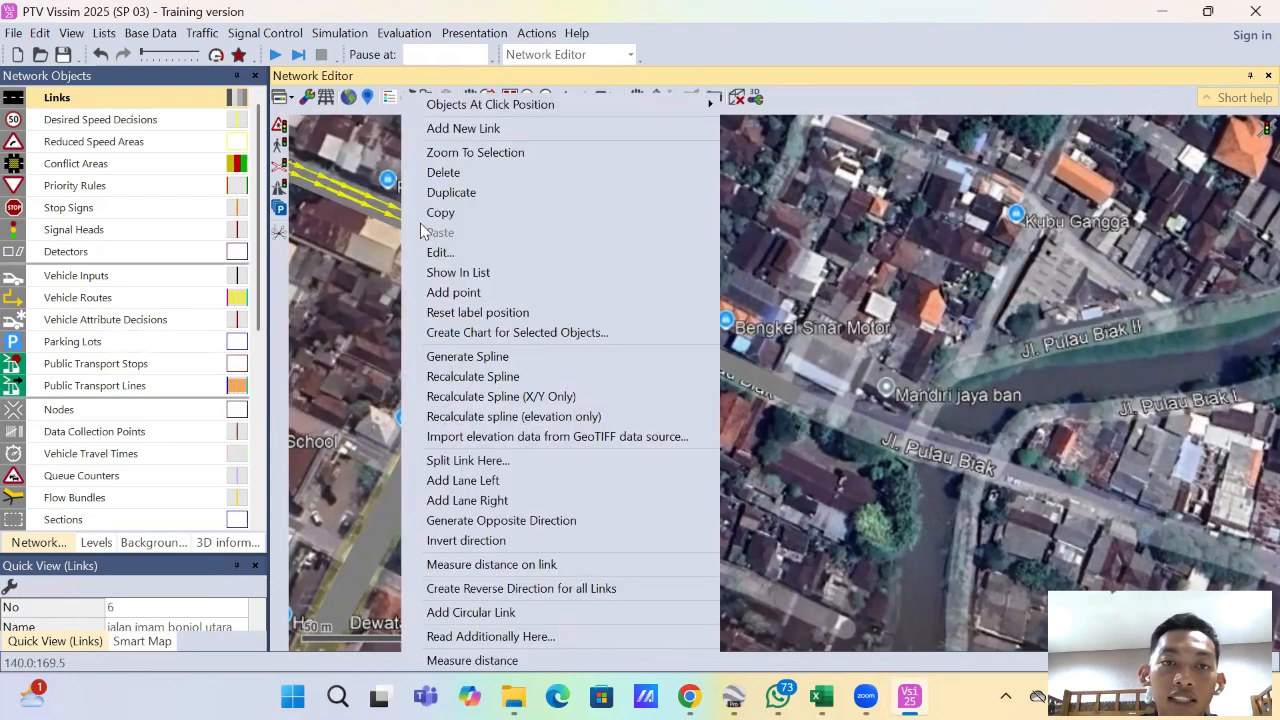
{"action": "left_click", "coordinate": [554, 262]}
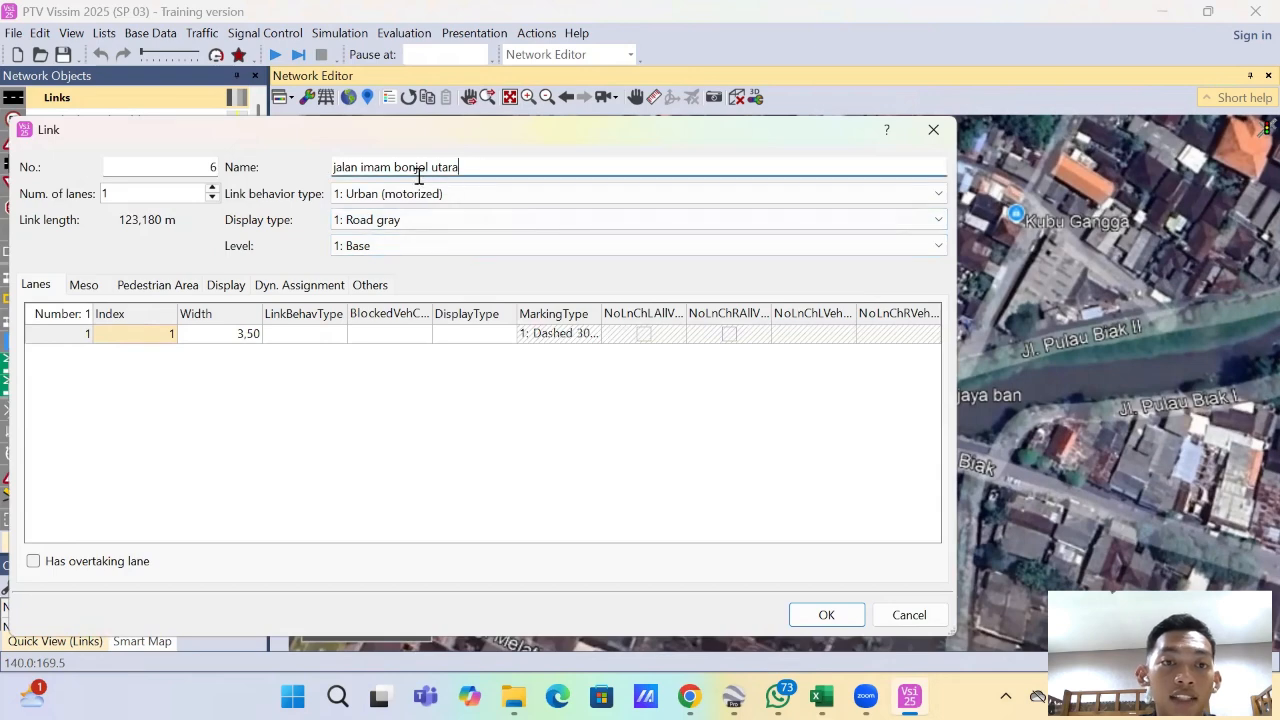
{"action": "left_click_drag", "start_coordinate": [420, 174], "coordinate": [311, 176]}
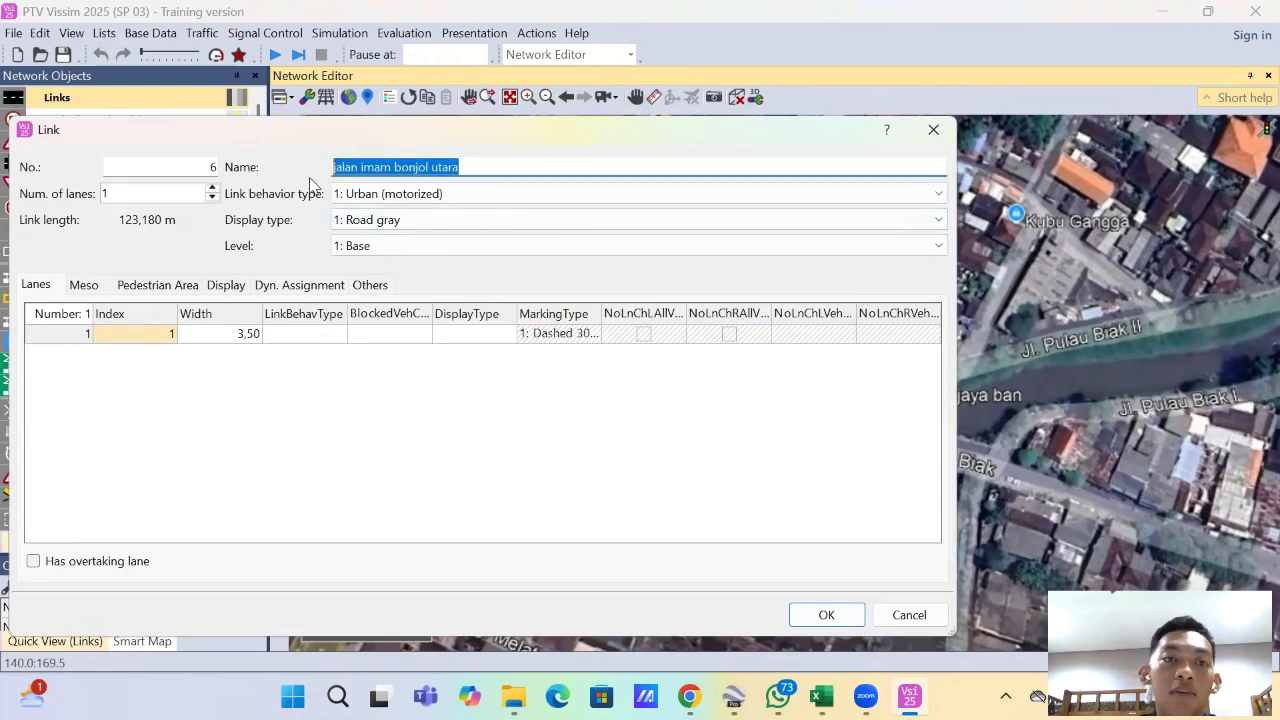
{"action": "type", "text": "jalan gunung karang"}
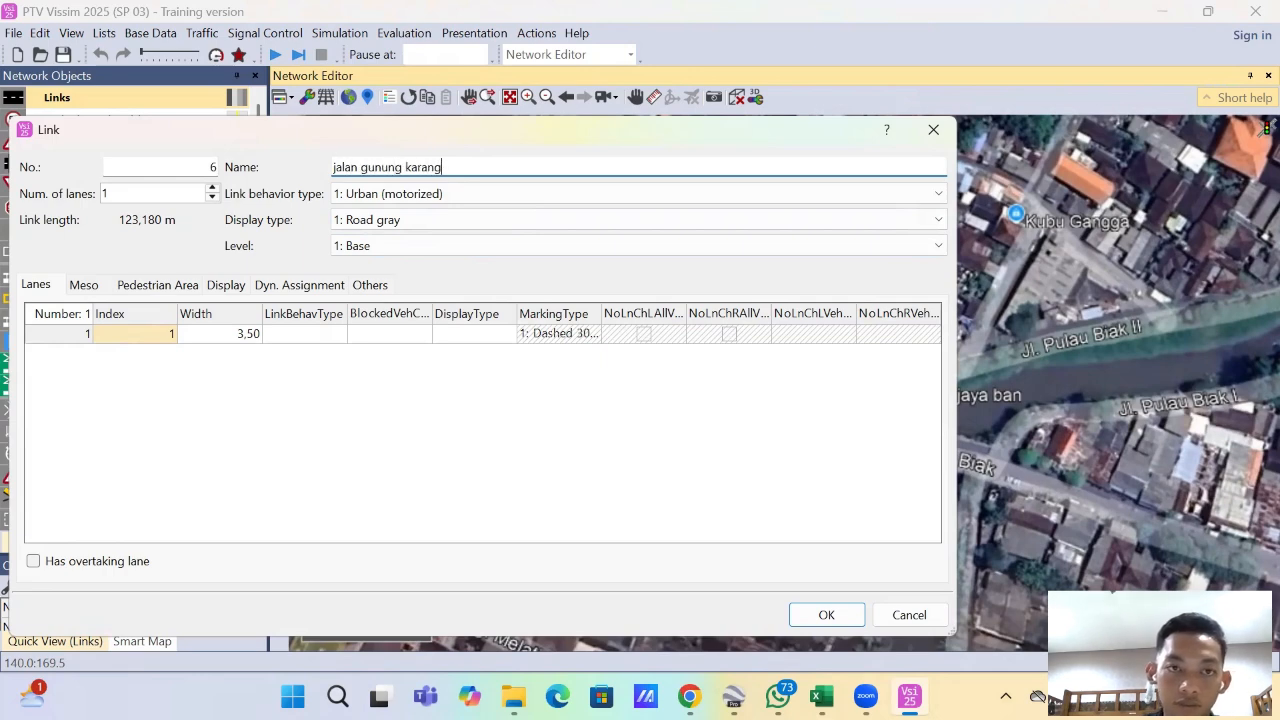
{"action": "key", "text": "Return"}
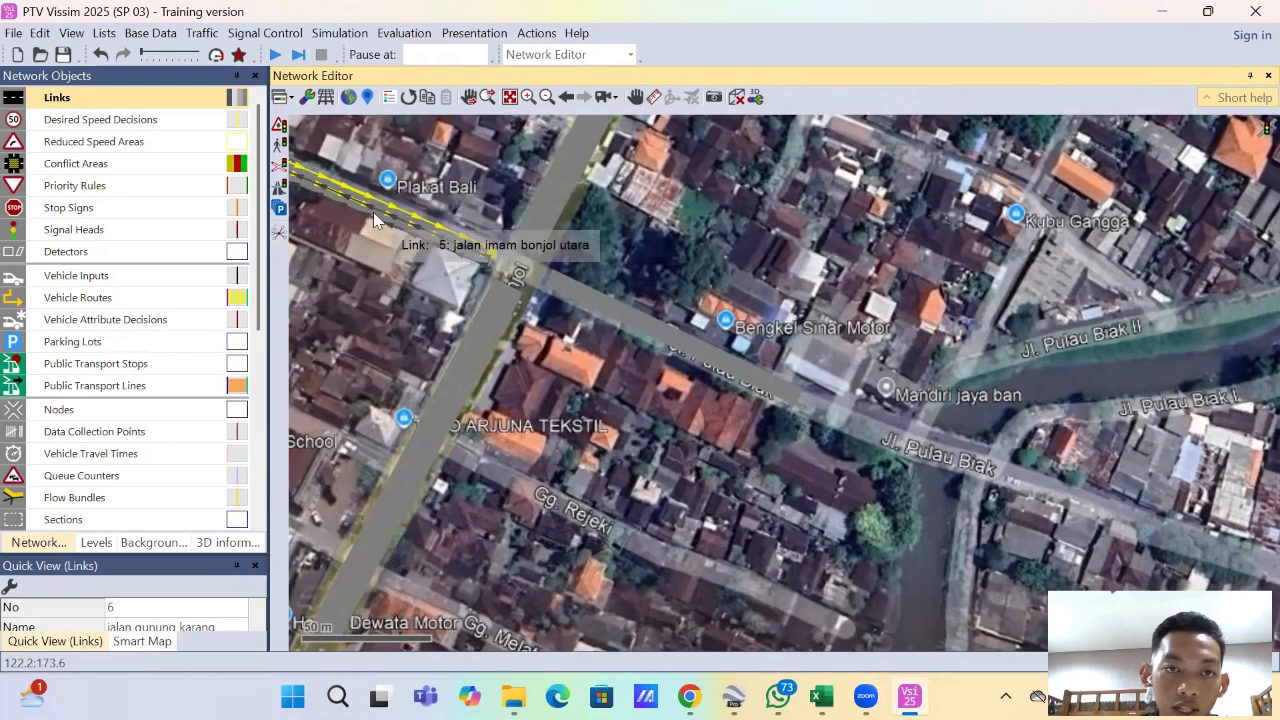
Step: Rename link 5, the other direction on Jl. Gunung Karang, as "jalan gunung karang" and clear the selection
{"action": "right_click", "coordinate": [373, 212]}
{"action": "left_click", "coordinate": [472, 252]}
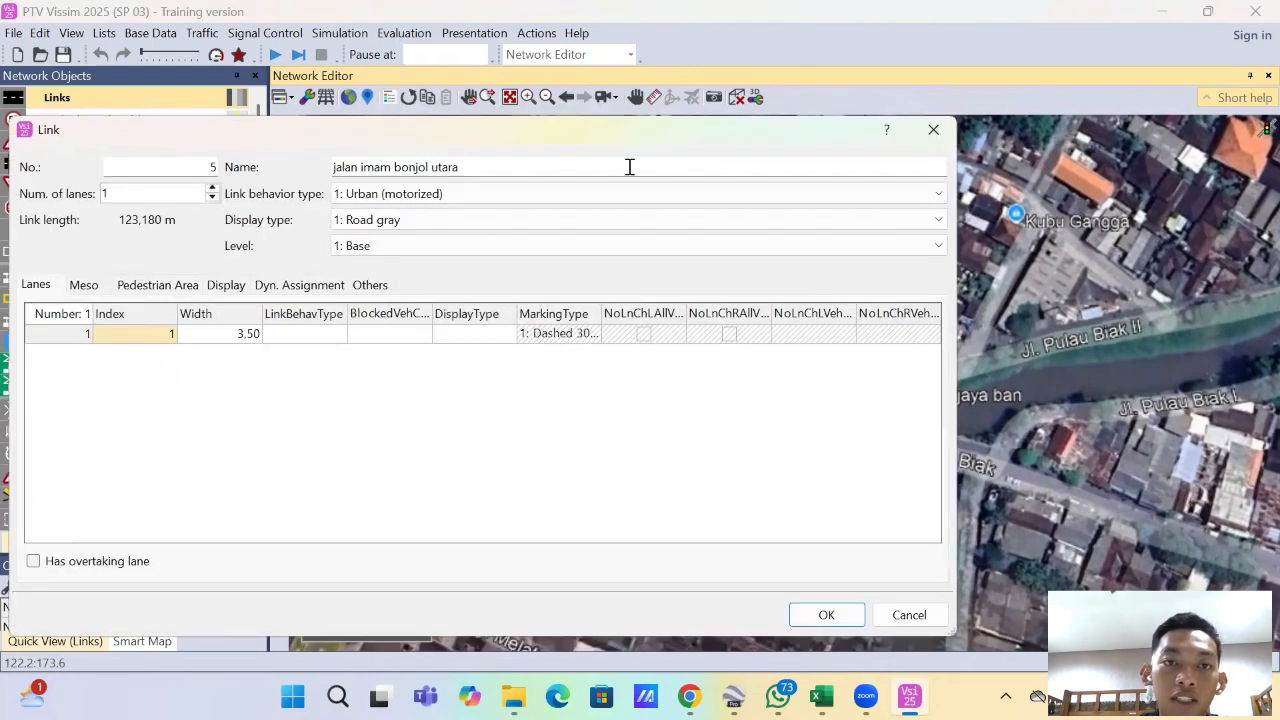
{"action": "left_click_drag", "start_coordinate": [630, 167], "coordinate": [161, 155]}
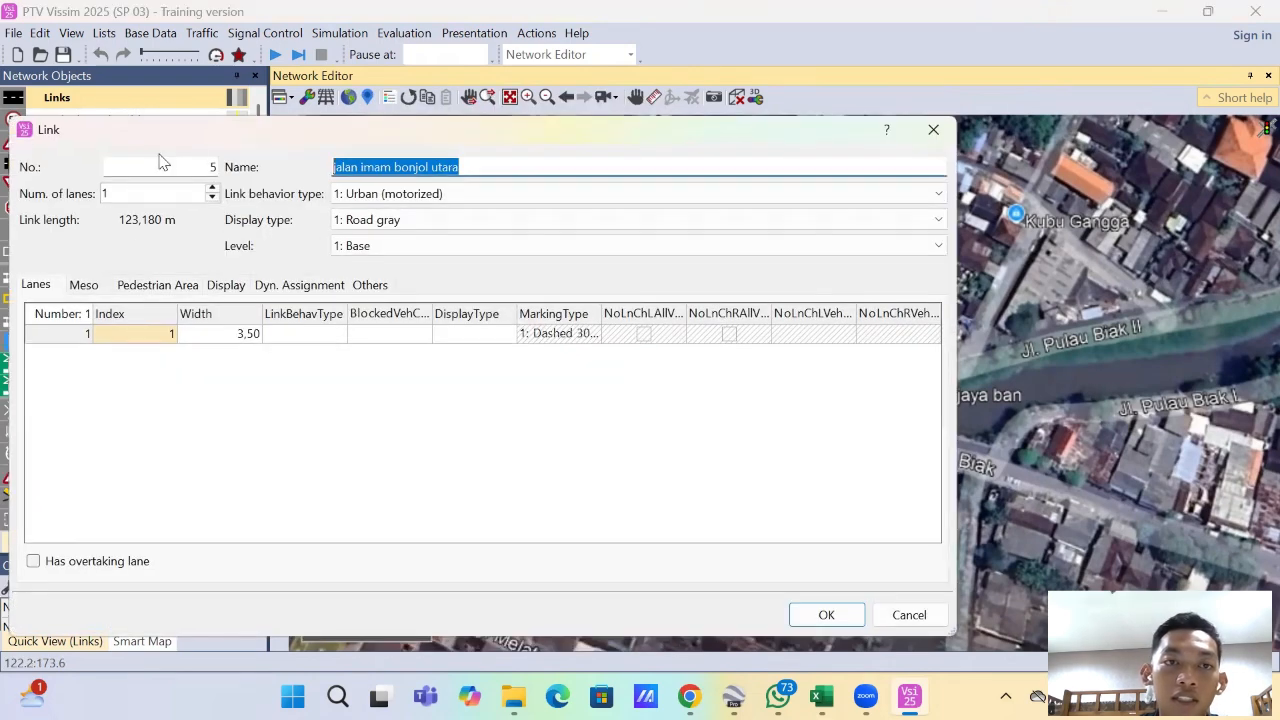
{"action": "type", "text": "jalan gunung karang"}
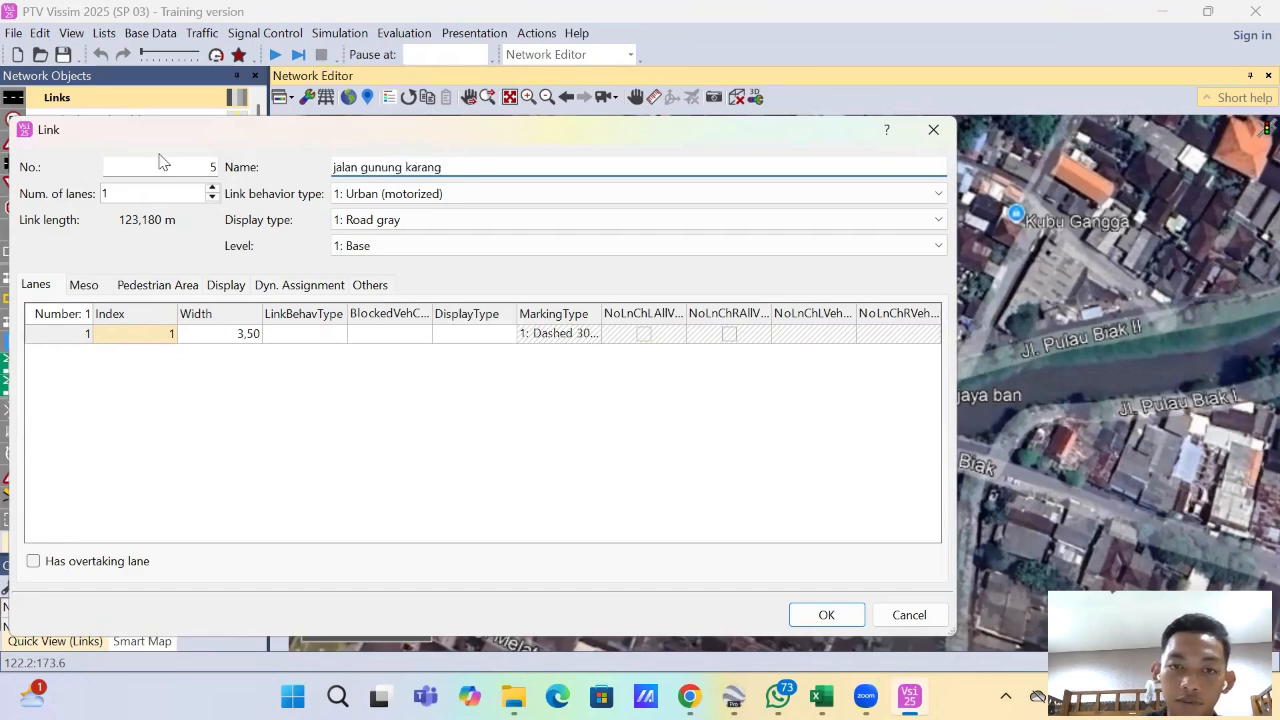
{"action": "key", "text": "Return"}
{"action": "left_click", "coordinate": [530, 270]}
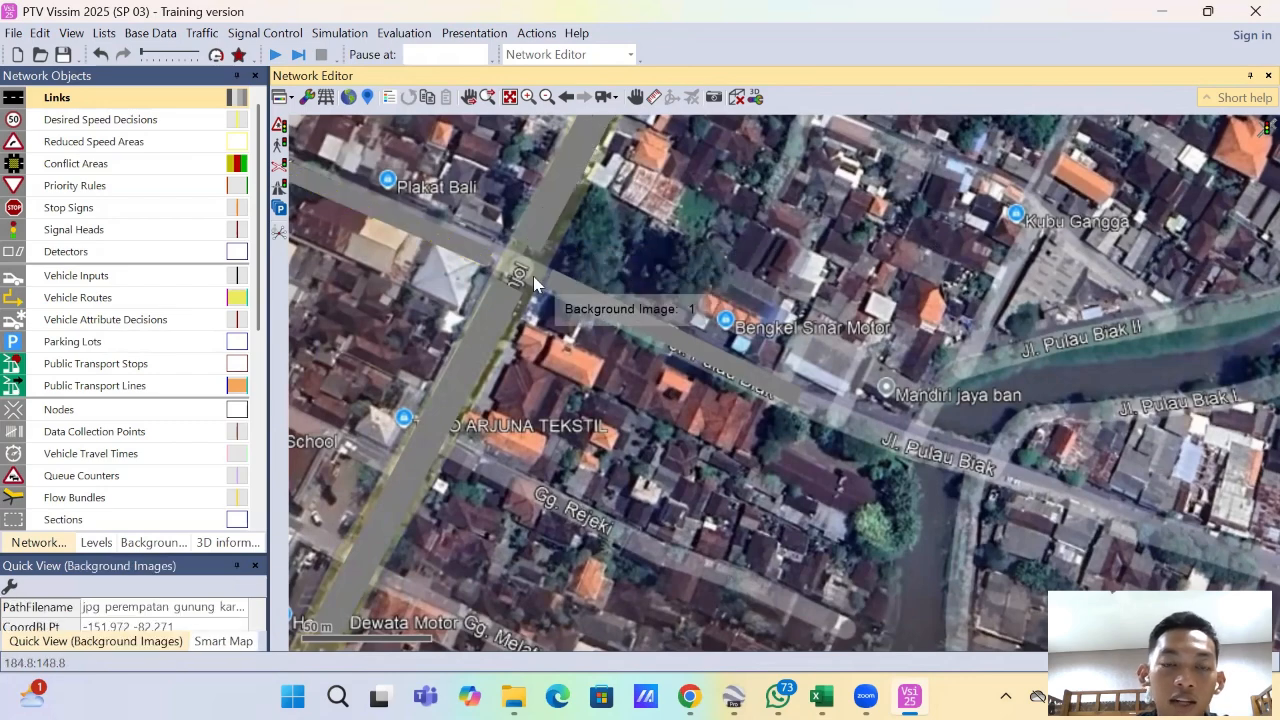
Step: Add a one-lane connector about 11.4 m long from "jalan imam bonjol selatan" (link 1) to "jalan gunung karang" (link 5)
{"action": "left_click_drag", "start_coordinate": [541, 271], "coordinate": [567, 289]}
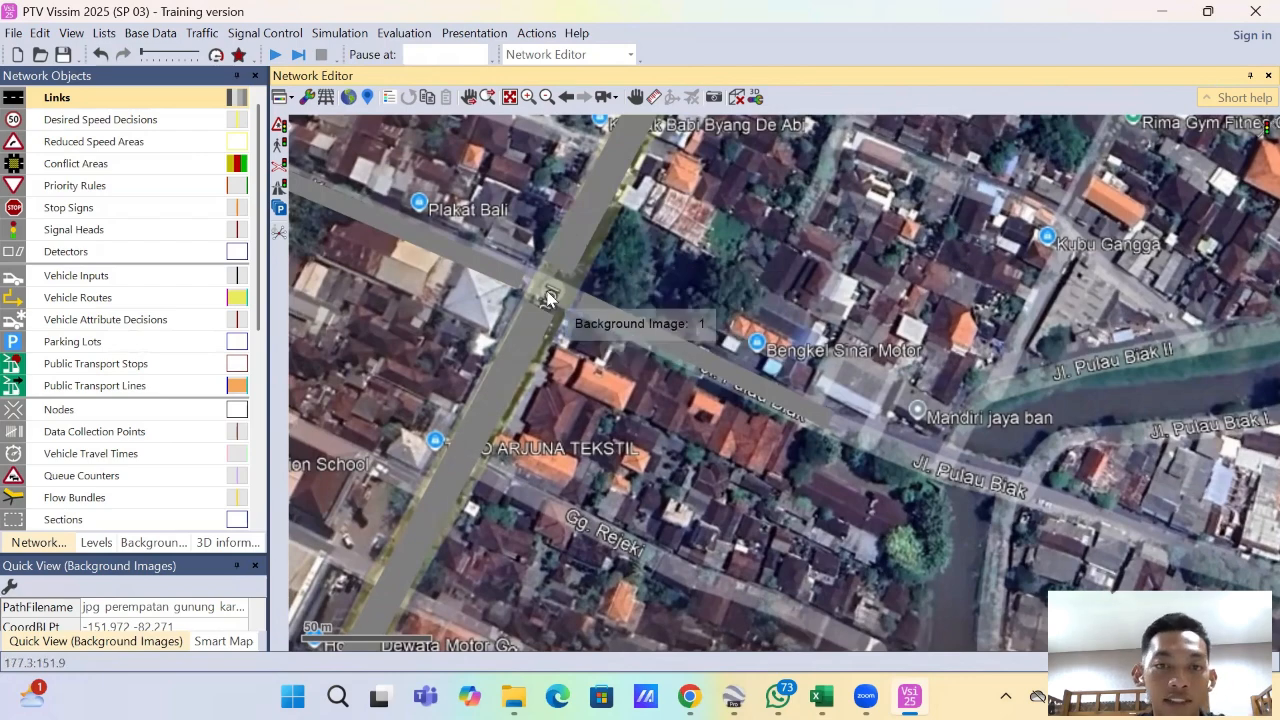
{"action": "left_click_drag", "start_coordinate": [547, 298], "coordinate": [633, 308]}
{"action": "scroll", "coordinate": [633, 301], "scroll_direction": "up", "scroll_amount": 2}
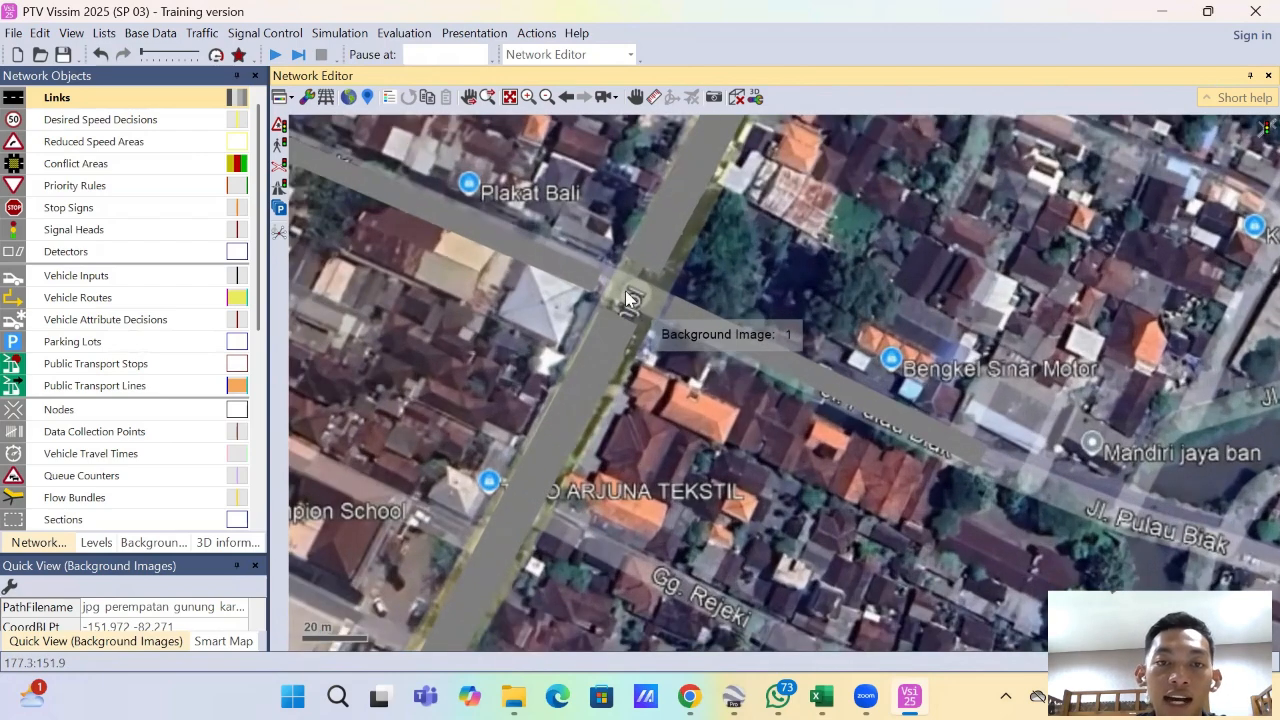
{"action": "scroll", "coordinate": [625, 300], "scroll_direction": "up", "scroll_amount": 3}
{"action": "left_click_drag", "start_coordinate": [617, 276], "coordinate": [666, 286]}
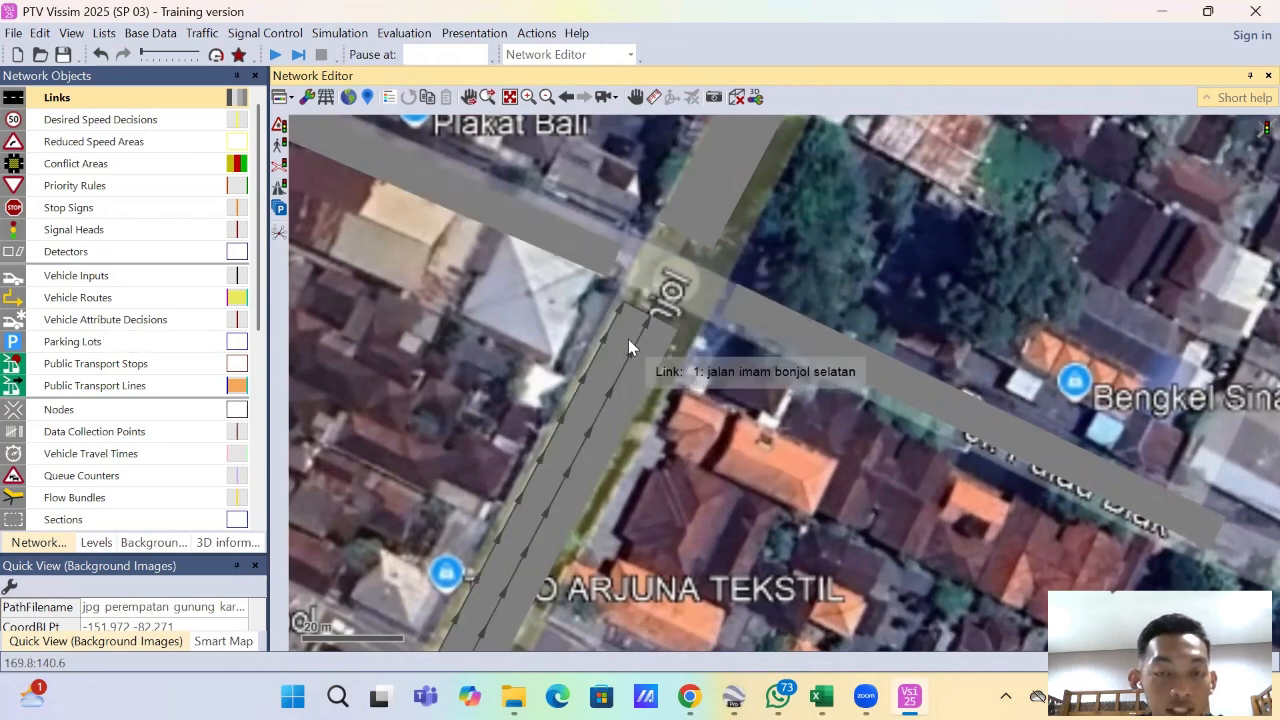
{"action": "left_click", "coordinate": [632, 318]}
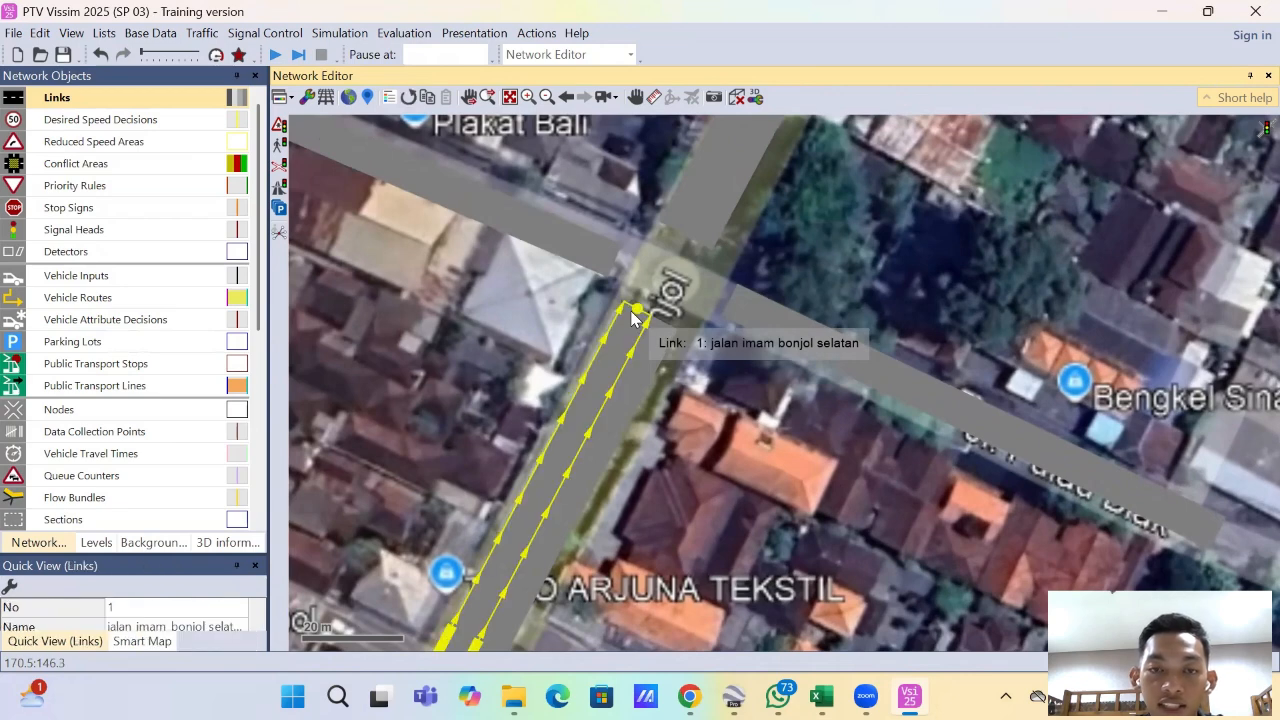
{"action": "mouse_move", "coordinate": [632, 318]}
{"action": "left_mouse_down"}
{"action": "mouse_move", "coordinate": [617, 277]}
{"action": "mouse_move", "coordinate": [591, 268]}
{"action": "left_mouse_up"}
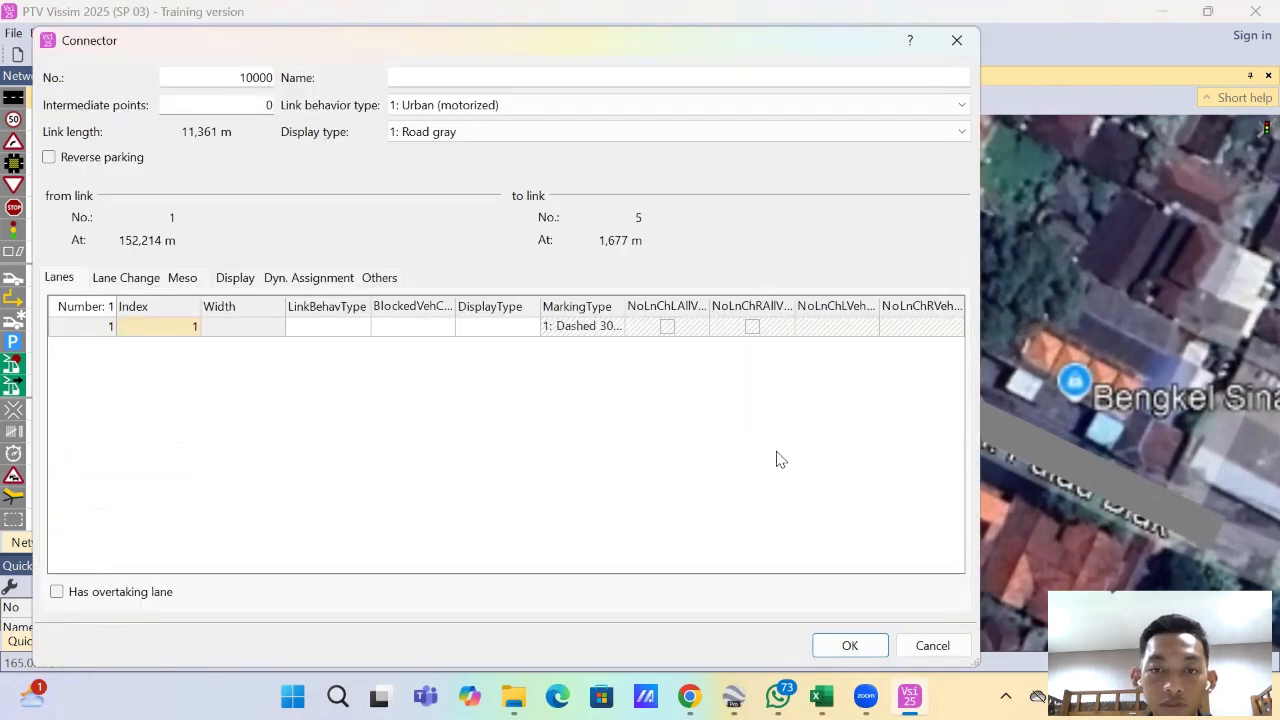
{"action": "left_click", "coordinate": [849, 645]}
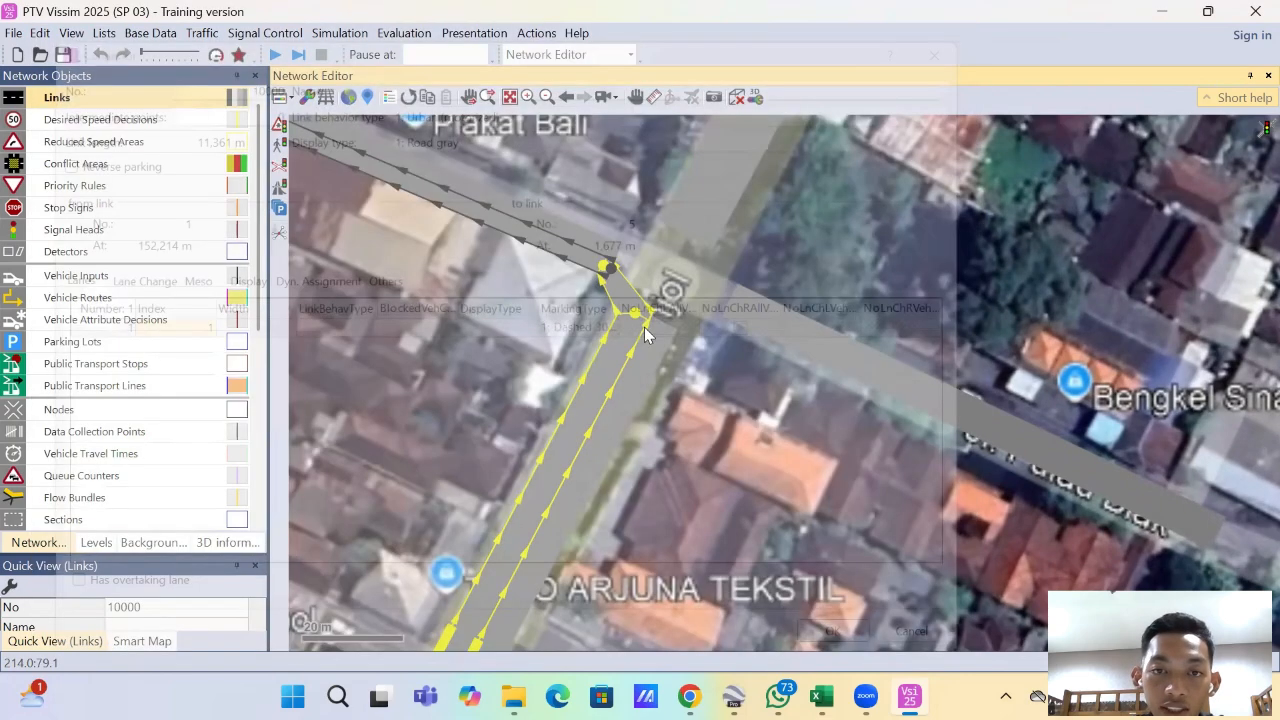
Step: Switch the network to wireframe display and smooth the new connector with a spline, keeping its current intermediate points
{"action": "key", "text": "ctrl+w"}
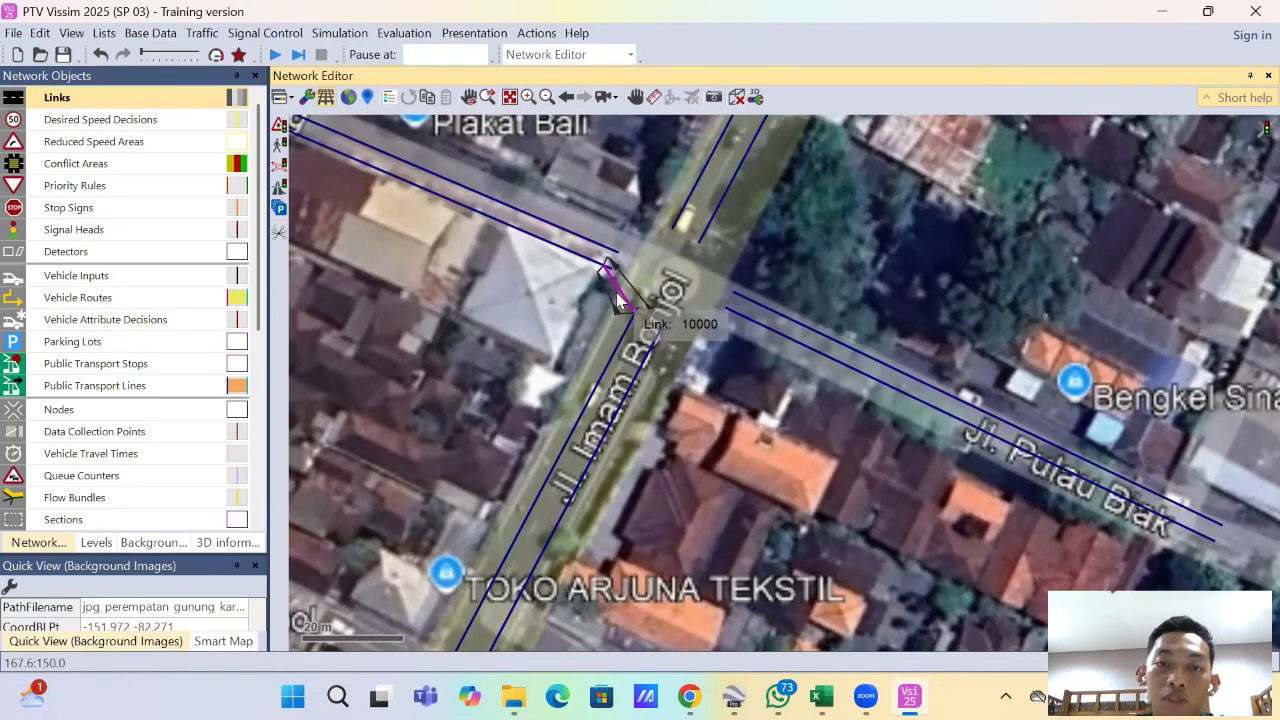
{"action": "right_click", "coordinate": [600, 262]}
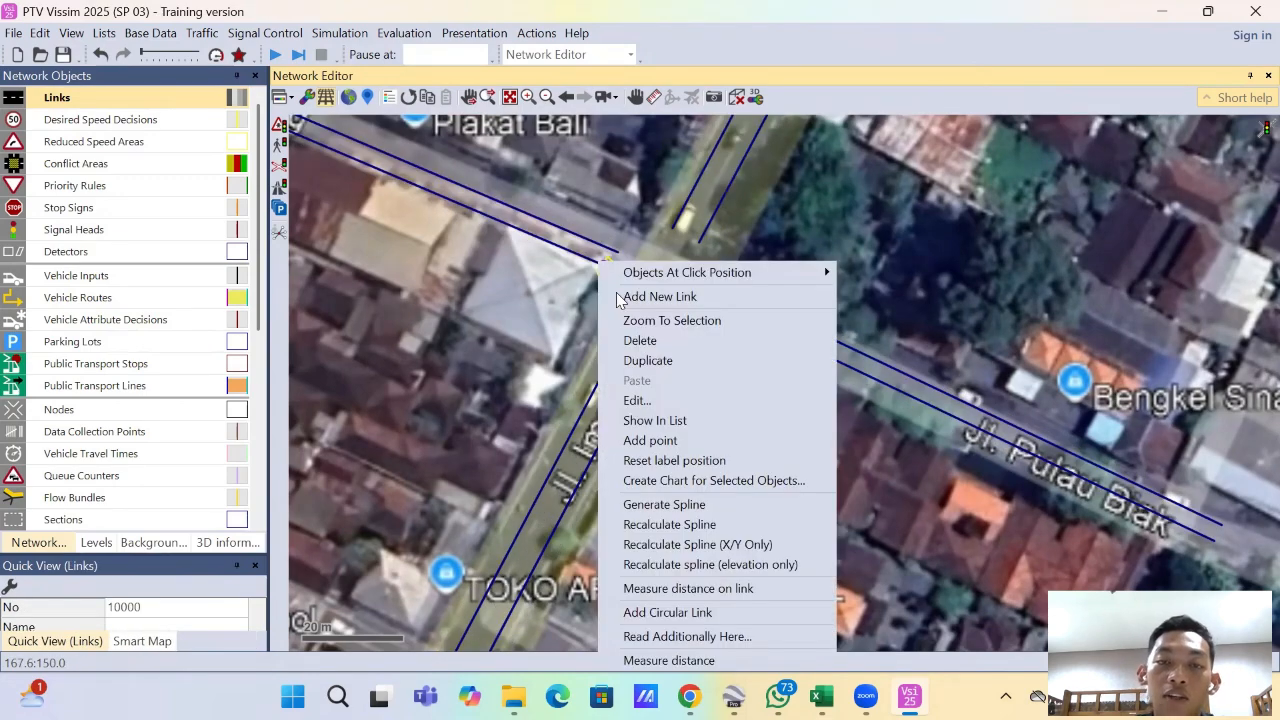
{"action": "left_click", "coordinate": [757, 510]}
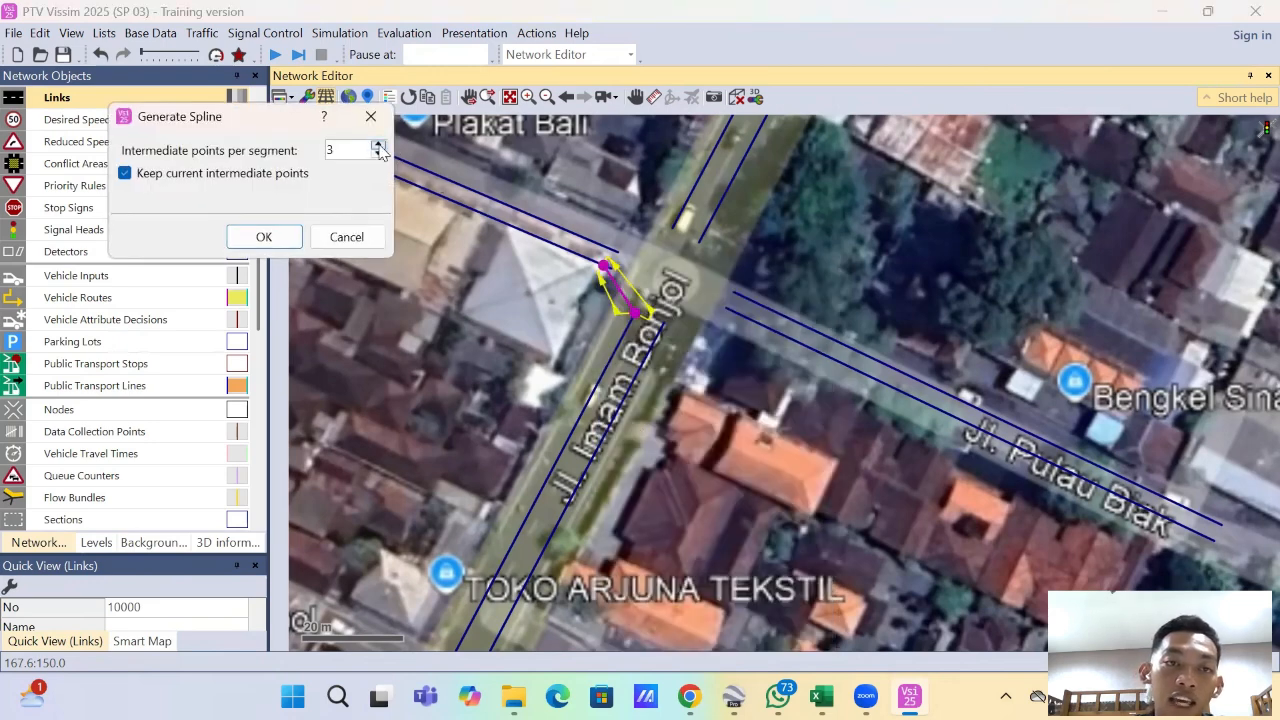
{"action": "left_click", "coordinate": [266, 236]}
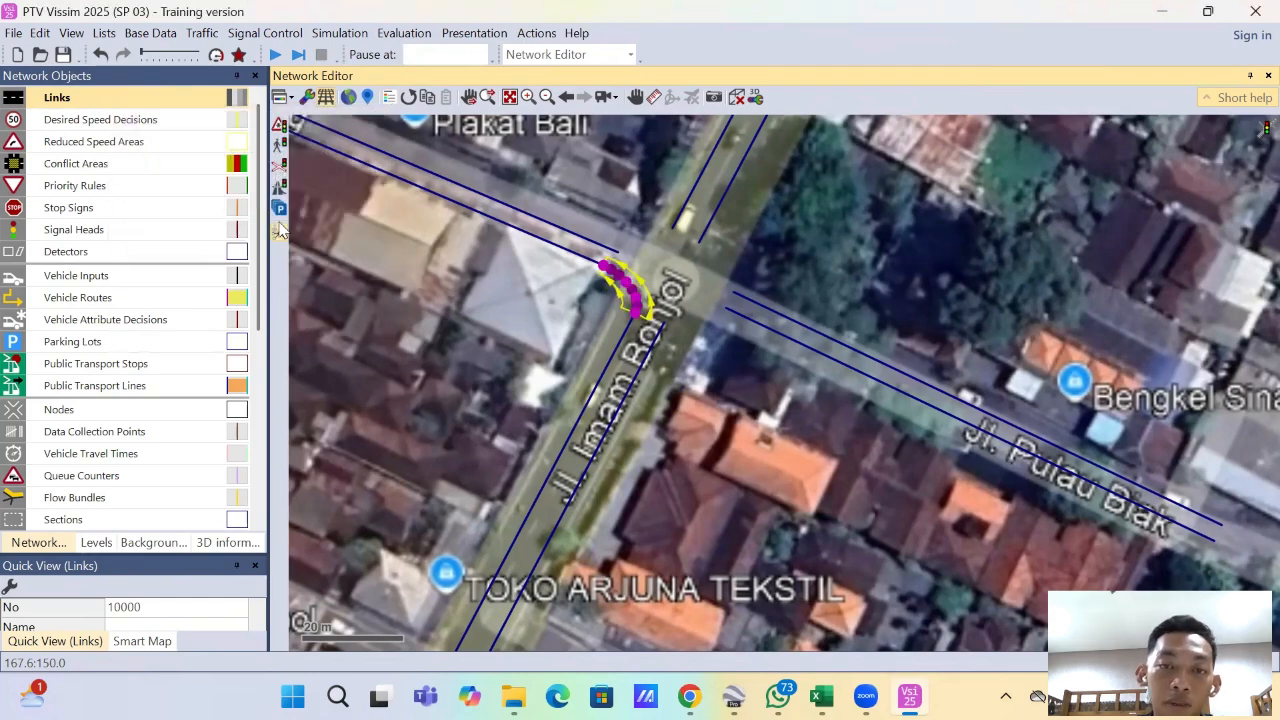
Step: Adjust the end point of the curved connector where it joins "jalan gunung karang" (link 5)
{"action": "scroll", "coordinate": [658, 272], "scroll_direction": "up", "scroll_amount": 1}
{"action": "scroll", "coordinate": [658, 272], "scroll_direction": "up", "scroll_amount": 1}
{"action": "left_click", "coordinate": [662, 310]}
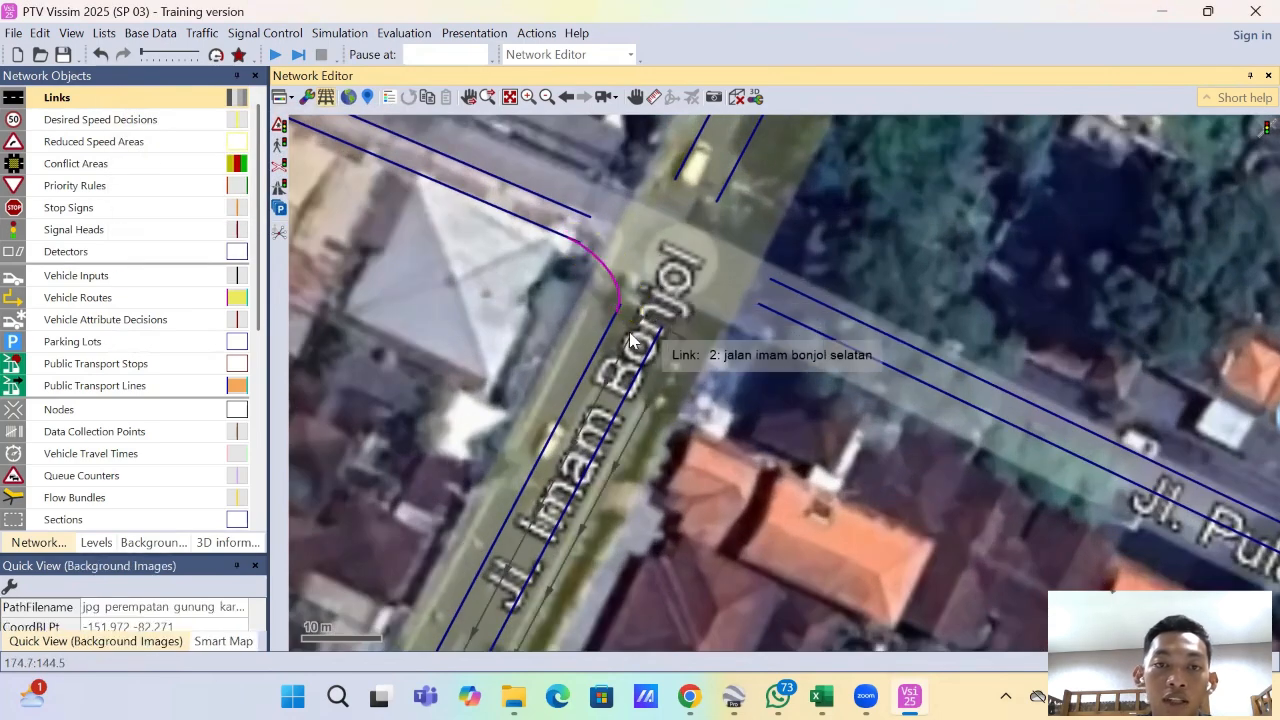
{"action": "left_click", "coordinate": [590, 272]}
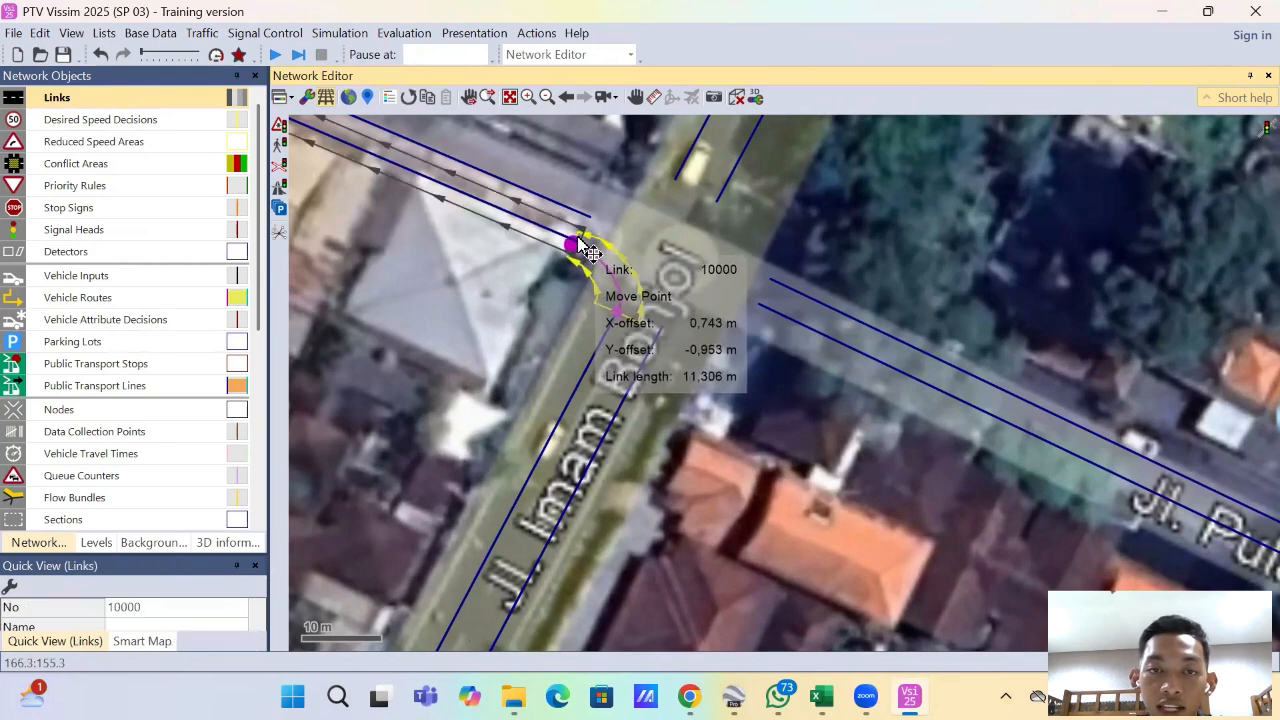
{"action": "left_click", "coordinate": [668, 315]}
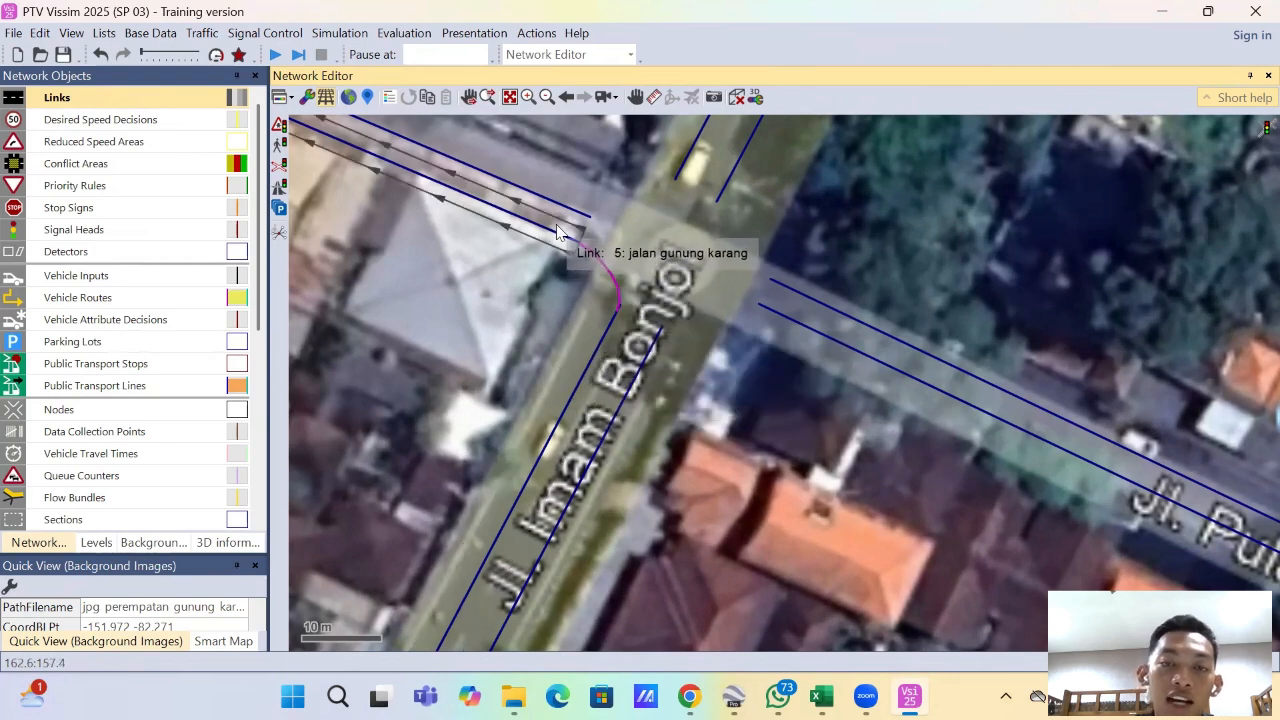
Step: Add connectors from "jalan imam bonjol selatan" to "jalan imam bonjol utara" (link 3), about 19.8 m, and to "jalan pulau biak" (link 7), about 22.1 m
{"action": "left_click", "coordinate": [610, 334]}
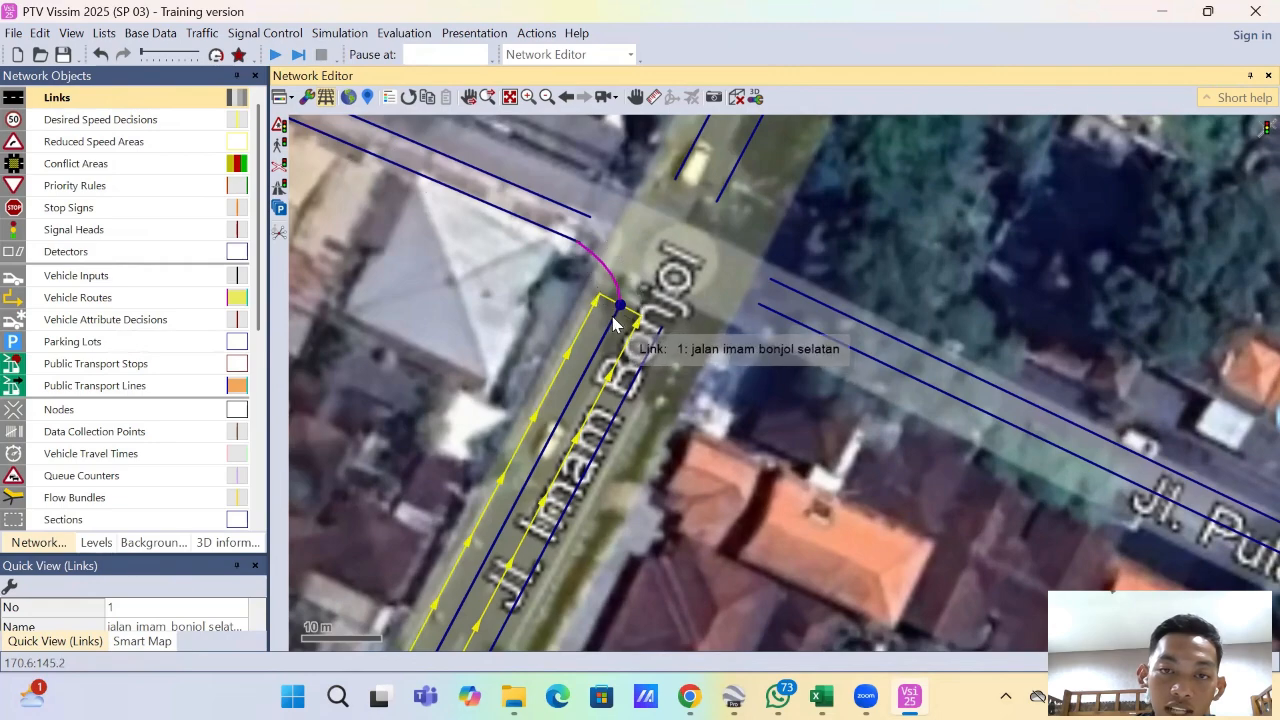
{"action": "left_click_drag", "start_coordinate": [614, 323], "coordinate": [677, 180]}
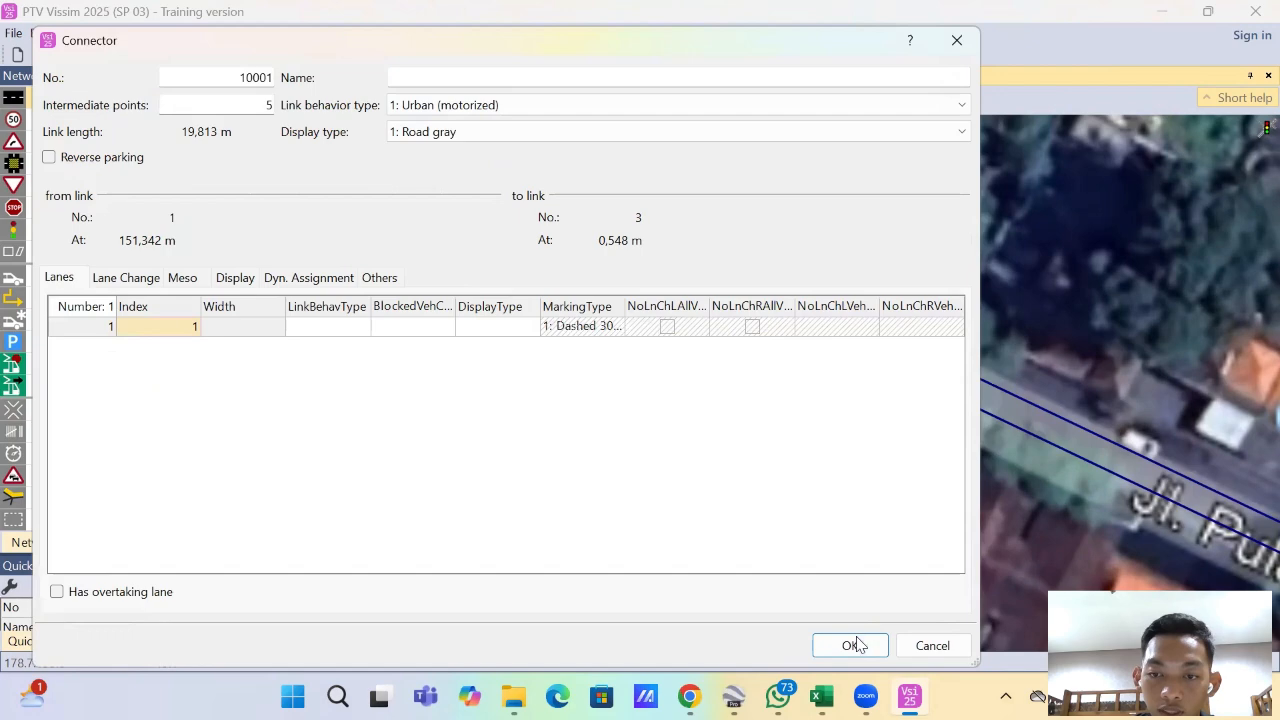
{"action": "left_click", "coordinate": [848, 644]}
{"action": "left_click_drag", "start_coordinate": [621, 320], "coordinate": [776, 287]}
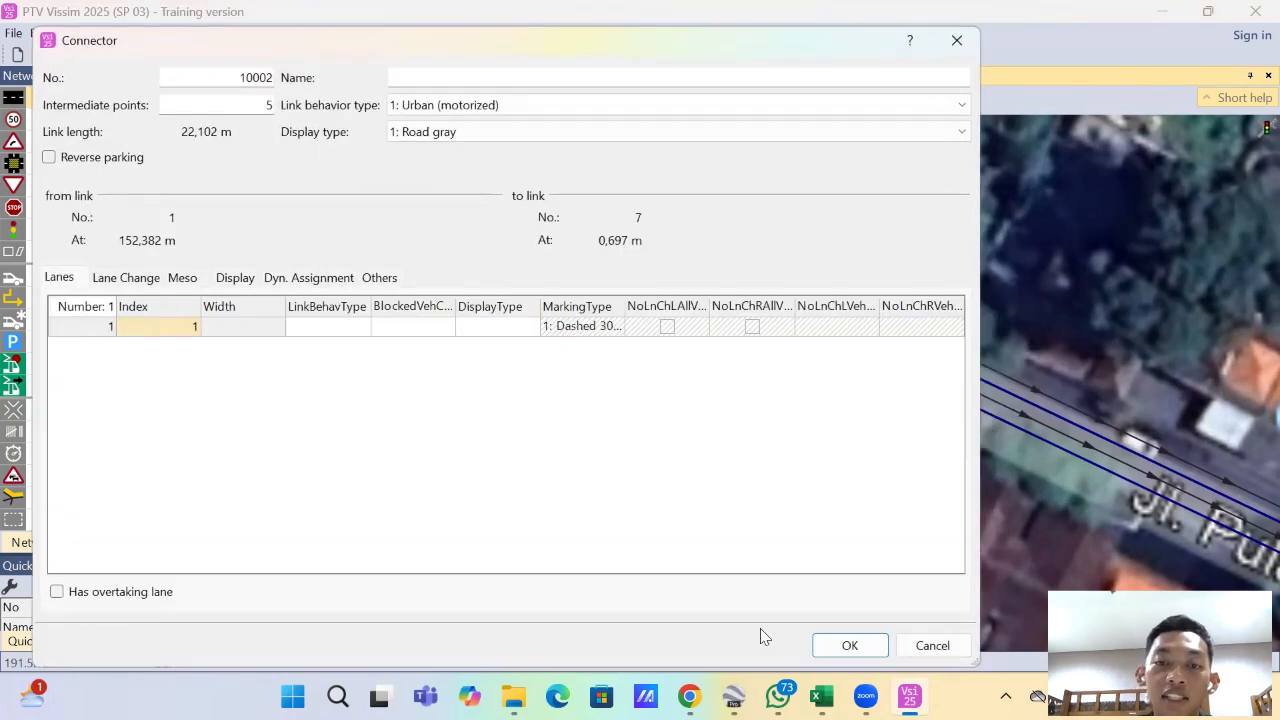
{"action": "left_click", "coordinate": [849, 645]}
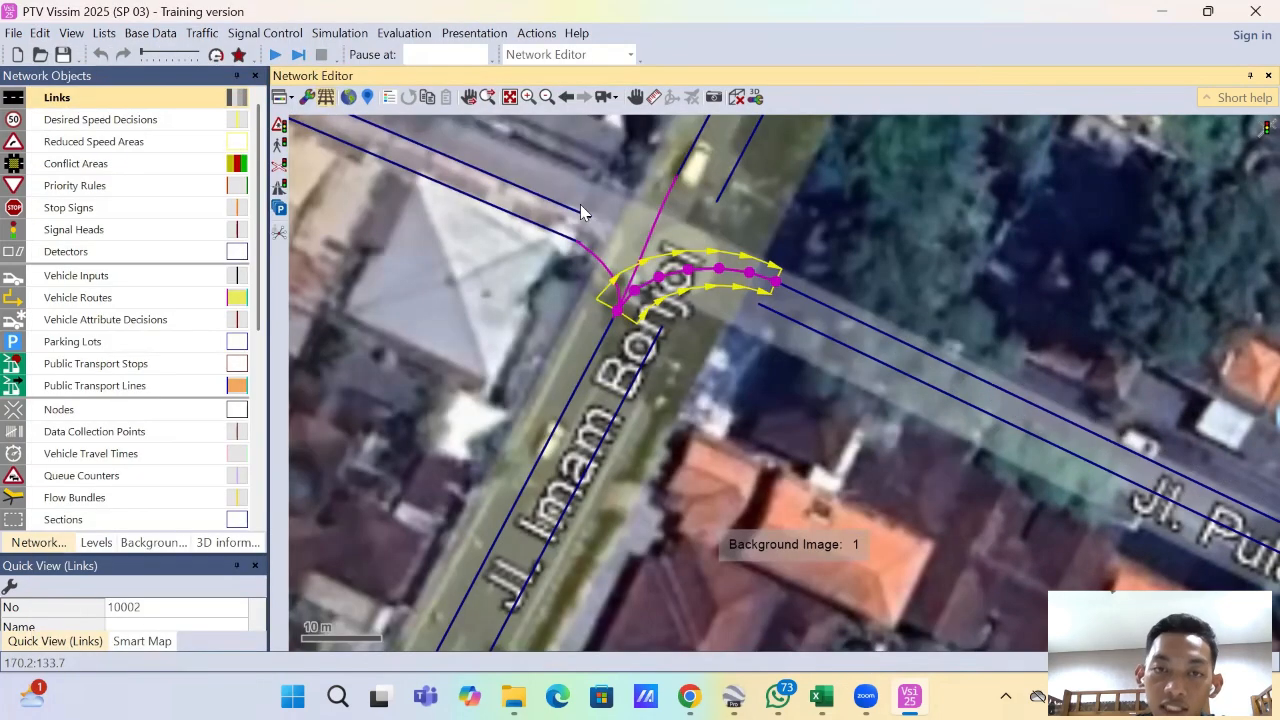
Step: Add a one-lane connector from "jalan gunung karang" (link 6) to "jalan imam bonjol utara" (link 3)
{"action": "left_click_drag", "start_coordinate": [586, 211], "coordinate": [593, 210]}
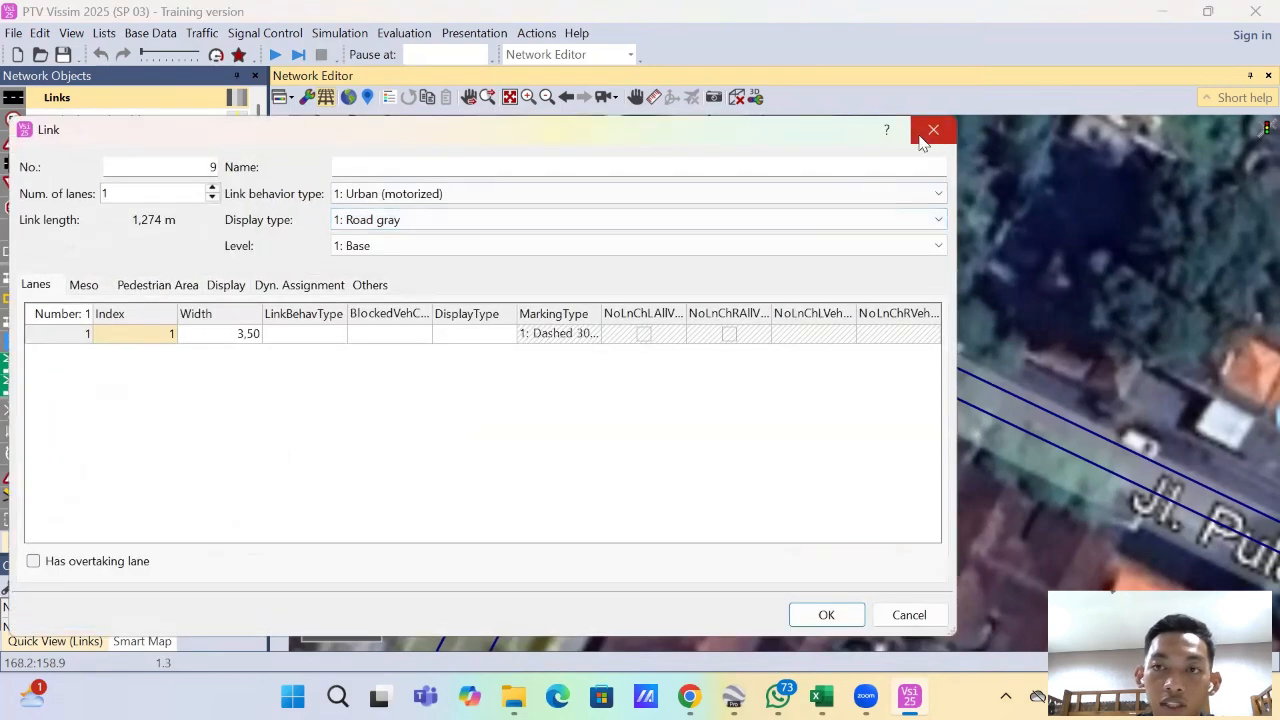
{"action": "left_click", "coordinate": [931, 129]}
{"action": "left_click_drag", "start_coordinate": [586, 212], "coordinate": [684, 186]}
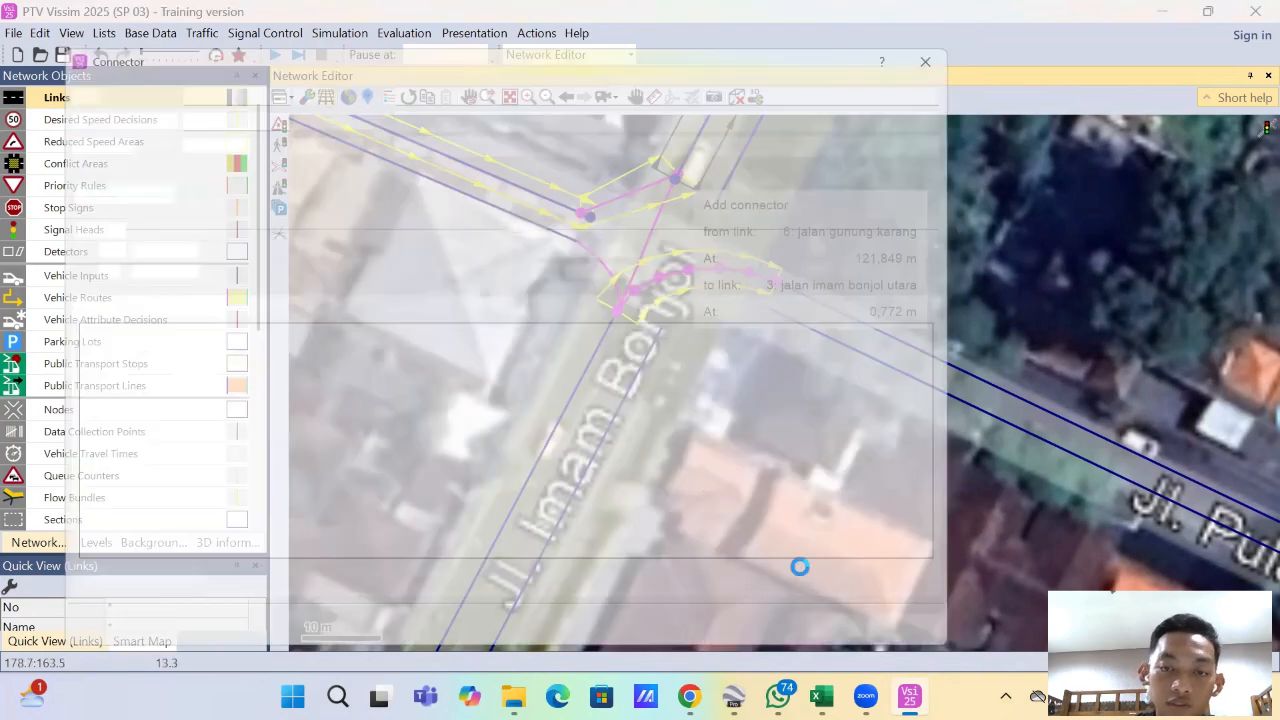
{"action": "left_click", "coordinate": [835, 643]}
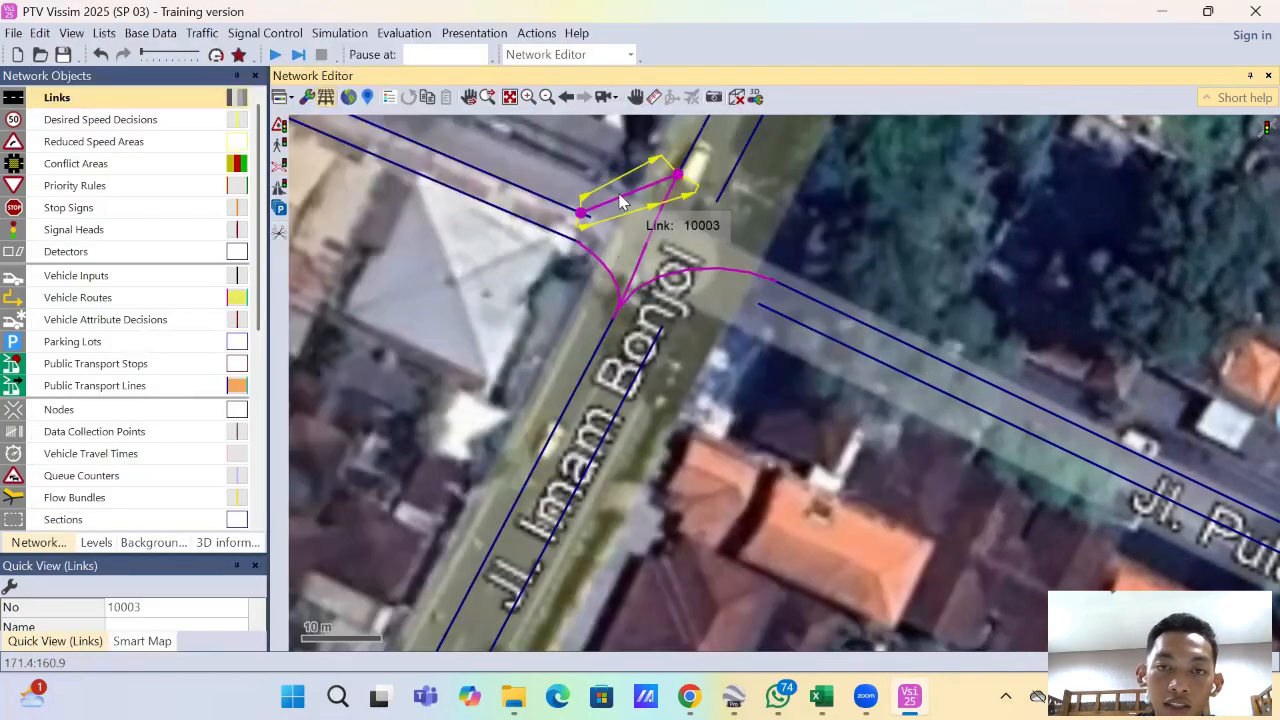
Step: Smooth the connector from "jalan gunung karang" to "jalan imam bonjol utara" with a spline of 6 intermediate points per segment
{"action": "right_click", "coordinate": [601, 168]}
{"action": "left_click", "coordinate": [781, 410]}
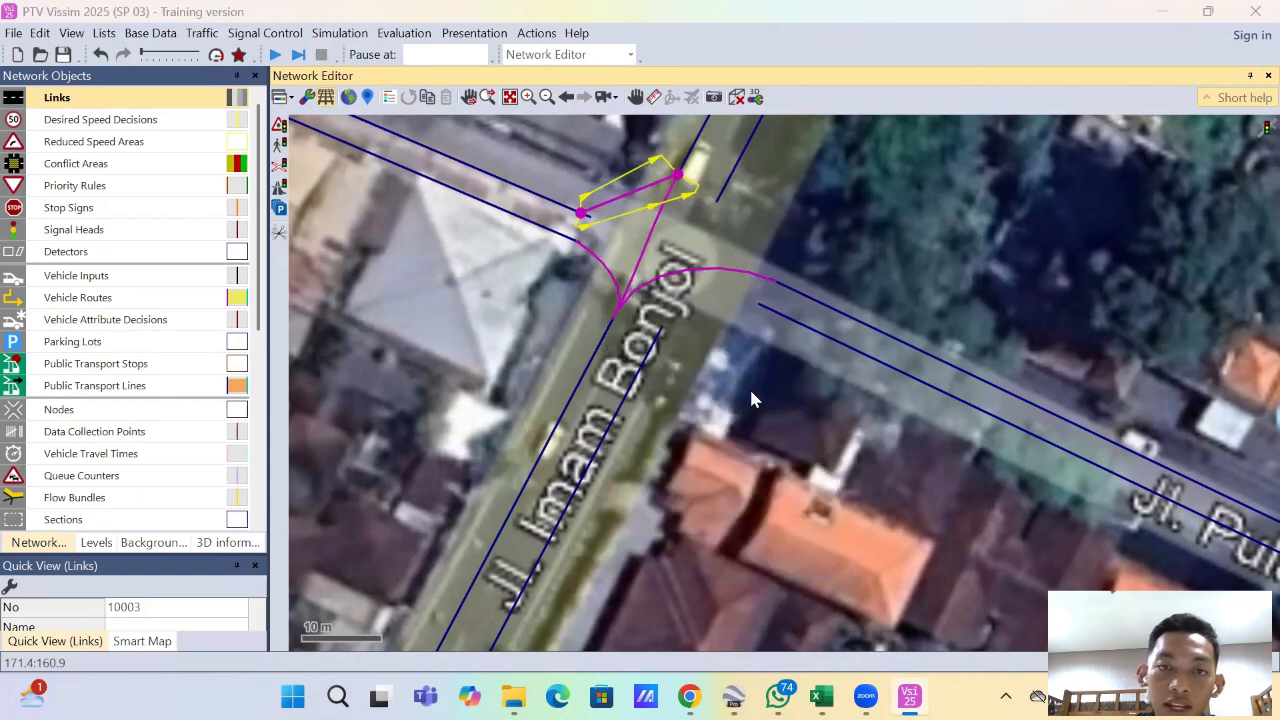
{"action": "left_click", "coordinate": [379, 145]}
{"action": "left_click", "coordinate": [379, 145]}
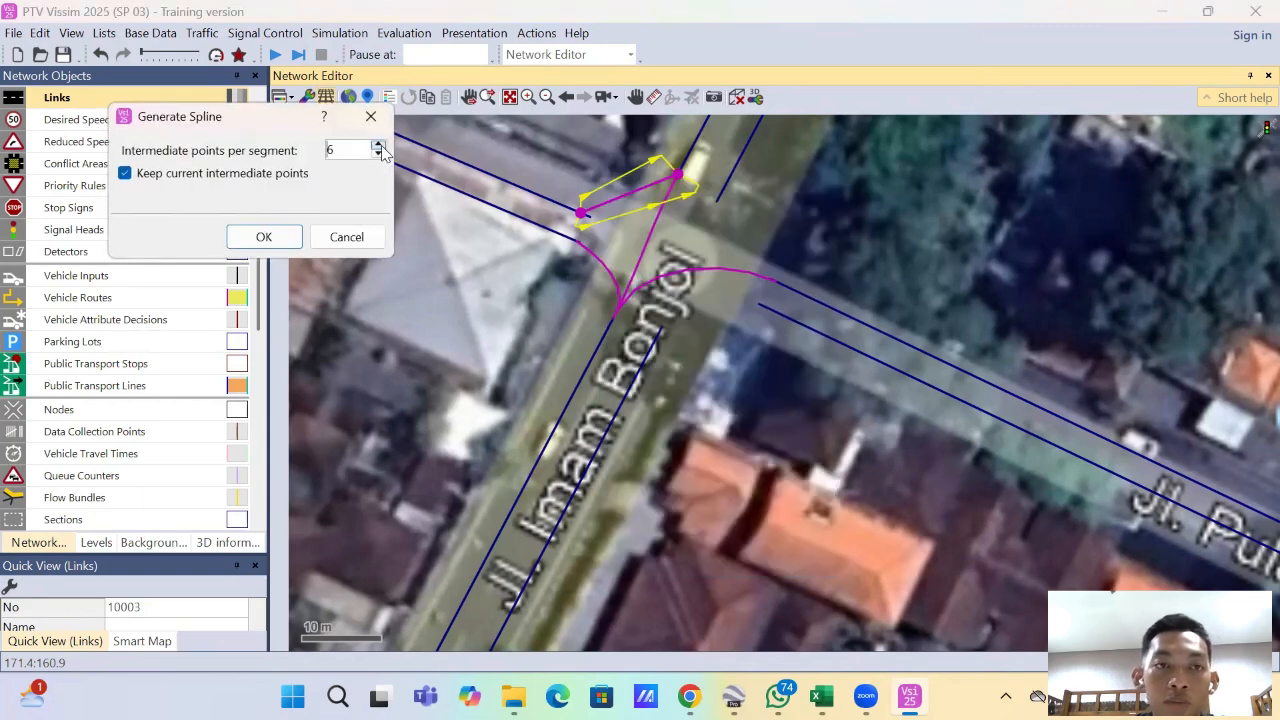
{"action": "left_click", "coordinate": [264, 237]}
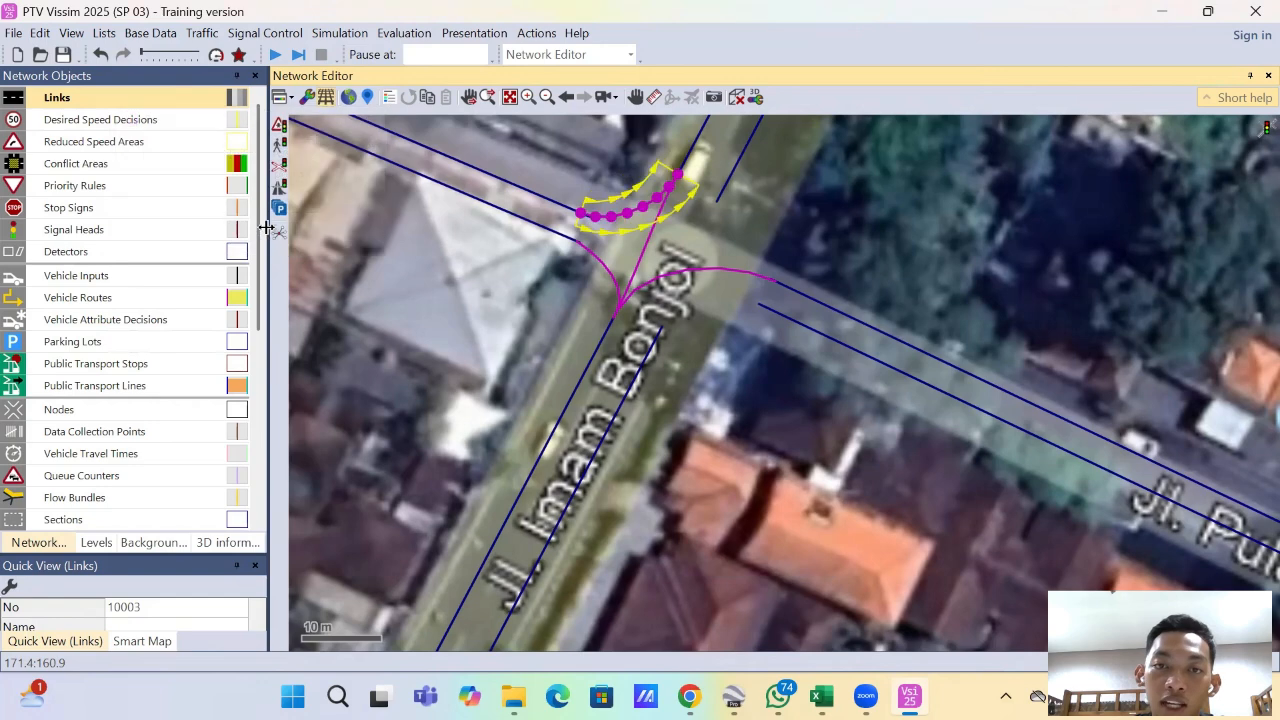
{"action": "left_click", "coordinate": [826, 229]}
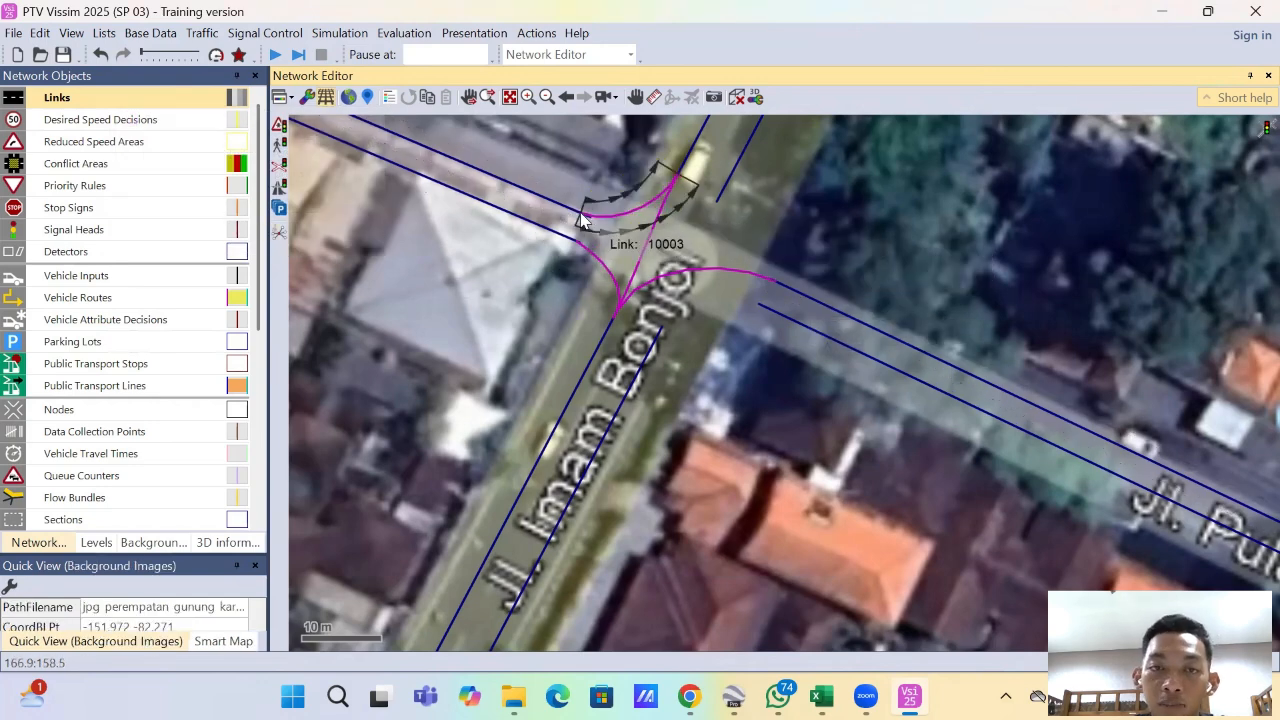
Step: Add one-lane connectors from "jalan gunung karang" (link 6) to "jalan pulau biak" (link 7), about 26.8 m, and to link 2, about 21.5 m
{"action": "left_click_drag", "start_coordinate": [576, 210], "coordinate": [777, 278]}
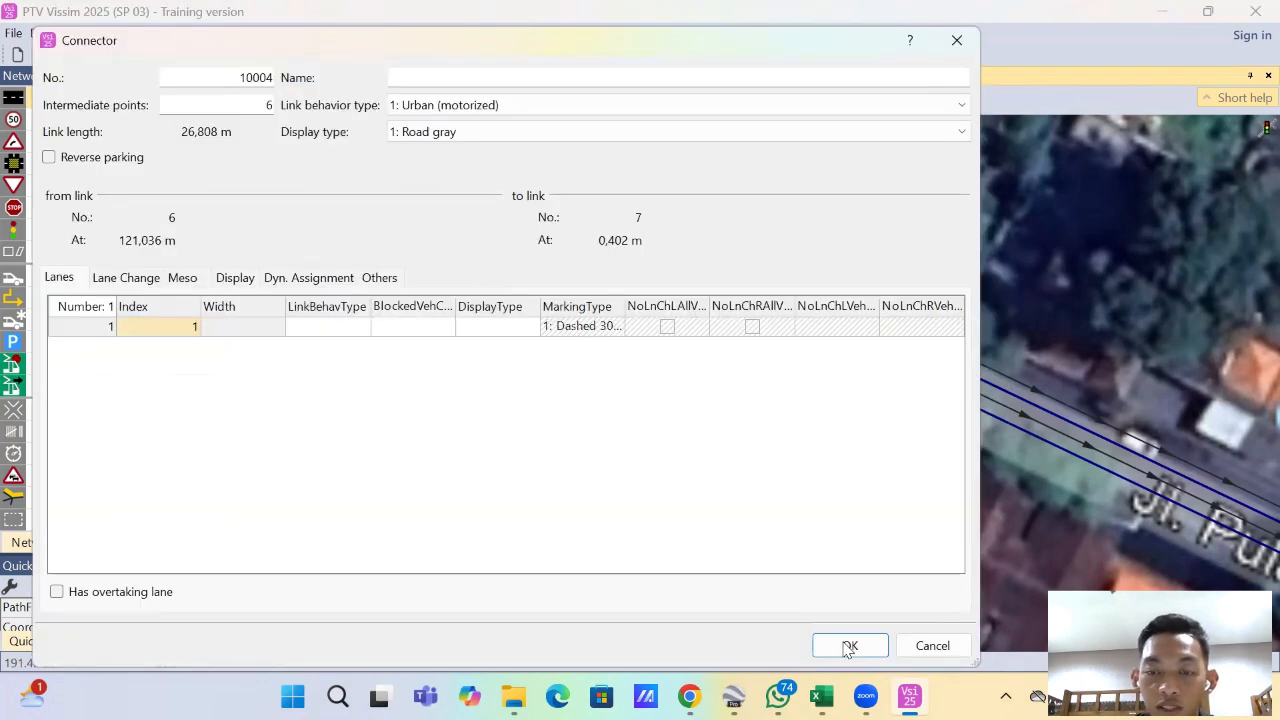
{"action": "left_click", "coordinate": [849, 645]}
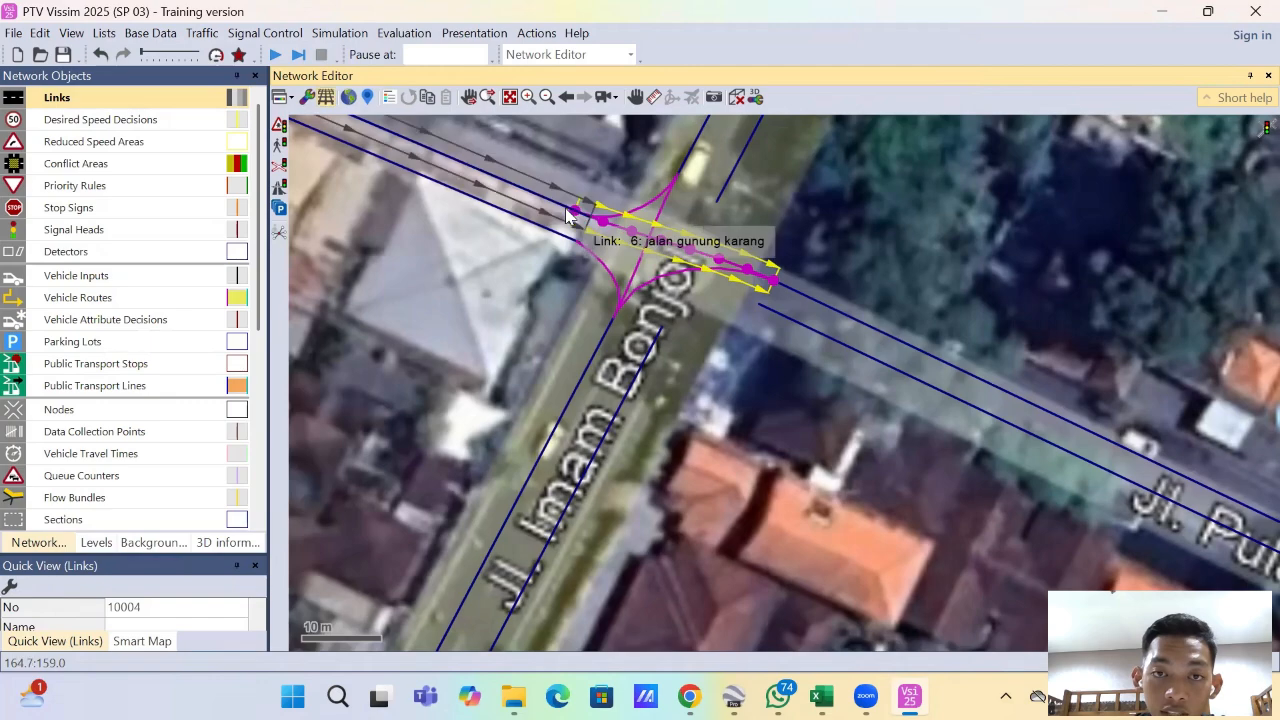
{"action": "left_click_drag", "start_coordinate": [572, 212], "coordinate": [669, 335]}
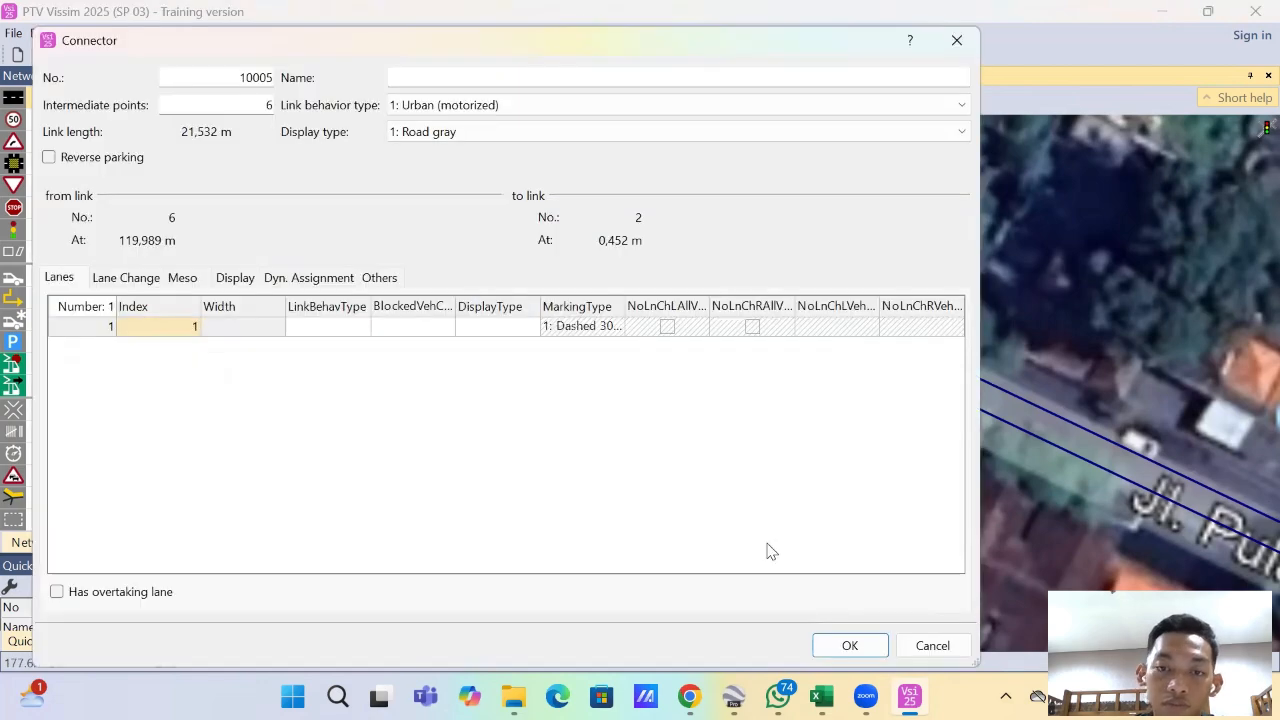
{"action": "left_click", "coordinate": [846, 643]}
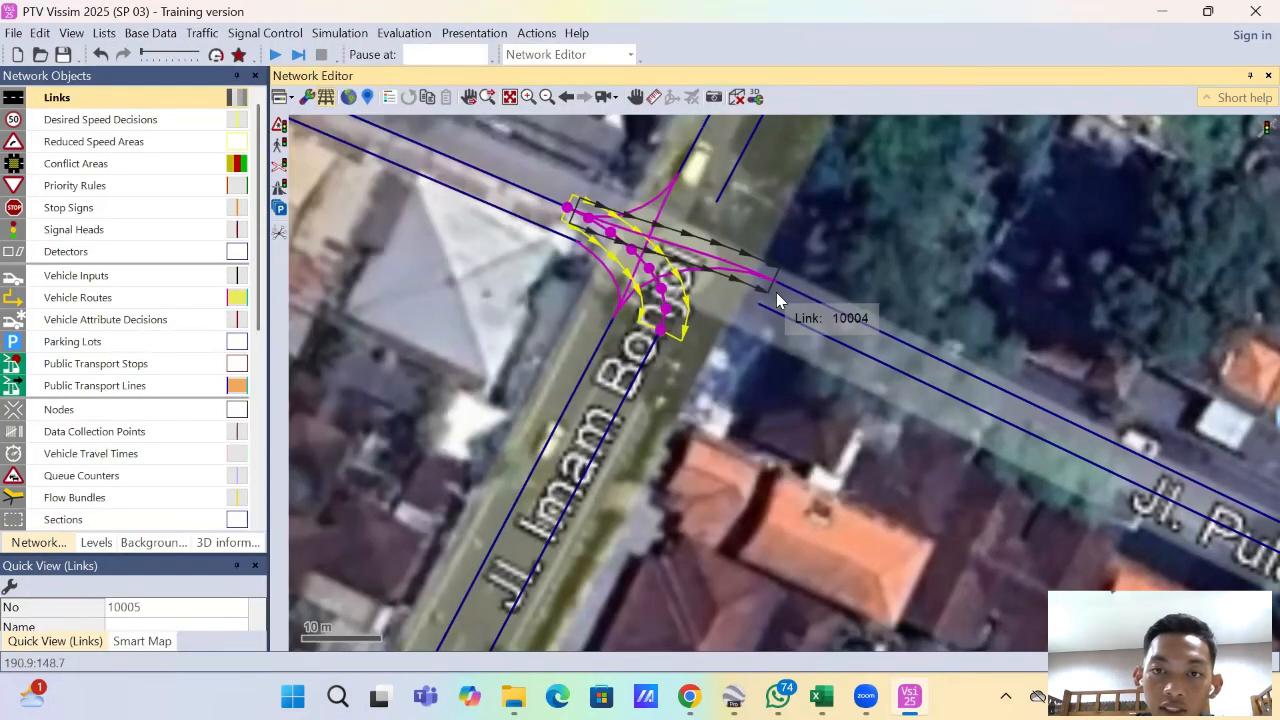
Step: Add one-lane connectors from "jalan pulau biak" (link 8) to link 2, about 15.5 m, link 5, about 26.3 m, and link 3, about 21.6 m
{"action": "left_click_drag", "start_coordinate": [752, 308], "coordinate": [657, 335]}
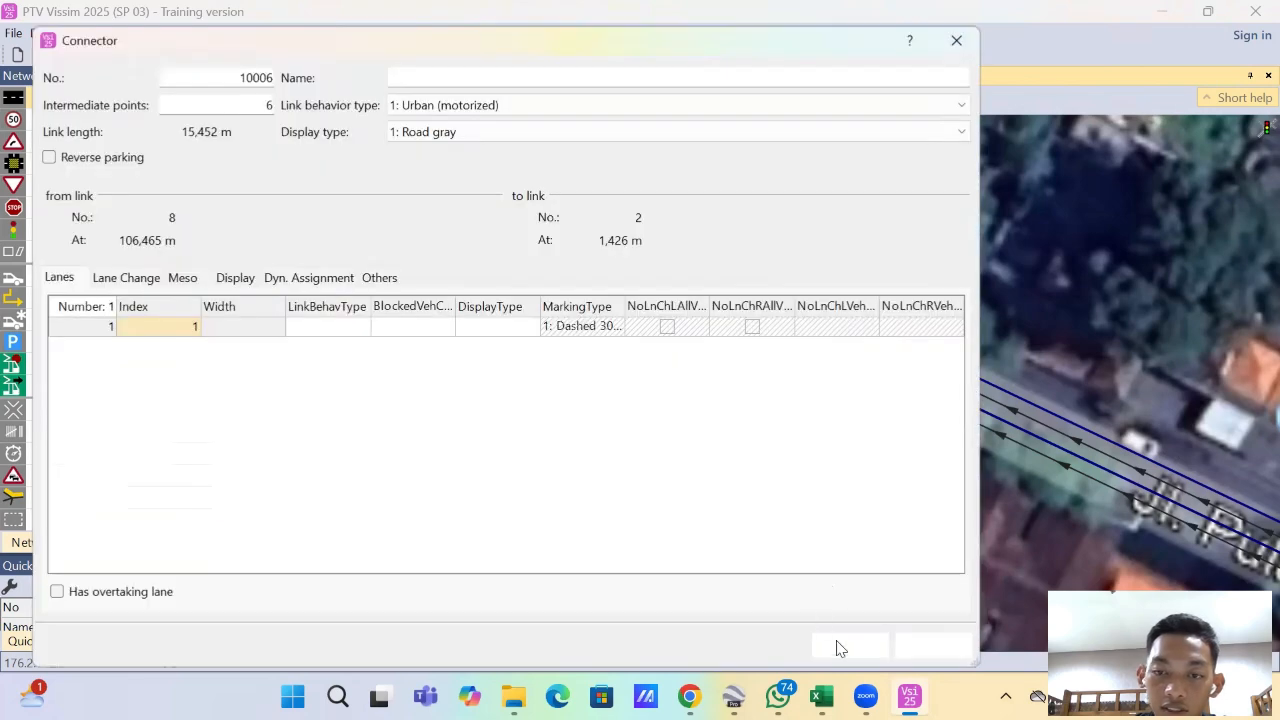
{"action": "left_click", "coordinate": [842, 646]}
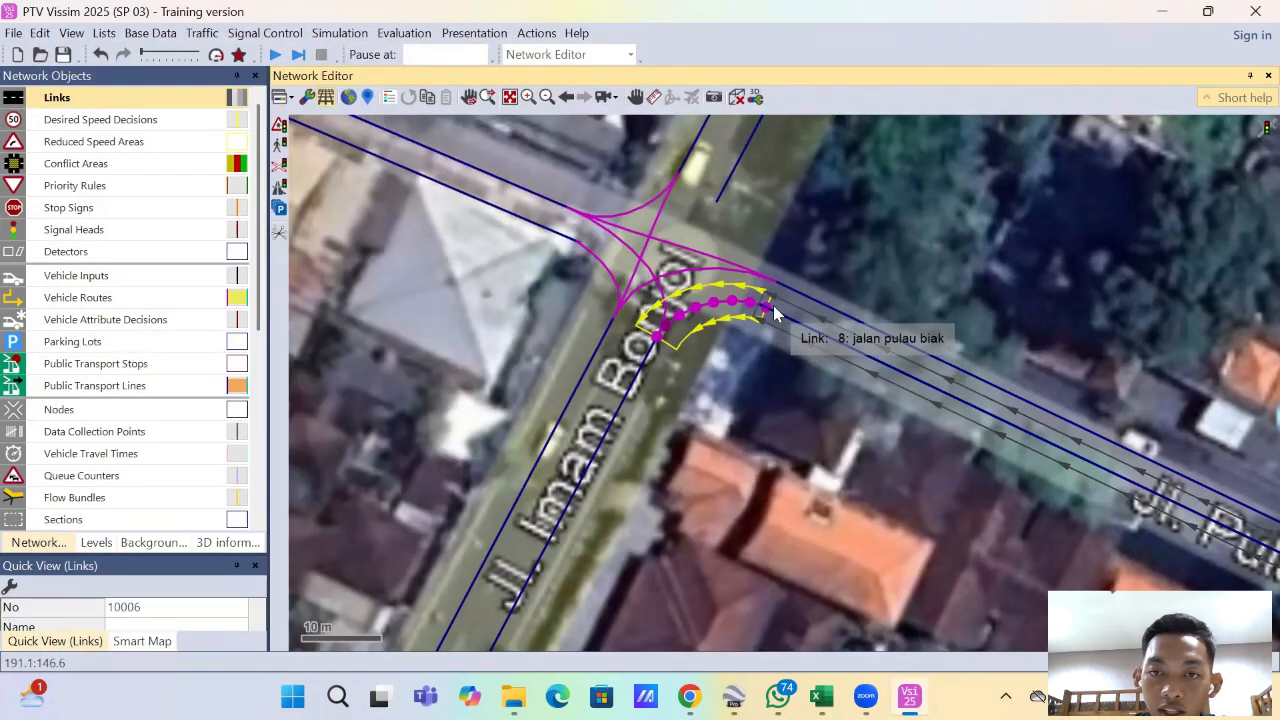
{"action": "left_click_drag", "start_coordinate": [765, 304], "coordinate": [578, 242]}
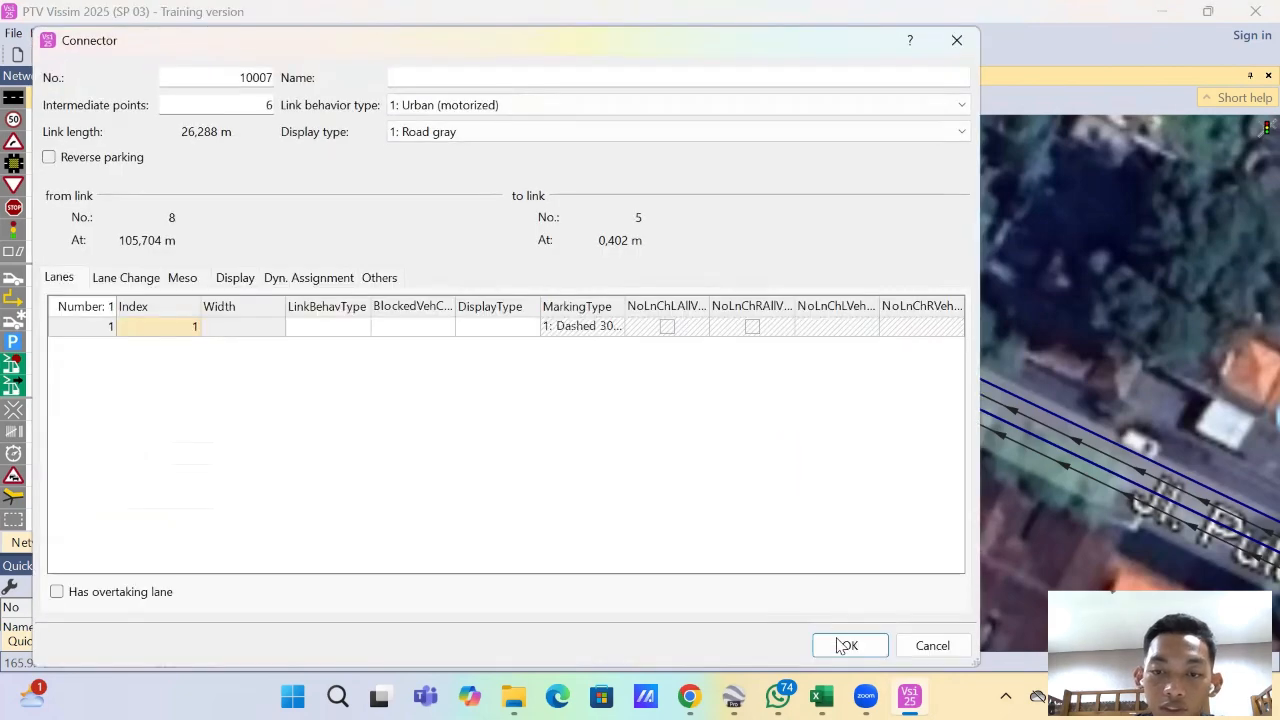
{"action": "left_click", "coordinate": [842, 646]}
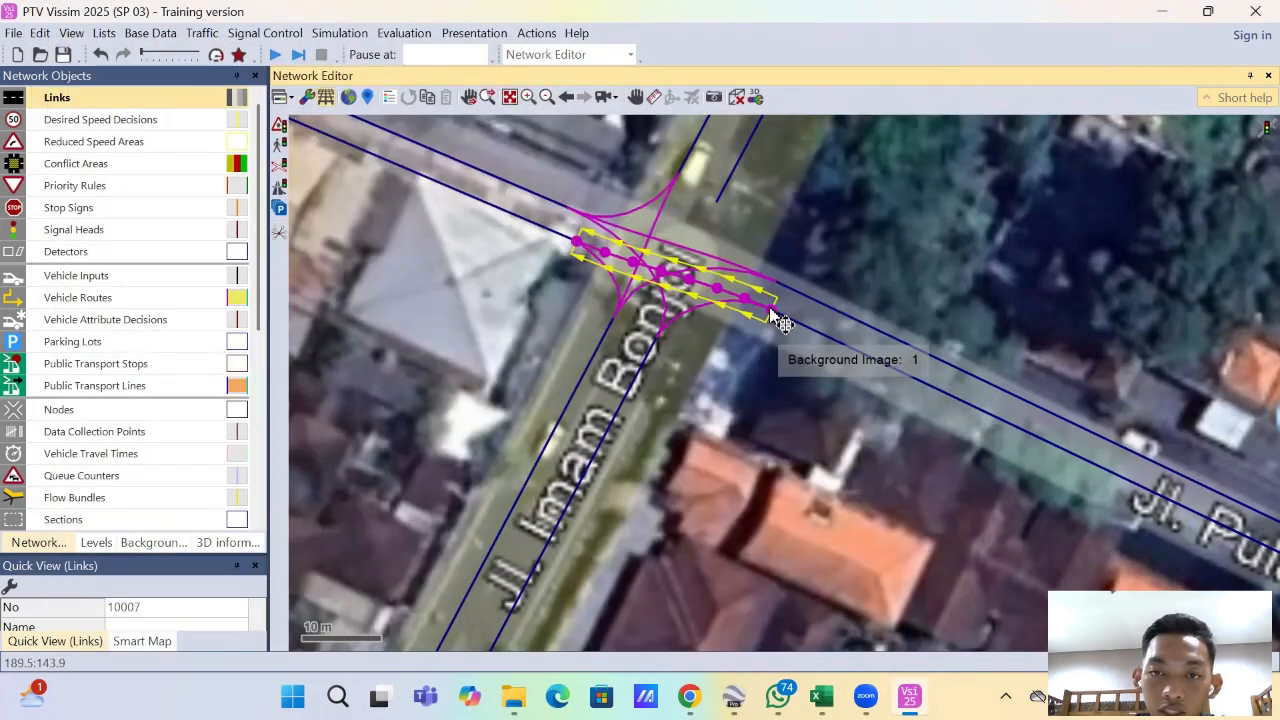
{"action": "left_click_drag", "start_coordinate": [763, 302], "coordinate": [677, 185]}
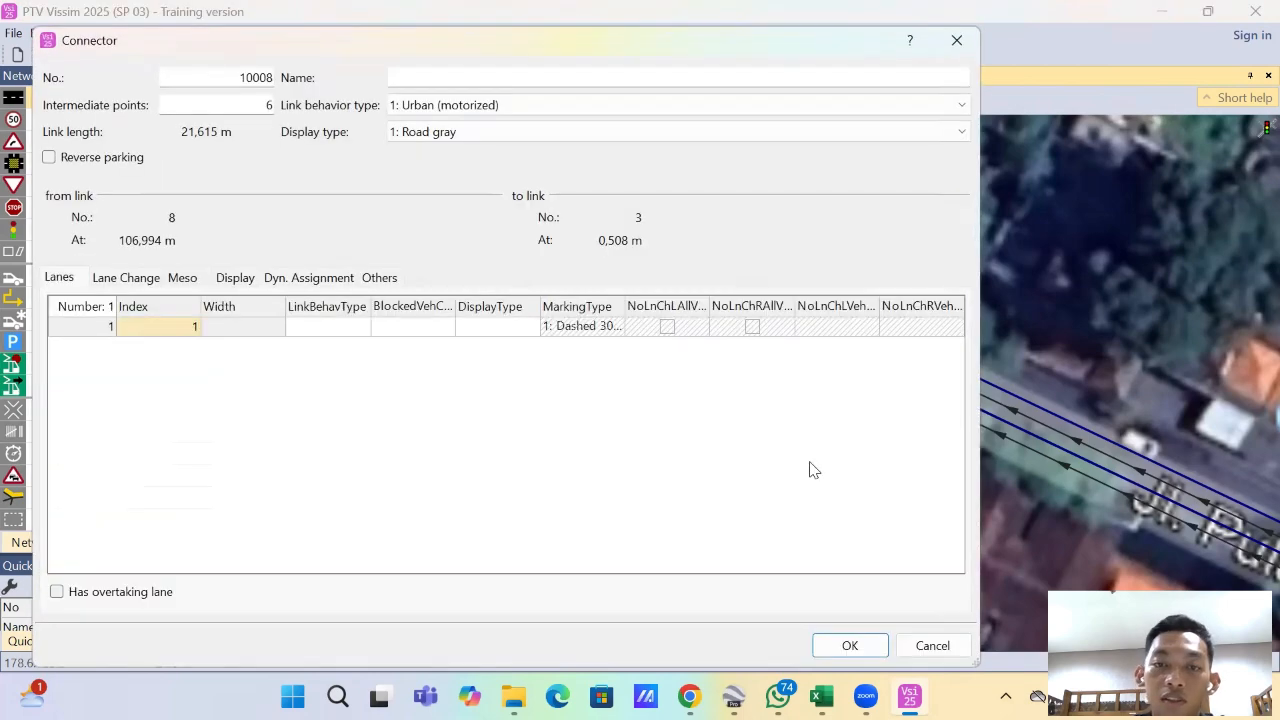
{"action": "left_click", "coordinate": [847, 644]}
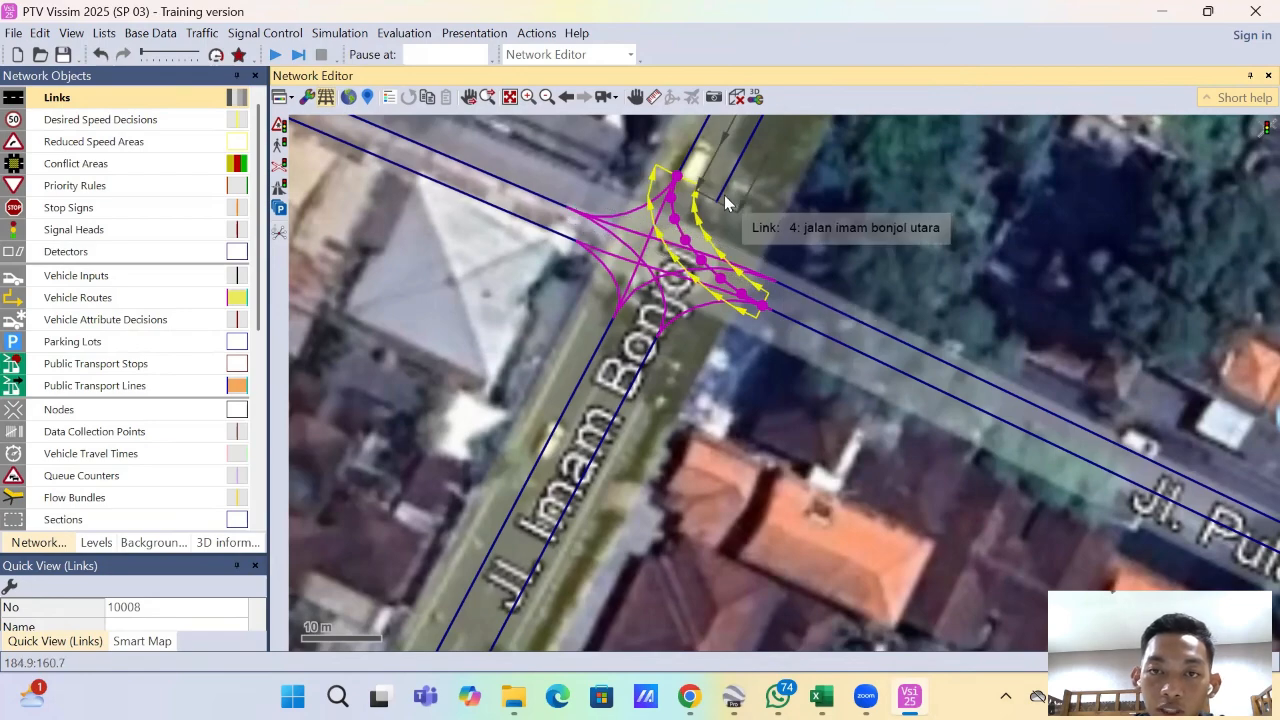
Step: Add one-lane connectors from "jalan imam bonjol utara" (link 4) to link 7, about 13.6 m, link 2, about 20.4 m, and "jalan gunung karang" (link 5)
{"action": "left_click_drag", "start_coordinate": [718, 201], "coordinate": [771, 279]}
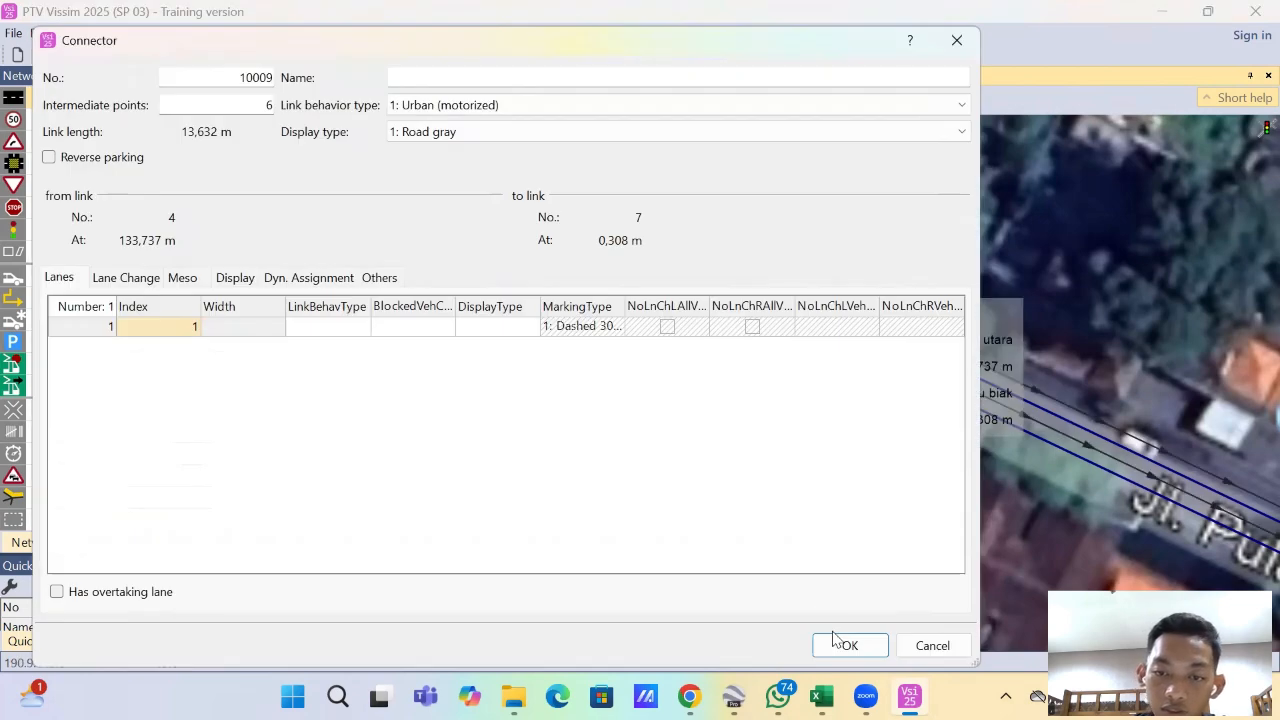
{"action": "left_click", "coordinate": [842, 644]}
{"action": "left_click_drag", "start_coordinate": [722, 195], "coordinate": [662, 337]}
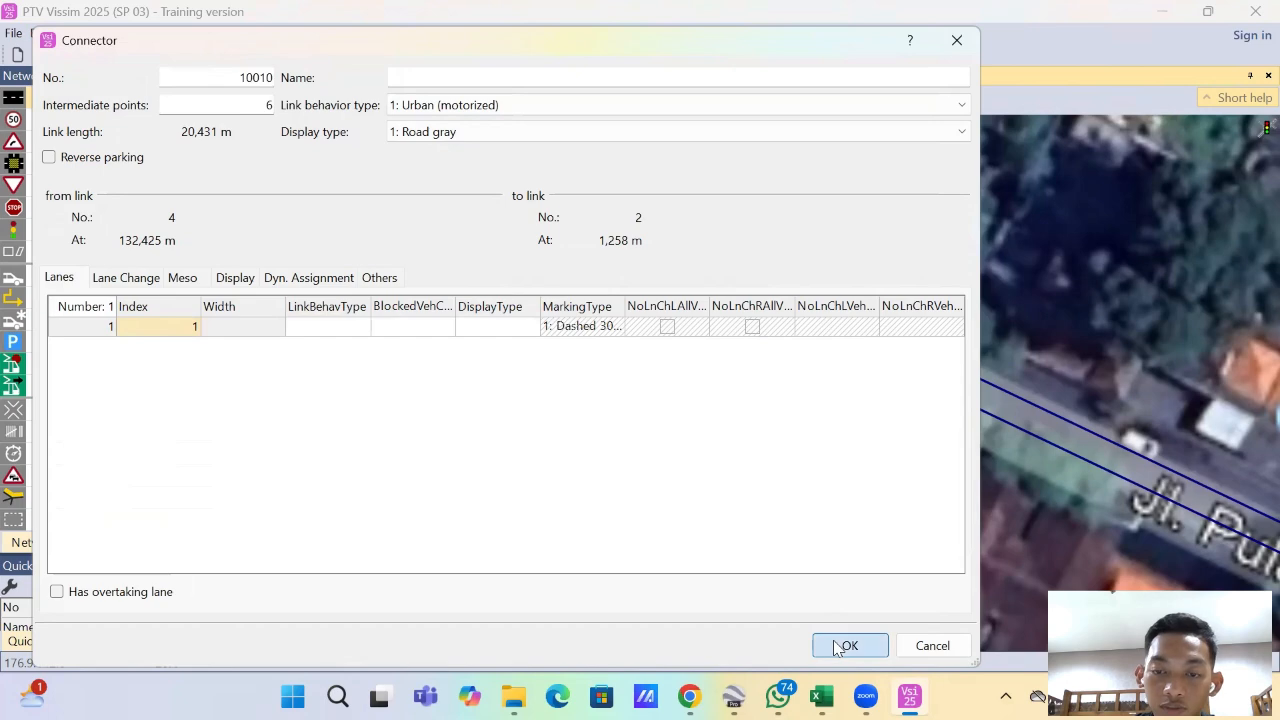
{"action": "left_click", "coordinate": [840, 645]}
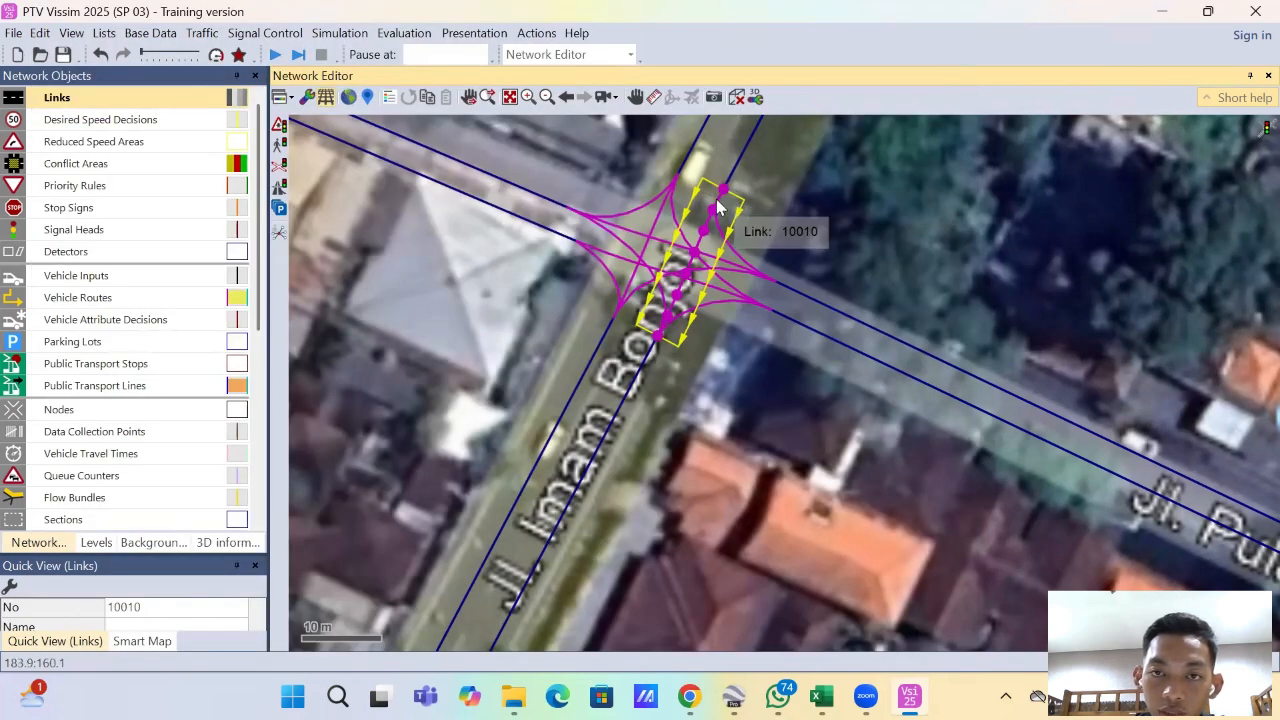
{"action": "mouse_move", "coordinate": [718, 200]}
{"action": "left_mouse_down"}
{"action": "mouse_move", "coordinate": [677, 229]}
{"action": "mouse_move", "coordinate": [582, 246]}
{"action": "left_mouse_up"}
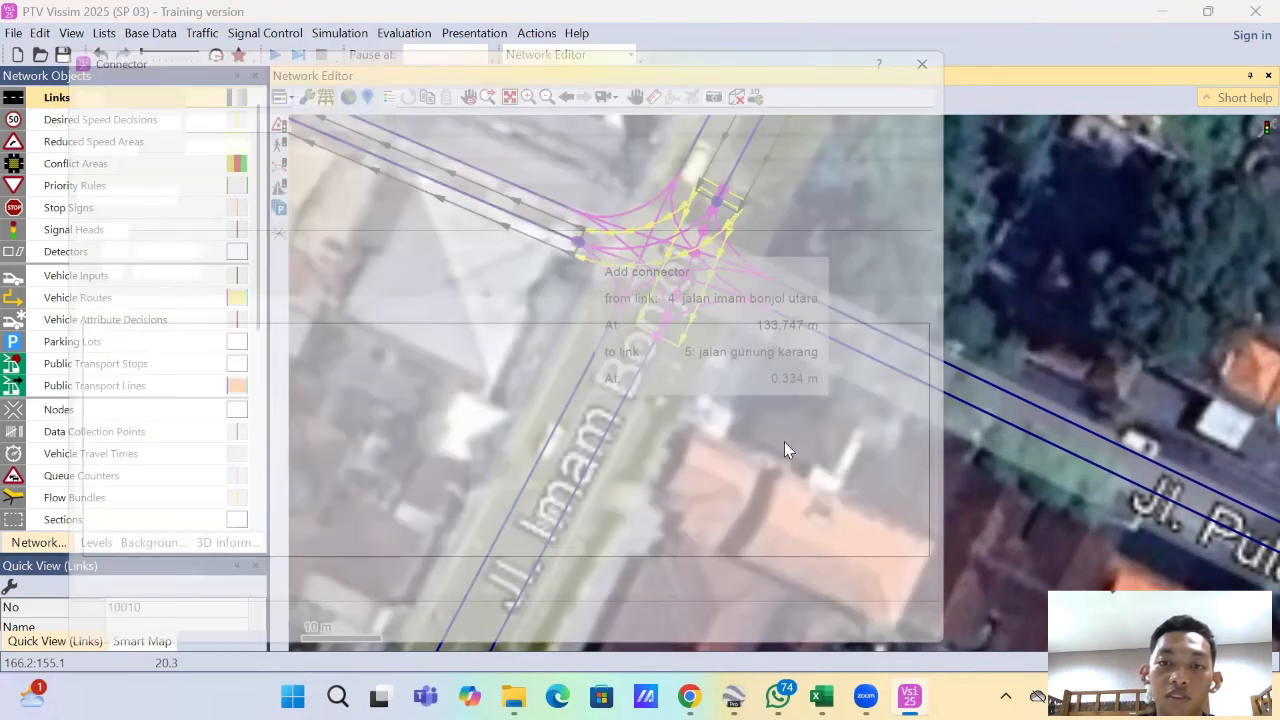
{"action": "left_click", "coordinate": [834, 640]}
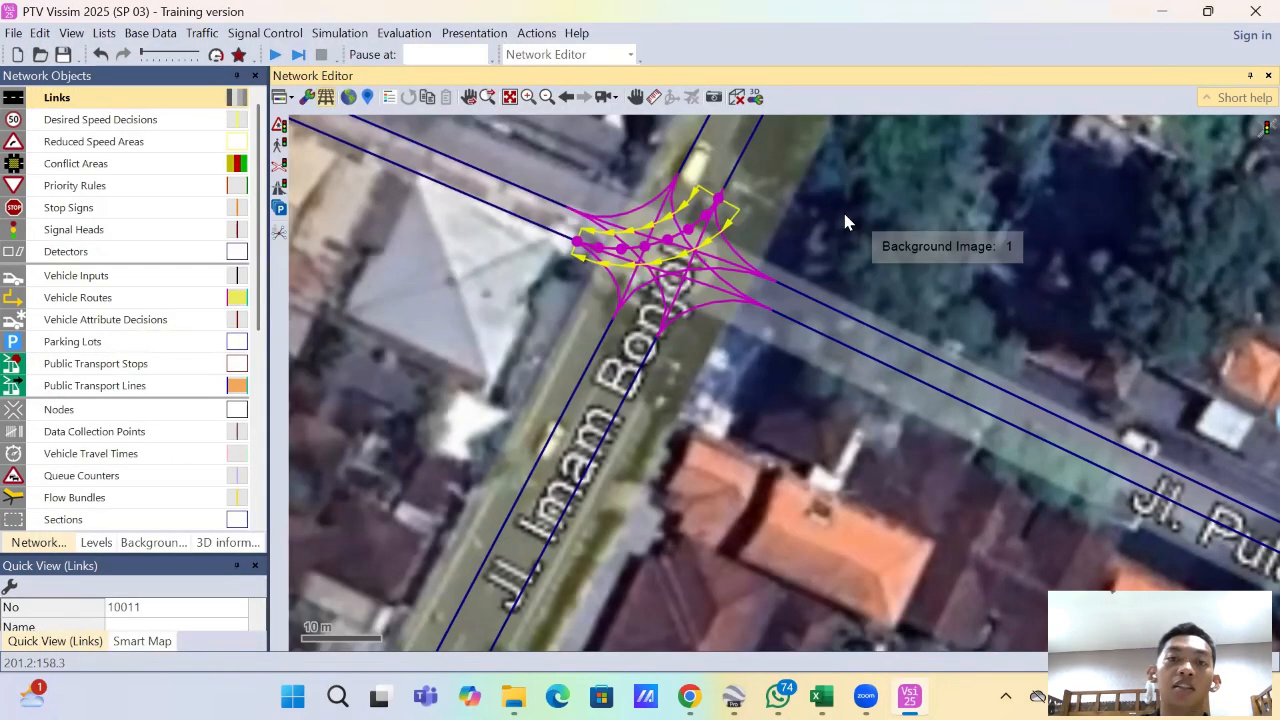
{"action": "left_click", "coordinate": [844, 214]}
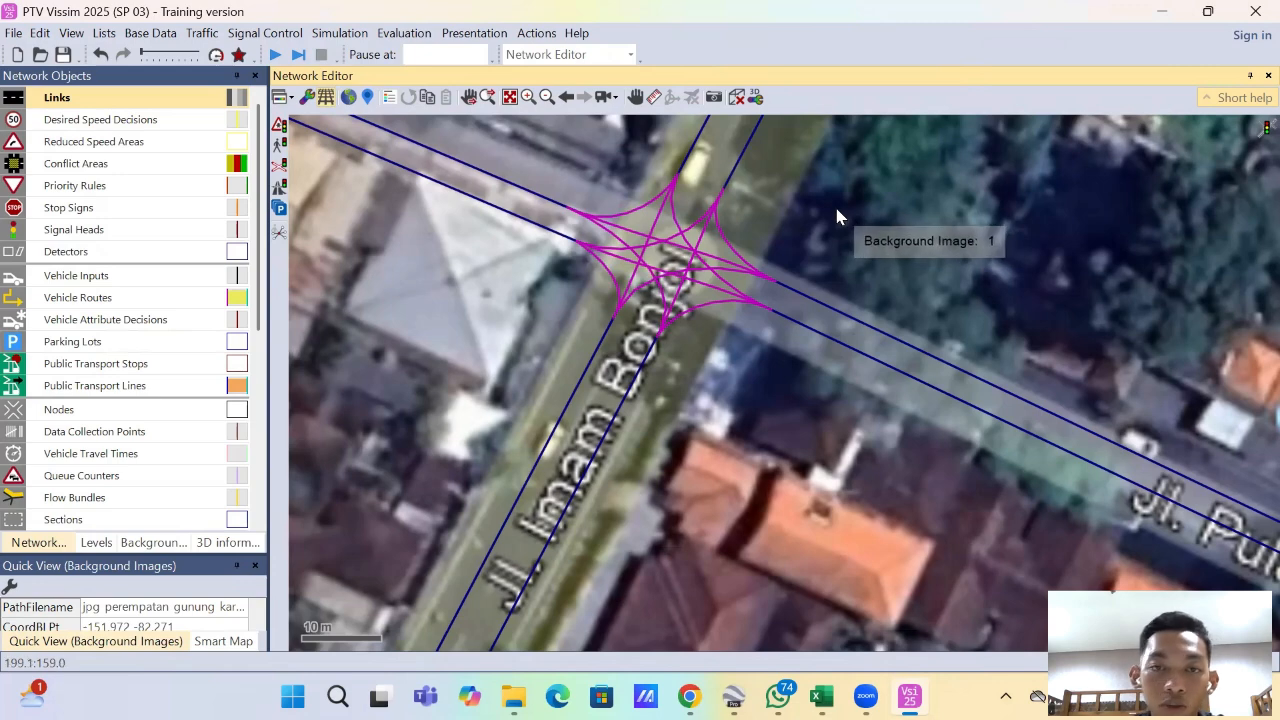
Step: Check the intersection with filled road surfaces, and return to the wireframe display
{"action": "key", "text": "ctrl+a"}
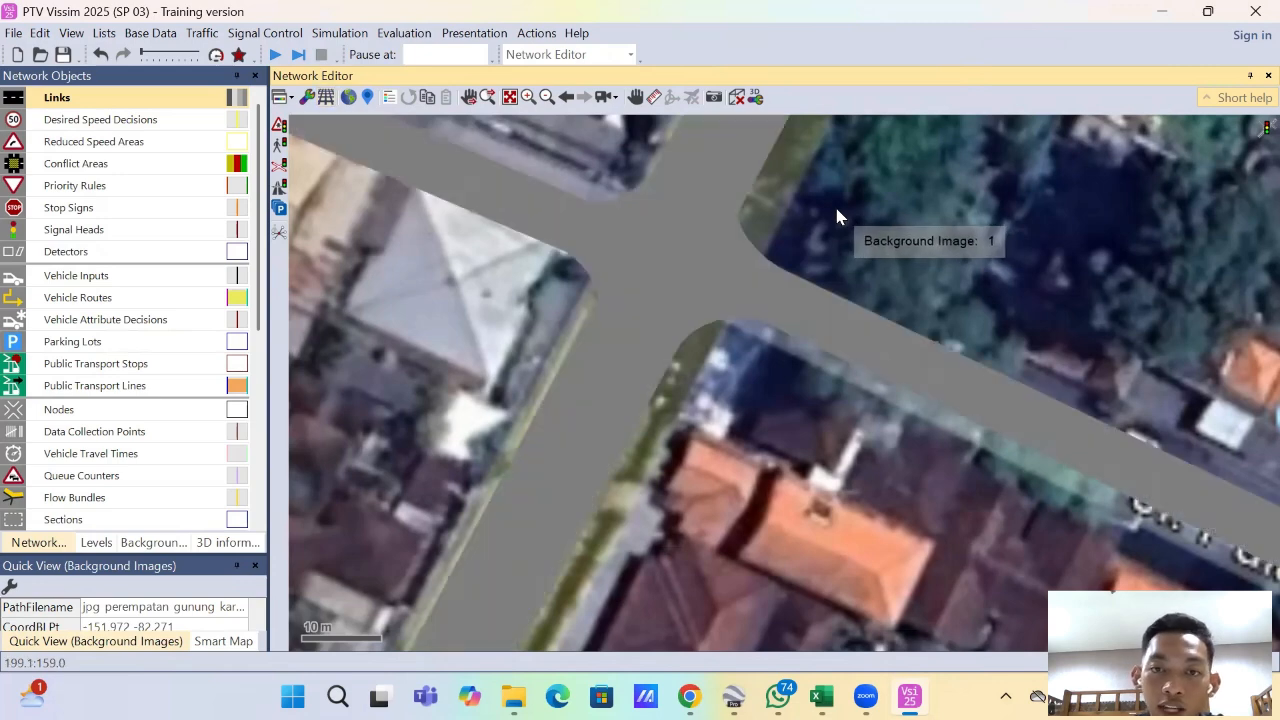
{"action": "scroll", "coordinate": [808, 190], "scroll_direction": "down", "scroll_amount": 1}
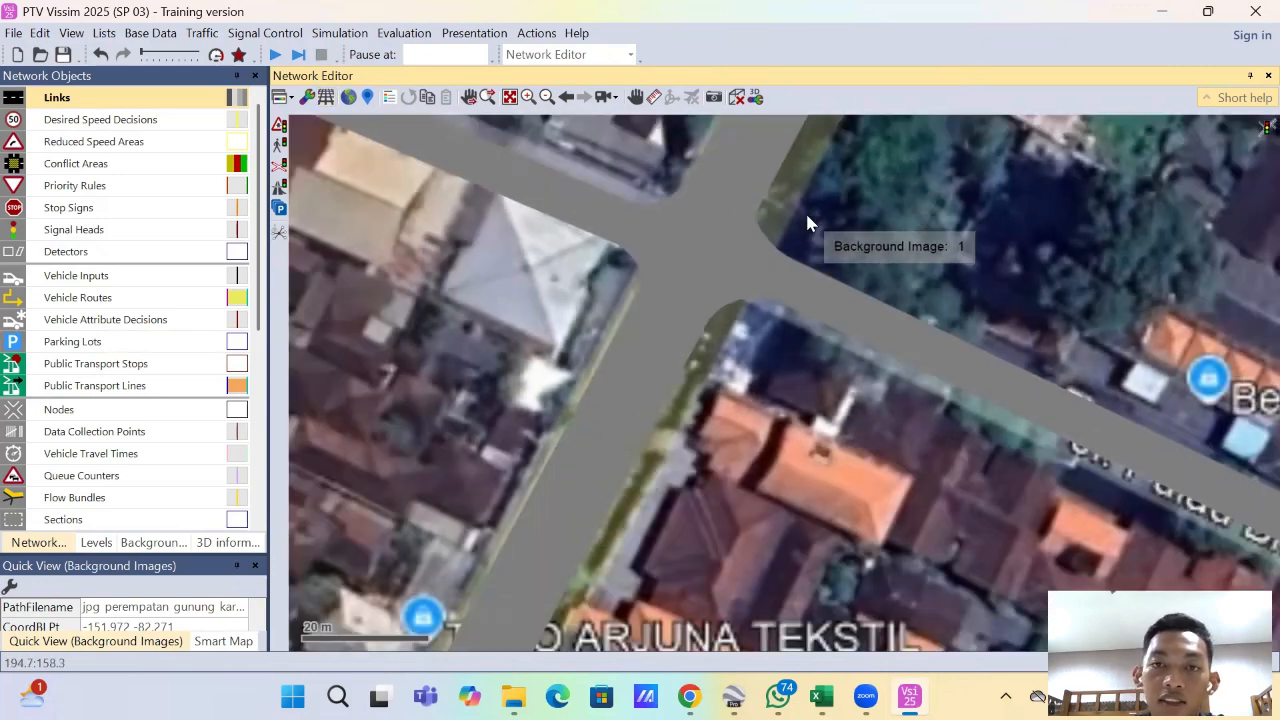
{"action": "left_click_drag", "start_coordinate": [819, 194], "coordinate": [827, 276]}
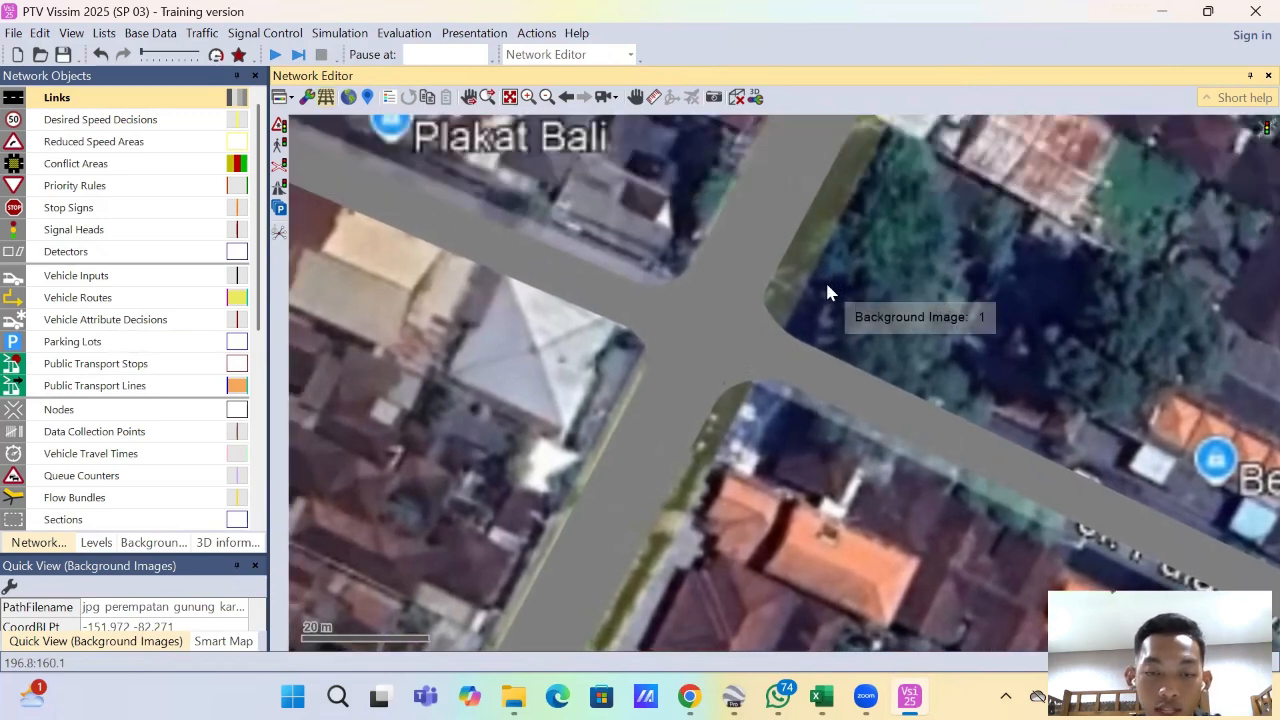
{"action": "key", "text": "ctrl+a"}
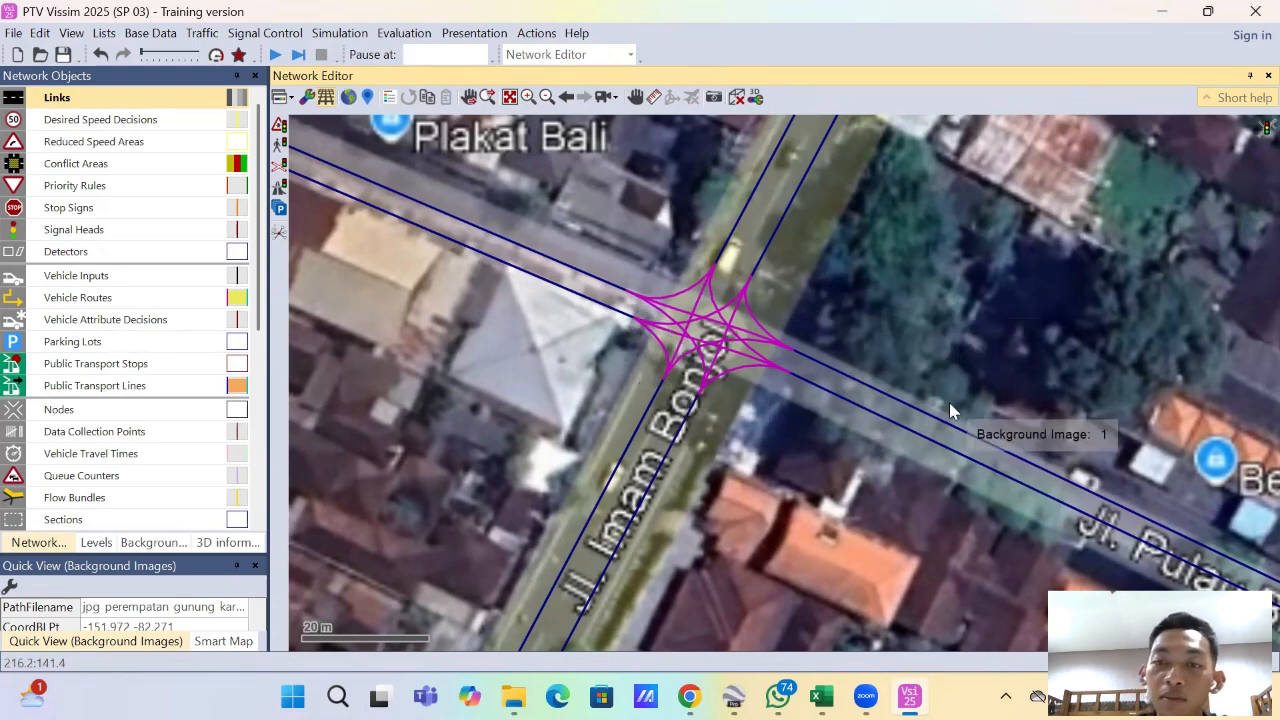
{"action": "left_click", "coordinate": [952, 427]}
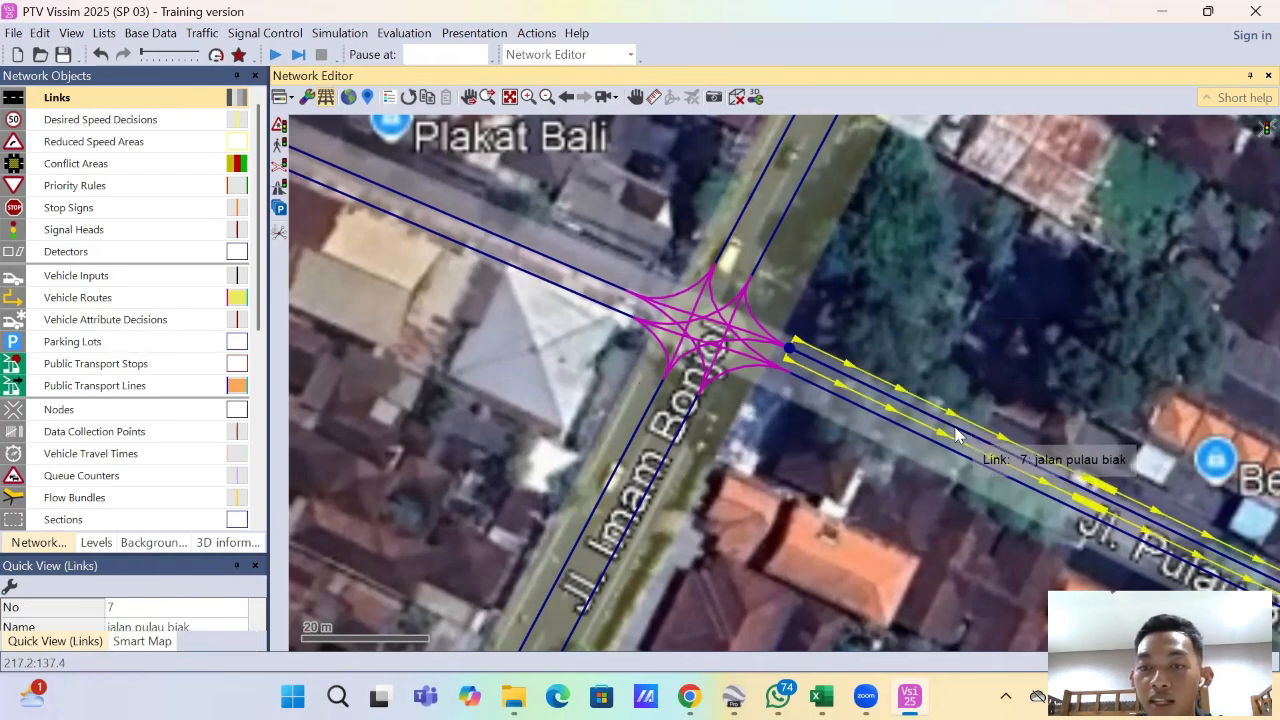
{"action": "right_click", "coordinate": [956, 432]}
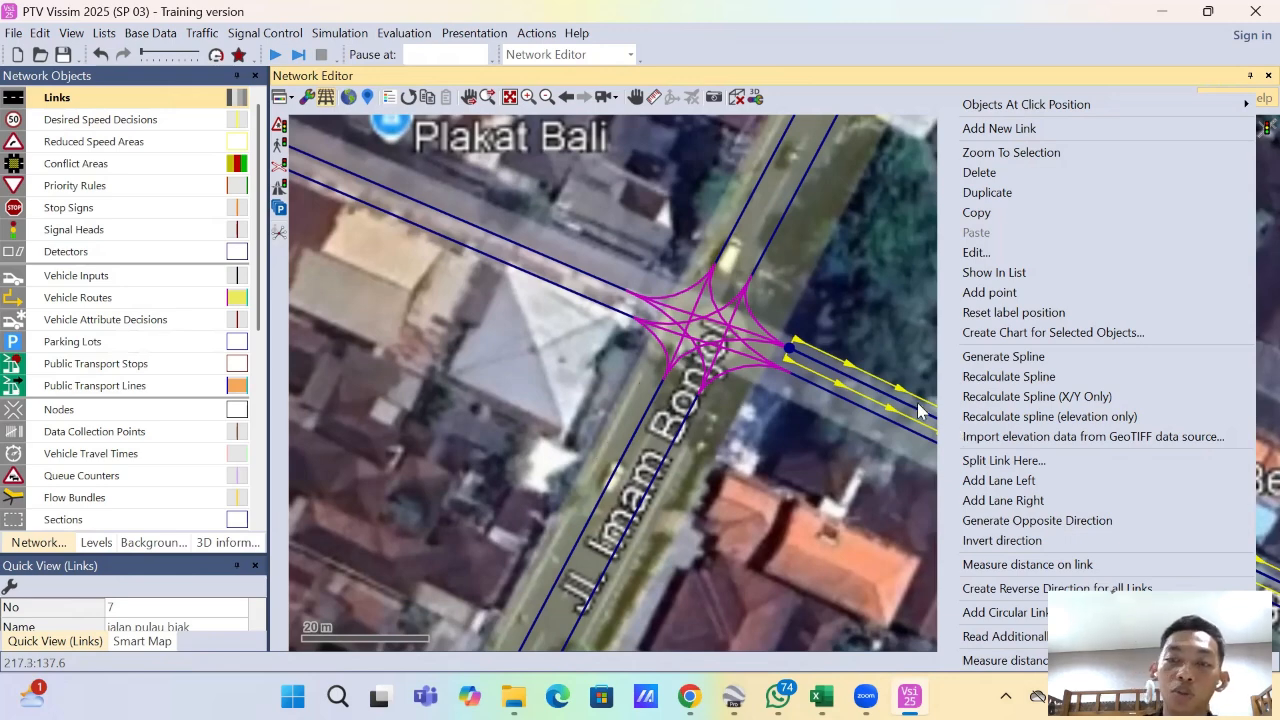
{"action": "left_click", "coordinate": [147, 34]}
{"action": "left_click", "coordinate": [170, 48]}
{"action": "left_click", "coordinate": [519, 67]}
{"action": "left_click", "coordinate": [172, 37]}
Step: Open the 2D/3D Models list and start adding a model from the Vehicles\Road folder of the default models
{"action": "left_click", "coordinate": [143, 35]}
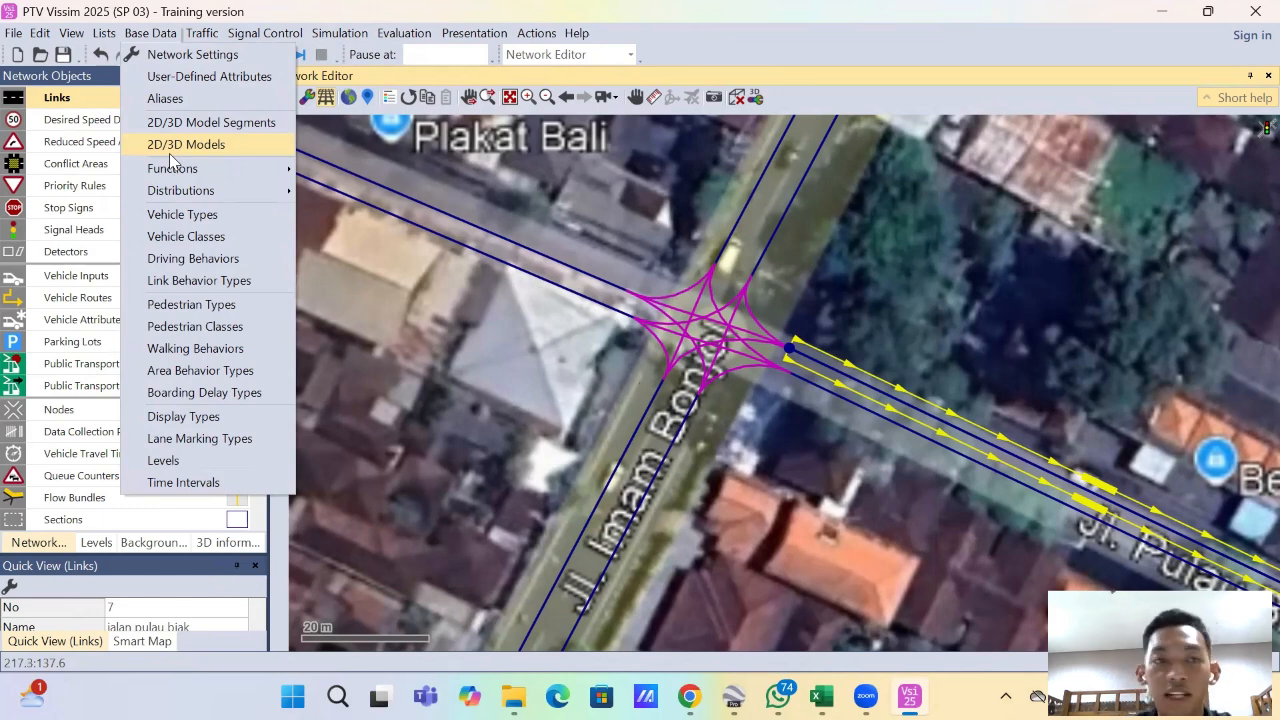
{"action": "left_click", "coordinate": [184, 143]}
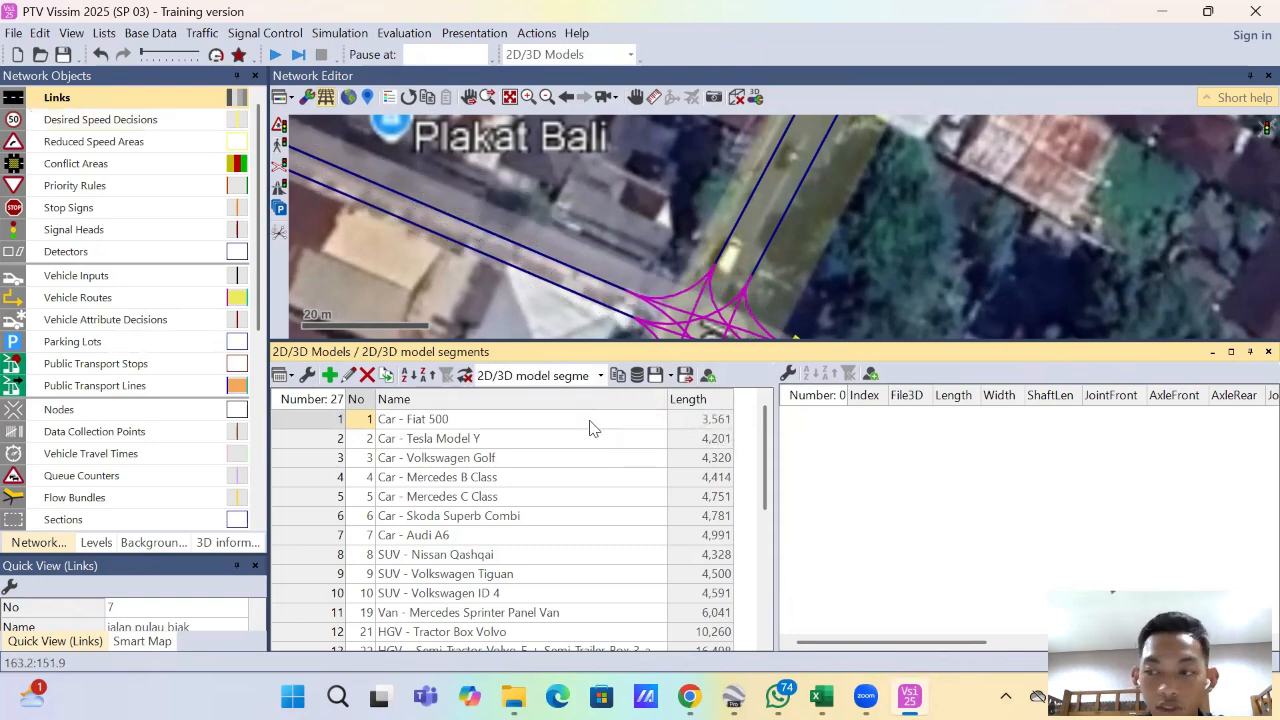
{"action": "left_click", "coordinate": [330, 377]}
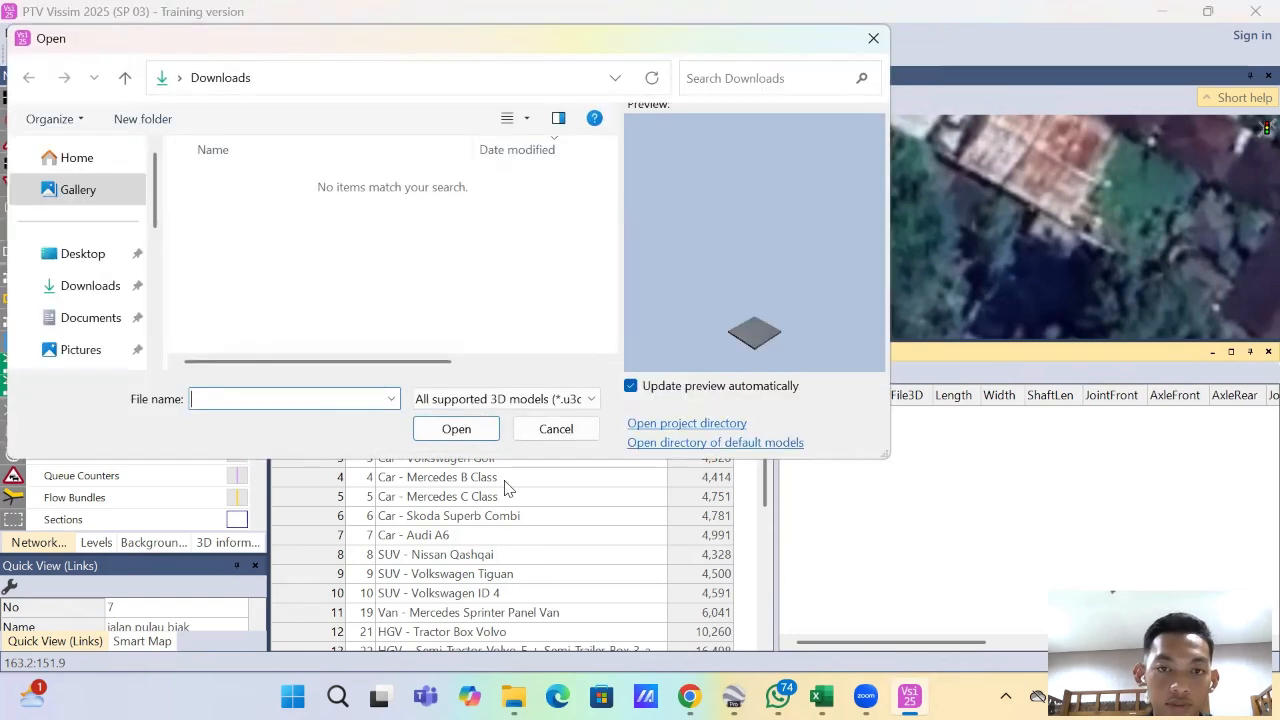
{"action": "left_click", "coordinate": [769, 447]}
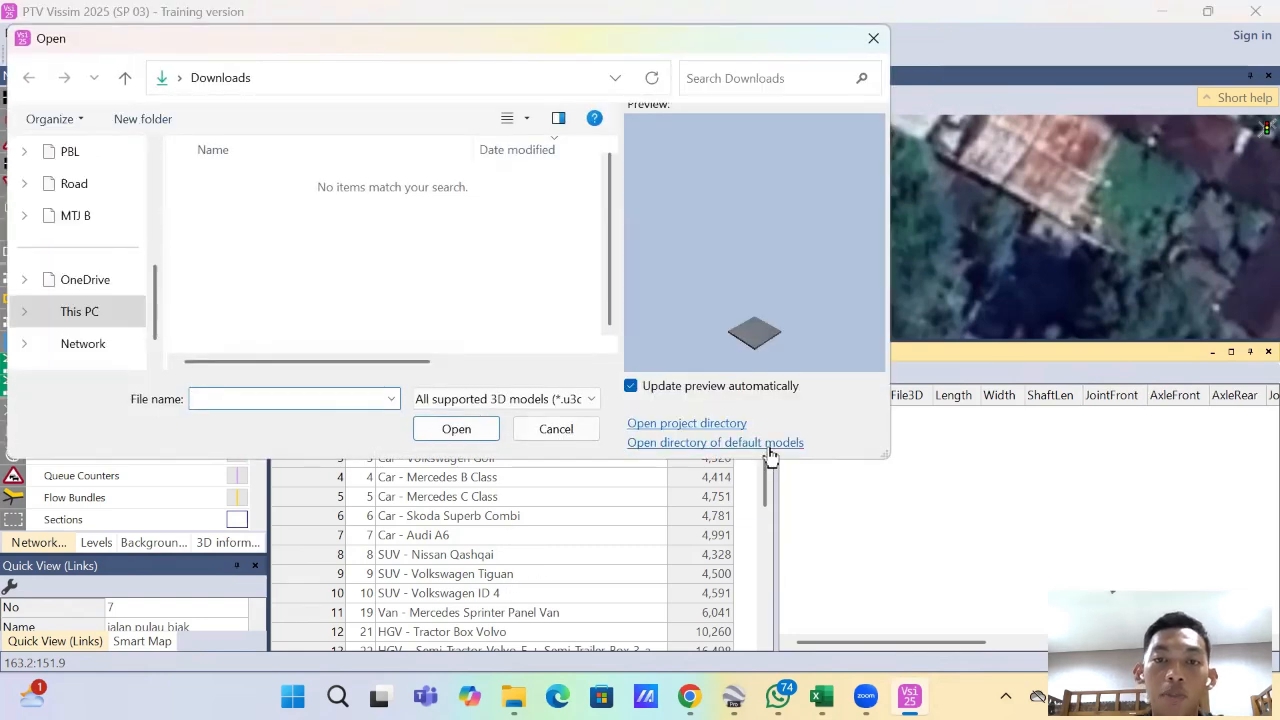
{"action": "double_click", "coordinate": [303, 342]}
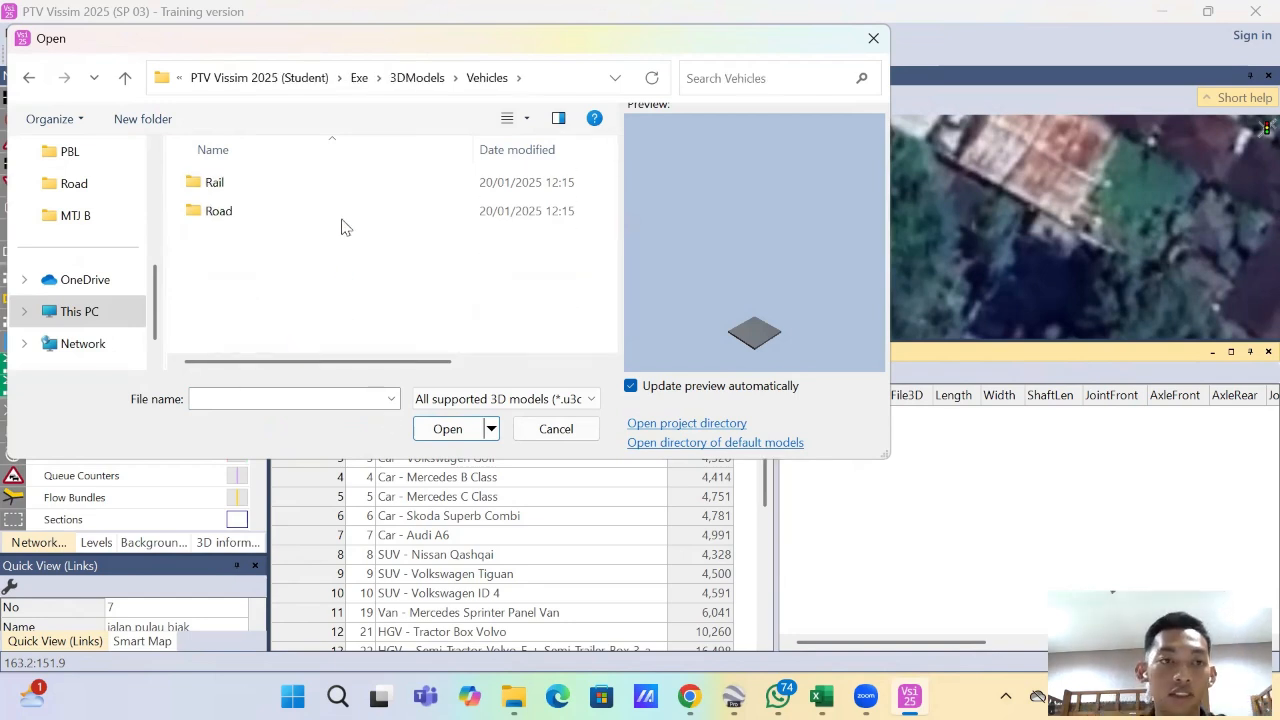
{"action": "double_click", "coordinate": [350, 213]}
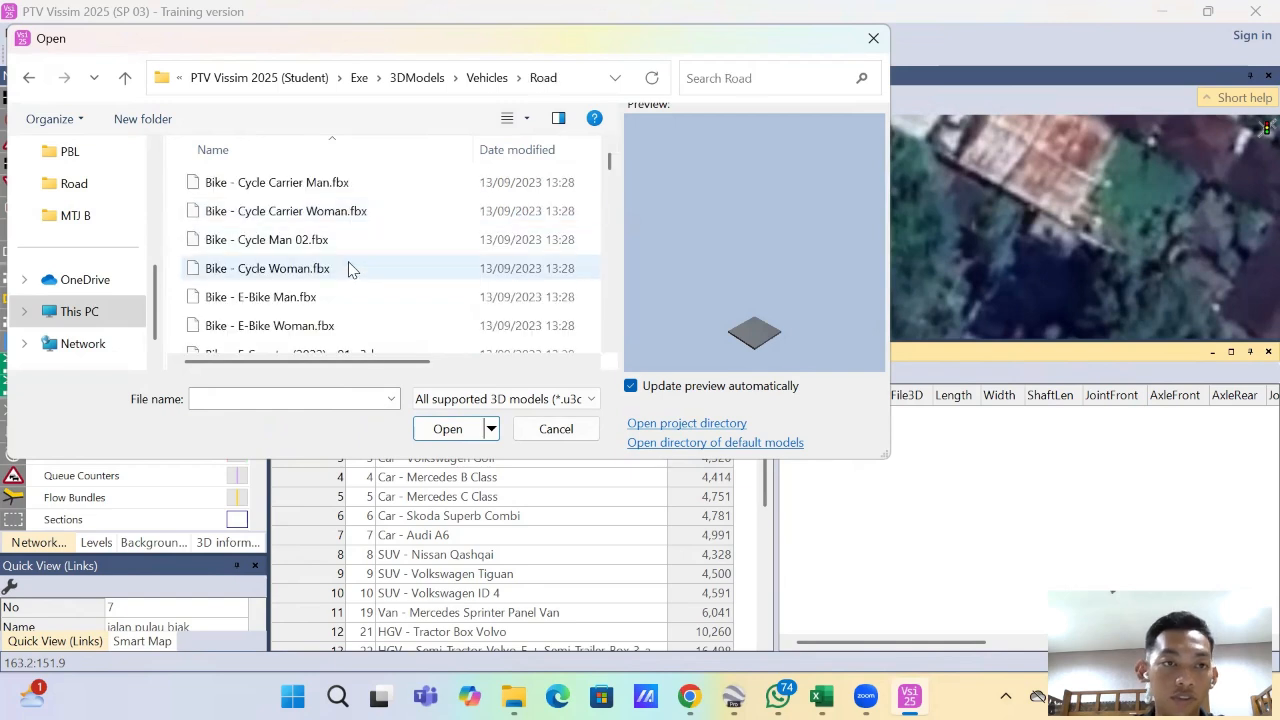
Step: Add the 3D model "Bike - Motorbike Yamaha MT 07 (2022).u3dm" and name it "sepeda motor"
{"action": "scroll", "coordinate": [355, 245], "scroll_direction": "down", "scroll_amount": 2}
{"action": "left_click", "coordinate": [360, 255]}
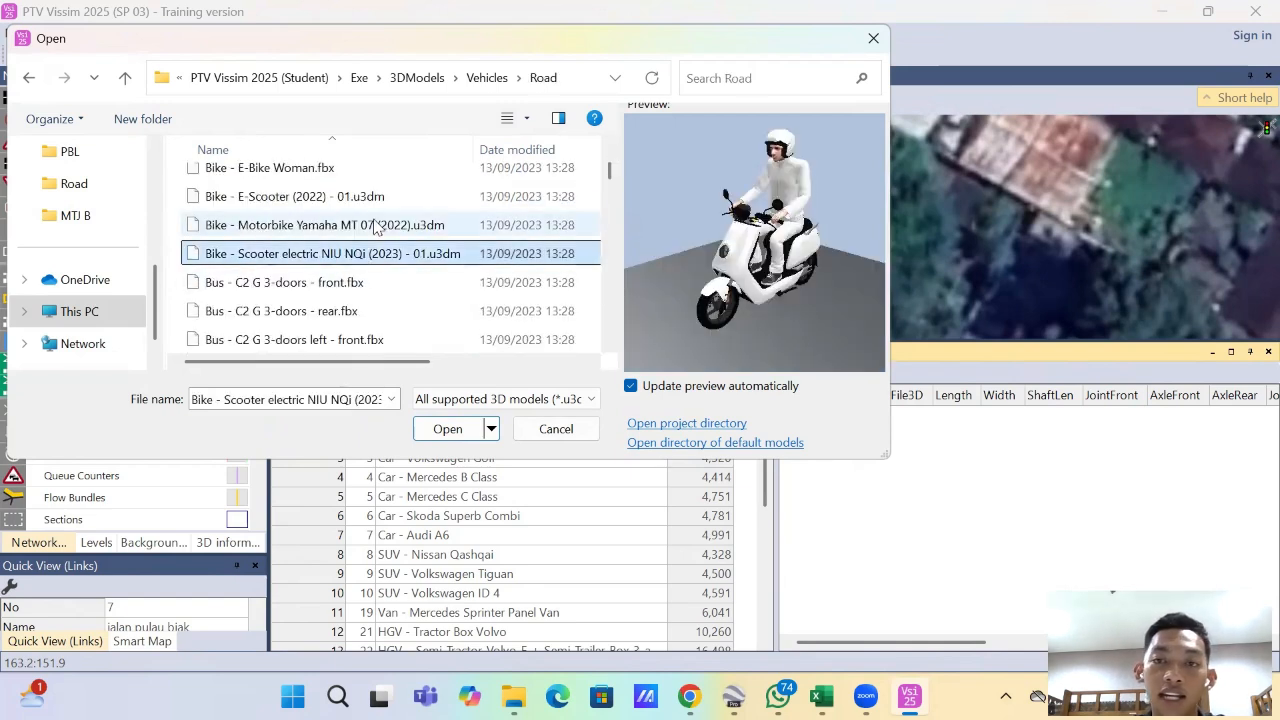
{"action": "left_click", "coordinate": [376, 228]}
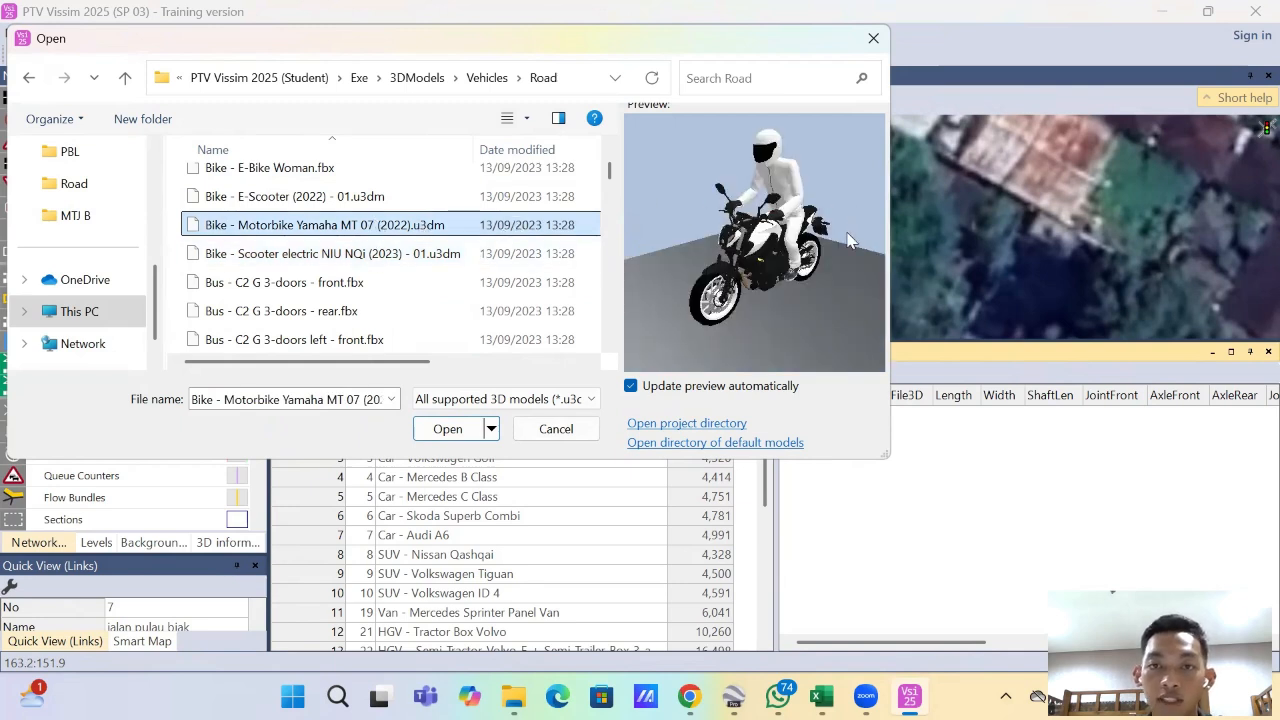
{"action": "left_click", "coordinate": [448, 429]}
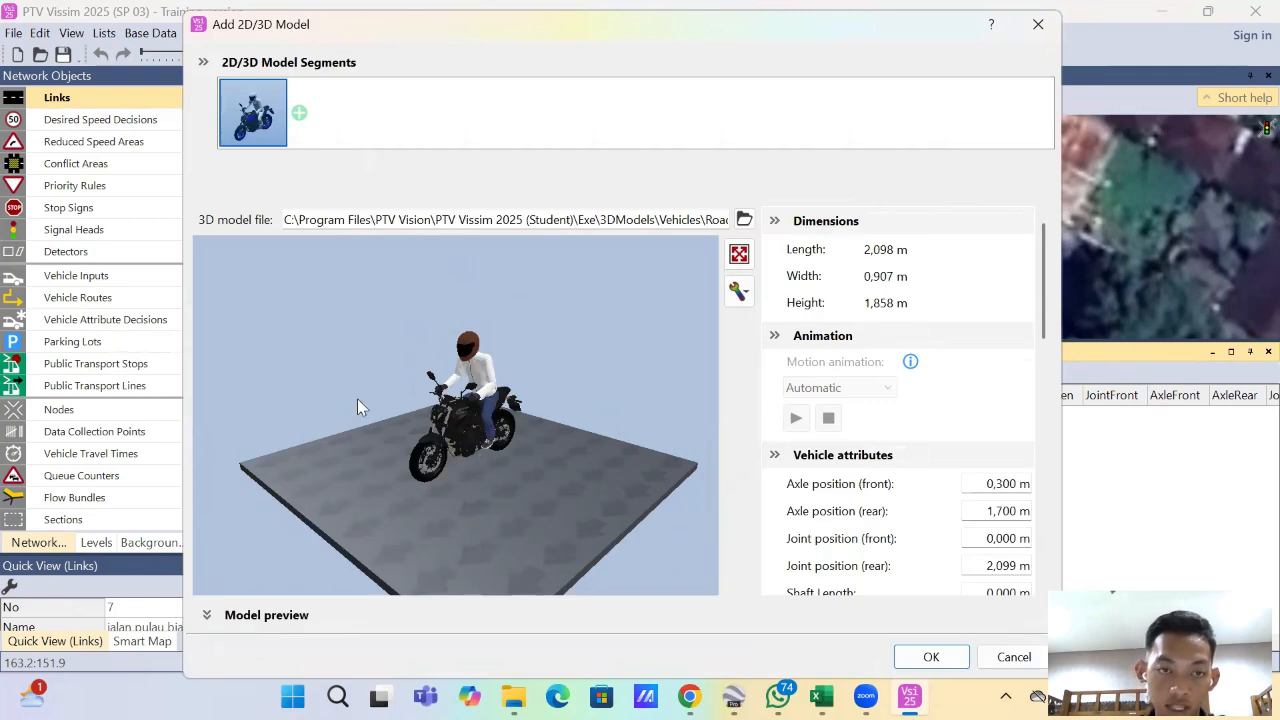
{"action": "left_click_drag", "start_coordinate": [392, 405], "coordinate": [434, 406]}
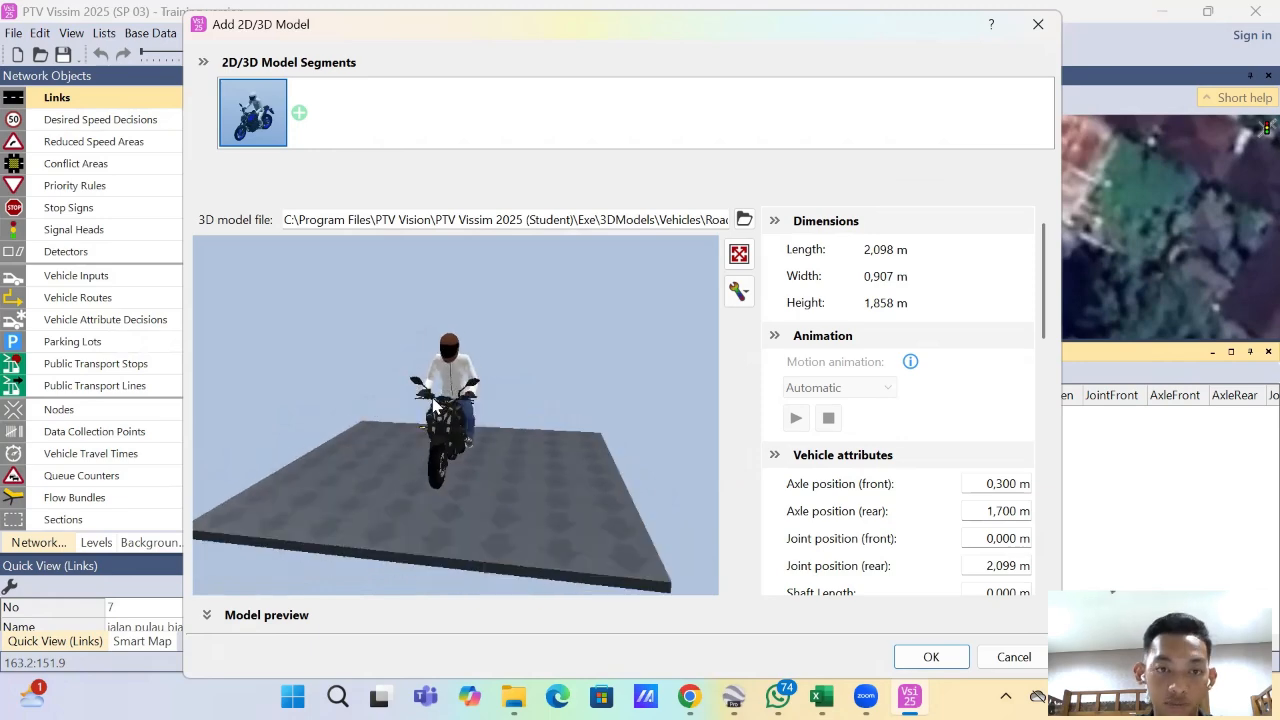
{"action": "left_click", "coordinate": [932, 657]}
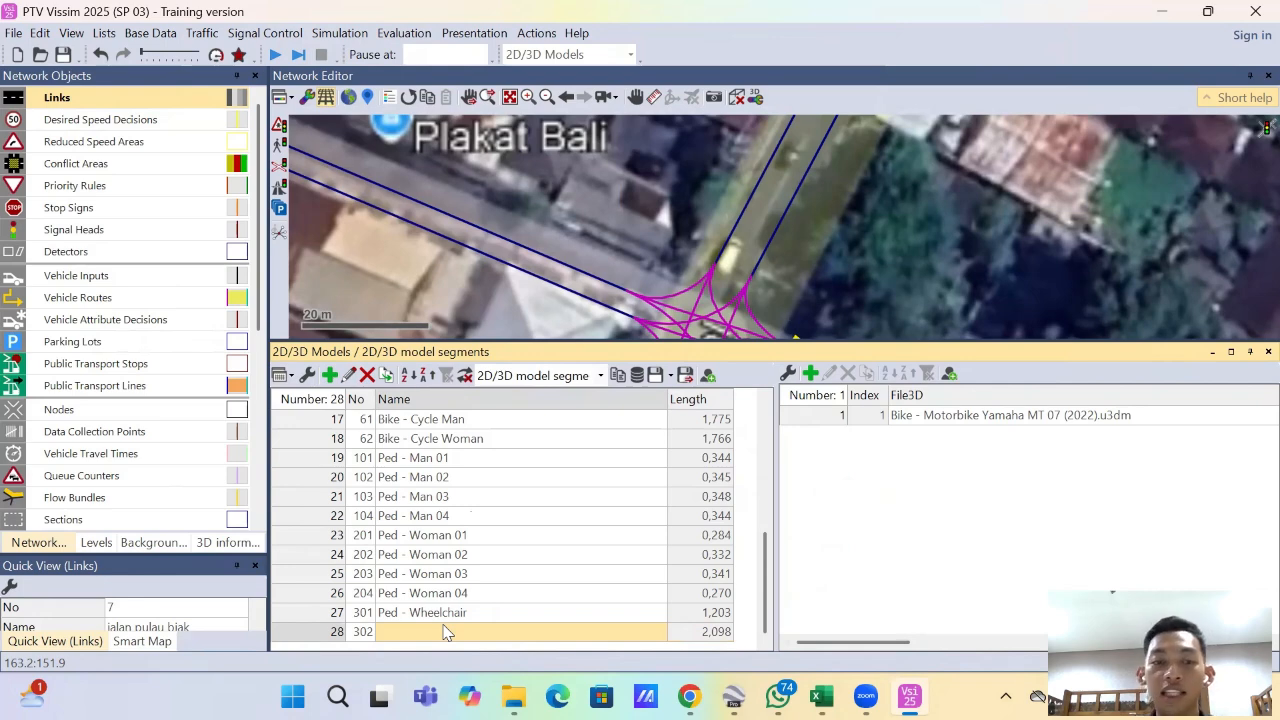
{"action": "type", "text": "sepeda motor"}
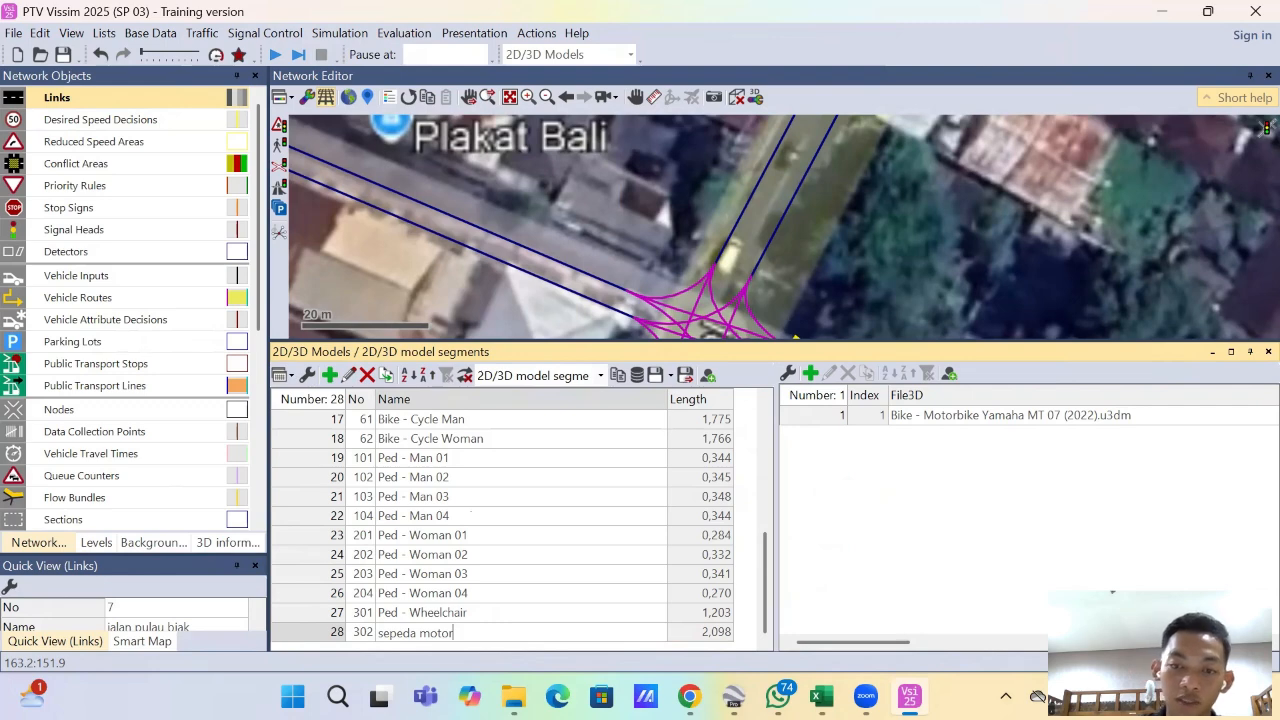
{"action": "key", "text": "Return"}
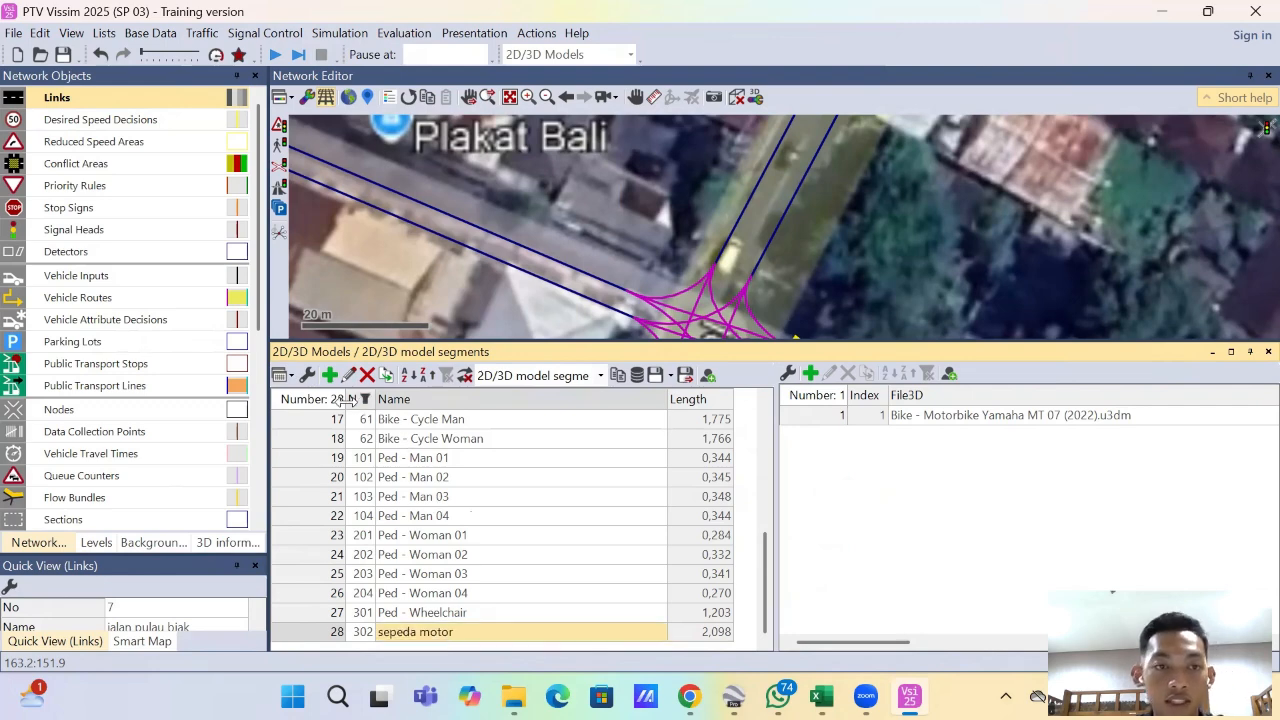
Step: Add the 3D model "Car - Audi A6 Avant (2021).u3dm" from the Vehicles\Road folder and name it "mobil"
{"action": "left_click", "coordinate": [329, 375]}
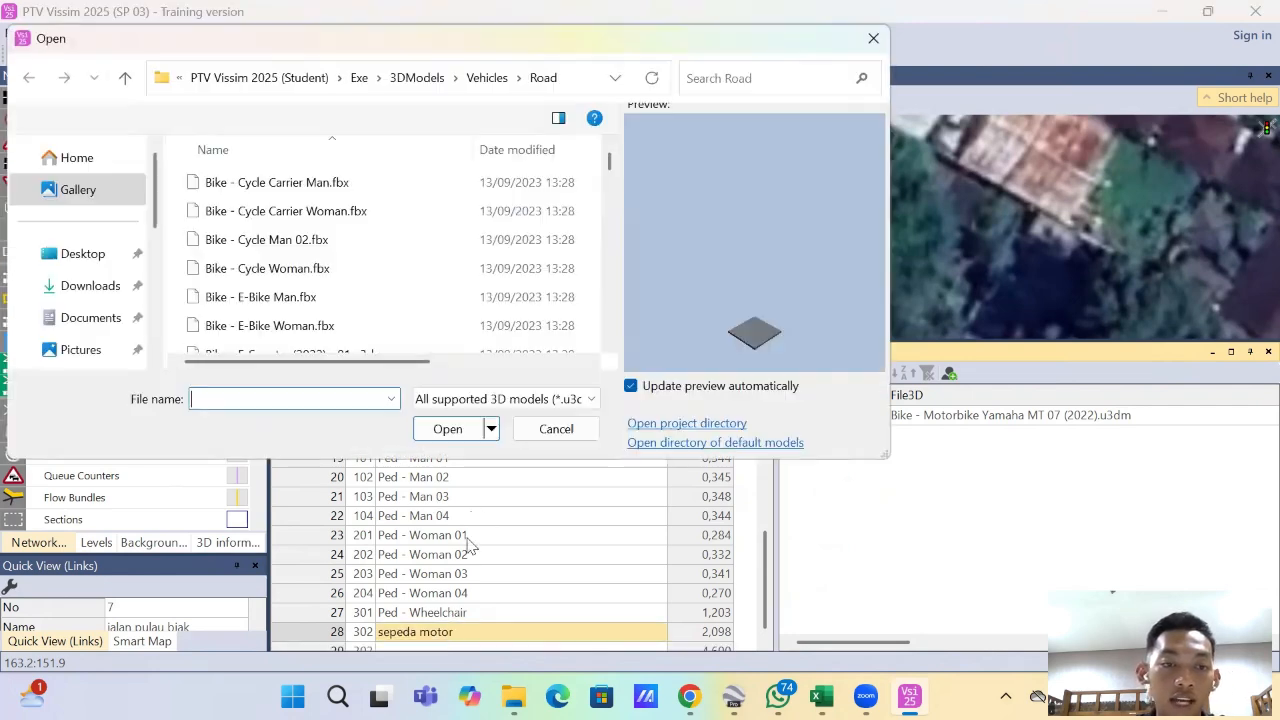
{"action": "scroll", "coordinate": [391, 266], "scroll_direction": "down", "scroll_amount": 8}
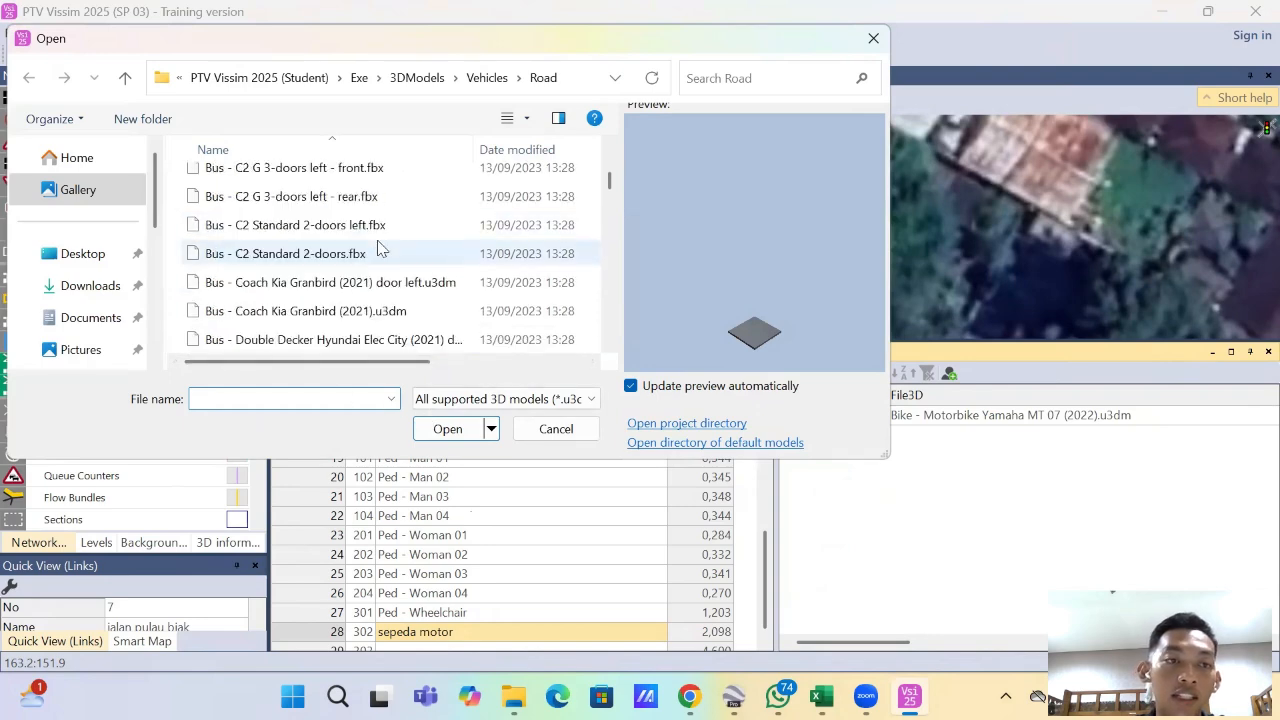
{"action": "left_click", "coordinate": [367, 196]}
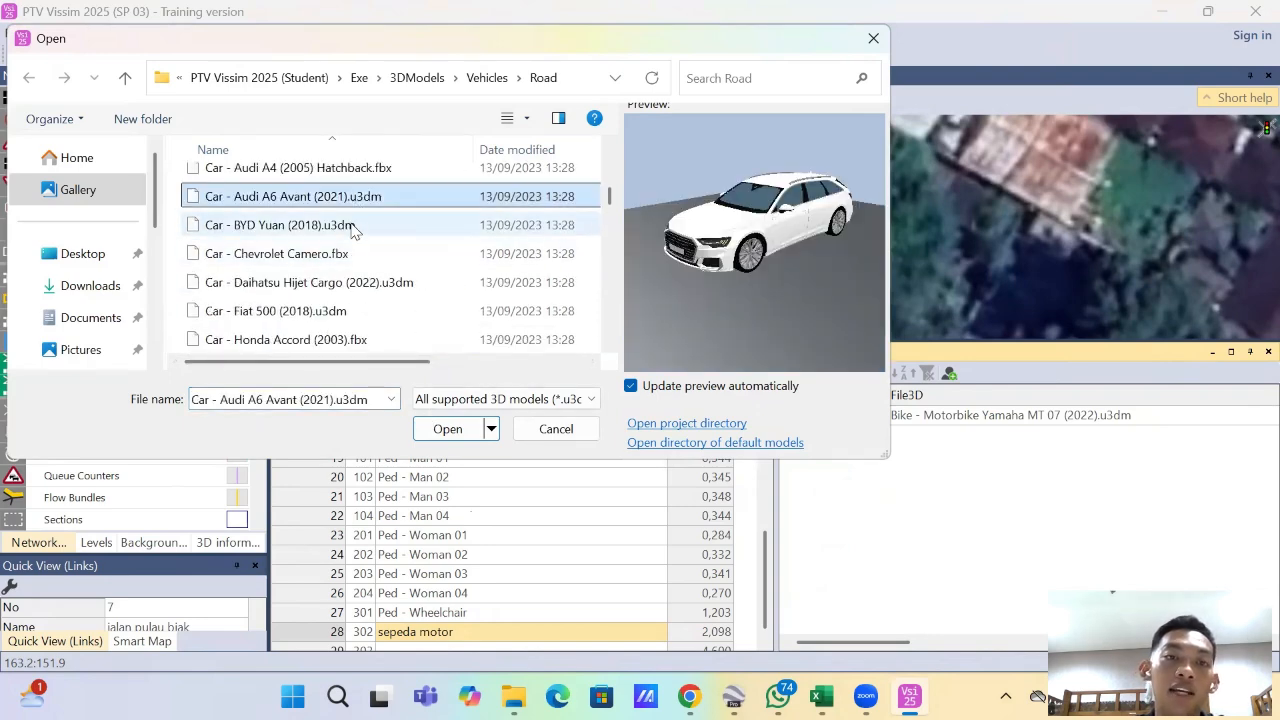
{"action": "scroll", "coordinate": [367, 207], "scroll_direction": "up", "scroll_amount": 1}
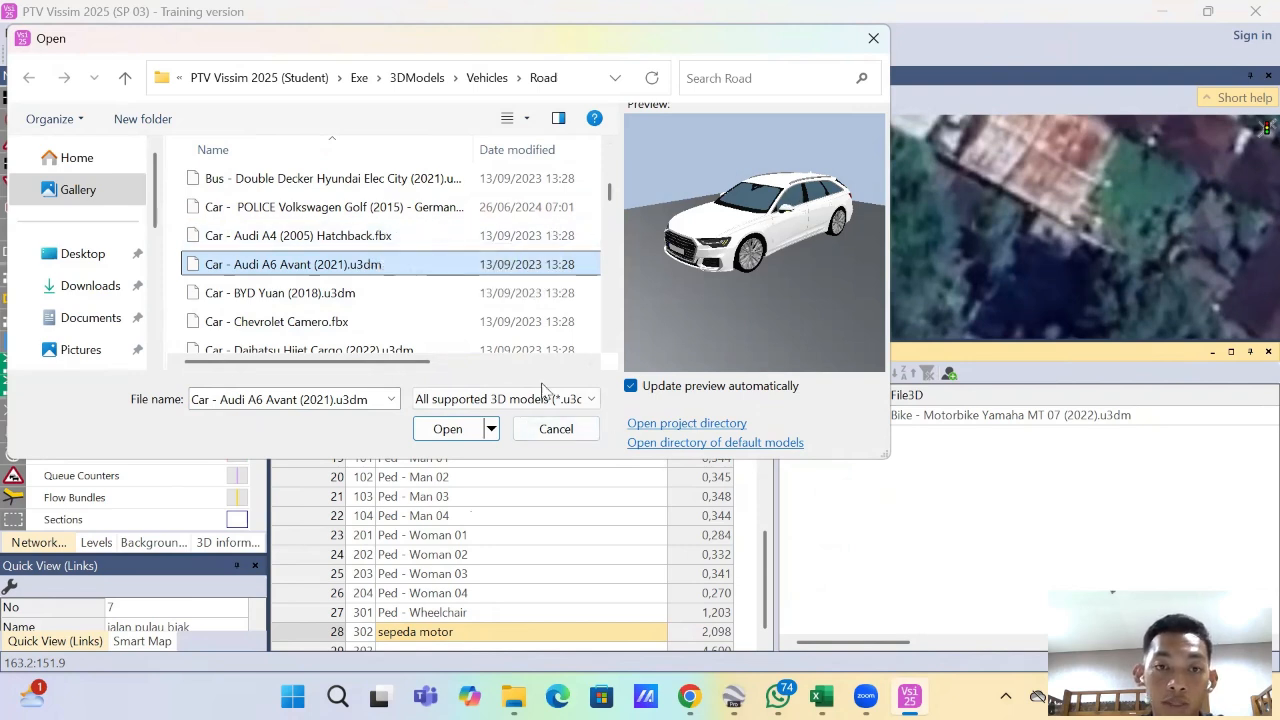
{"action": "left_click", "coordinate": [470, 432]}
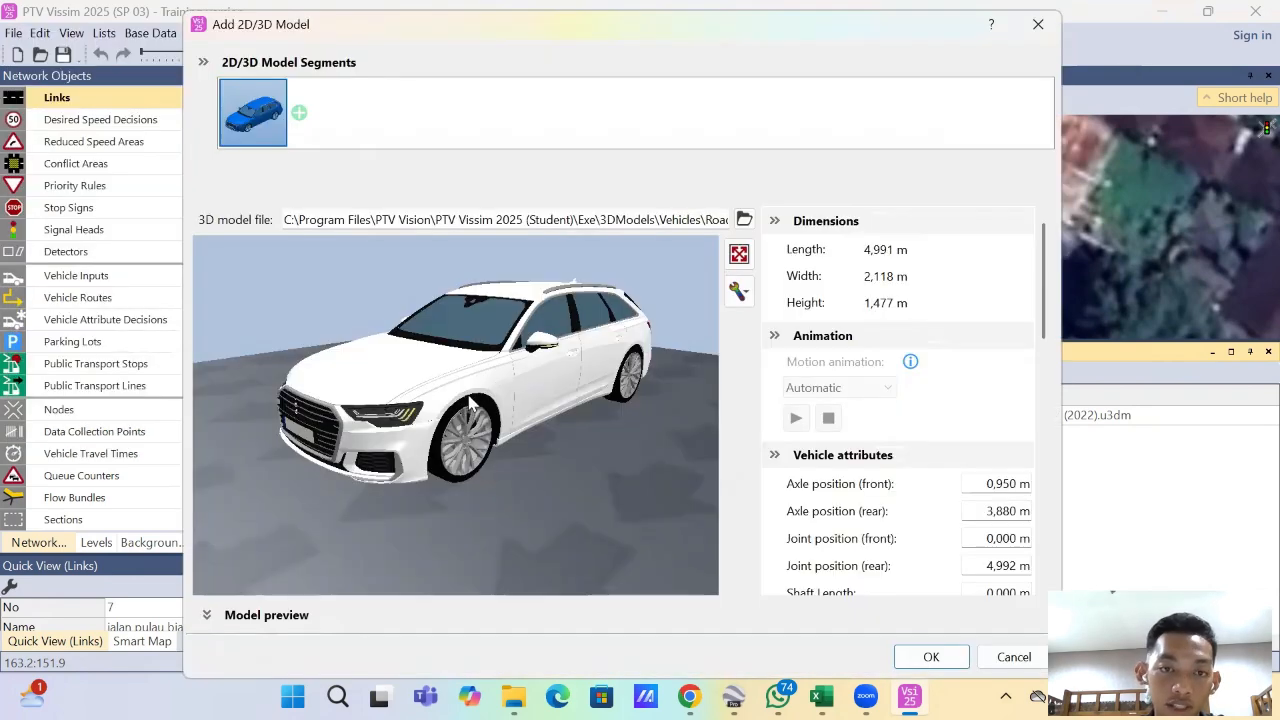
{"action": "mouse_move", "coordinate": [470, 398]}
{"action": "left_mouse_down"}
{"action": "mouse_move", "coordinate": [570, 358]}
{"action": "mouse_move", "coordinate": [533, 427]}
{"action": "mouse_move", "coordinate": [502, 398]}
{"action": "mouse_move", "coordinate": [466, 395]}
{"action": "left_mouse_up"}
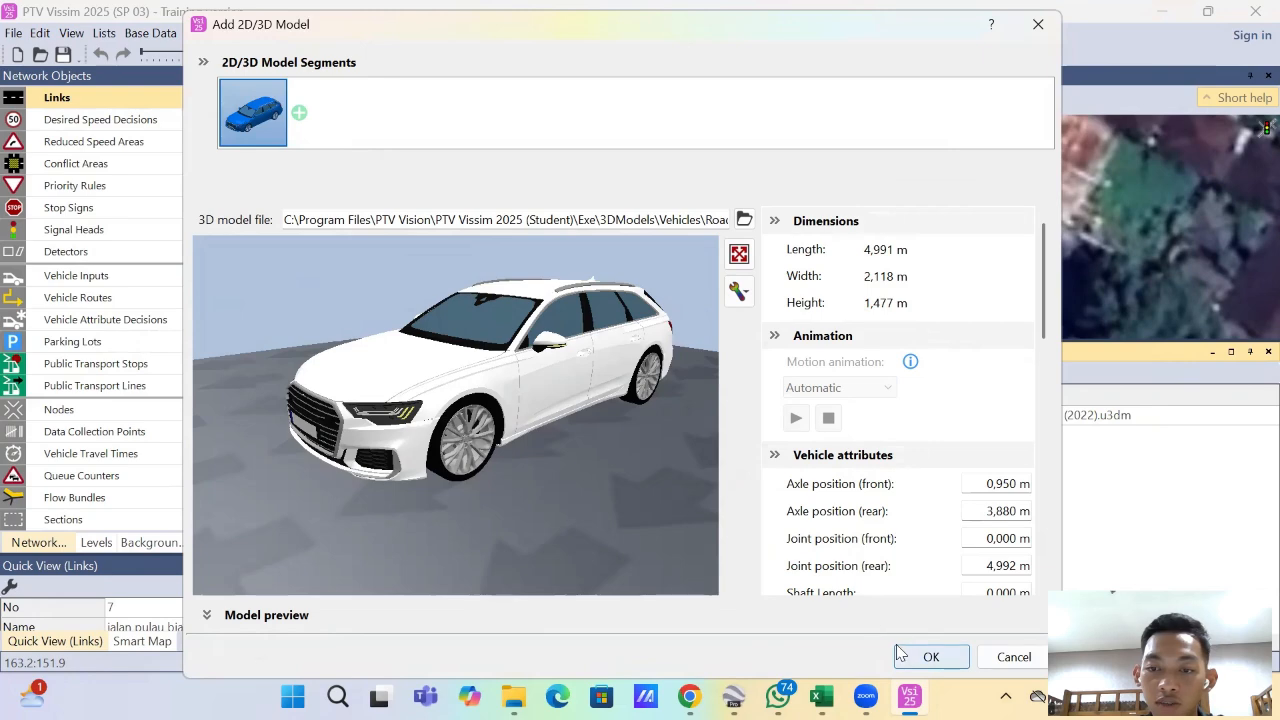
{"action": "left_click", "coordinate": [930, 656]}
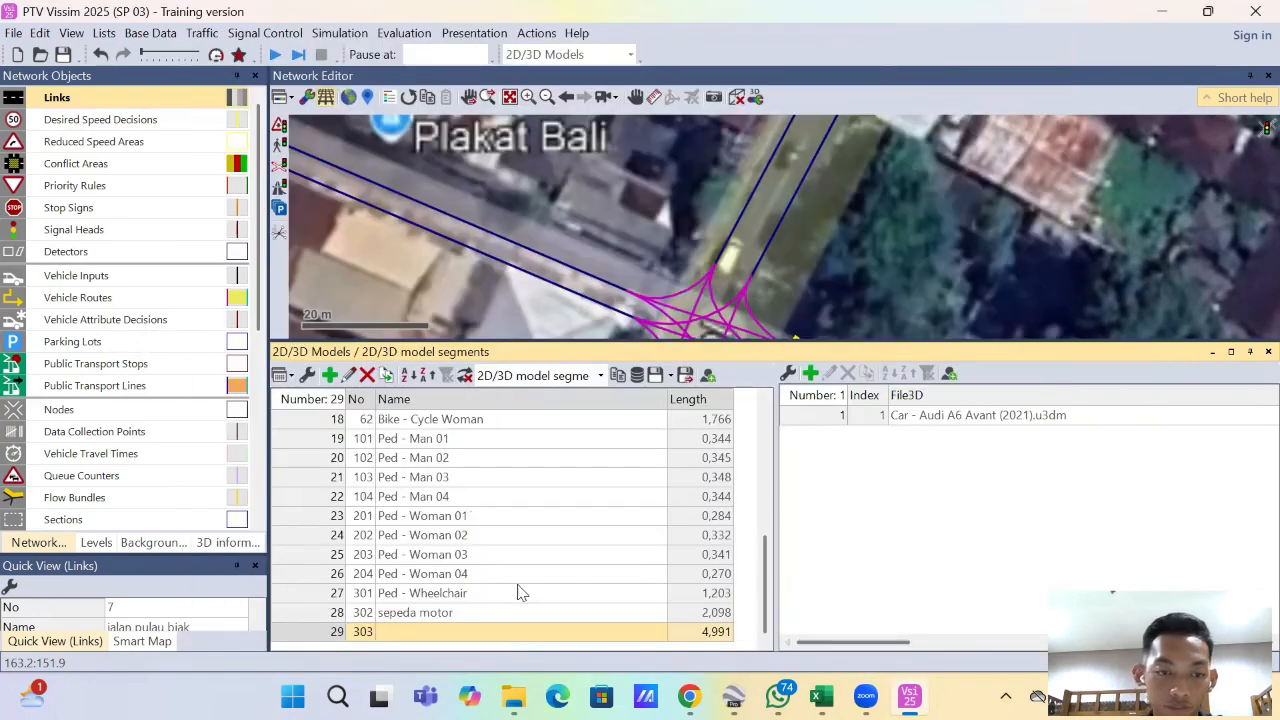
{"action": "type", "text": "mobil"}
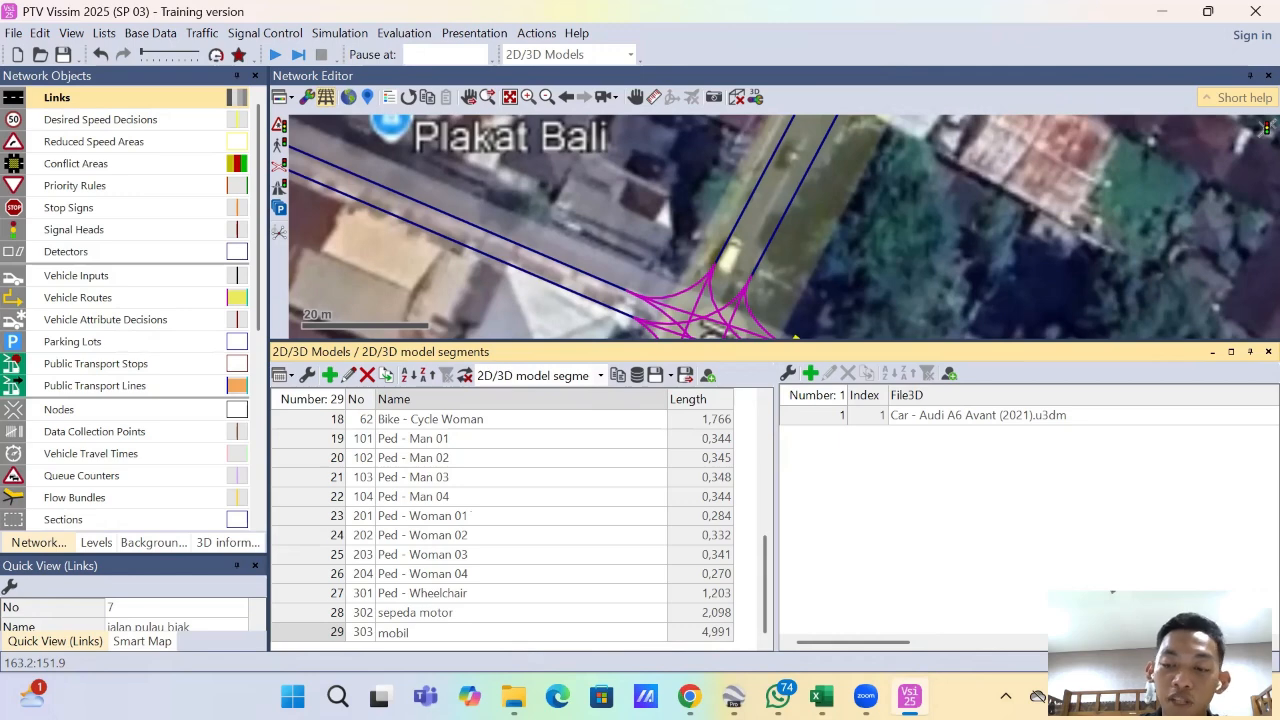
{"action": "left_click", "coordinate": [462, 636]}
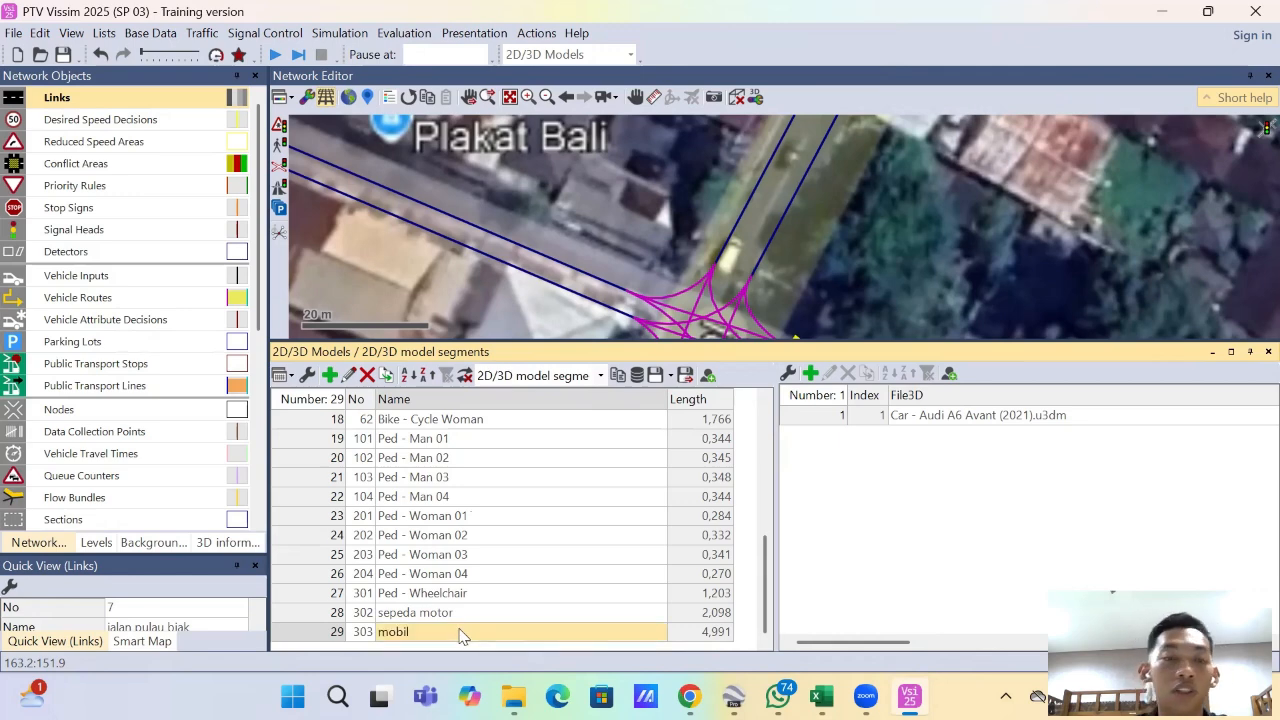
Step: Browse the other default road models, previewing an ambulance van and "Bike - Cycle Man 02.fbx", and close the file selection without adding one
{"action": "left_click", "coordinate": [329, 376]}
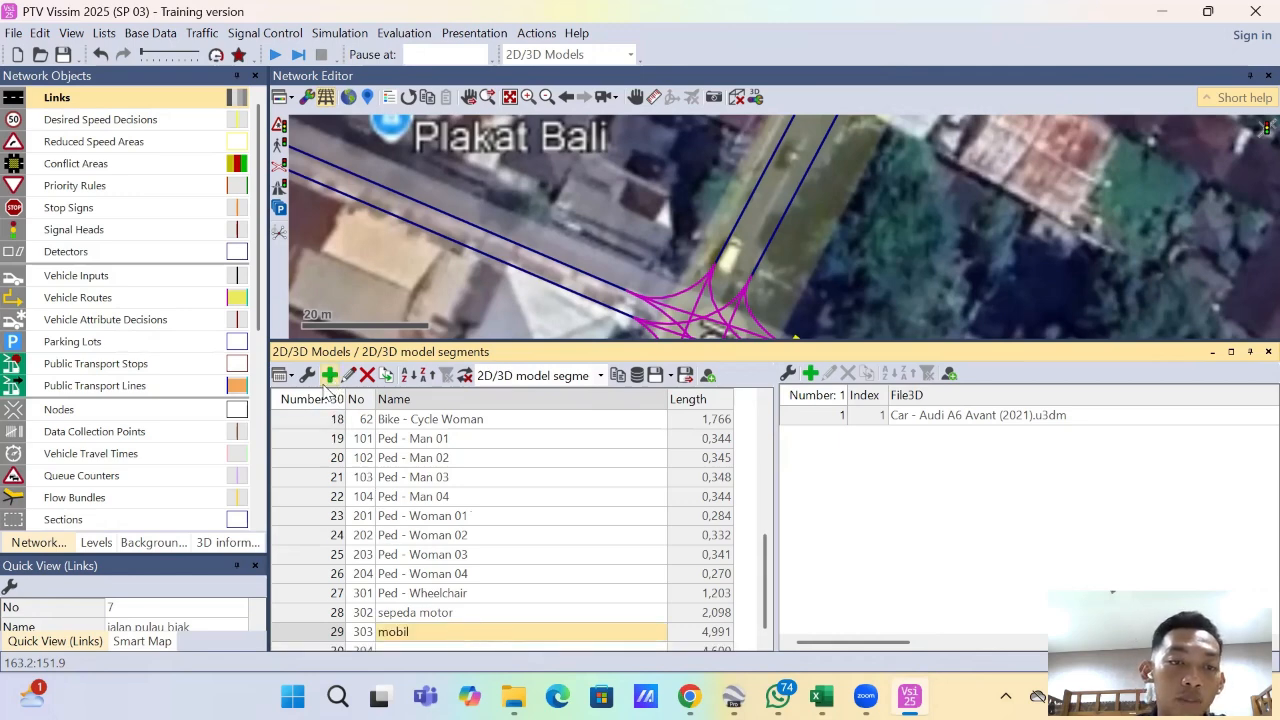
{"action": "scroll", "coordinate": [408, 287], "scroll_direction": "down", "scroll_amount": 20}
{"action": "scroll", "coordinate": [390, 310], "scroll_direction": "down", "scroll_amount": 8}
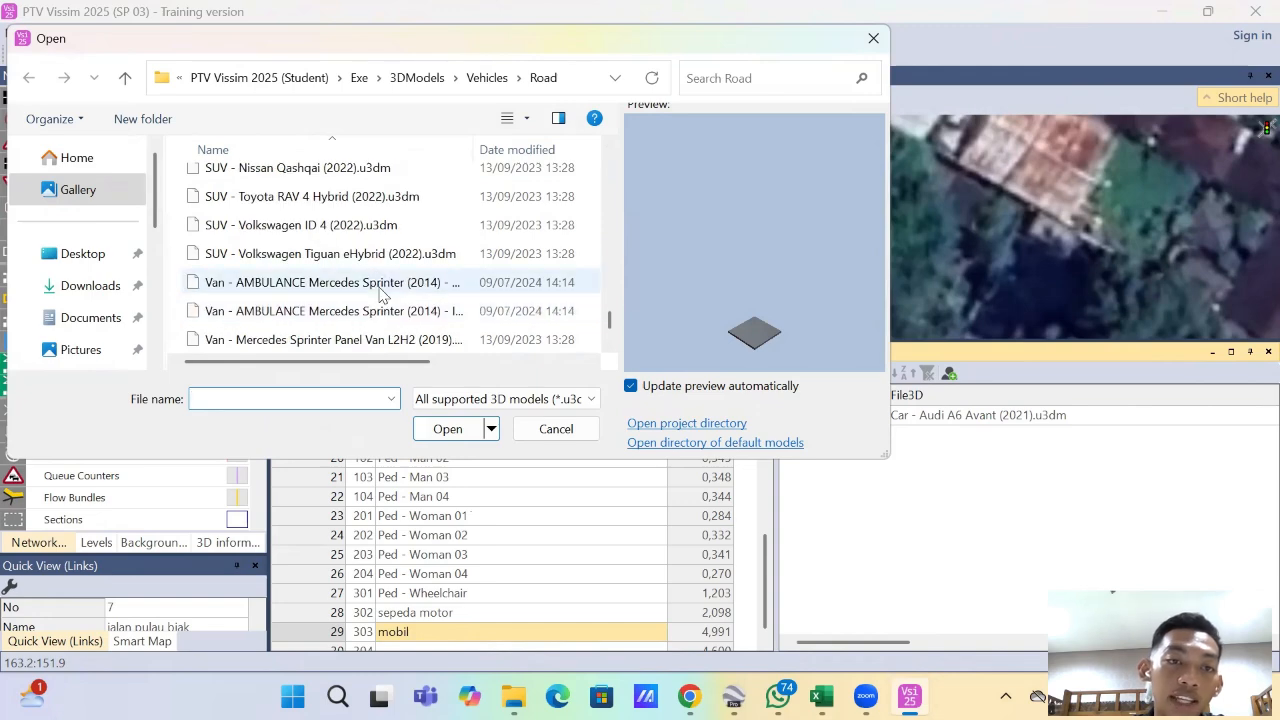
{"action": "left_click", "coordinate": [380, 290]}
{"action": "scroll", "coordinate": [365, 287], "scroll_direction": "down", "scroll_amount": 1}
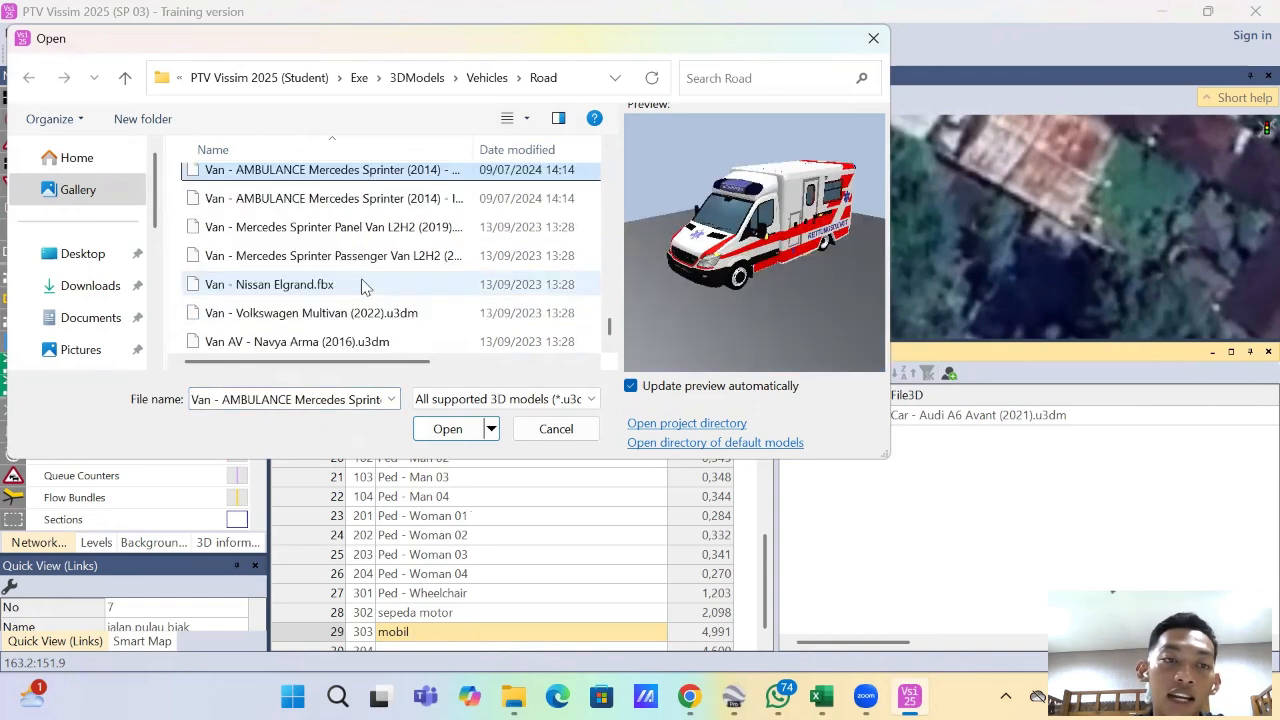
{"action": "scroll", "coordinate": [362, 287], "scroll_direction": "up", "scroll_amount": 10}
{"action": "scroll", "coordinate": [362, 288], "scroll_direction": "up", "scroll_amount": 15}
{"action": "scroll", "coordinate": [366, 300], "scroll_direction": "up", "scroll_amount": 5}
{"action": "left_click", "coordinate": [355, 240]}
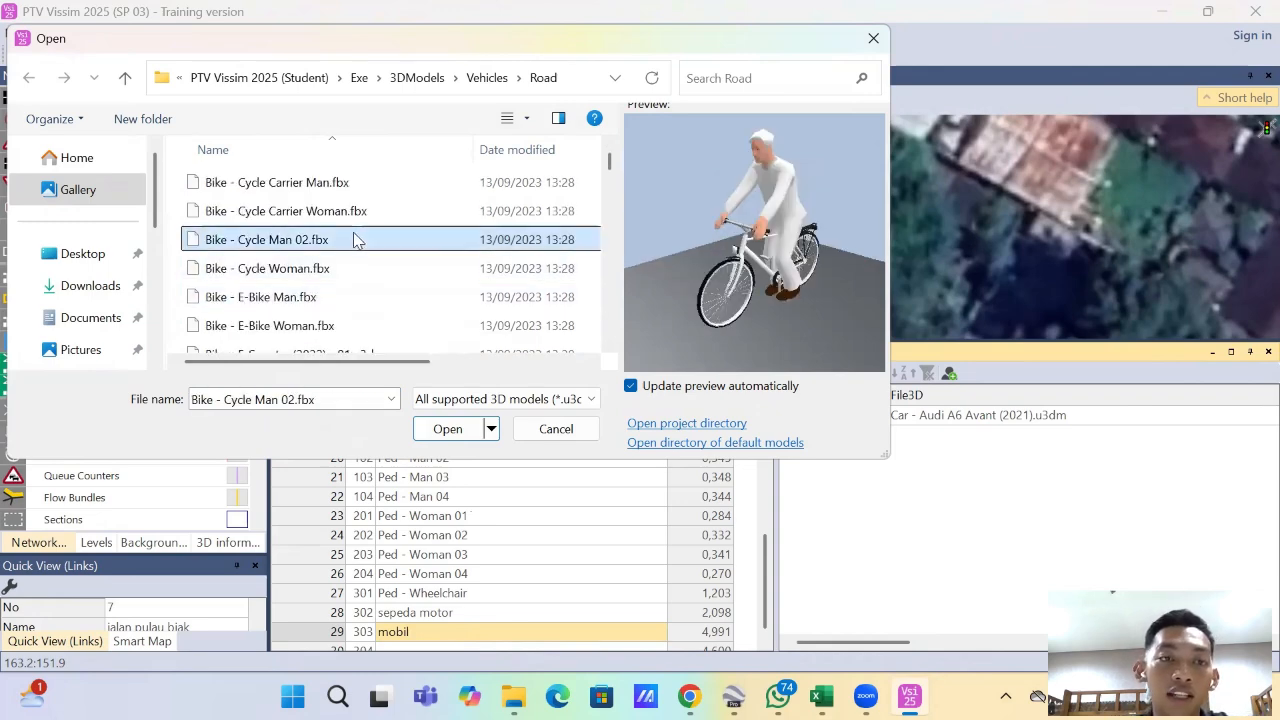
{"action": "scroll", "coordinate": [380, 300], "scroll_direction": "down", "scroll_amount": 7}
{"action": "scroll", "coordinate": [330, 288], "scroll_direction": "down", "scroll_amount": 8}
{"action": "scroll", "coordinate": [355, 288], "scroll_direction": "down", "scroll_amount": 2}
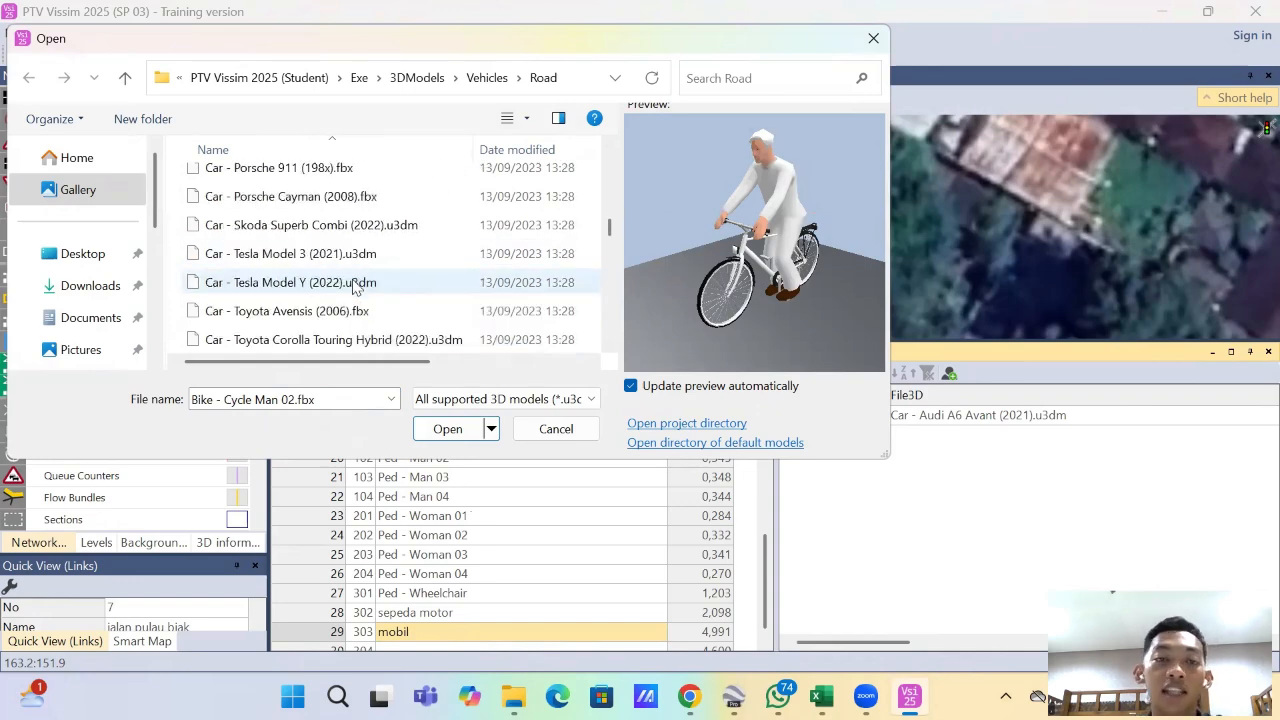
{"action": "scroll", "coordinate": [353, 270], "scroll_direction": "down", "scroll_amount": 2}
{"action": "scroll", "coordinate": [353, 270], "scroll_direction": "down", "scroll_amount": 2}
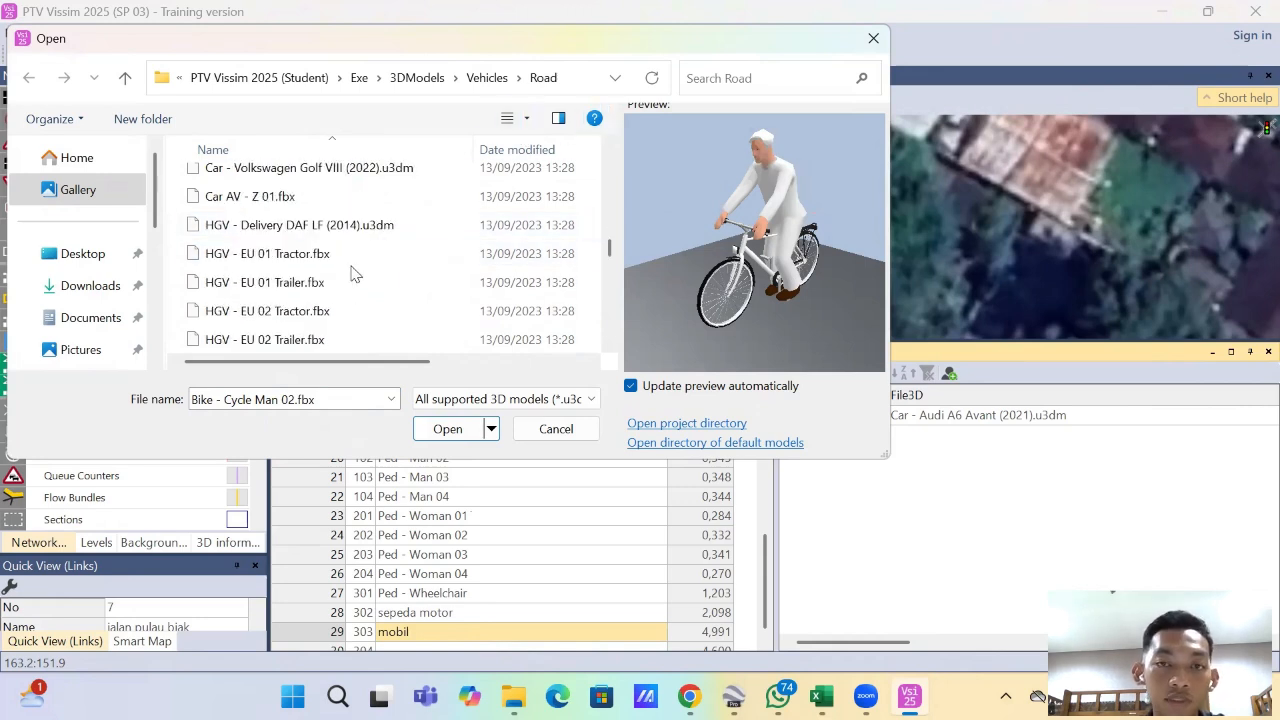
{"action": "left_click", "coordinate": [875, 40]}
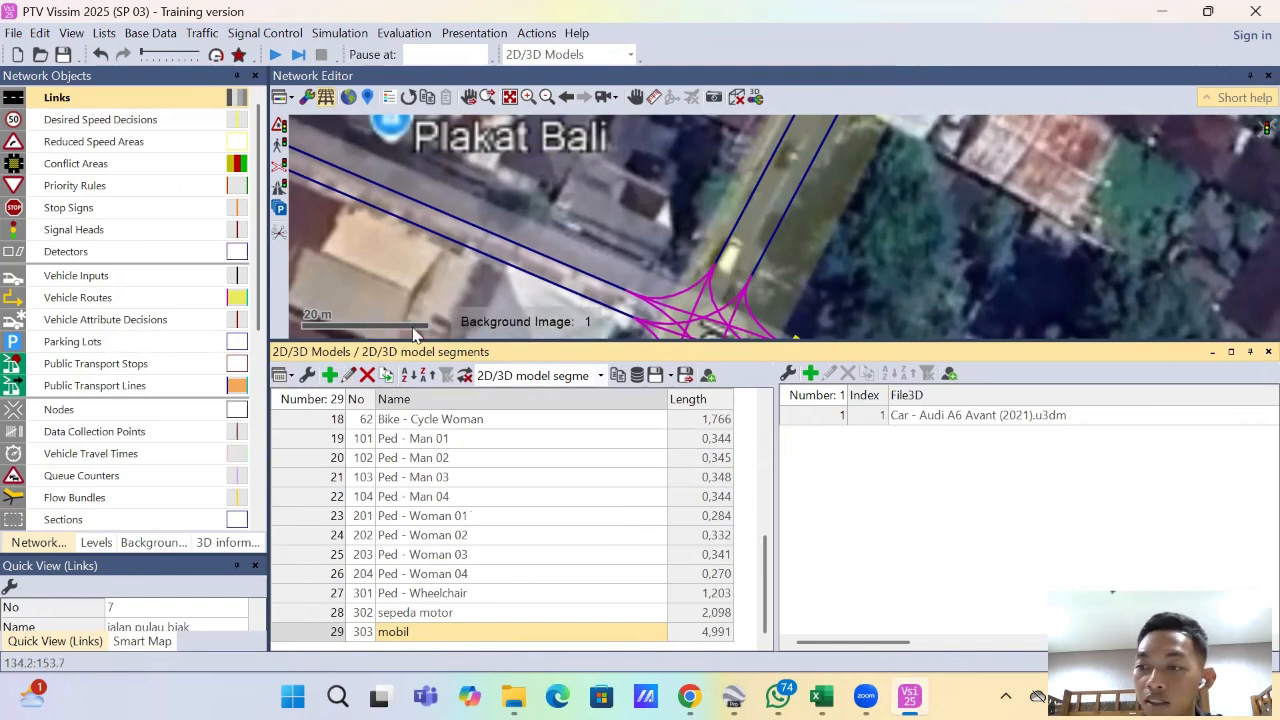
Step: Add a 2D/3D model distribution named "sepeda motor" and assign it the model "302: sepeda motor"
{"action": "left_click", "coordinate": [150, 33]}
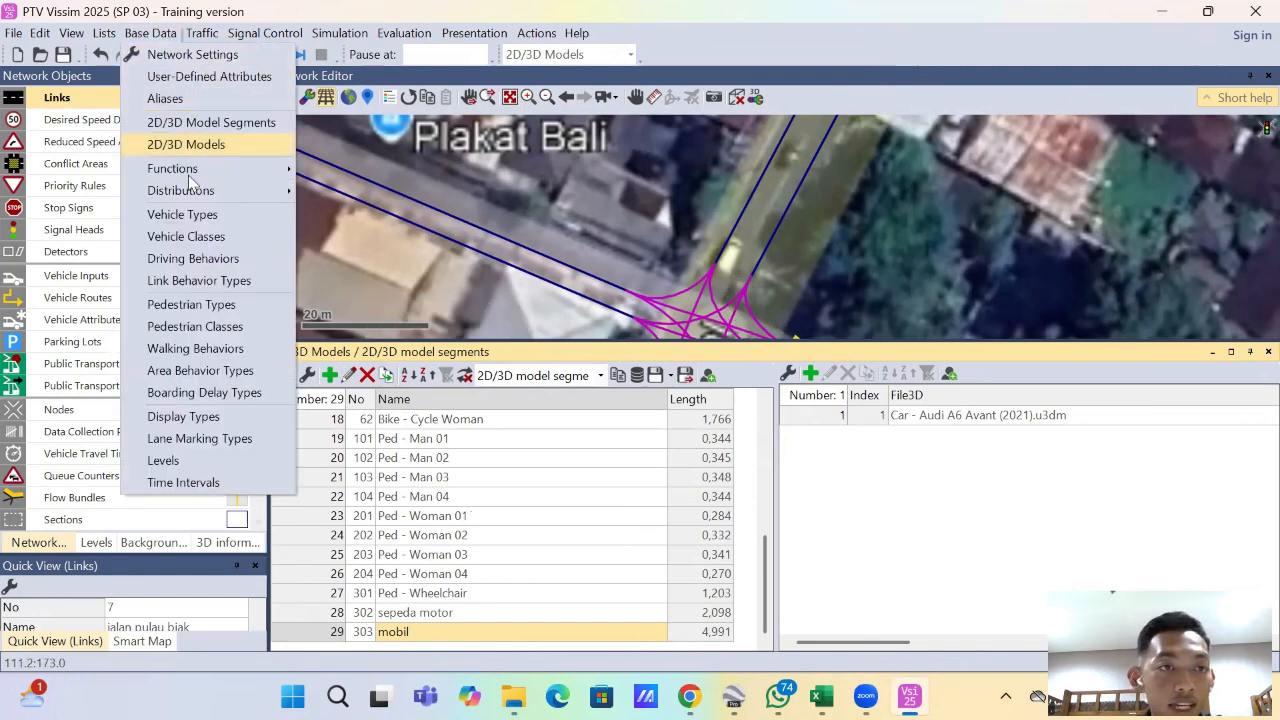
{"action": "mouse_move", "coordinate": [213, 199]}
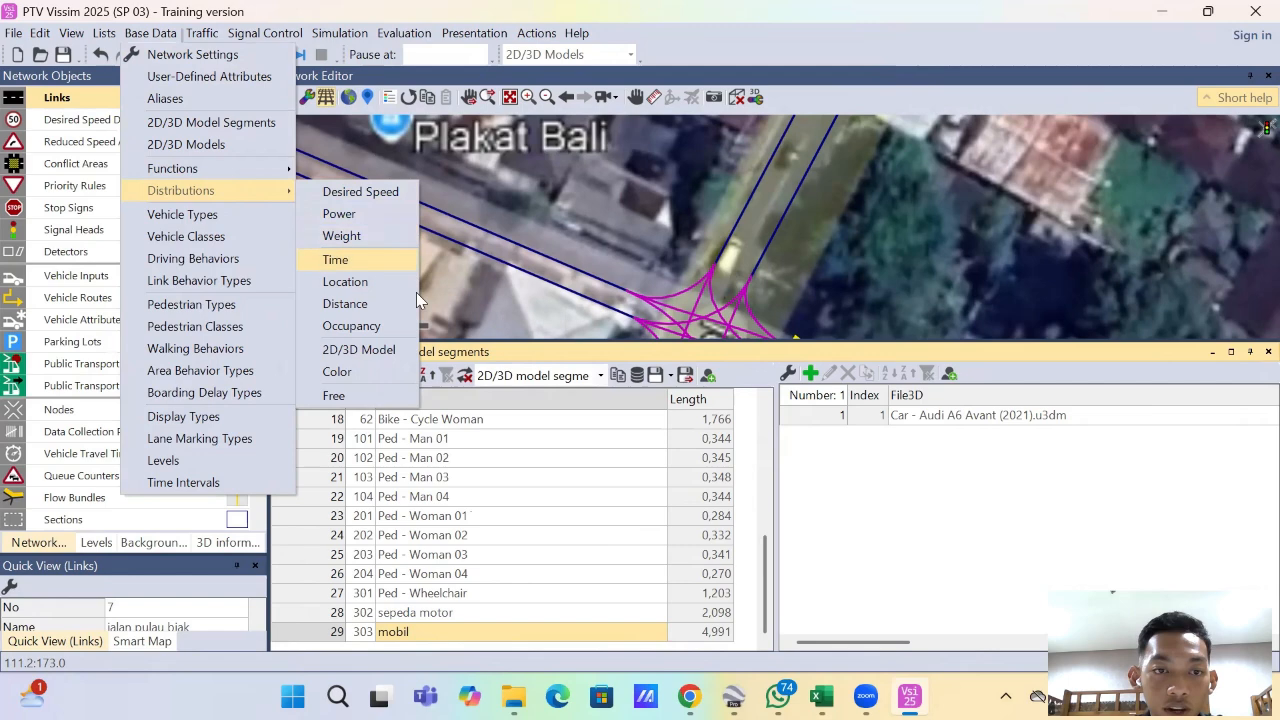
{"action": "left_click", "coordinate": [391, 352]}
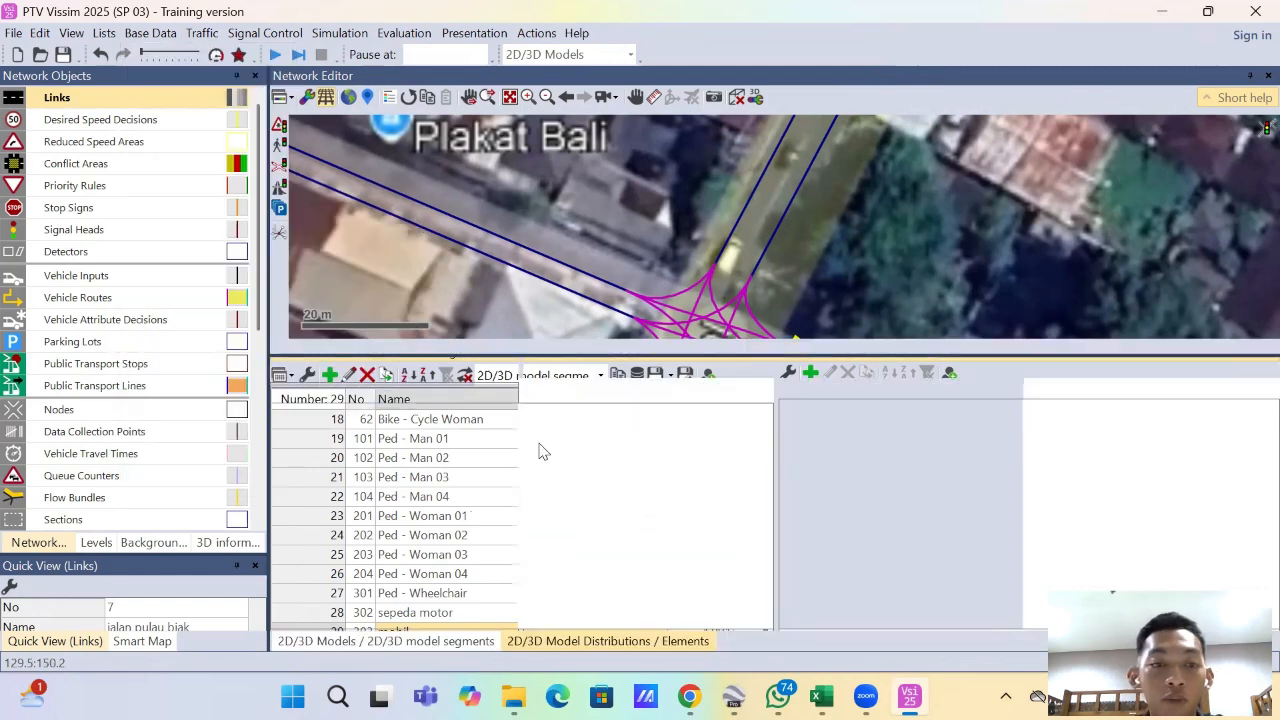
{"action": "left_click", "coordinate": [329, 390]}
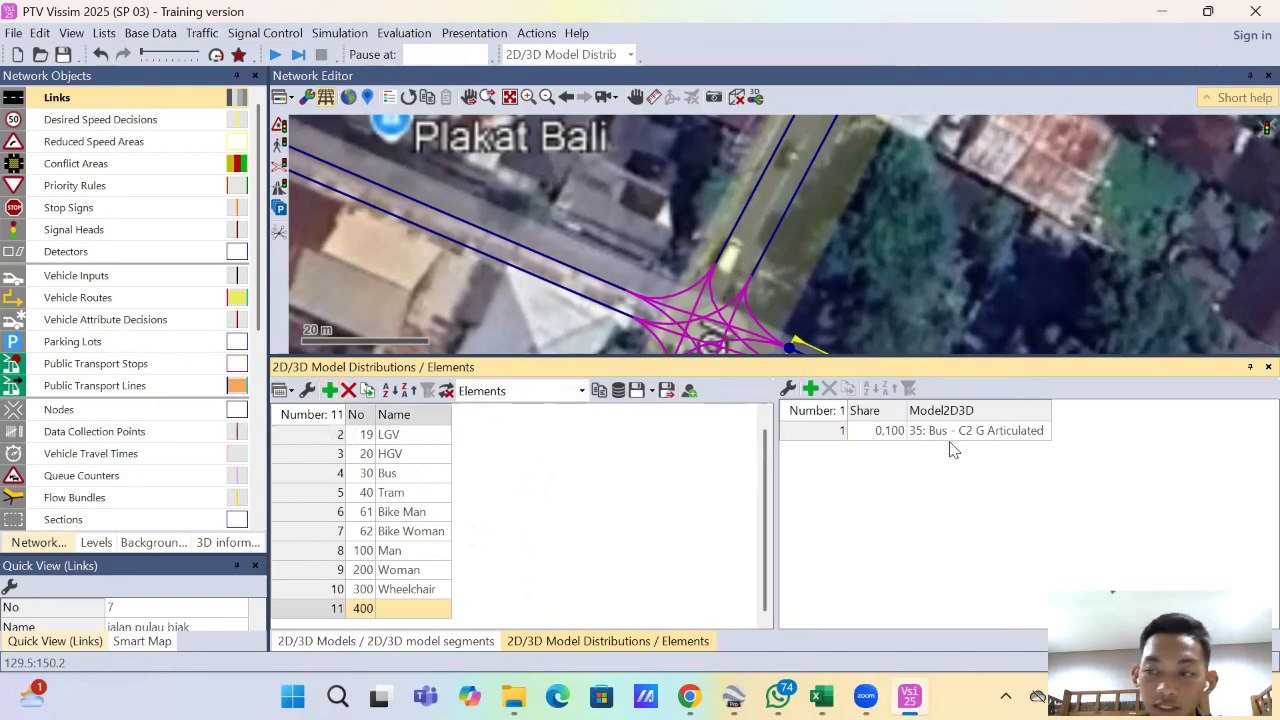
{"action": "left_click", "coordinate": [409, 608]}
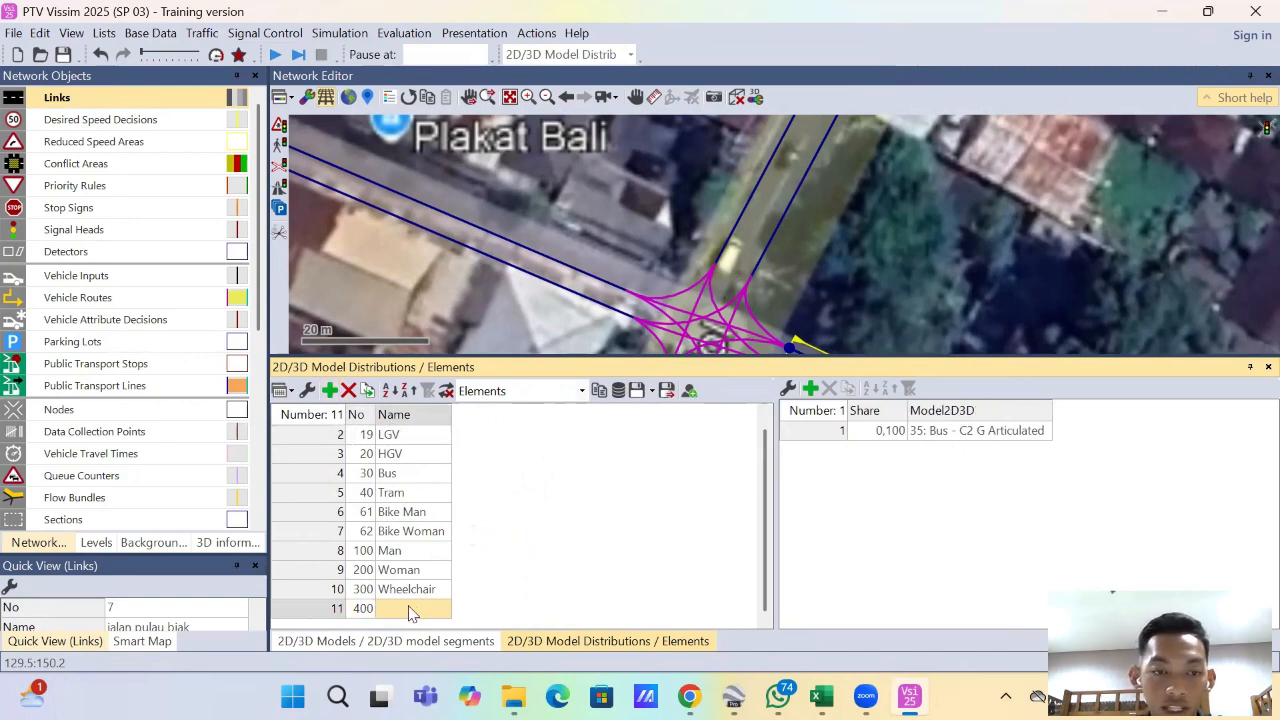
{"action": "type", "text": "sepeda motor"}
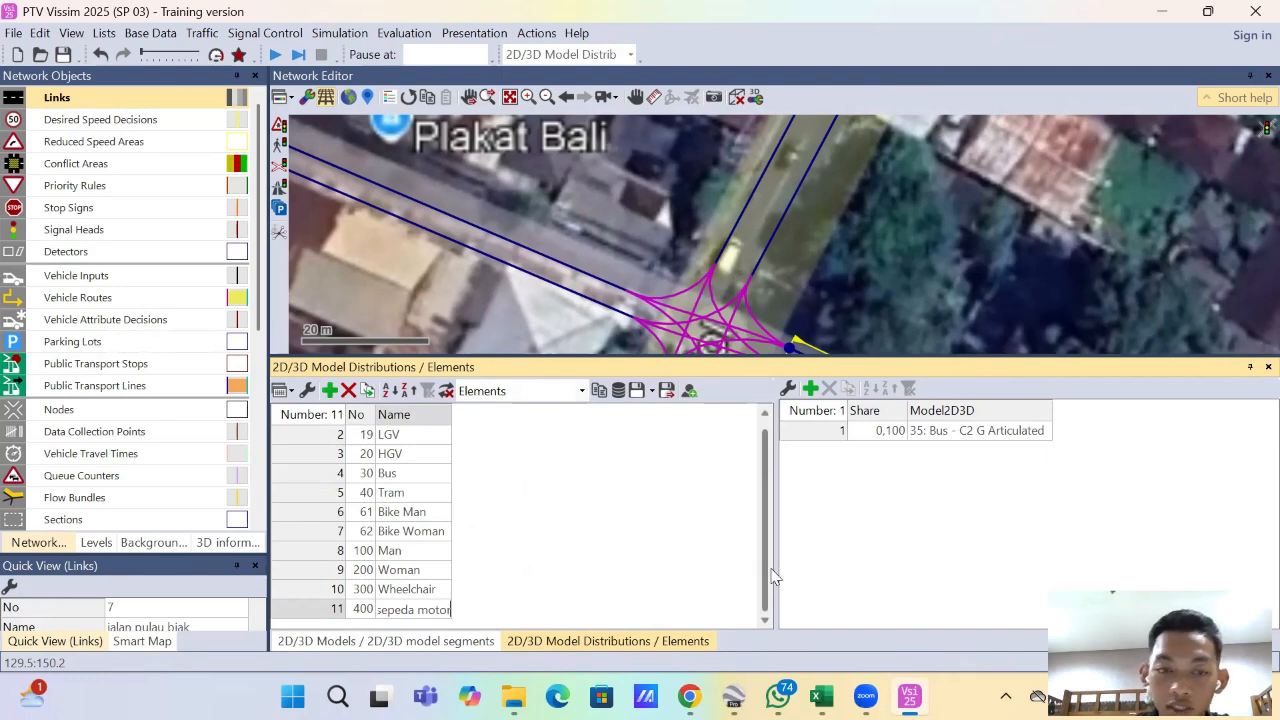
{"action": "key", "text": "Return"}
{"action": "left_click", "coordinate": [1046, 432]}
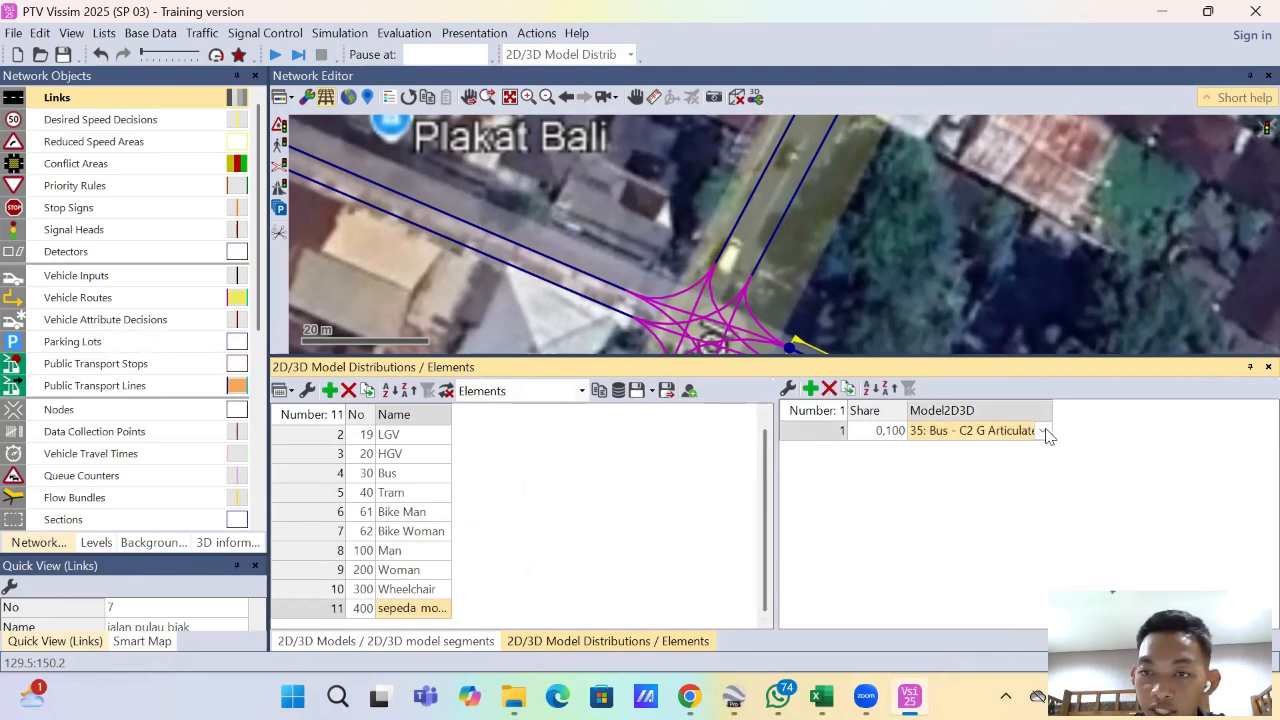
{"action": "left_click", "coordinate": [1046, 432]}
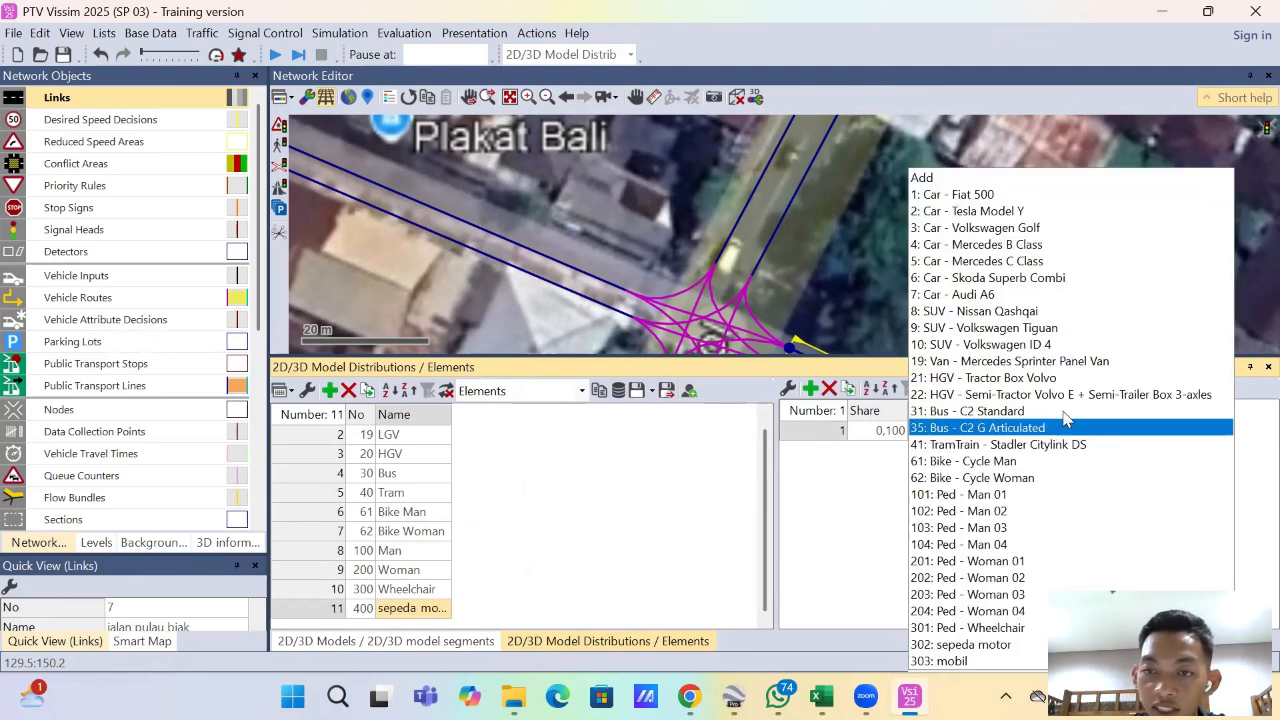
{"action": "left_click", "coordinate": [999, 646]}
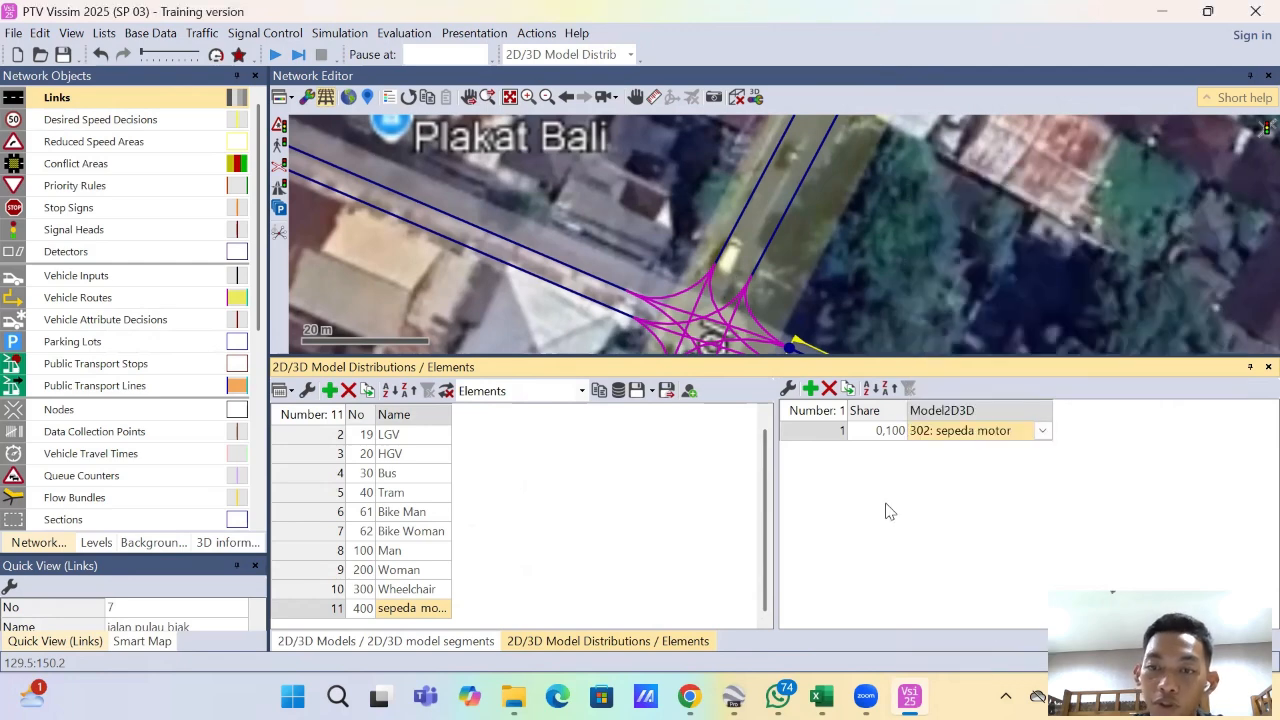
Step: Add a 2D/3D model distribution named "mobil" and assign it the model "303: mobil"
{"action": "left_click", "coordinate": [329, 390]}
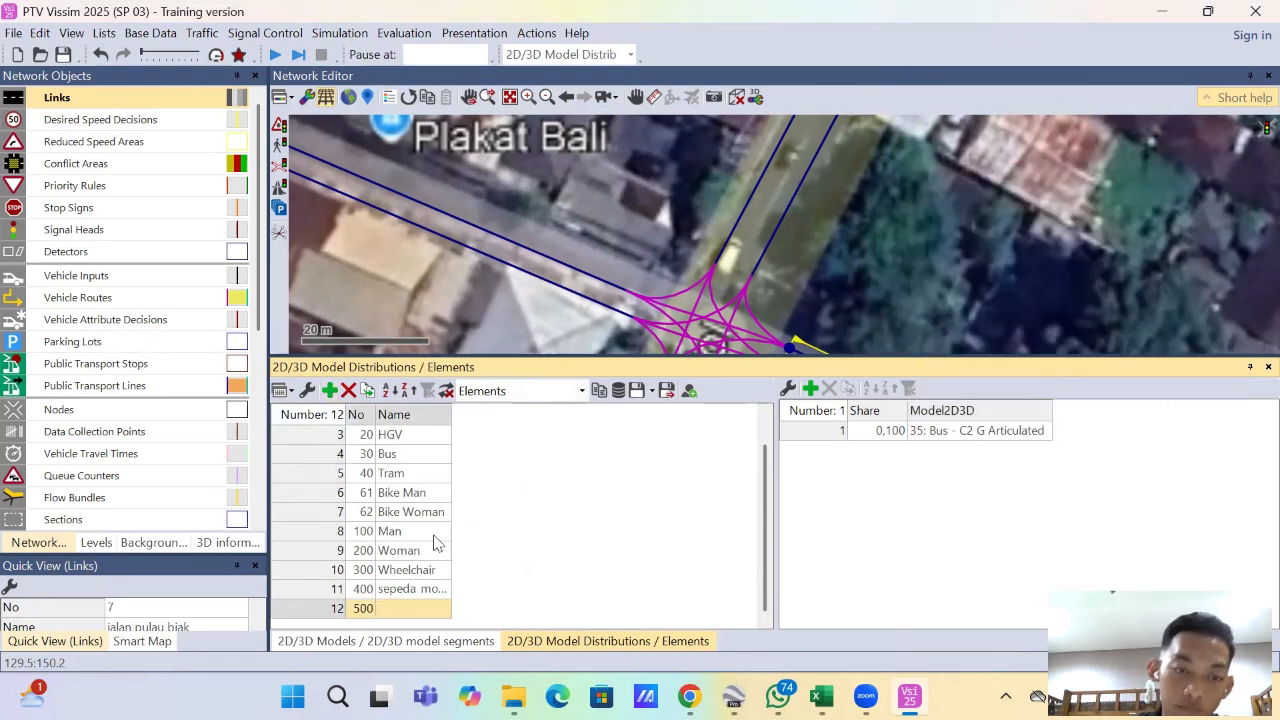
{"action": "left_click", "coordinate": [423, 608]}
{"action": "type", "text": "mobil"}
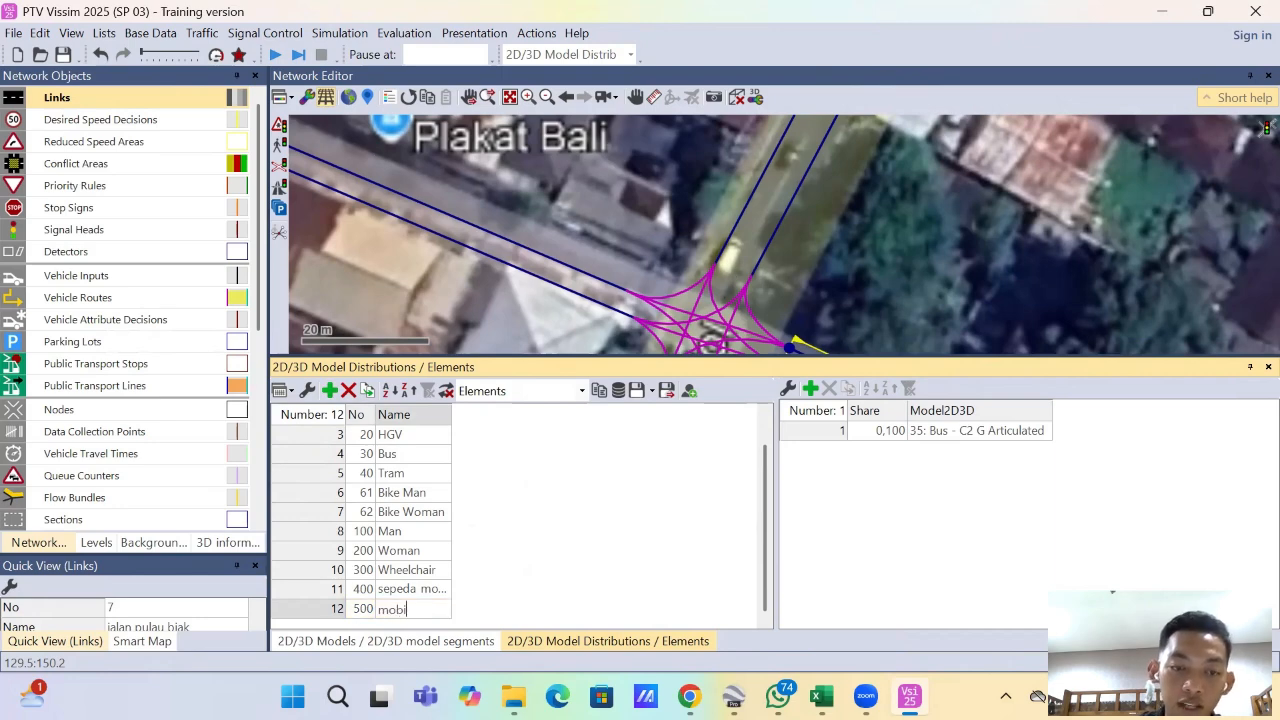
{"action": "left_click", "coordinate": [1044, 431]}
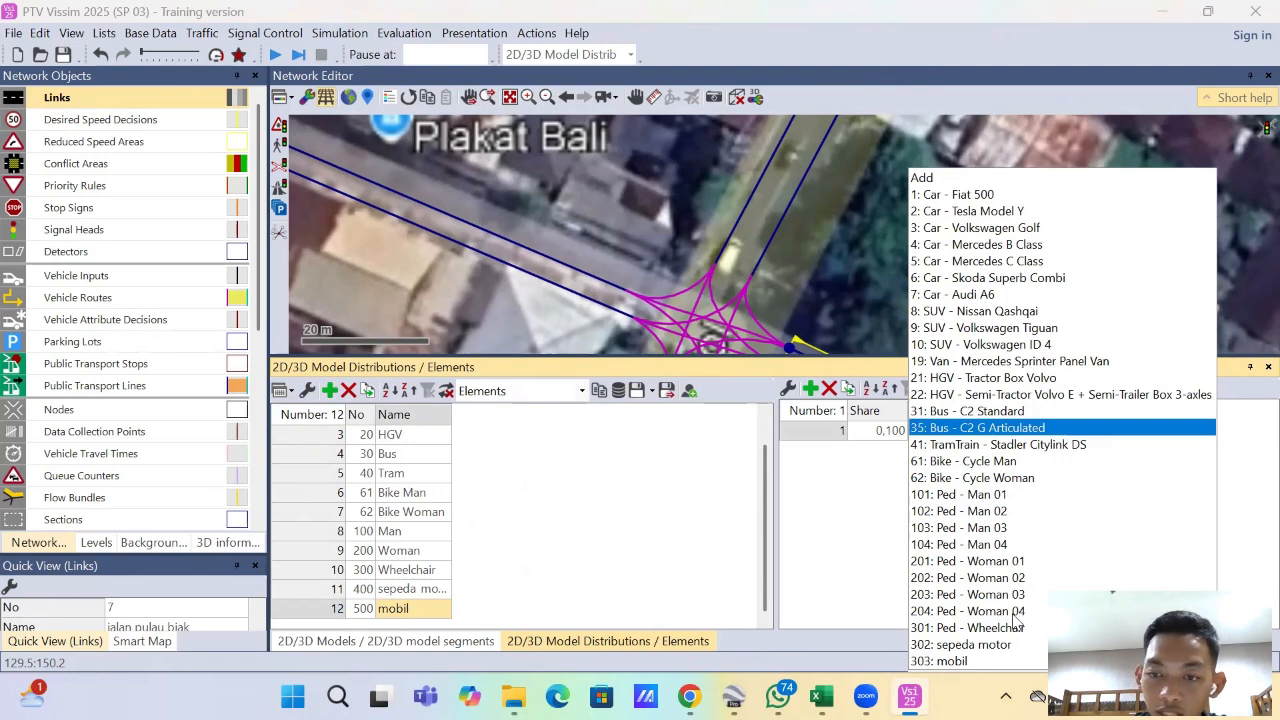
{"action": "left_click", "coordinate": [985, 660]}
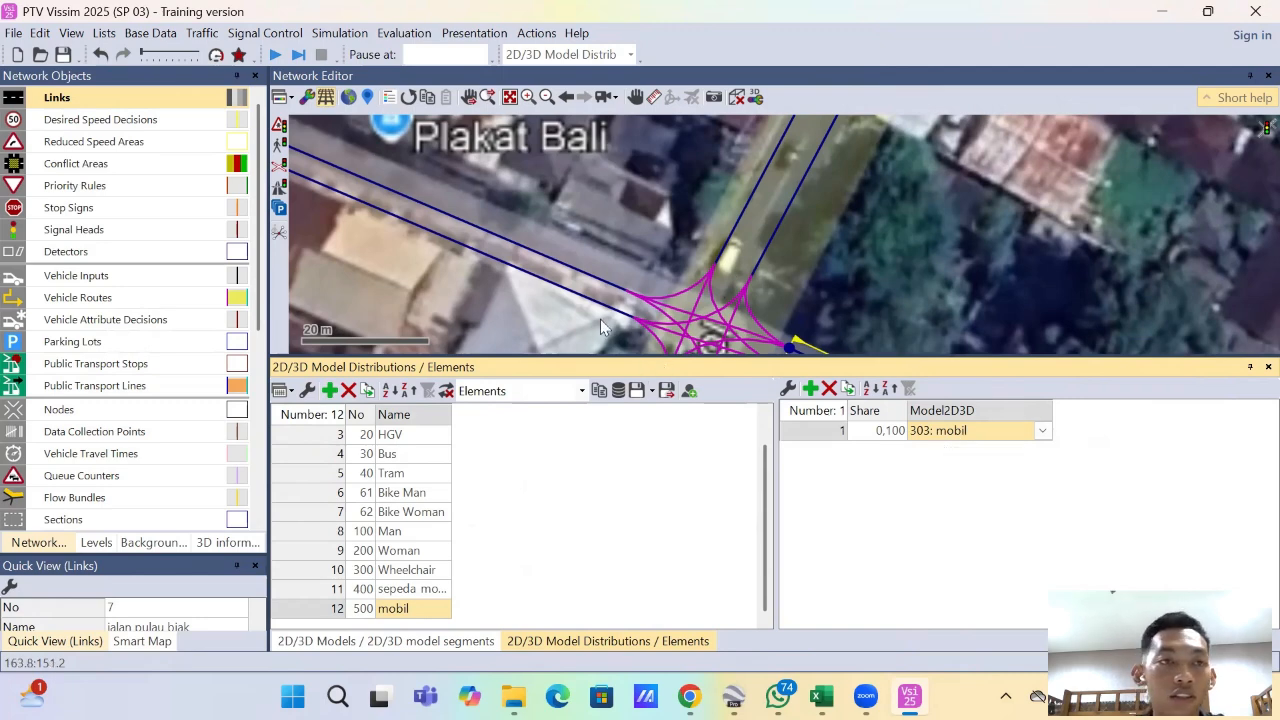
Step: Add a vehicle type named "sepeda motor" with category Bike and vehicle model "400: sepeda motor"
{"action": "left_click", "coordinate": [166, 37]}
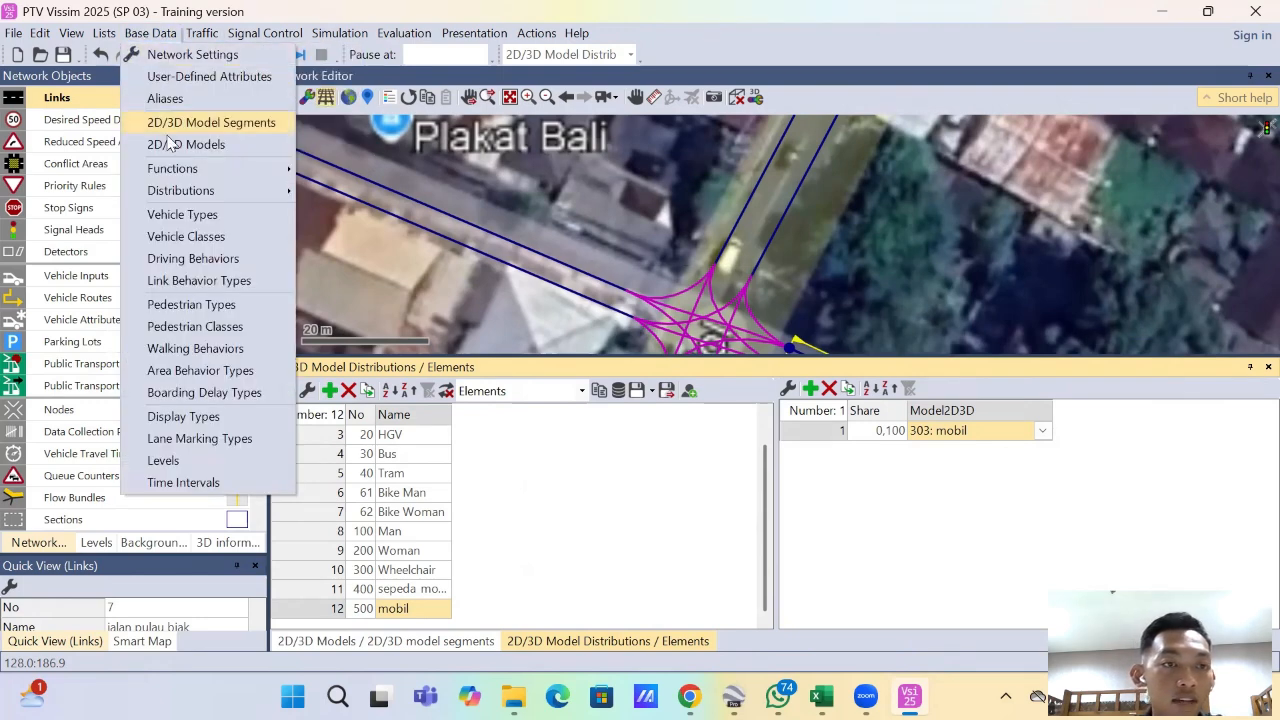
{"action": "left_click", "coordinate": [182, 214]}
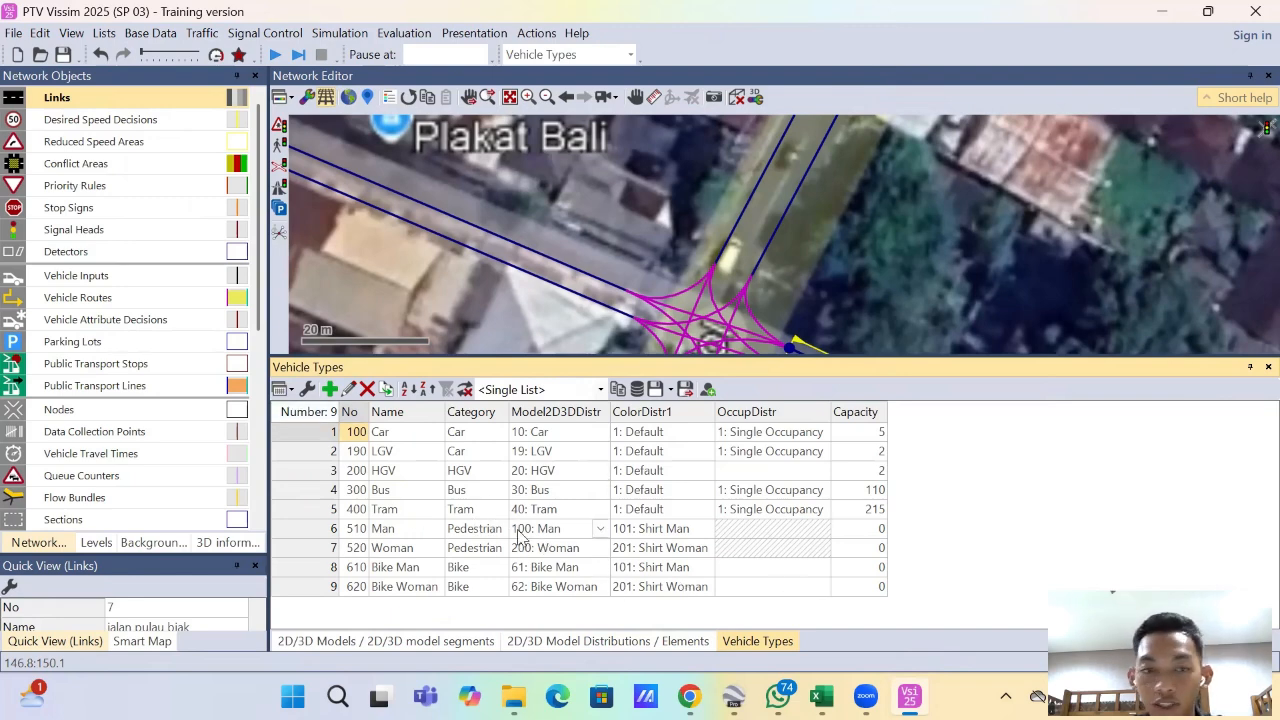
{"action": "left_click", "coordinate": [329, 390]}
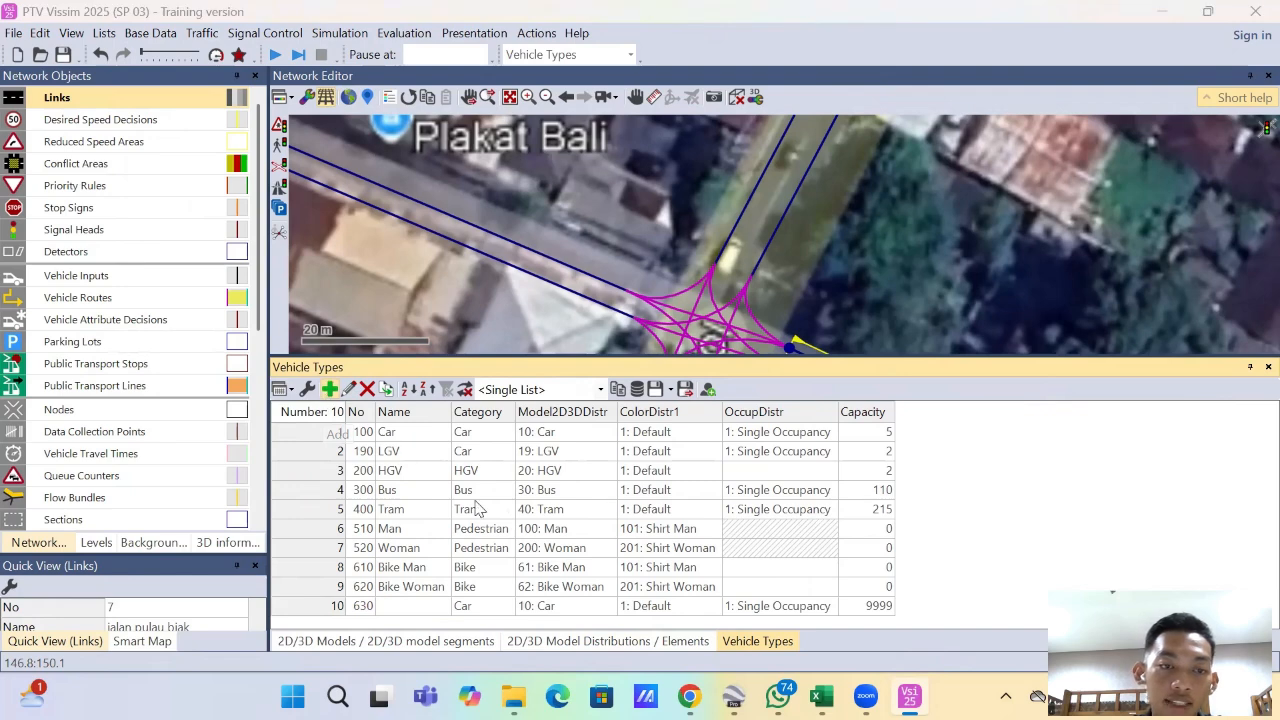
{"action": "left_click", "coordinate": [329, 129]}
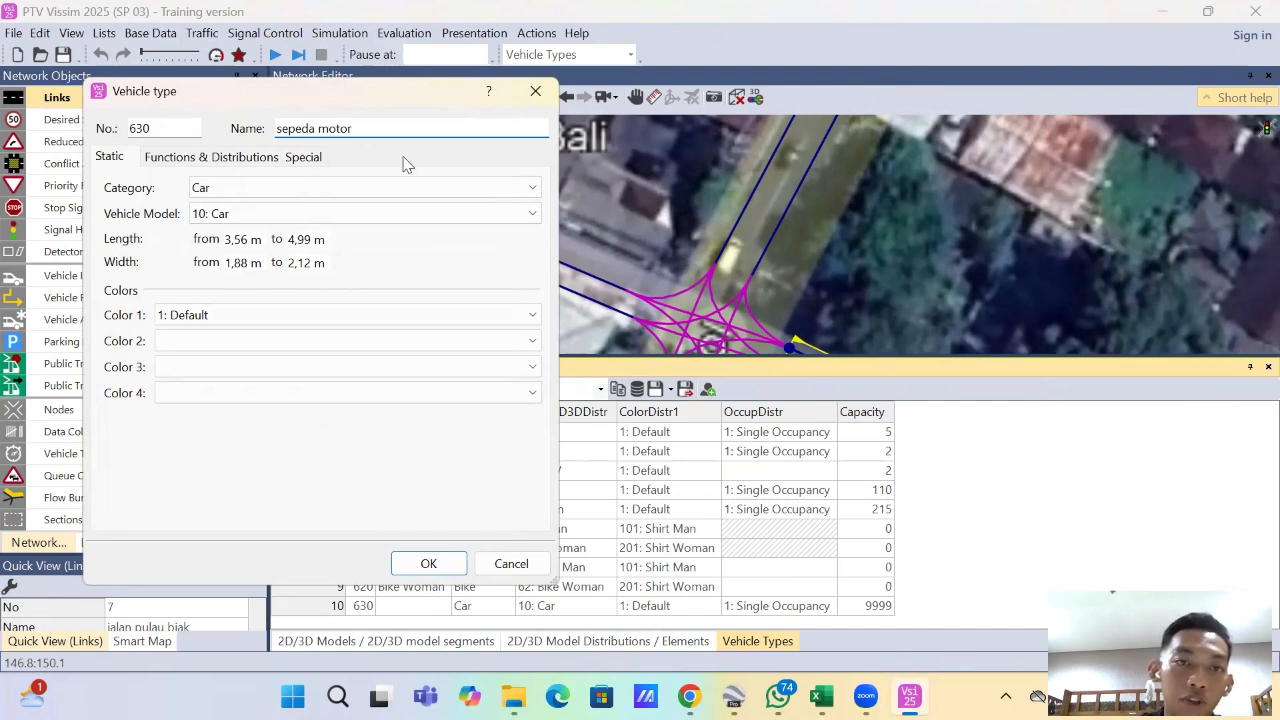
{"action": "left_click", "coordinate": [434, 187]}
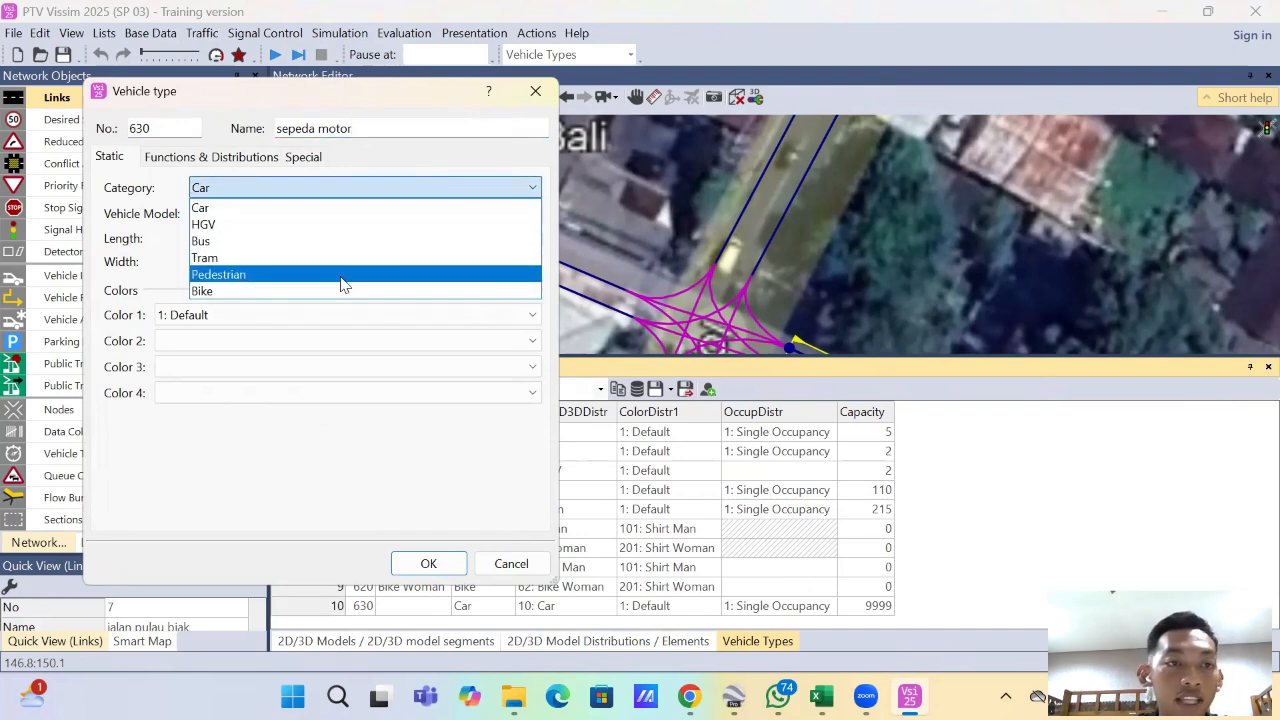
{"action": "left_click", "coordinate": [330, 291]}
{"action": "left_click", "coordinate": [363, 214]}
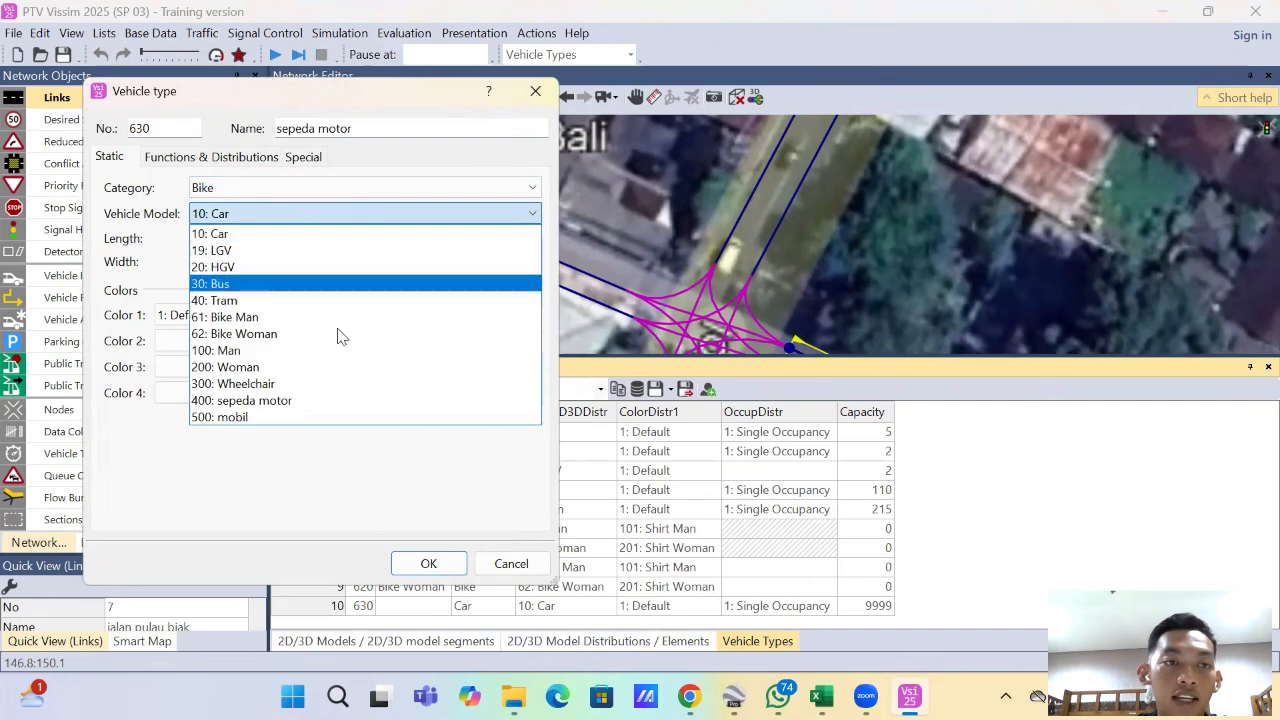
{"action": "left_click", "coordinate": [293, 408]}
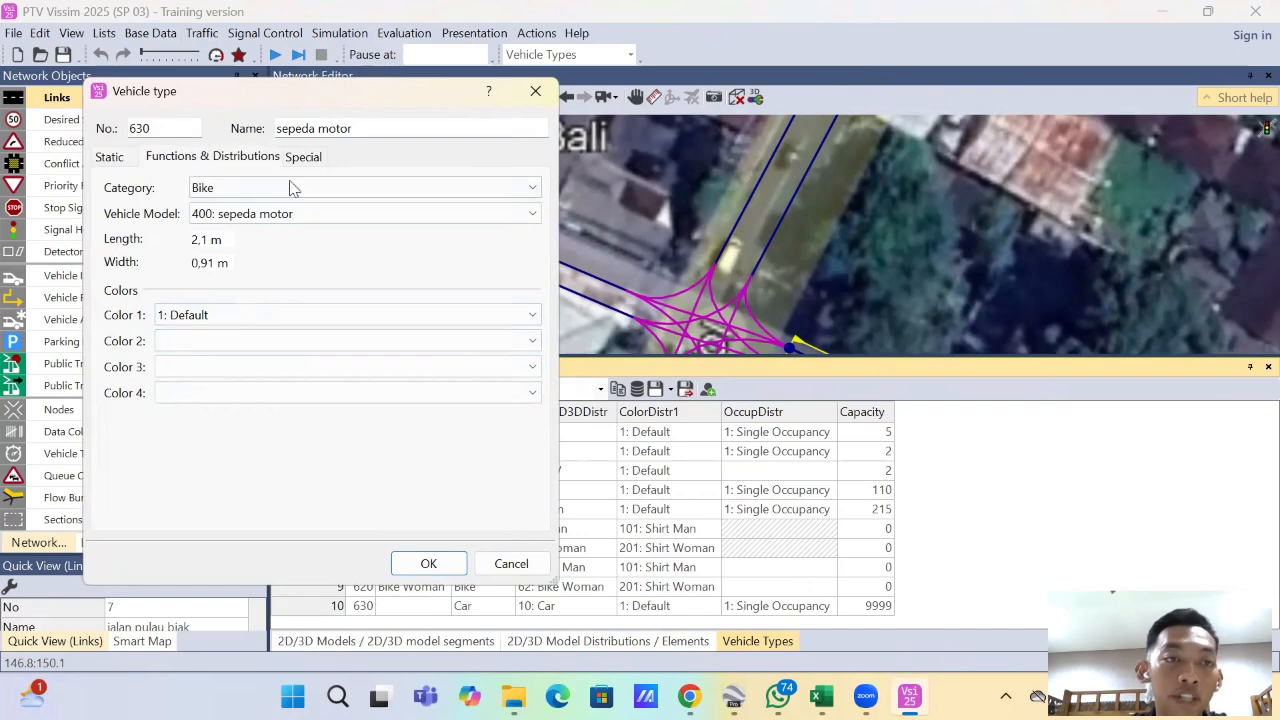
Step: Set the maximum and desired acceleration functions of the "sepeda motor" vehicle type to "6: Bike"
{"action": "left_click", "coordinate": [210, 157]}
{"action": "left_click", "coordinate": [390, 189]}
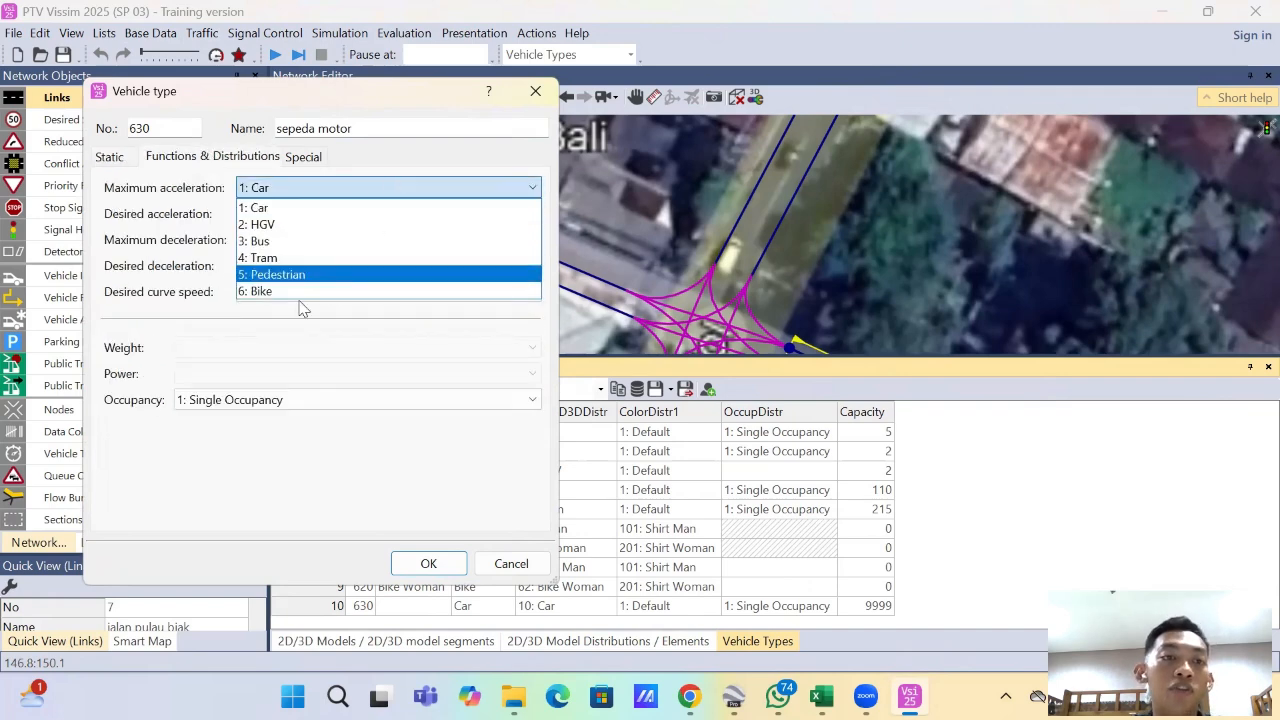
{"action": "left_click", "coordinate": [303, 310]}
{"action": "left_click", "coordinate": [354, 189]}
{"action": "left_click", "coordinate": [317, 290]}
{"action": "left_click", "coordinate": [335, 216]}
{"action": "left_click", "coordinate": [322, 300]}
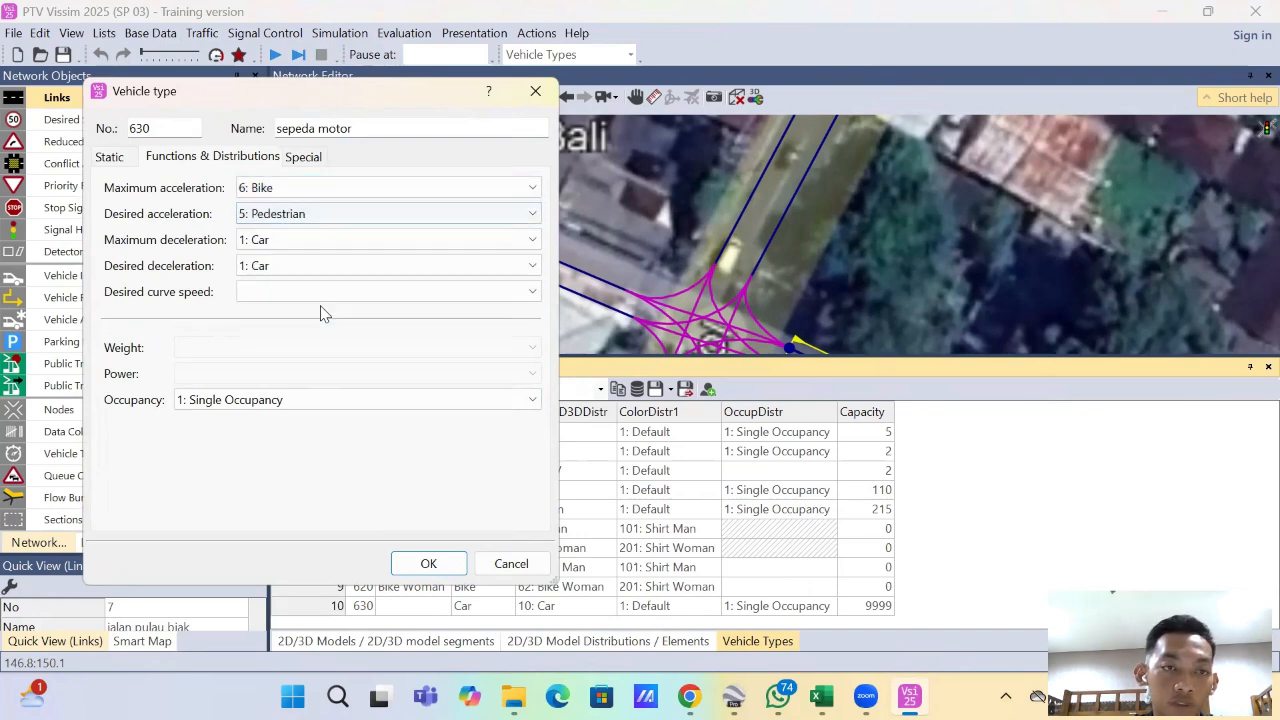
{"action": "left_click", "coordinate": [336, 222]}
{"action": "left_click", "coordinate": [316, 316]}
Step: Set the maximum and desired deceleration functions of the "sepeda motor" vehicle type to "6: Bike" and accept the vehicle type
{"action": "left_click", "coordinate": [330, 241]}
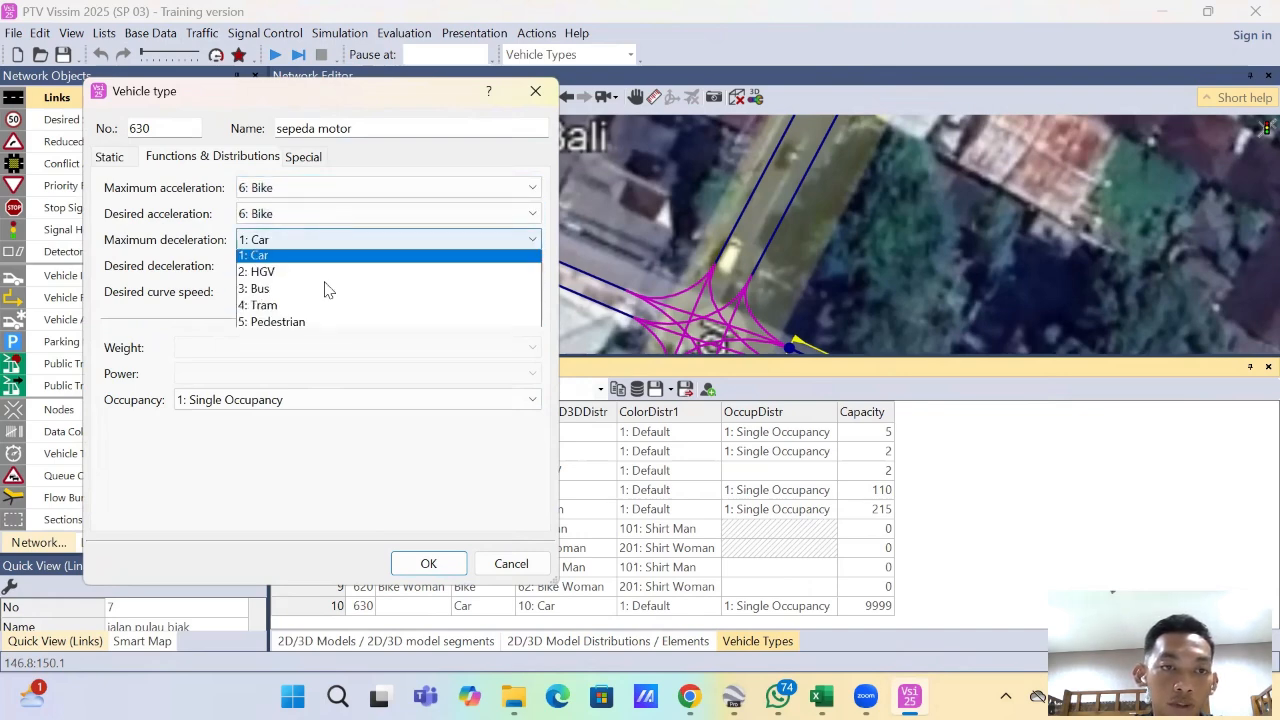
{"action": "left_click", "coordinate": [306, 342]}
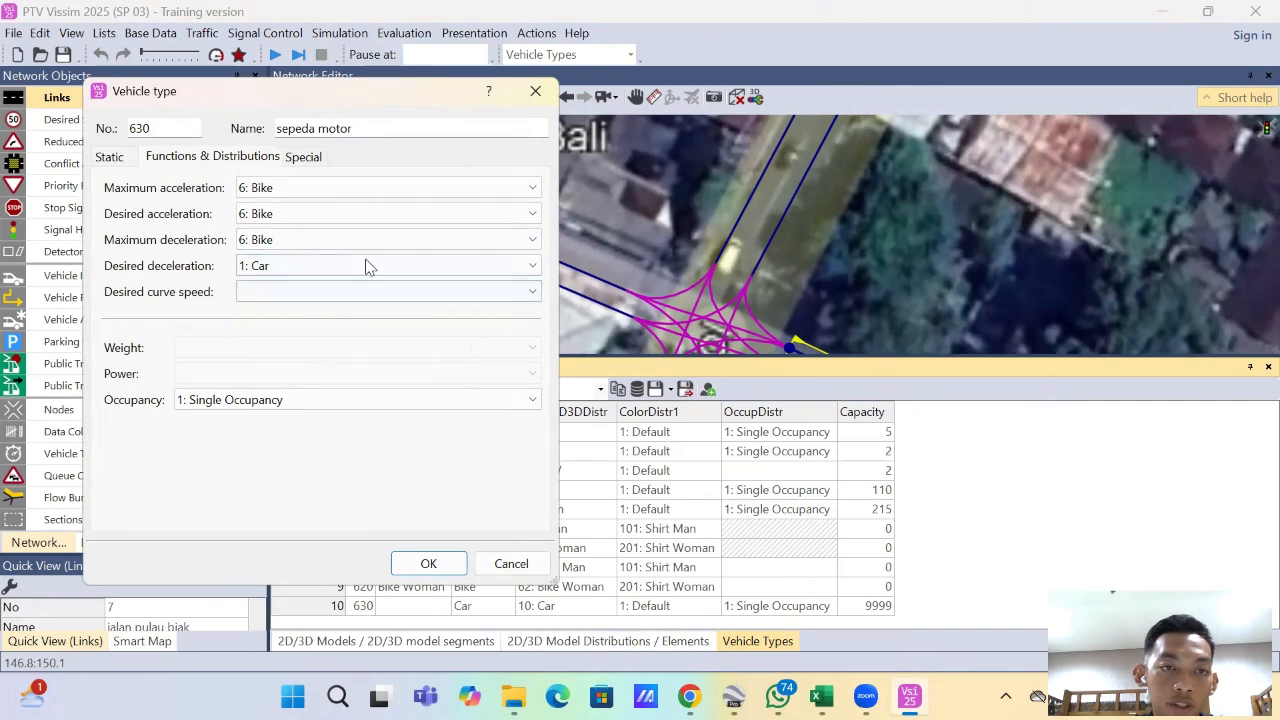
{"action": "left_click", "coordinate": [370, 268]}
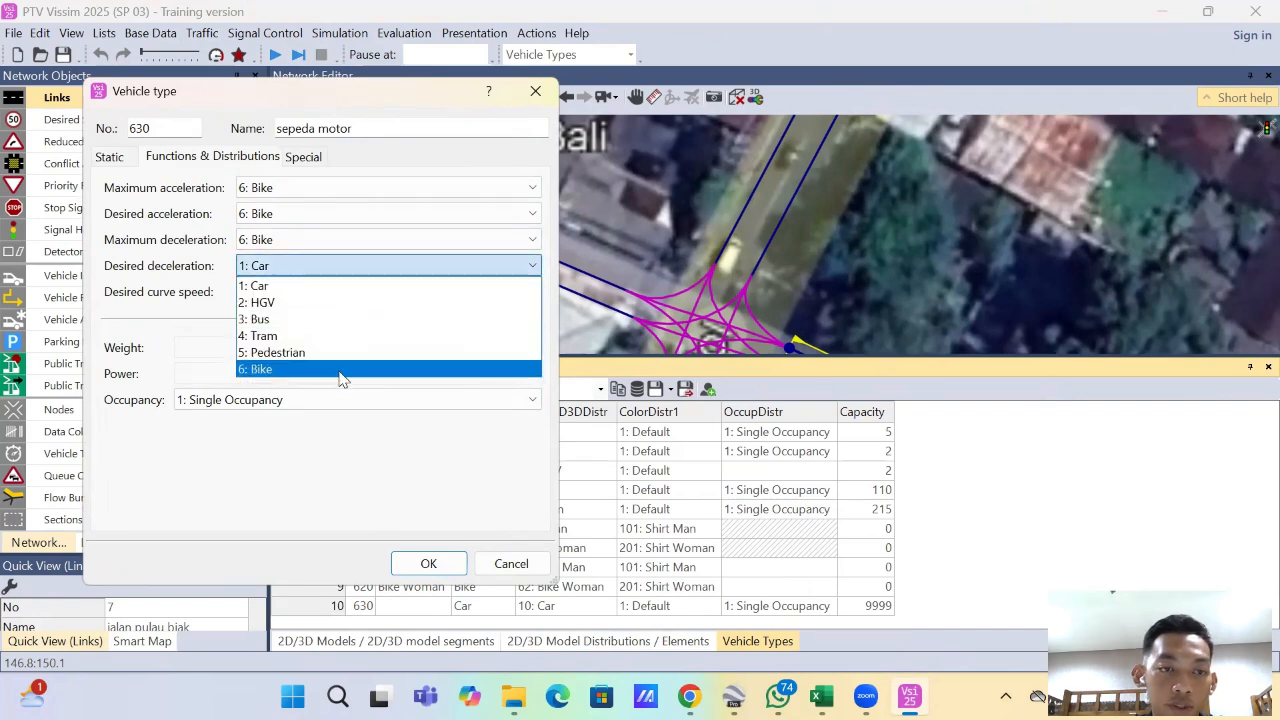
{"action": "left_click", "coordinate": [338, 365]}
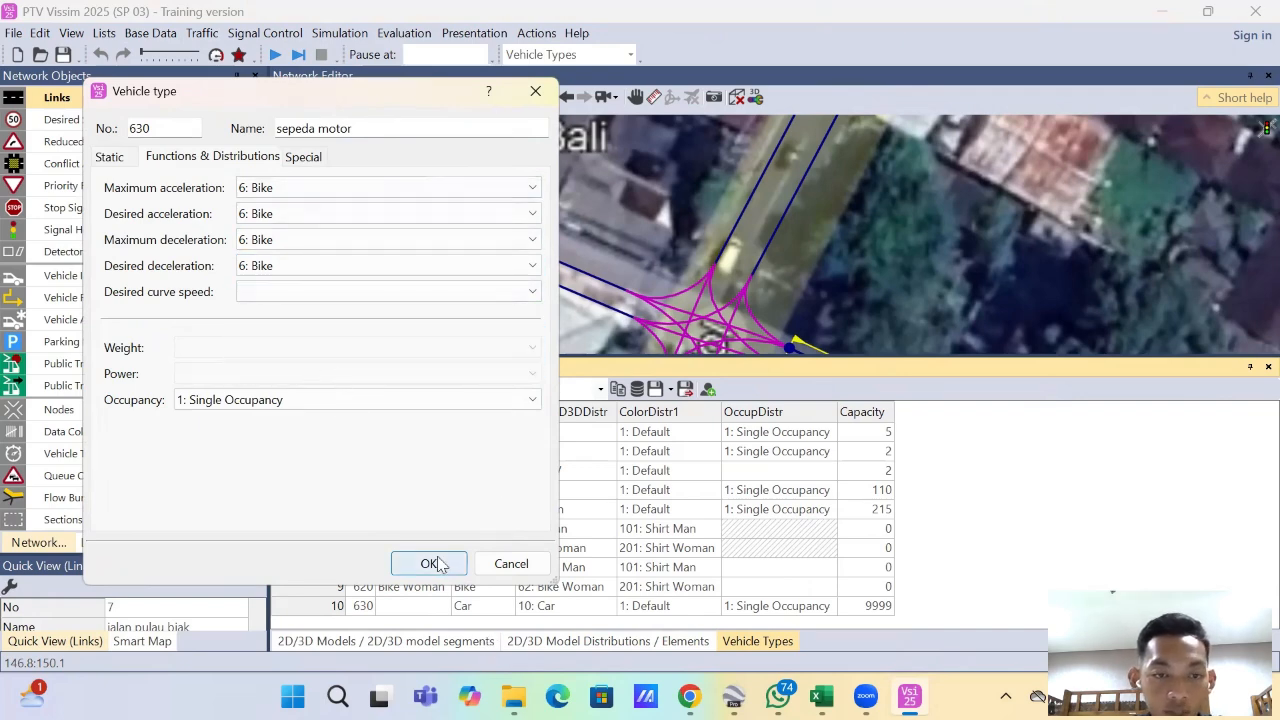
{"action": "left_click", "coordinate": [432, 563]}
Step: Add a vehicle type named "mobil", keeping category Car and vehicle model "10: Car"
{"action": "left_click", "coordinate": [332, 389]}
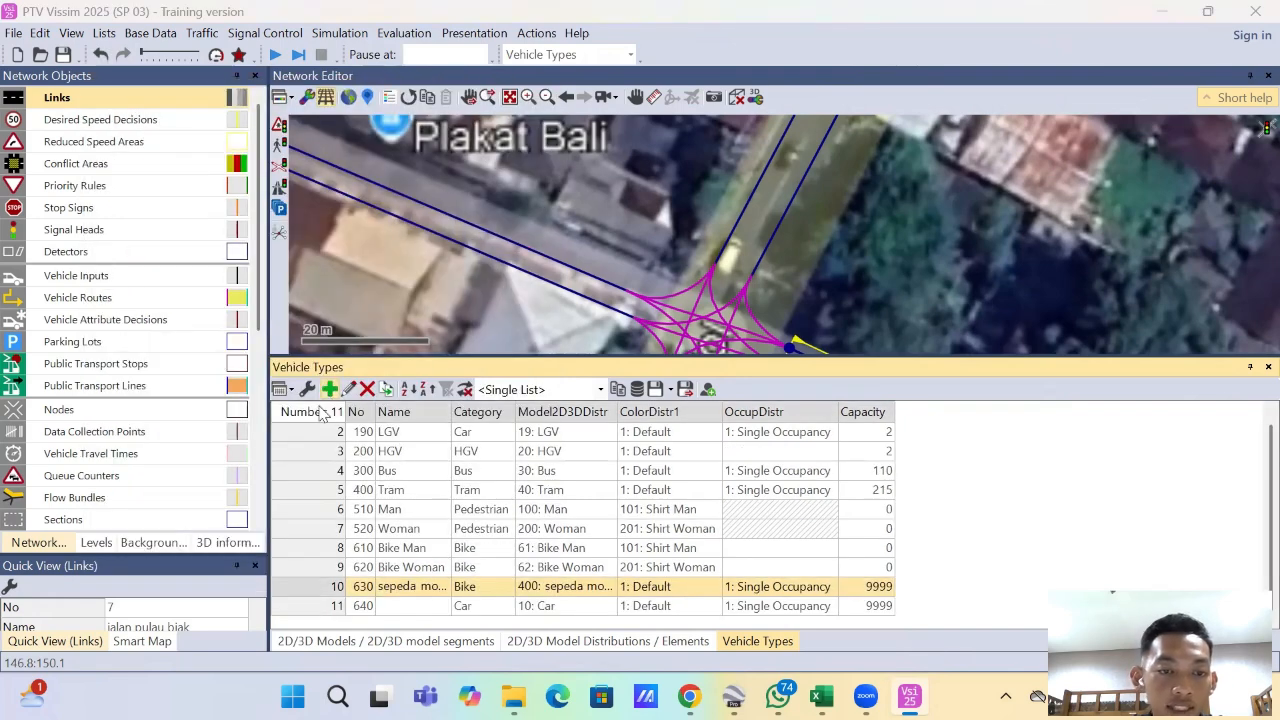
{"action": "left_click", "coordinate": [318, 128]}
{"action": "type", "text": "mobil"}
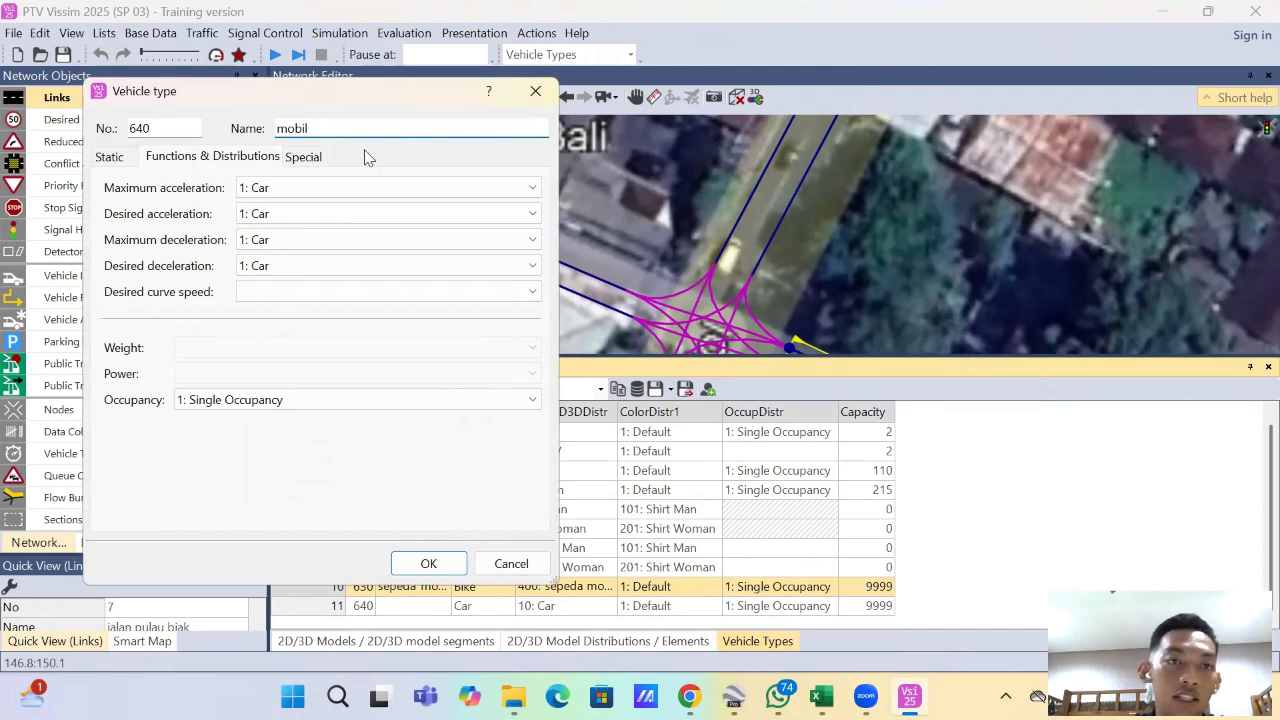
{"action": "left_click", "coordinate": [110, 157]}
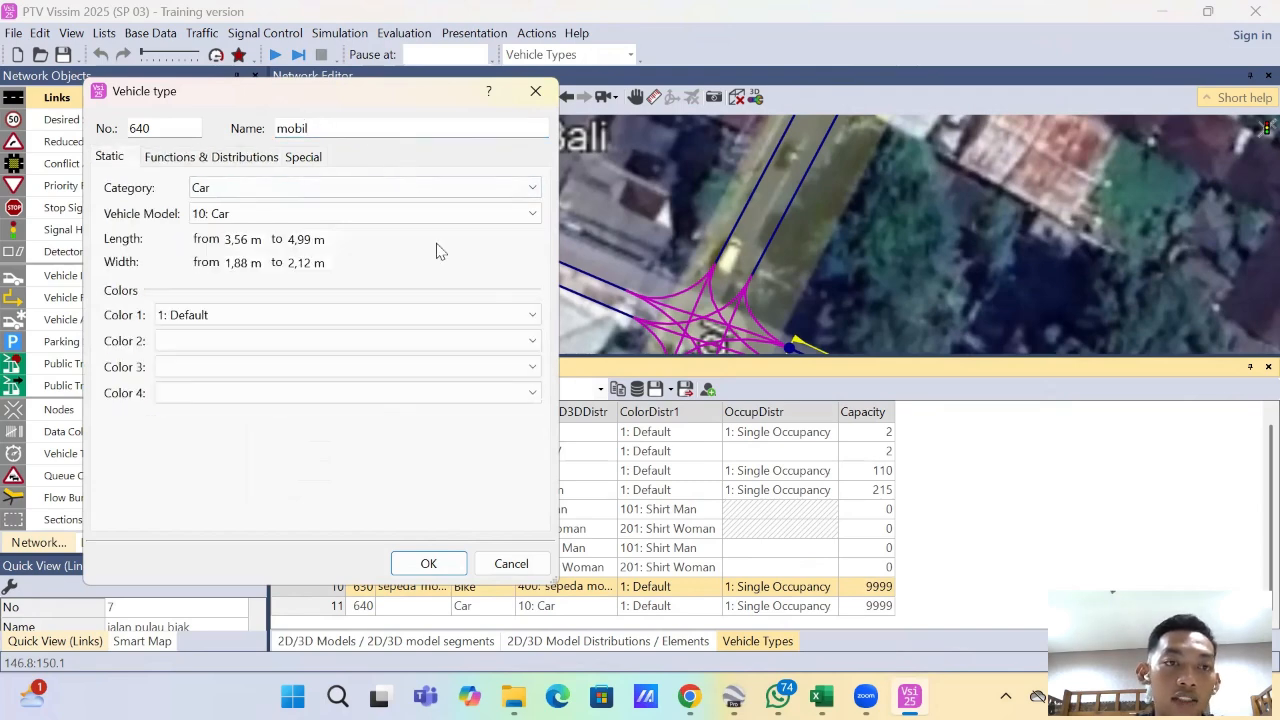
{"action": "left_click", "coordinate": [428, 563]}
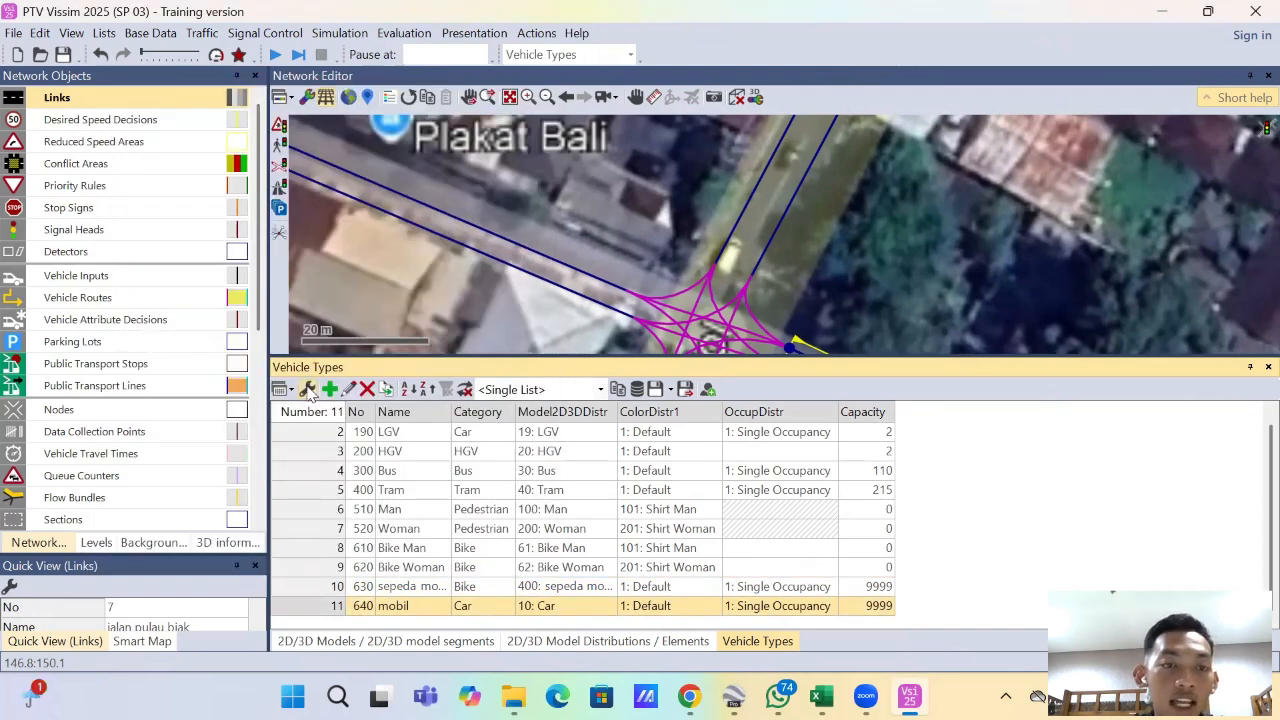
{"action": "left_click", "coordinate": [329, 389]}
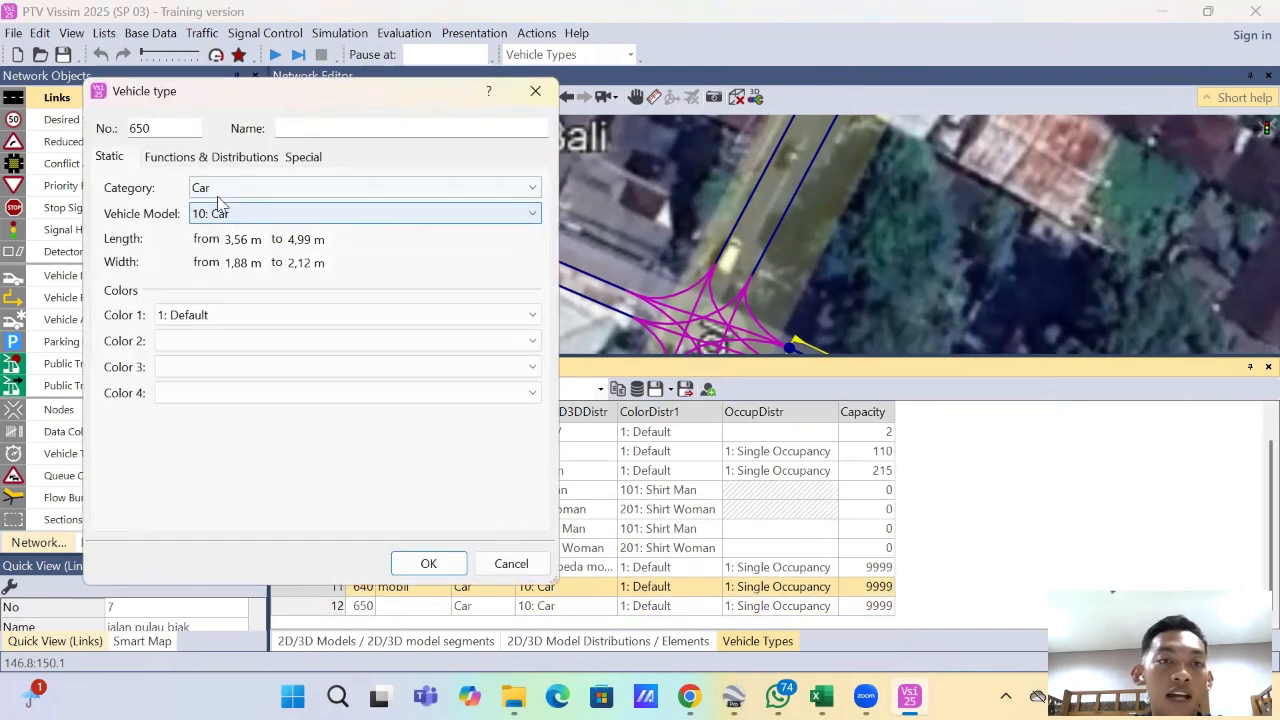
{"action": "left_click", "coordinate": [256, 193]}
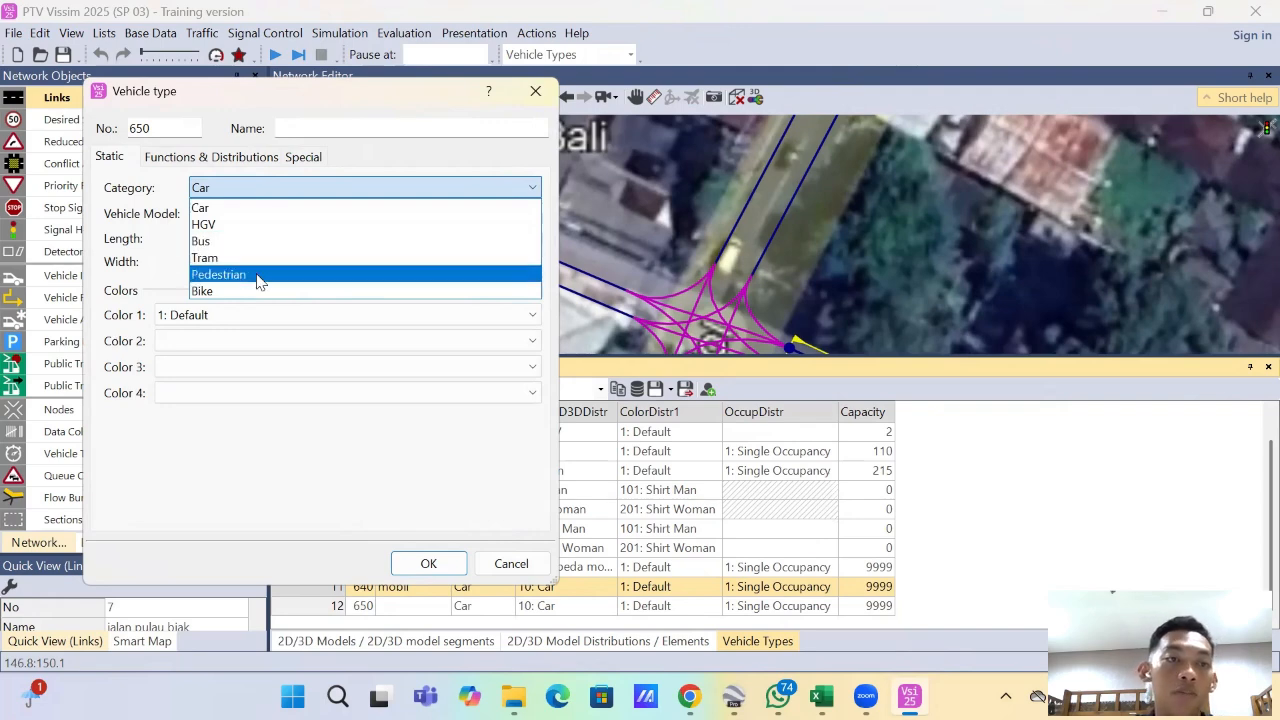
{"action": "left_click", "coordinate": [168, 253]}
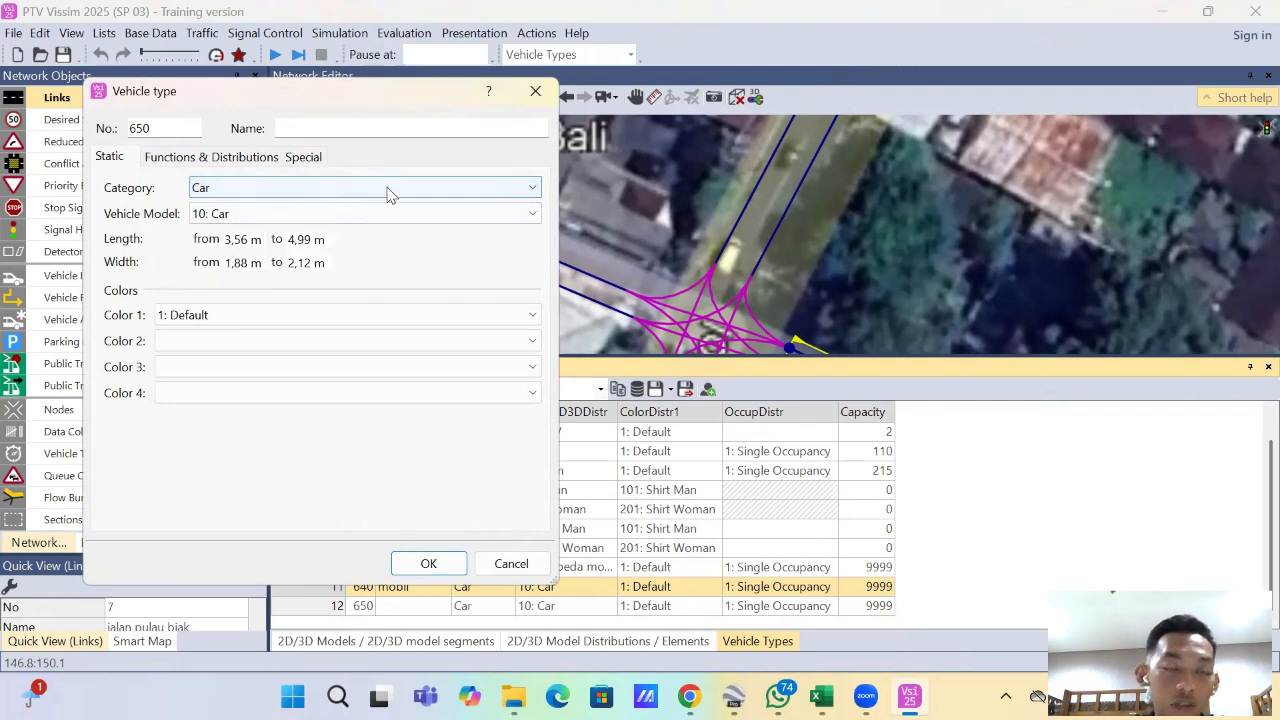
{"action": "left_click", "coordinate": [512, 563]}
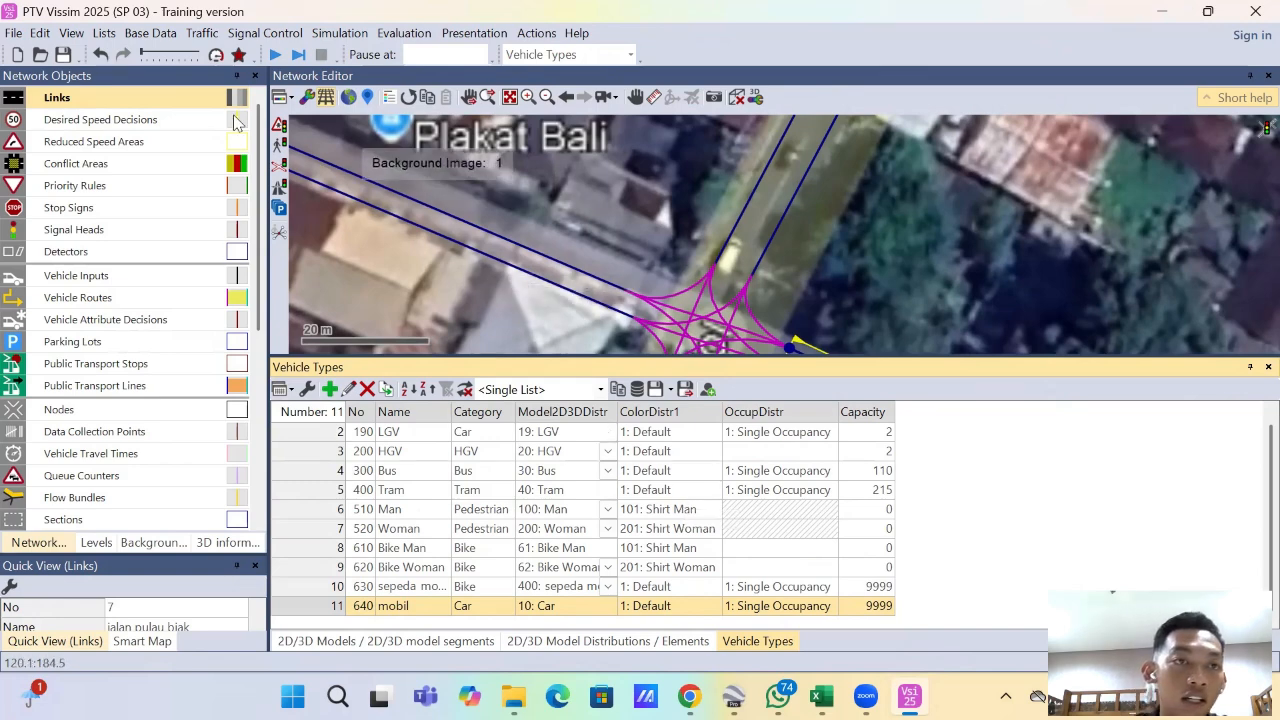
Step: Open the vehicle classes list and add a class named "sepeda motor"
{"action": "left_click", "coordinate": [163, 33]}
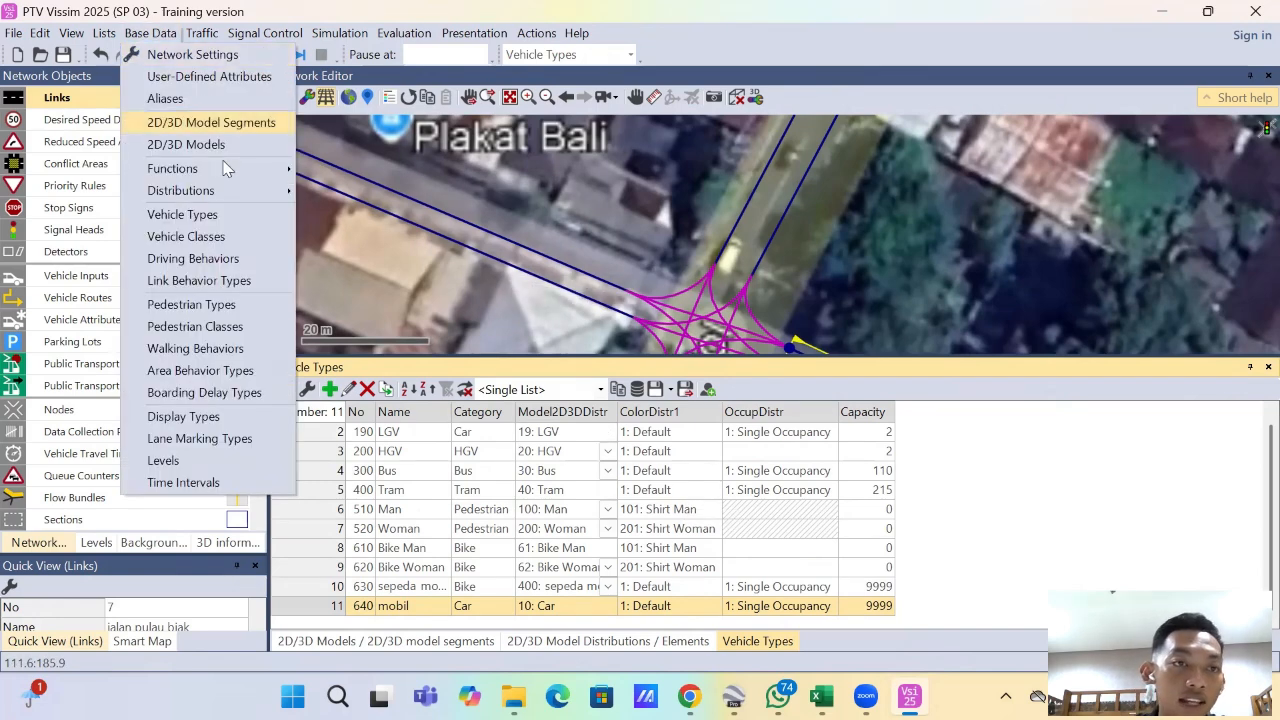
{"action": "left_click", "coordinate": [224, 233]}
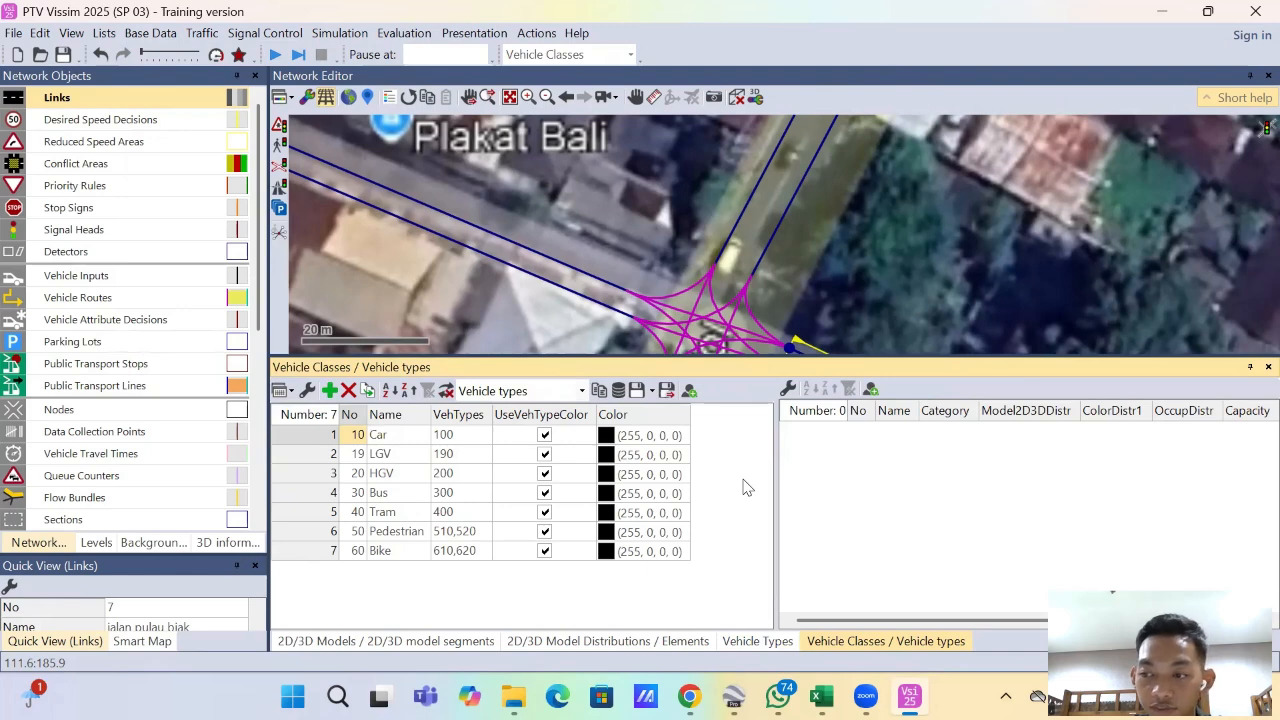
{"action": "left_click", "coordinate": [329, 390]}
{"action": "left_click", "coordinate": [413, 571]}
{"action": "type", "text": "se"}
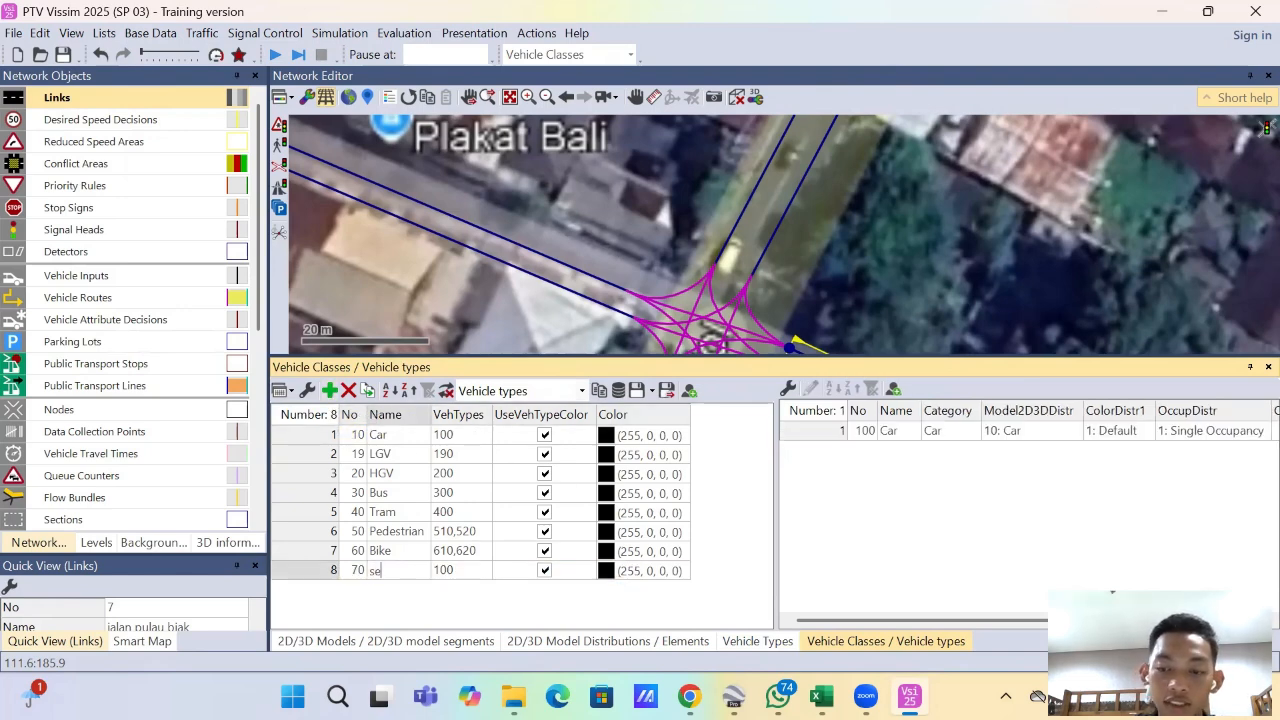
{"action": "type", "text": "peda motor"}
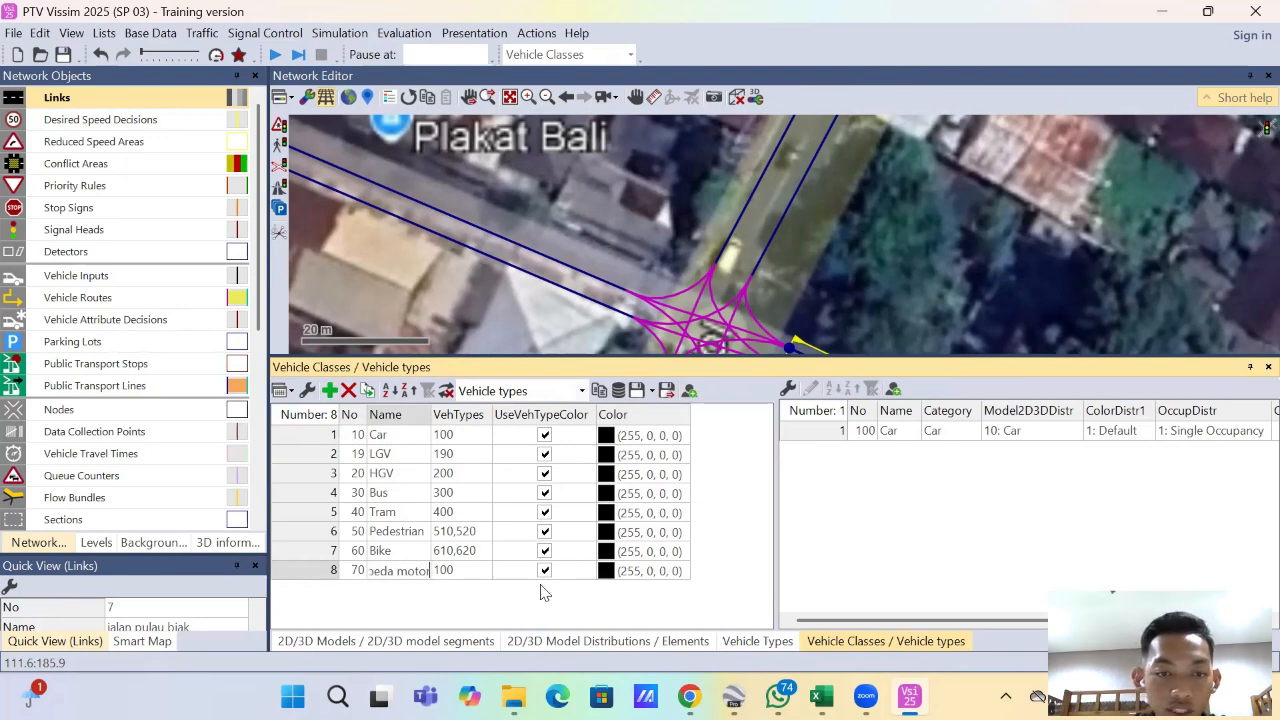
{"action": "key", "text": "Return"}
Step: Assign vehicle type "630: sepeda motor" to the "sepeda motor" class and remove "100: Car" from it
{"action": "left_click", "coordinate": [490, 571]}
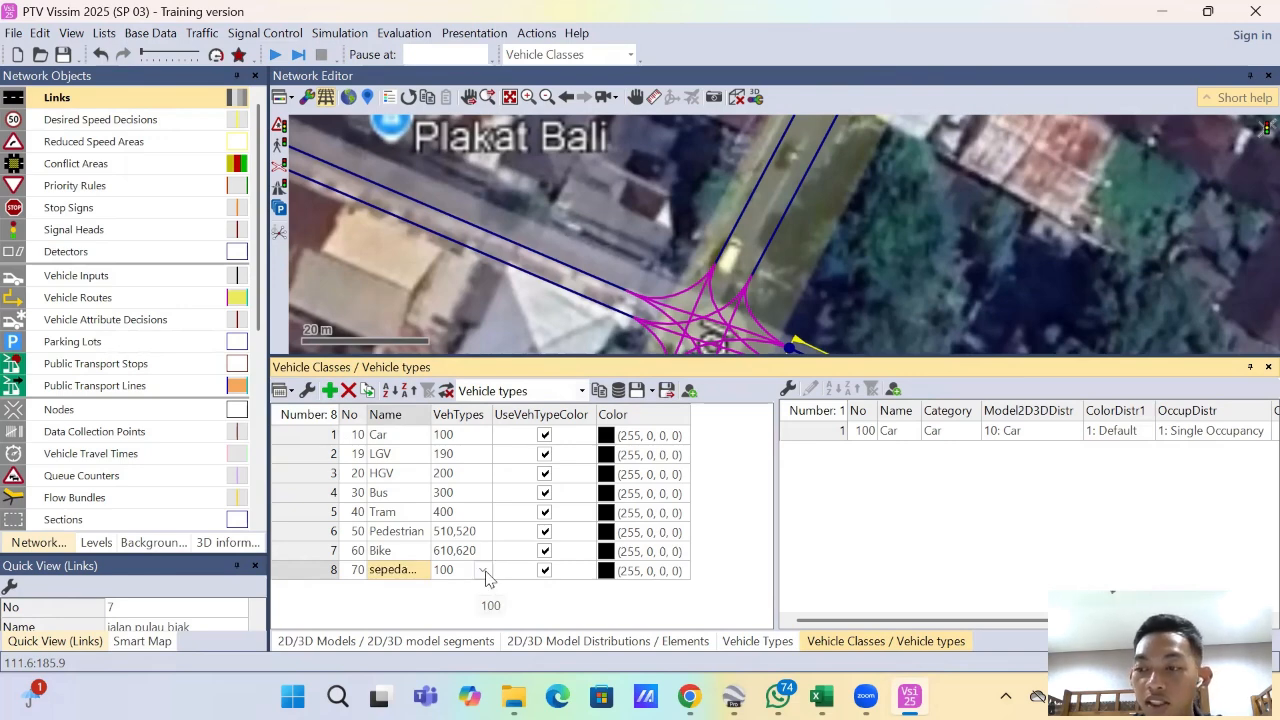
{"action": "left_click", "coordinate": [487, 576]}
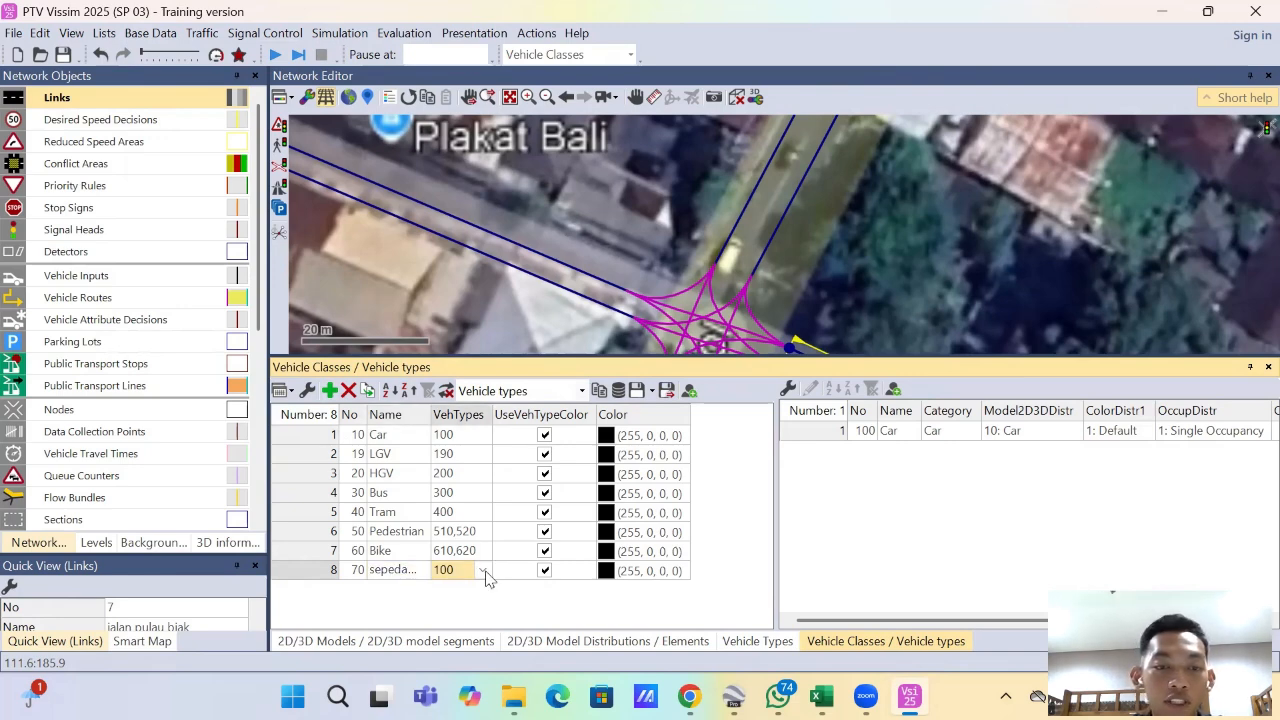
{"action": "left_click", "coordinate": [486, 578]}
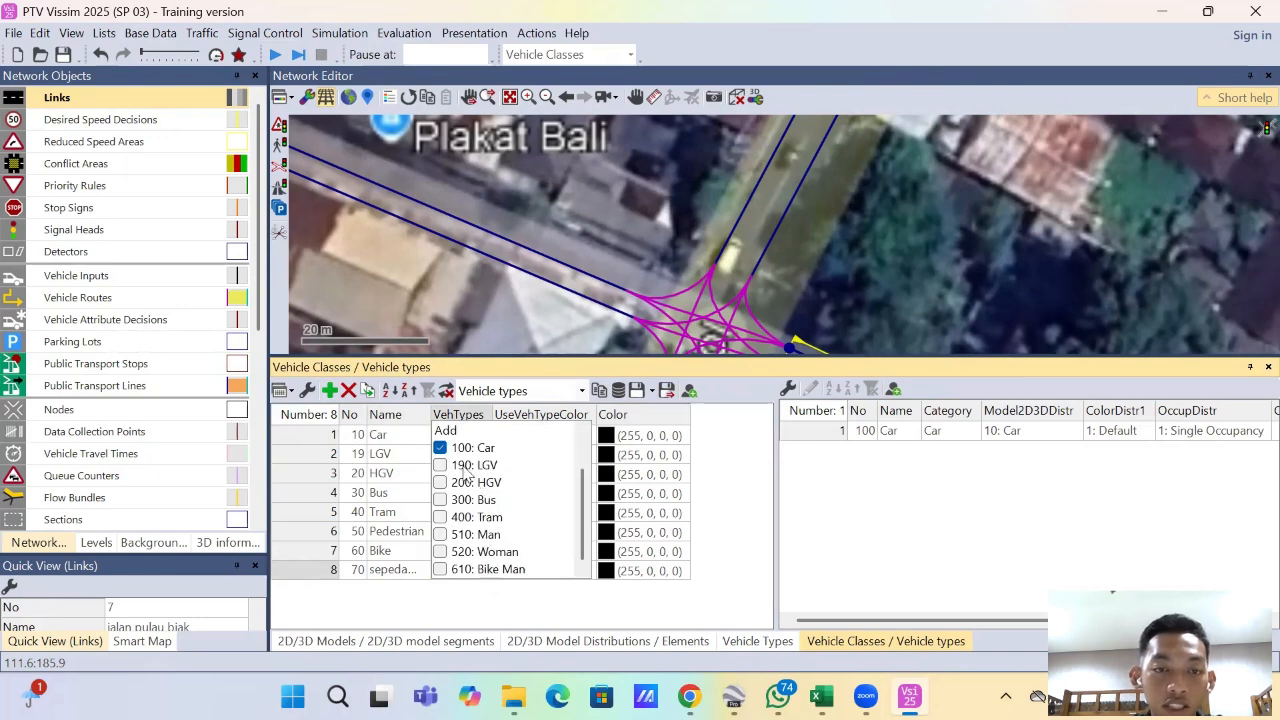
{"action": "scroll", "coordinate": [482, 492], "scroll_direction": "down", "scroll_amount": 1}
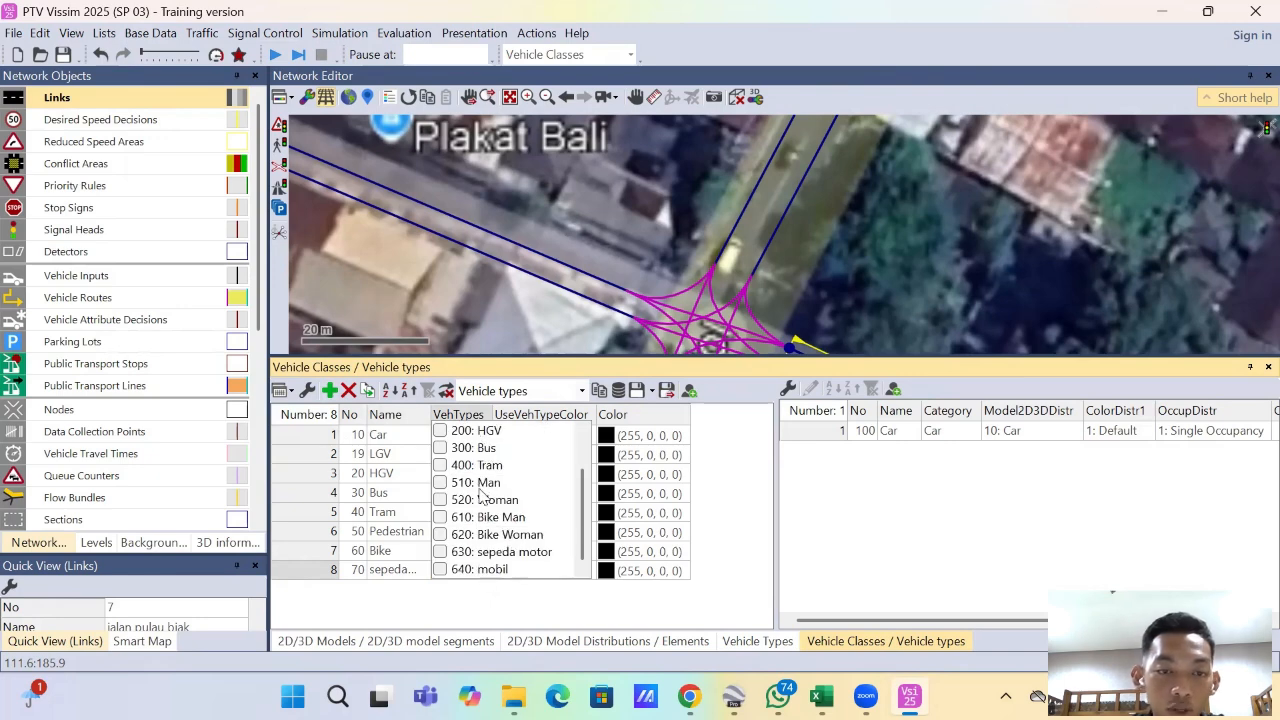
{"action": "left_click", "coordinate": [441, 552]}
{"action": "scroll", "coordinate": [503, 537], "scroll_direction": "up", "scroll_amount": 2}
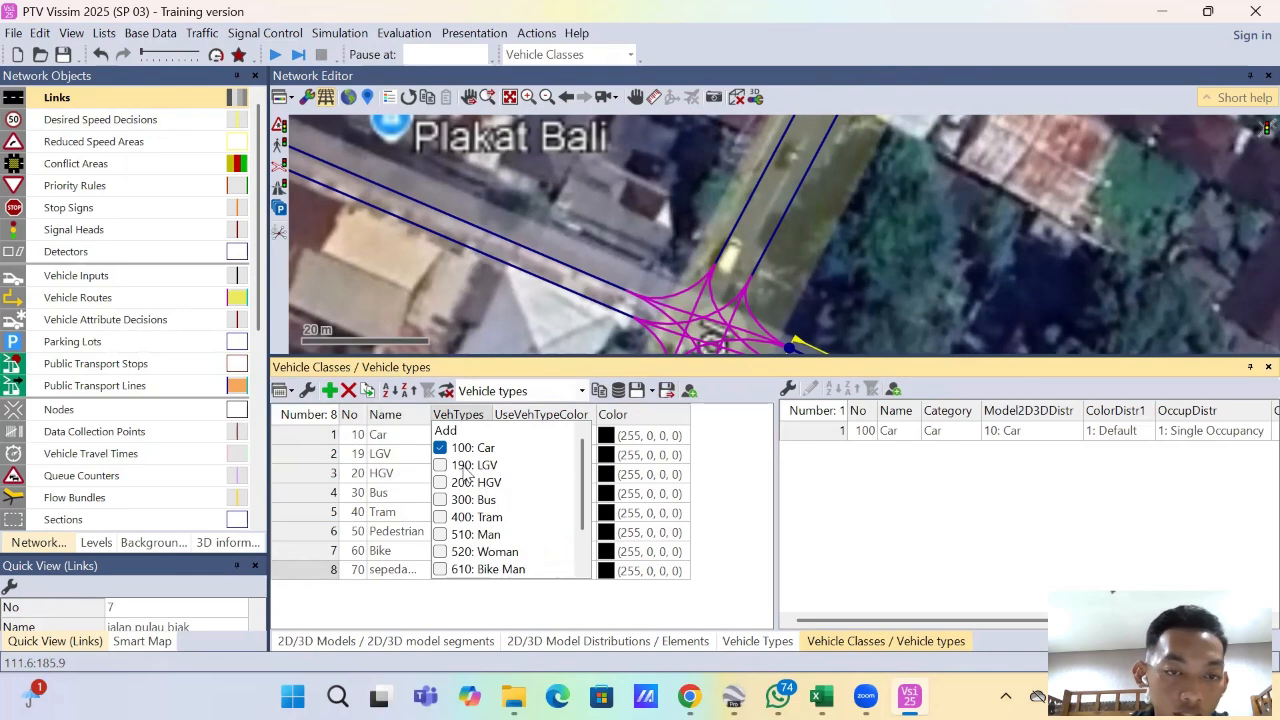
{"action": "left_click", "coordinate": [440, 449]}
{"action": "scroll", "coordinate": [492, 520], "scroll_direction": "down", "scroll_amount": 1}
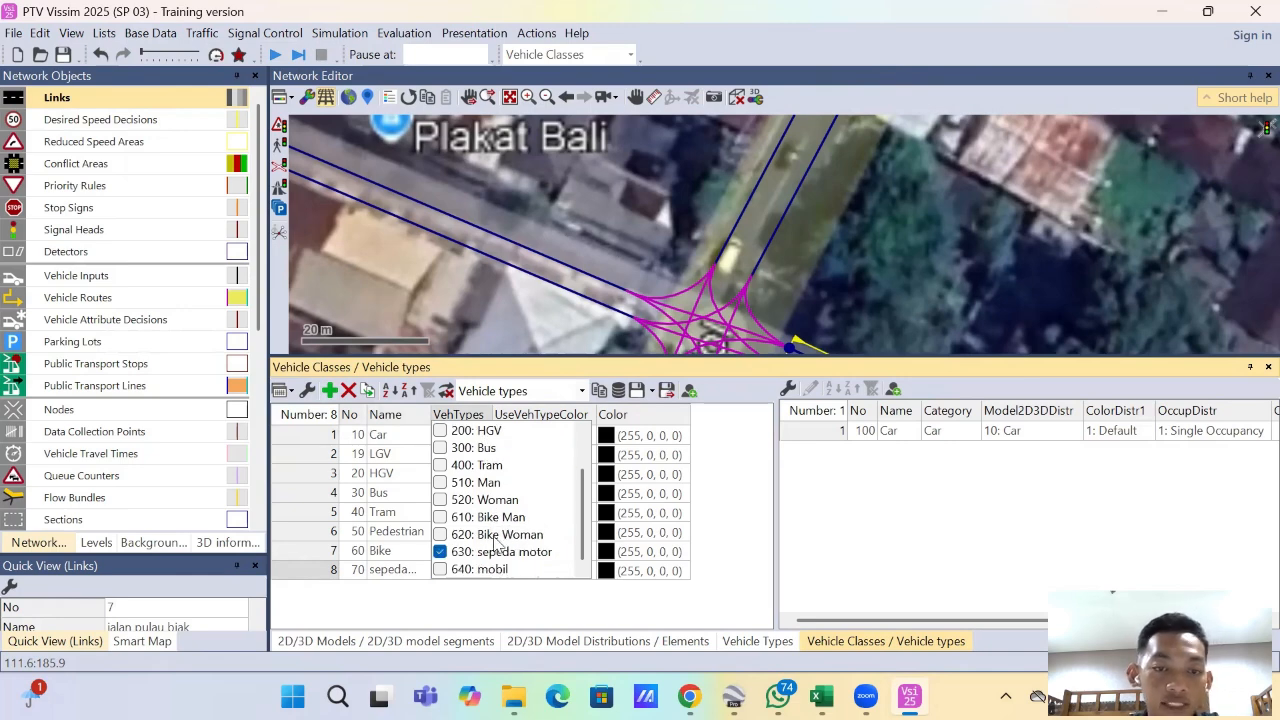
{"action": "left_click", "coordinate": [463, 601]}
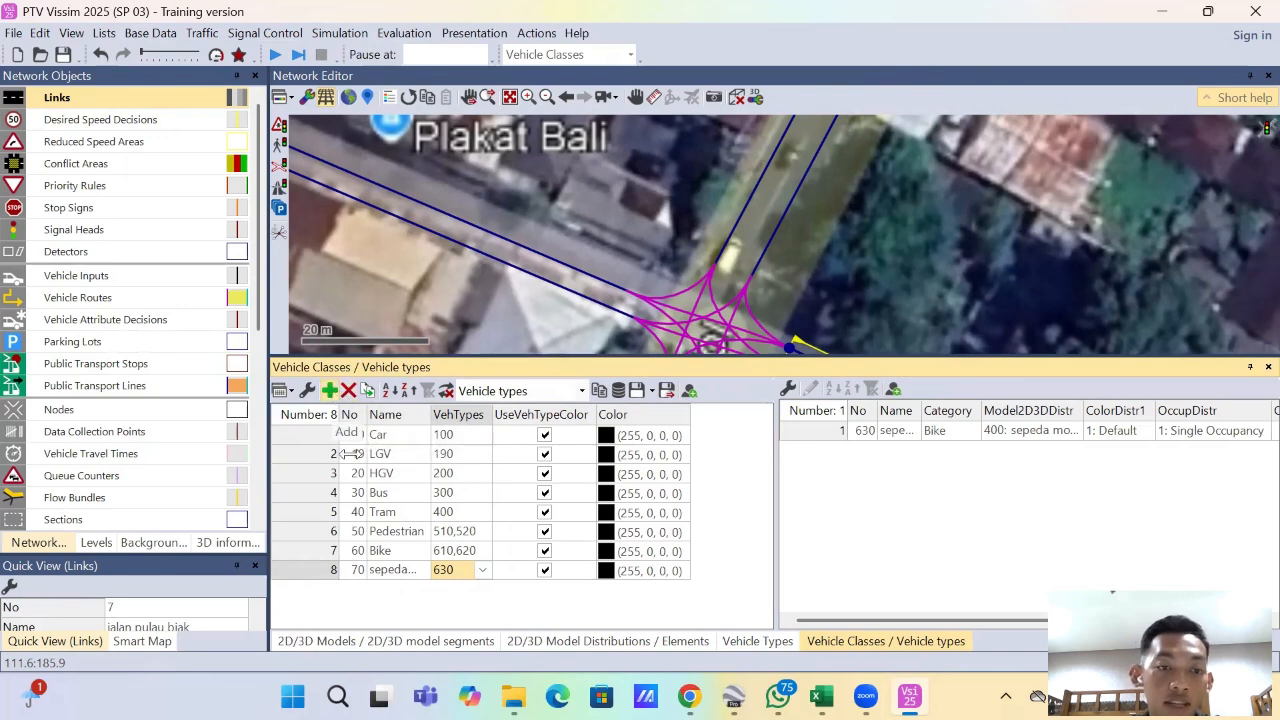
Step: Add a vehicle class named "mobil" to the vehicle classes list
{"action": "left_click", "coordinate": [375, 590]}
{"action": "type", "text": "m"}
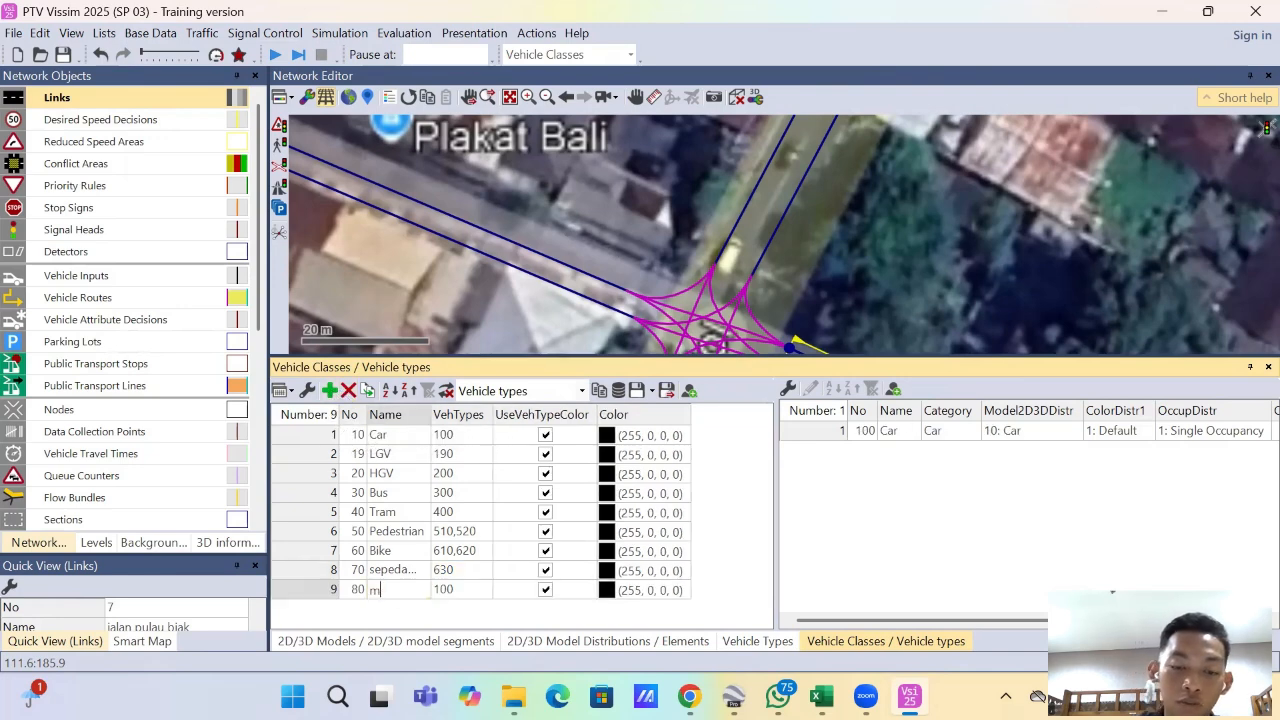
{"action": "type", "text": "obil"}
Step: Assign vehicle type "640: mobil" to the "mobil" class and remove "100: Car" from it
{"action": "left_click", "coordinate": [470, 588]}
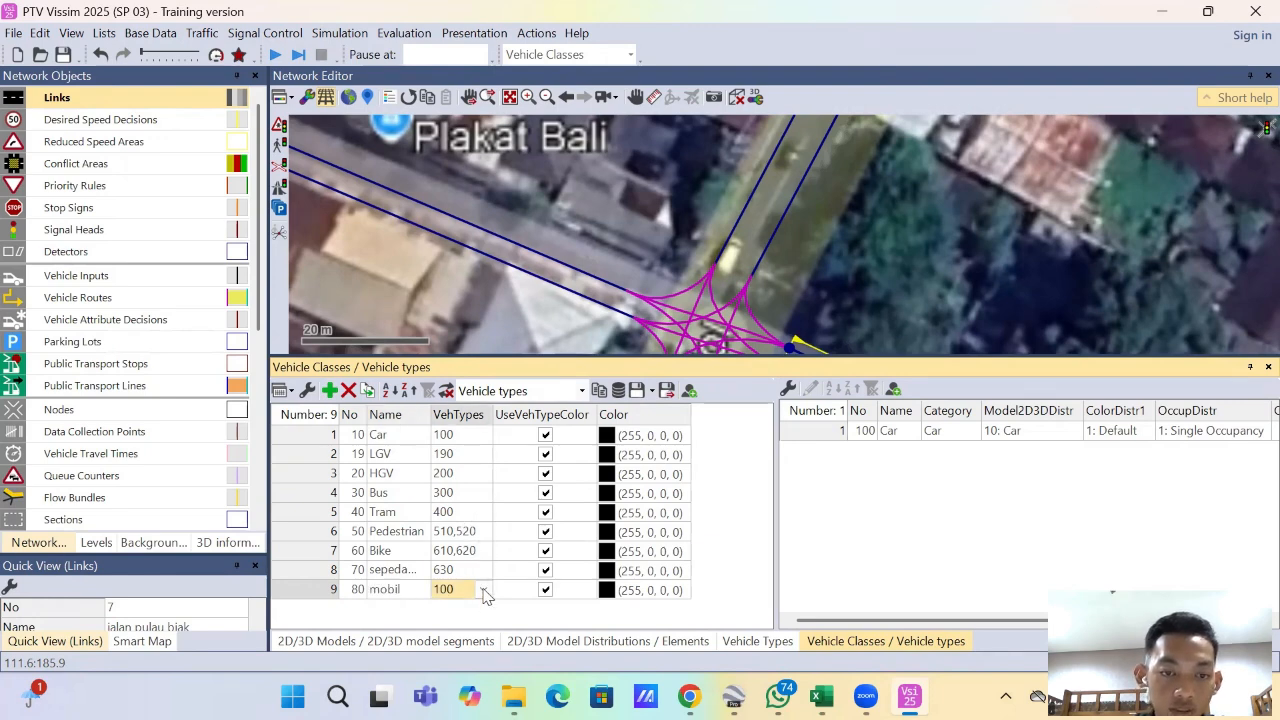
{"action": "left_click", "coordinate": [483, 590]}
{"action": "scroll", "coordinate": [477, 548], "scroll_direction": "down", "scroll_amount": 1}
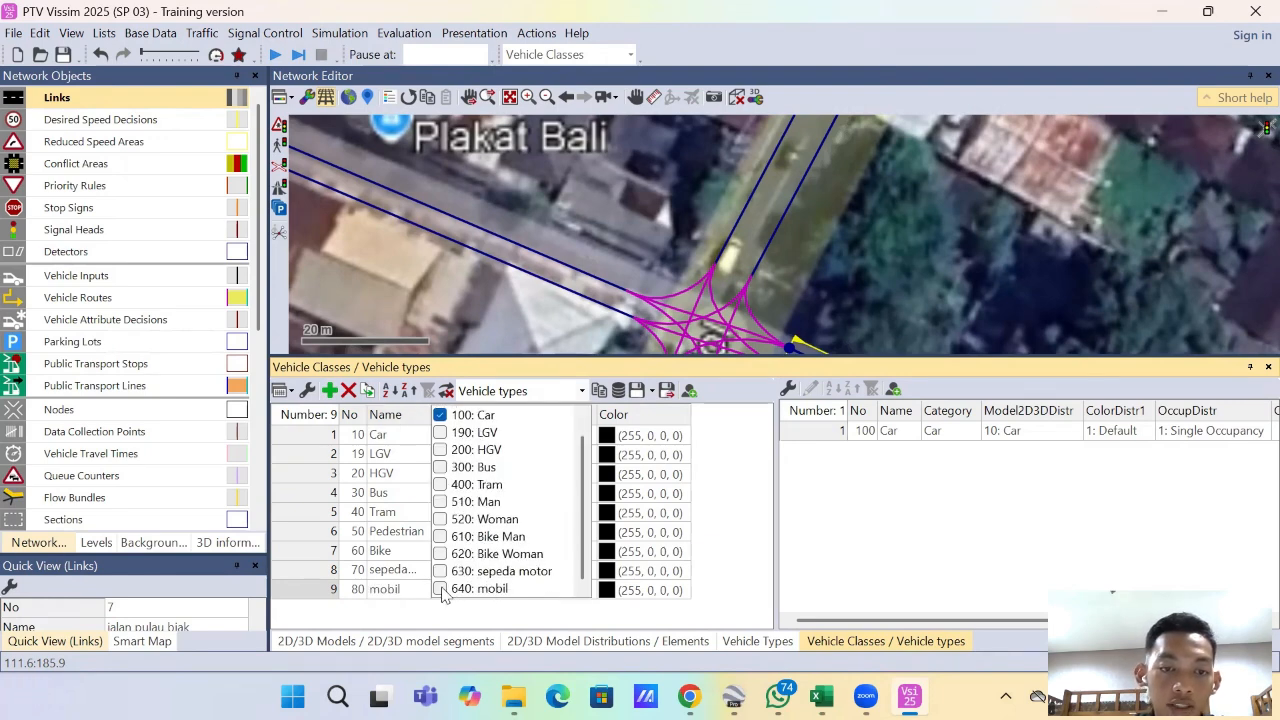
{"action": "left_click", "coordinate": [441, 589]}
{"action": "left_click", "coordinate": [440, 417]}
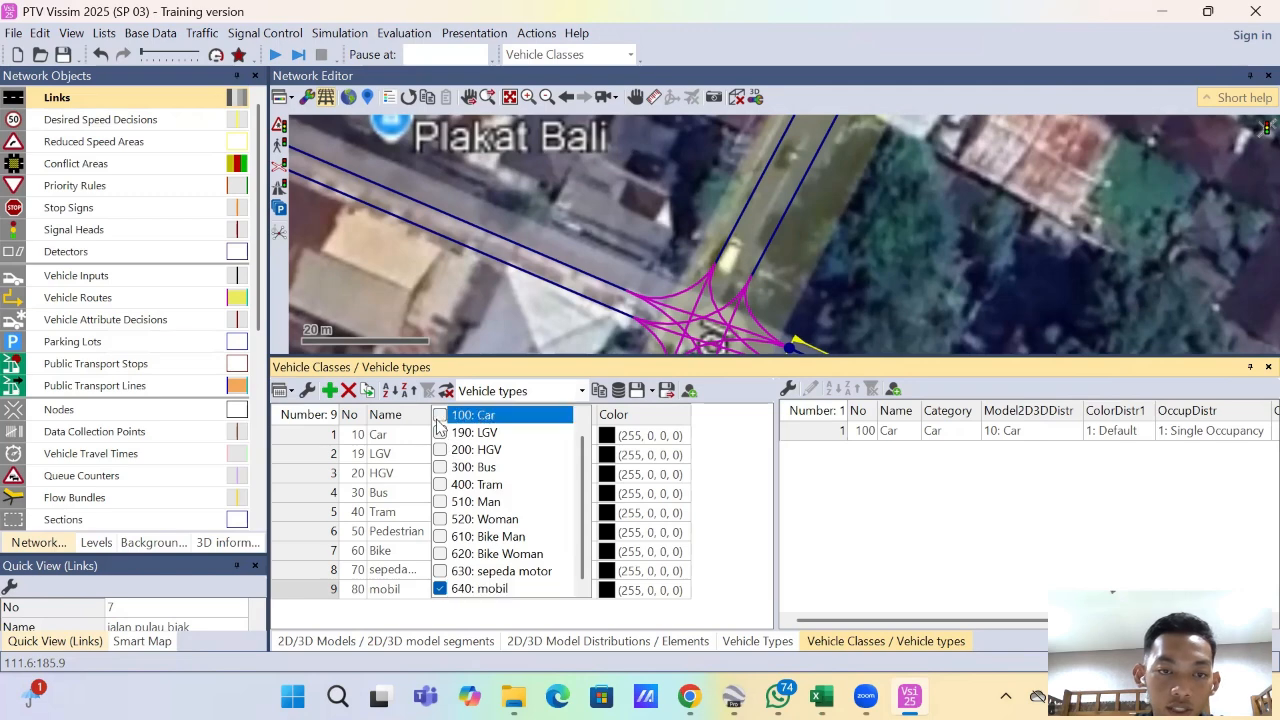
{"action": "left_click", "coordinate": [453, 618]}
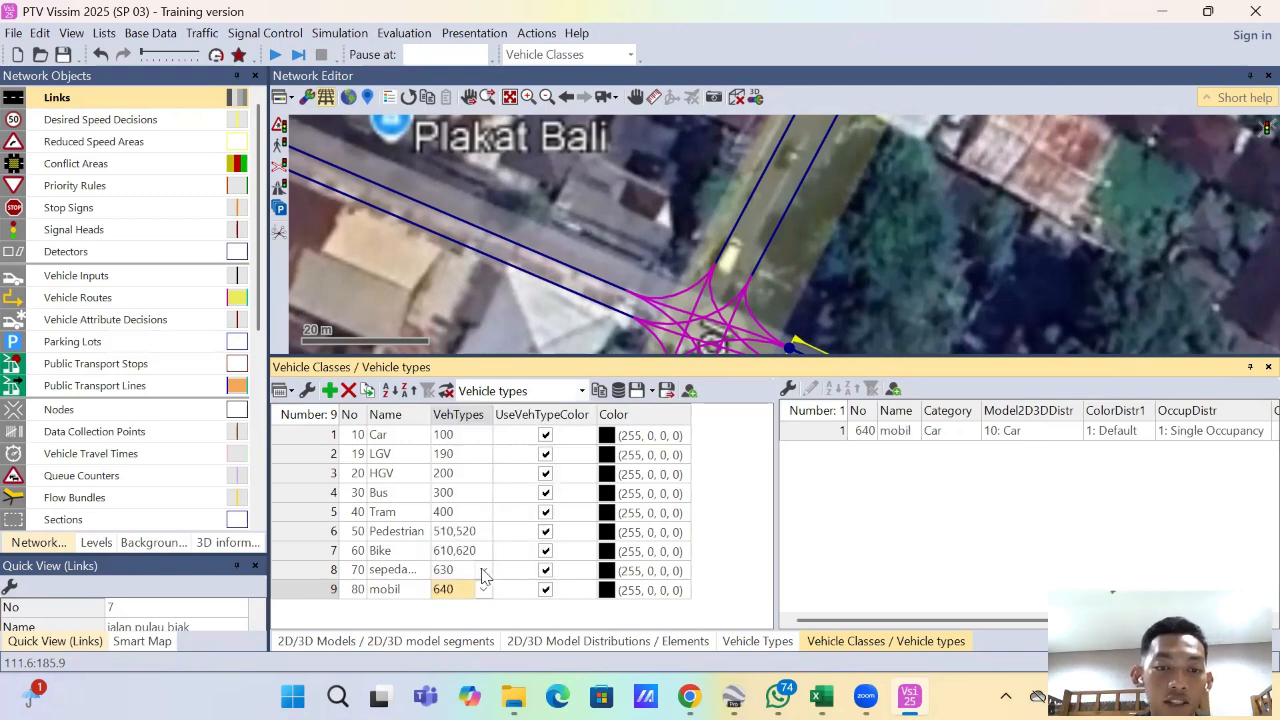
Step: Review the vehicle types assigned to the "sepeda motor" and "mobil" classes
{"action": "left_click", "coordinate": [483, 577]}
{"action": "left_click", "coordinate": [485, 574]}
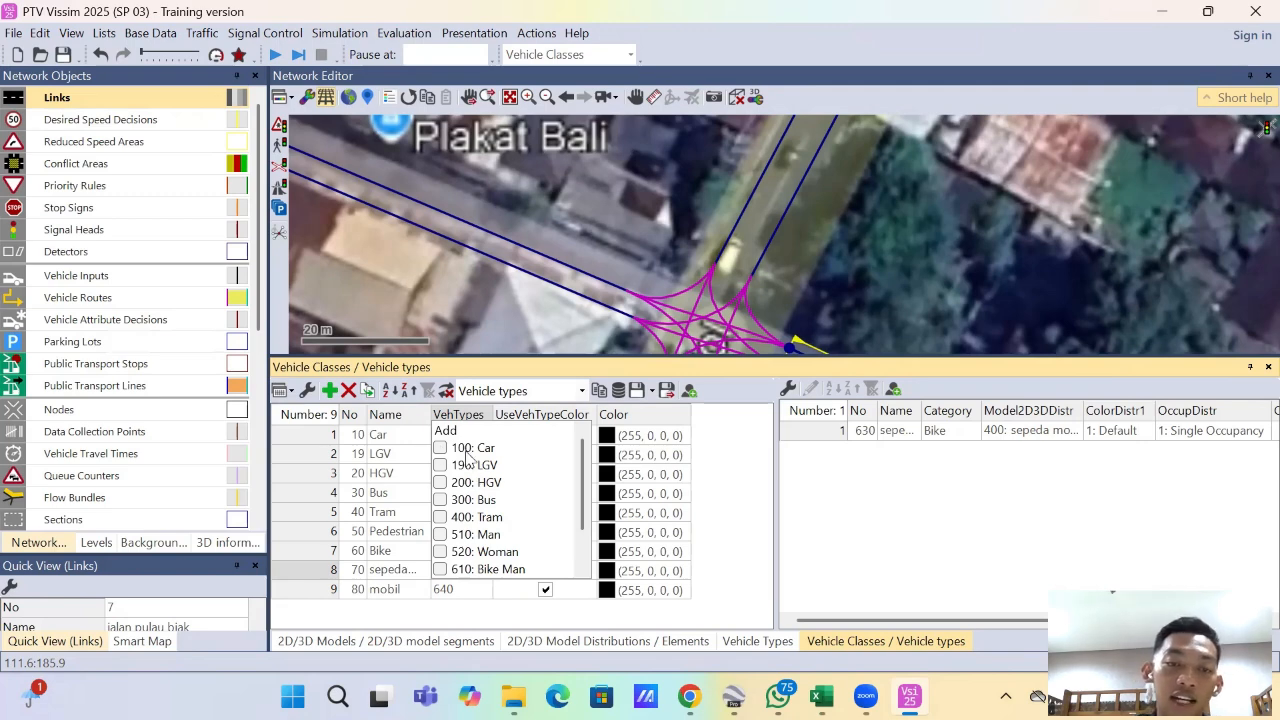
{"action": "scroll", "coordinate": [467, 458], "scroll_direction": "down", "scroll_amount": 1}
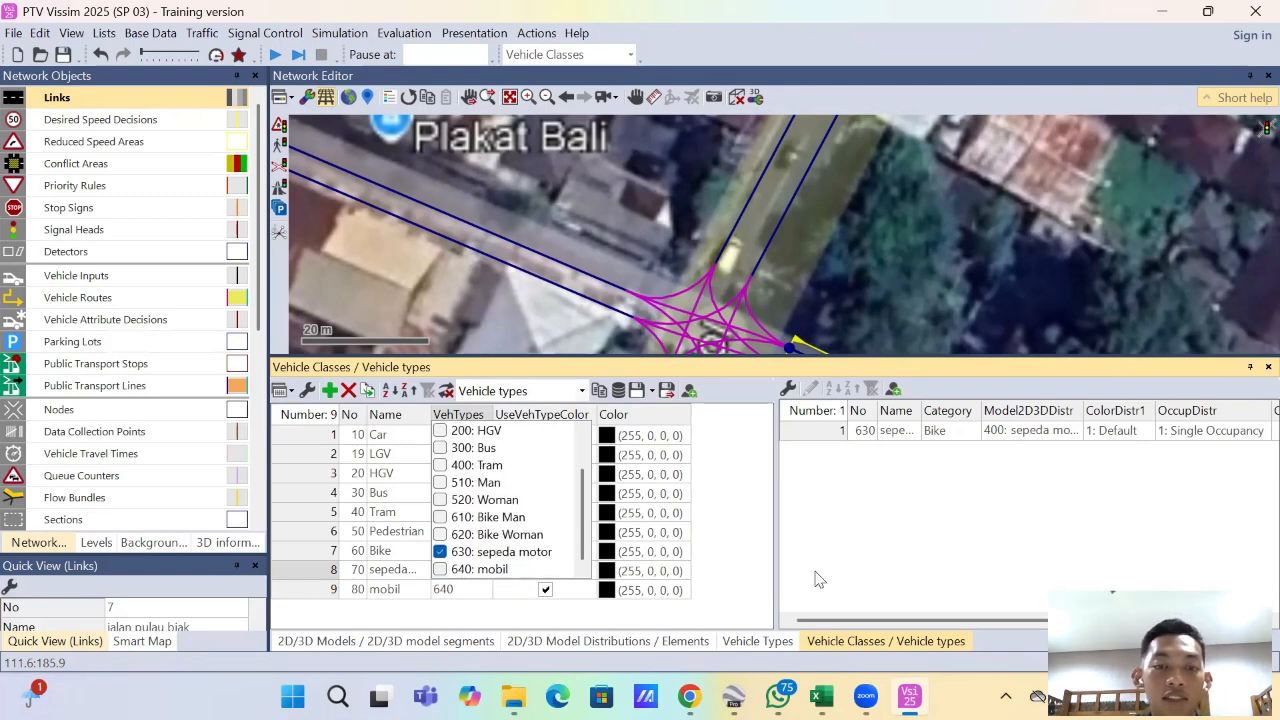
{"action": "left_click", "coordinate": [713, 545]}
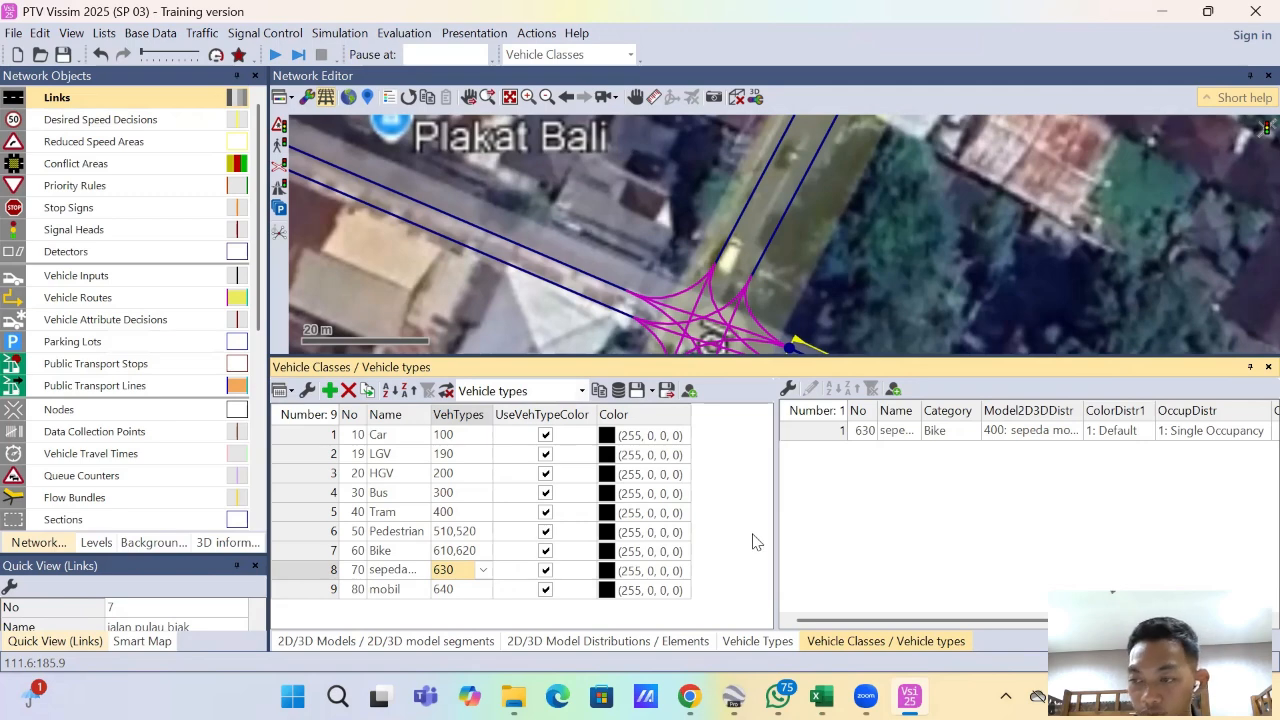
{"action": "left_click_drag", "start_coordinate": [860, 618], "coordinate": [740, 617]}
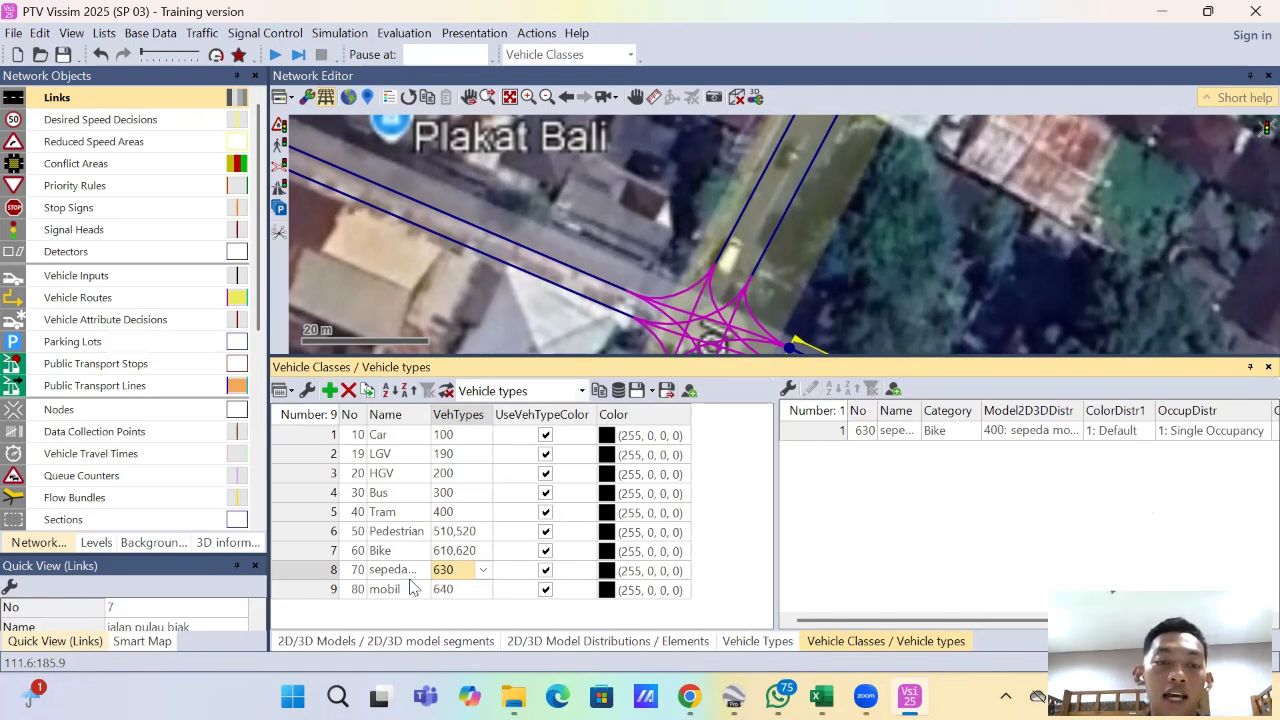
{"action": "left_click", "coordinate": [307, 564]}
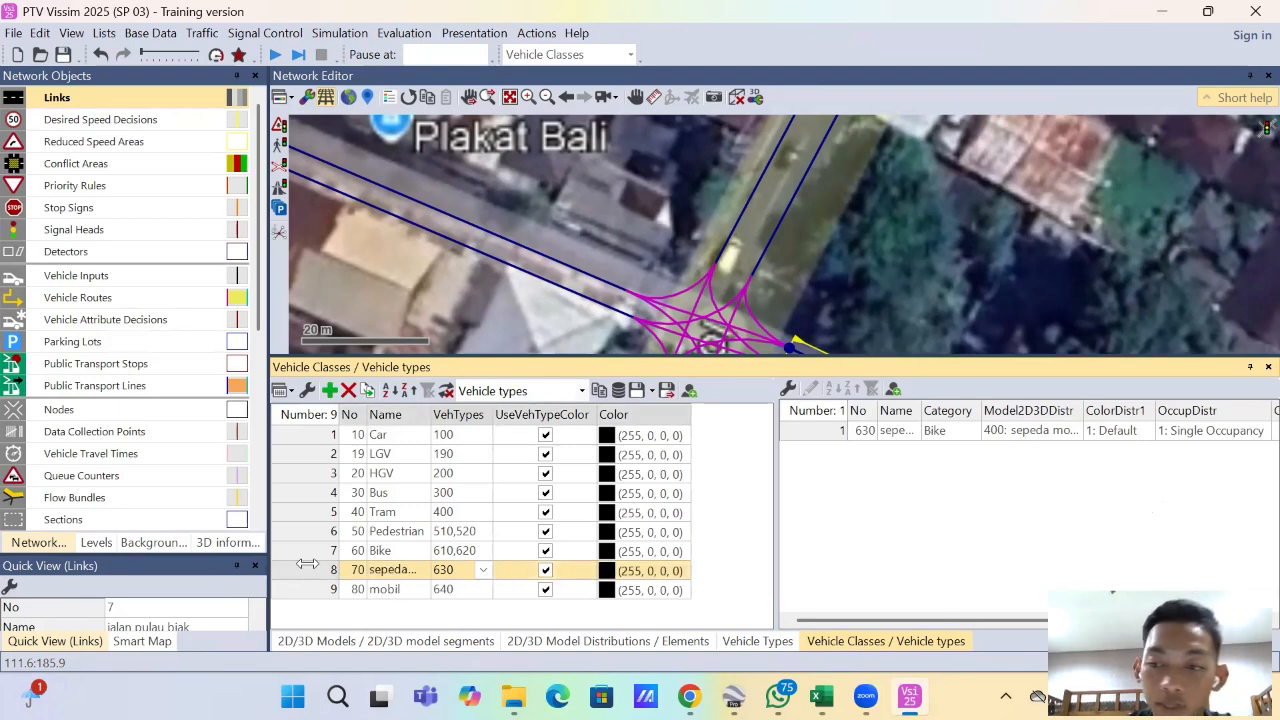
{"action": "left_click", "coordinate": [308, 595]}
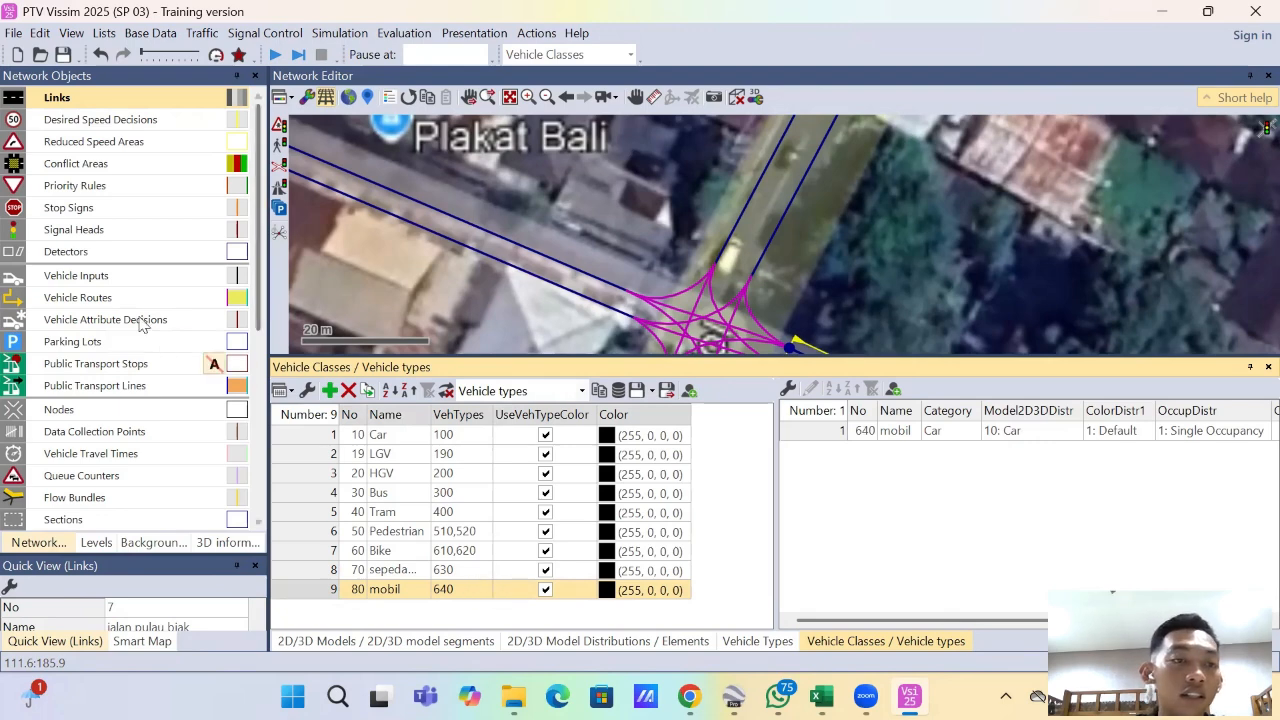
Step: Enlarge the network view and place a static vehicle routing decision on link "1: jalan imam bonjol selatan" at about 79.6 m
{"action": "left_click", "coordinate": [133, 276]}
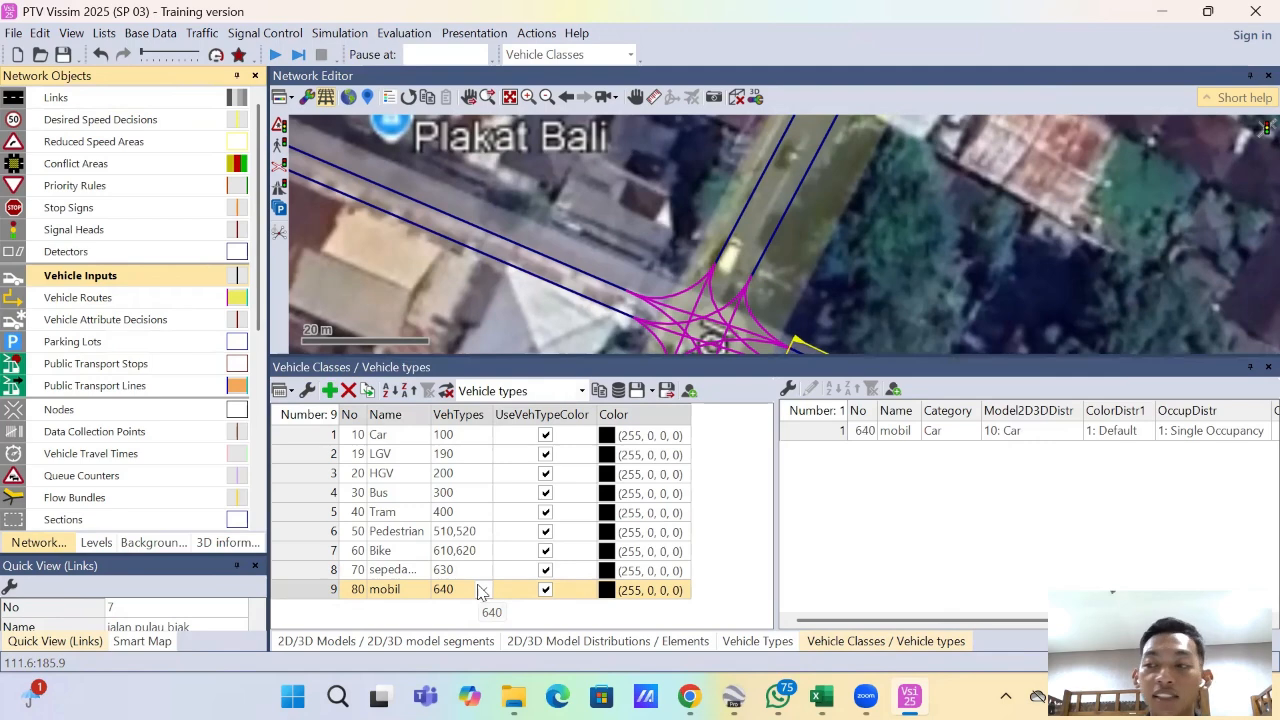
{"action": "left_click", "coordinate": [135, 298]}
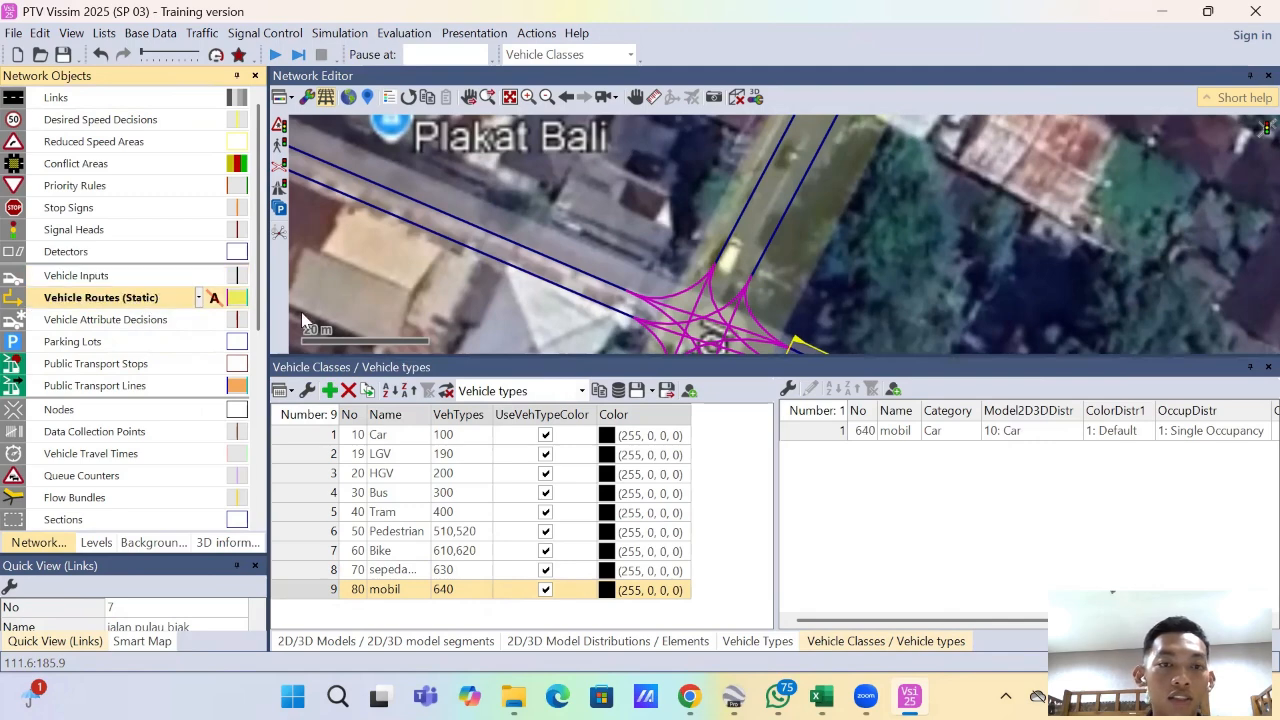
{"action": "scroll", "coordinate": [829, 244], "scroll_direction": "down", "scroll_amount": 1}
{"action": "left_click_drag", "start_coordinate": [834, 262], "coordinate": [837, 180]}
{"action": "left_click_drag", "start_coordinate": [787, 334], "coordinate": [817, 238]}
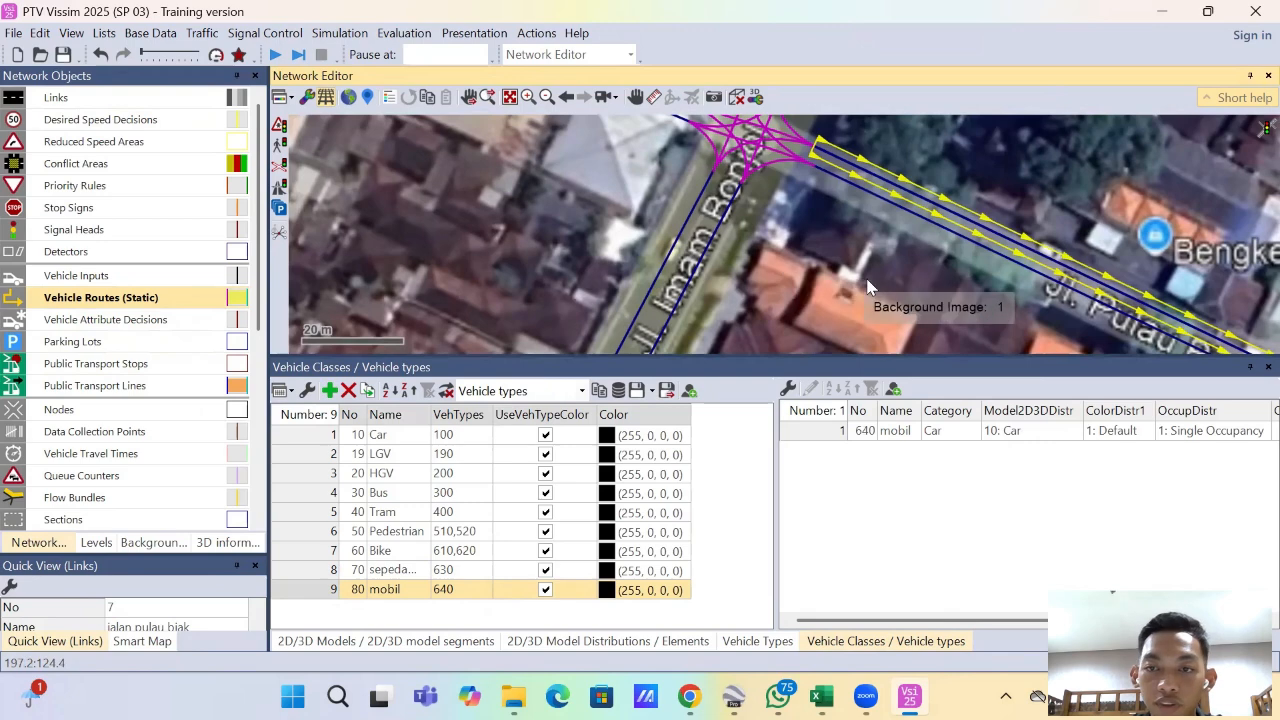
{"action": "left_click_drag", "start_coordinate": [847, 357], "coordinate": [840, 415]}
{"action": "mouse_move", "coordinate": [806, 292]}
{"action": "left_mouse_down"}
{"action": "mouse_move", "coordinate": [816, 340]}
{"action": "mouse_move", "coordinate": [810, 269]}
{"action": "left_mouse_up"}
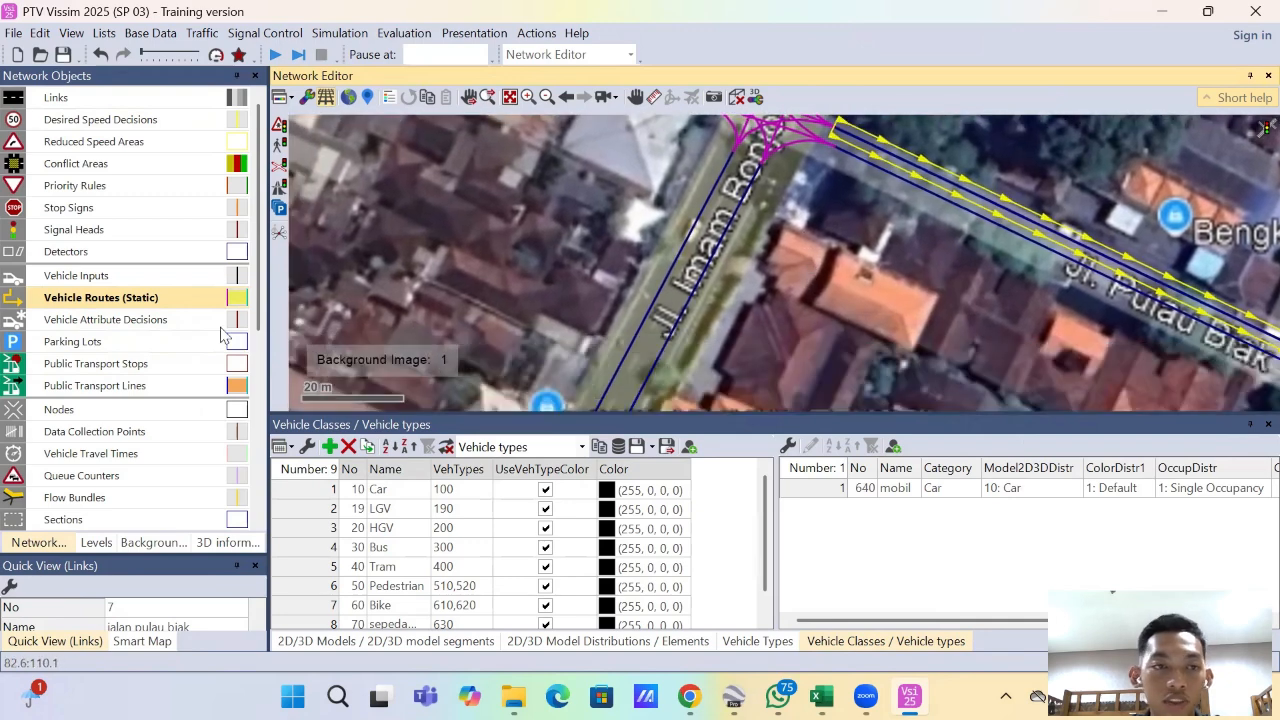
{"action": "left_click", "coordinate": [199, 297]}
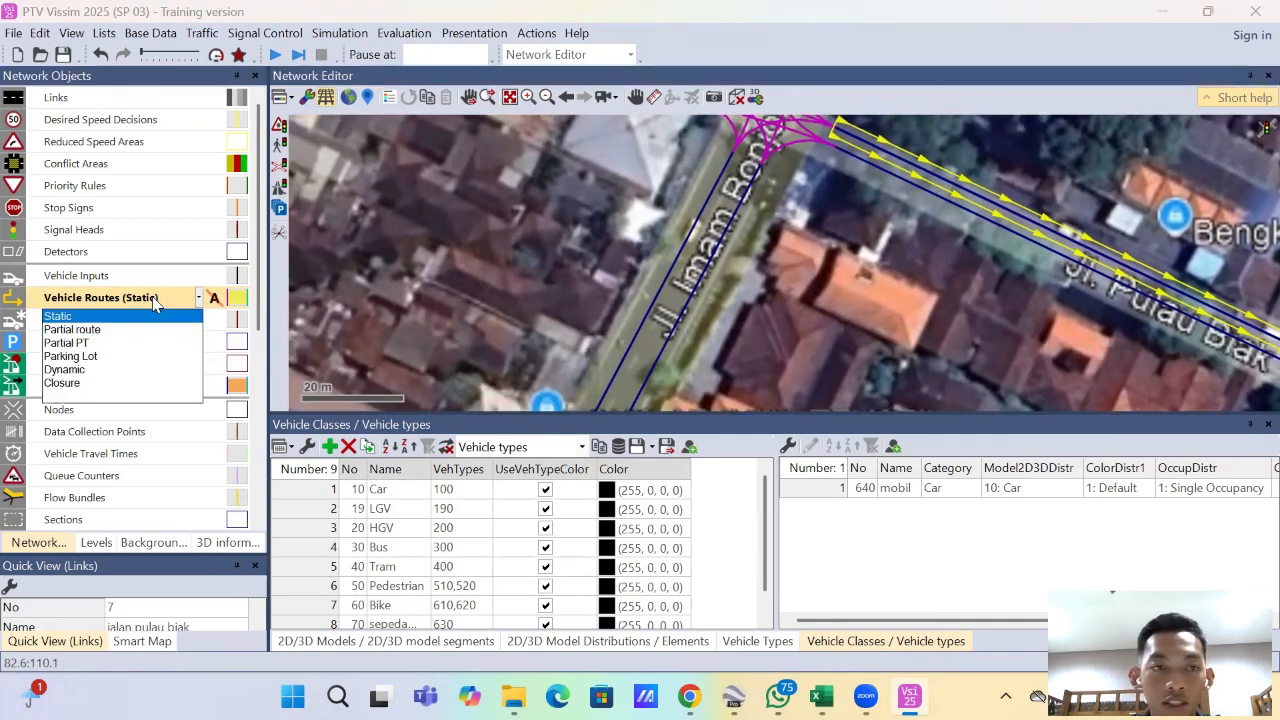
{"action": "left_click", "coordinate": [793, 297]}
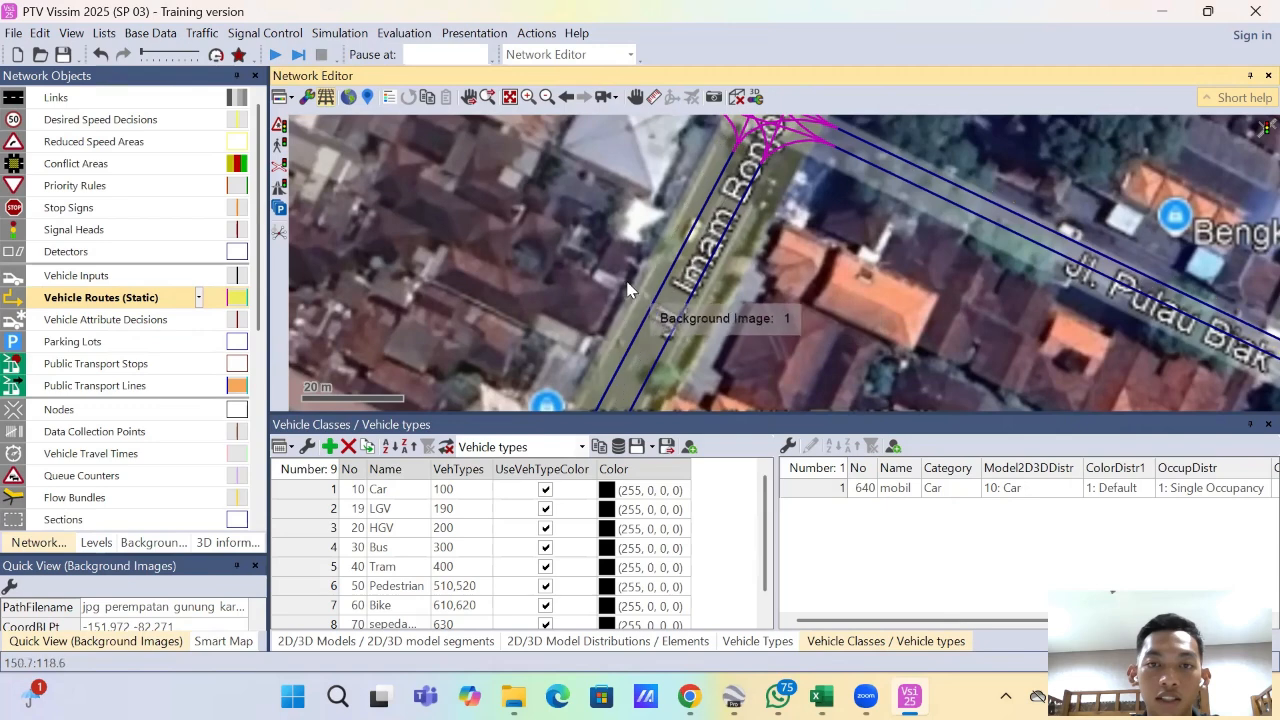
{"action": "left_click_drag", "start_coordinate": [616, 253], "coordinate": [634, 164]}
{"action": "scroll", "coordinate": [519, 283], "scroll_direction": "down", "scroll_amount": 1}
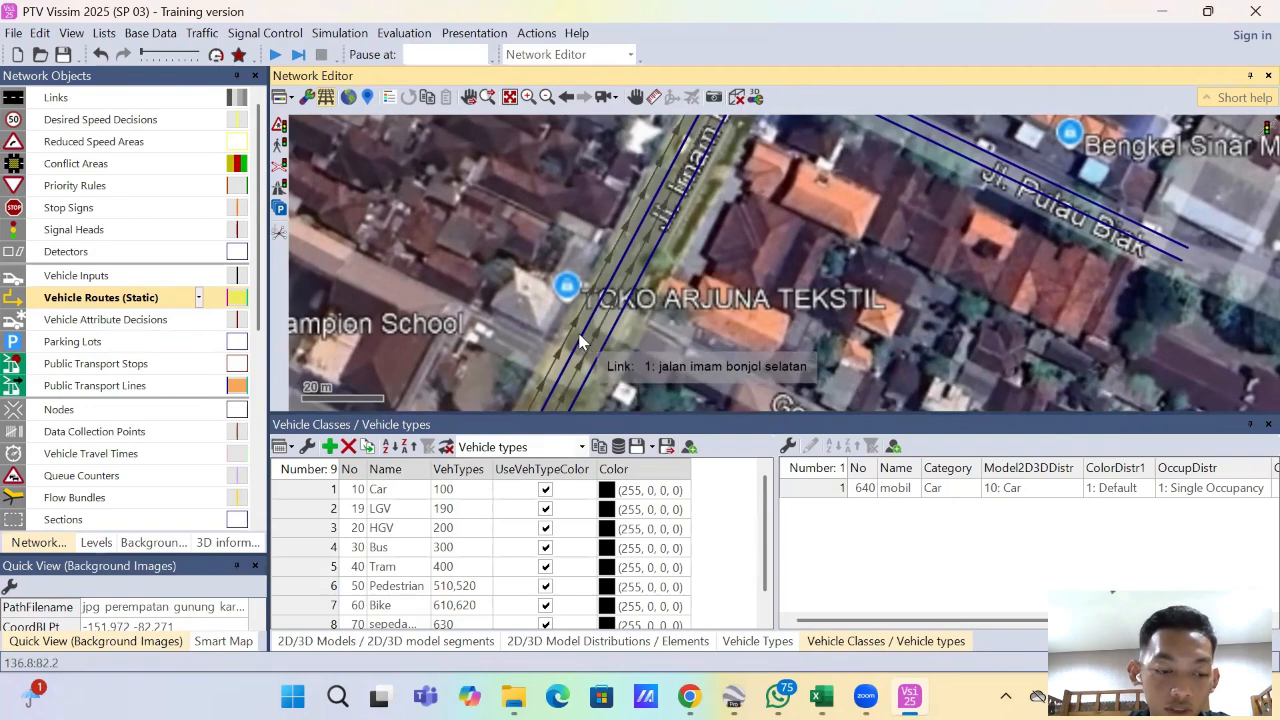
{"action": "right_click", "coordinate": [577, 333], "text": "ctrl"}
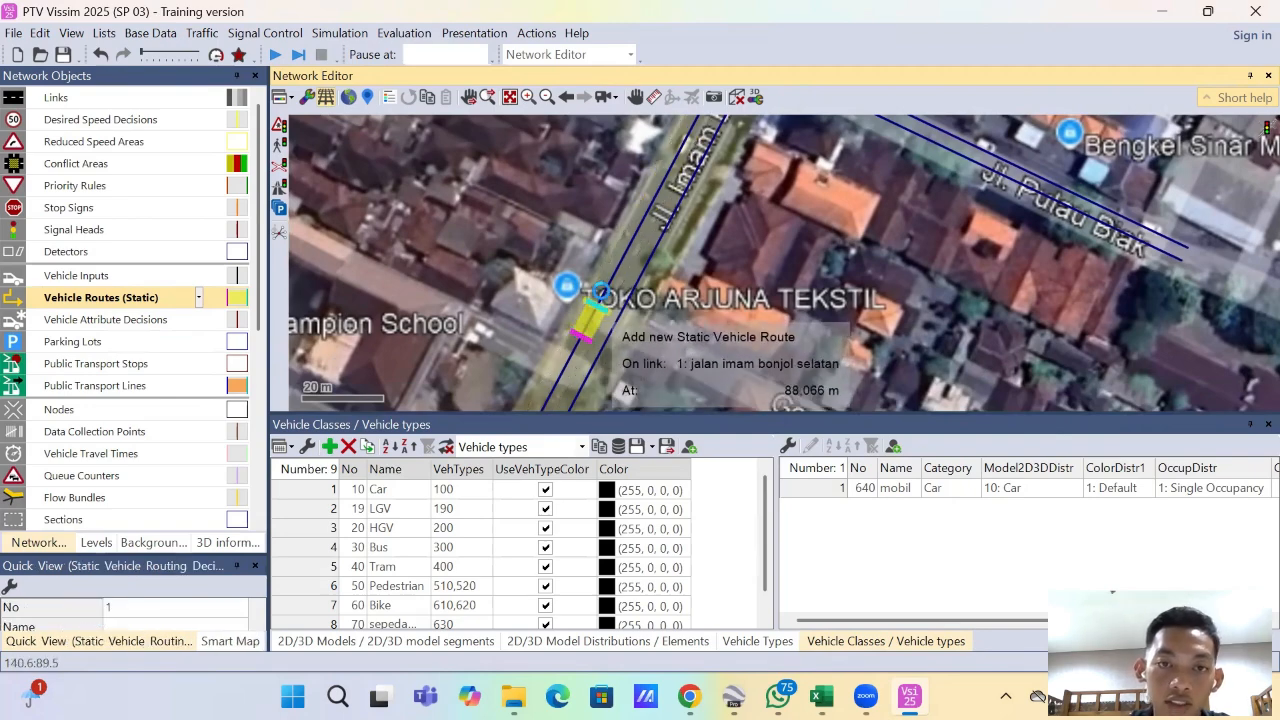
Step: Add routes from this decision to link "5: jalan gunung karang" at about 22.2 m and link "7: jalan pulau biak" at about 20.2 m
{"action": "left_click_drag", "start_coordinate": [673, 163], "coordinate": [587, 345]}
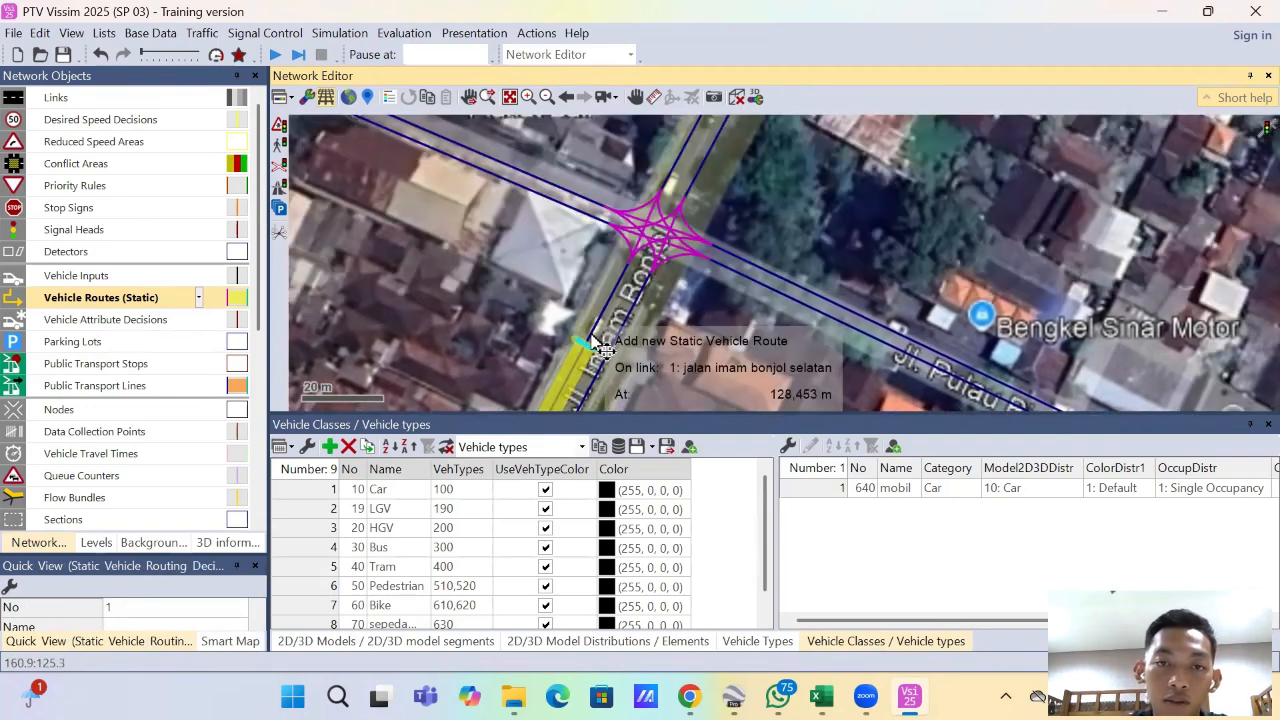
{"action": "left_click", "coordinate": [533, 198]}
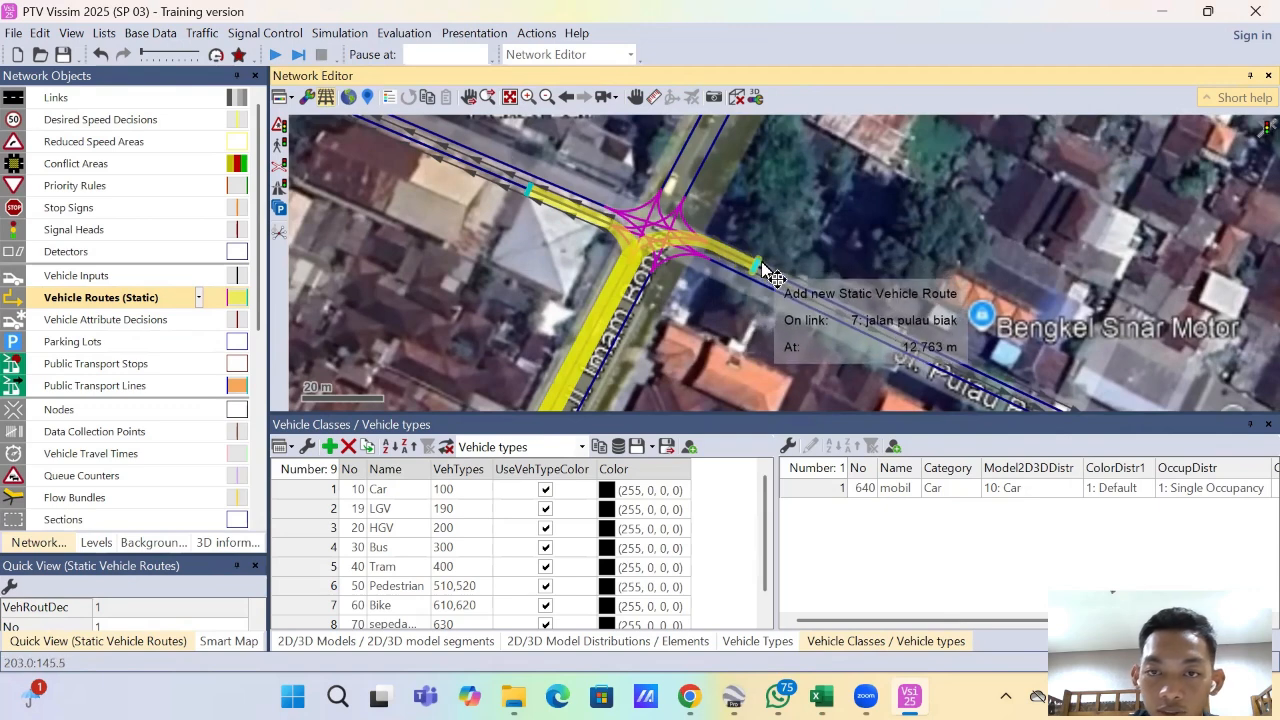
{"action": "left_click", "coordinate": [785, 282]}
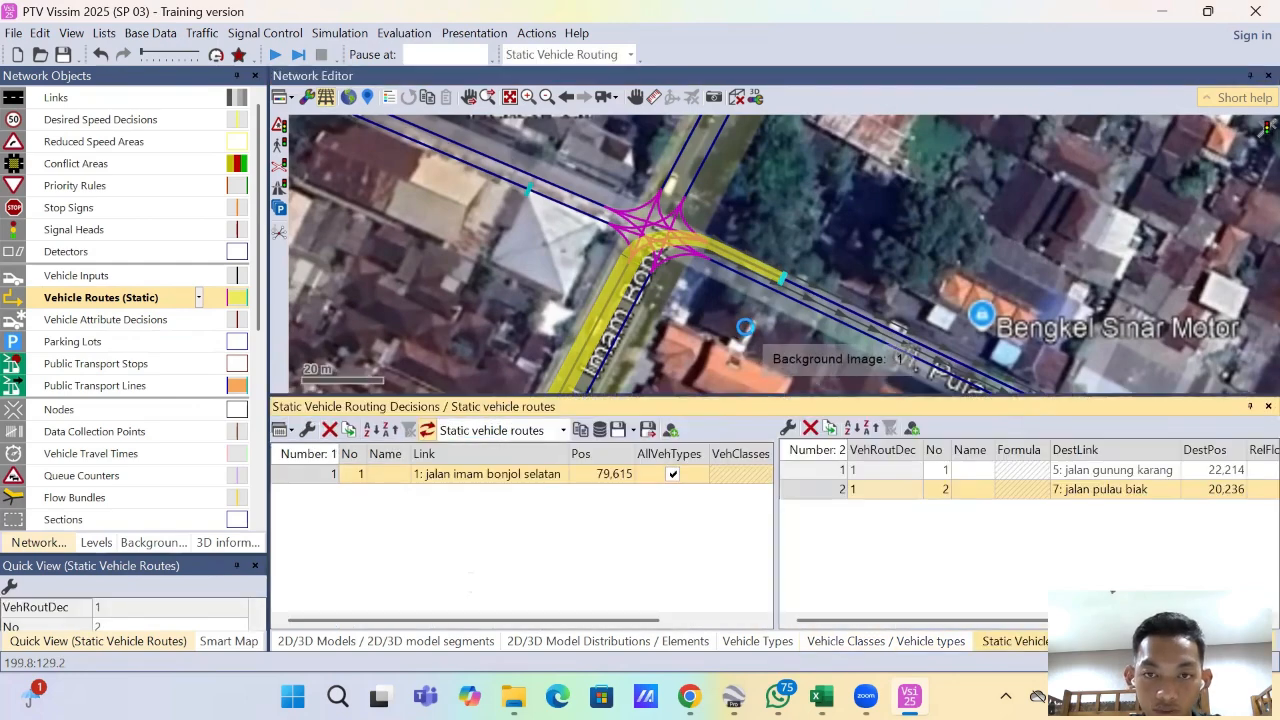
{"action": "left_click_drag", "start_coordinate": [745, 329], "coordinate": [617, 266]}
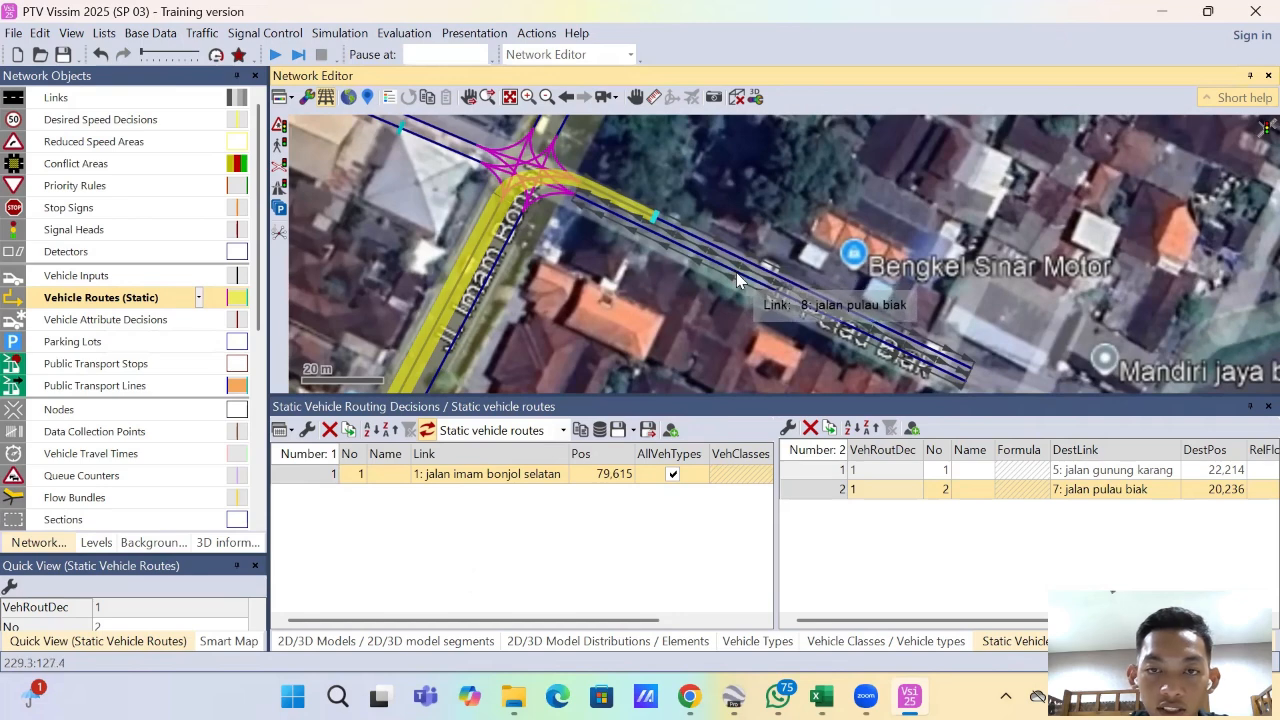
{"action": "left_click", "coordinate": [736, 272]}
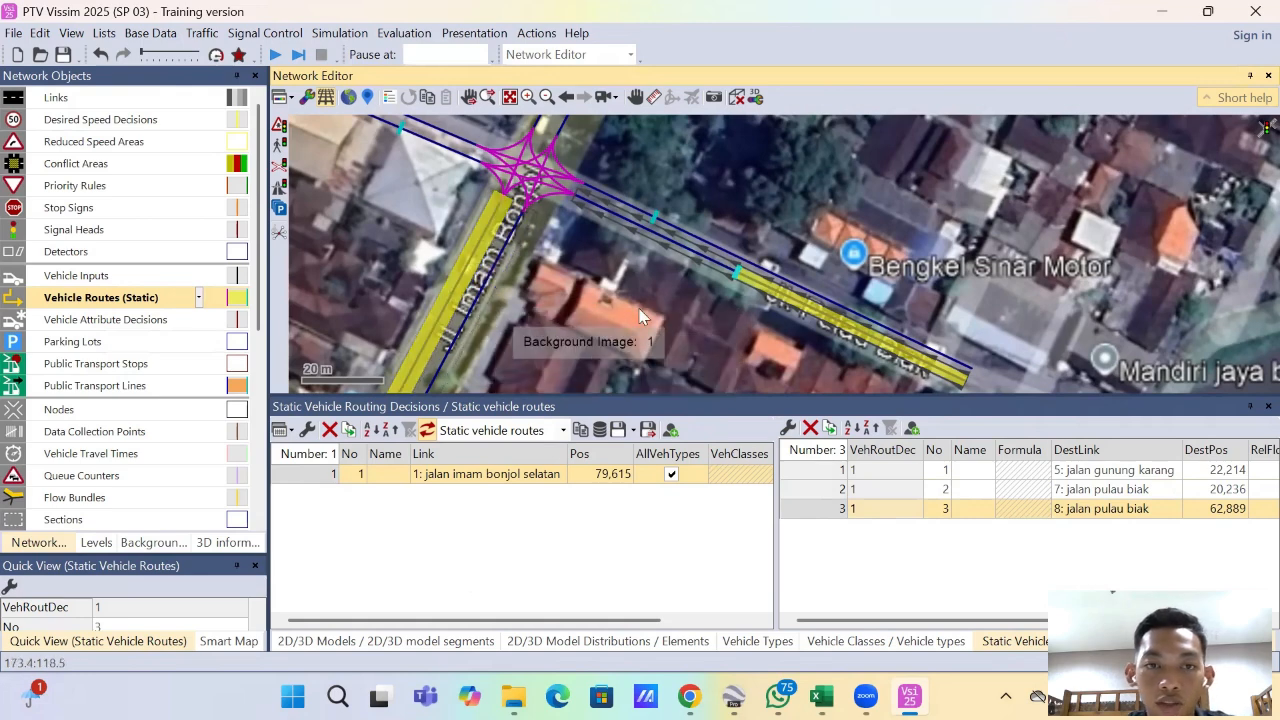
{"action": "key", "text": "Delete"}
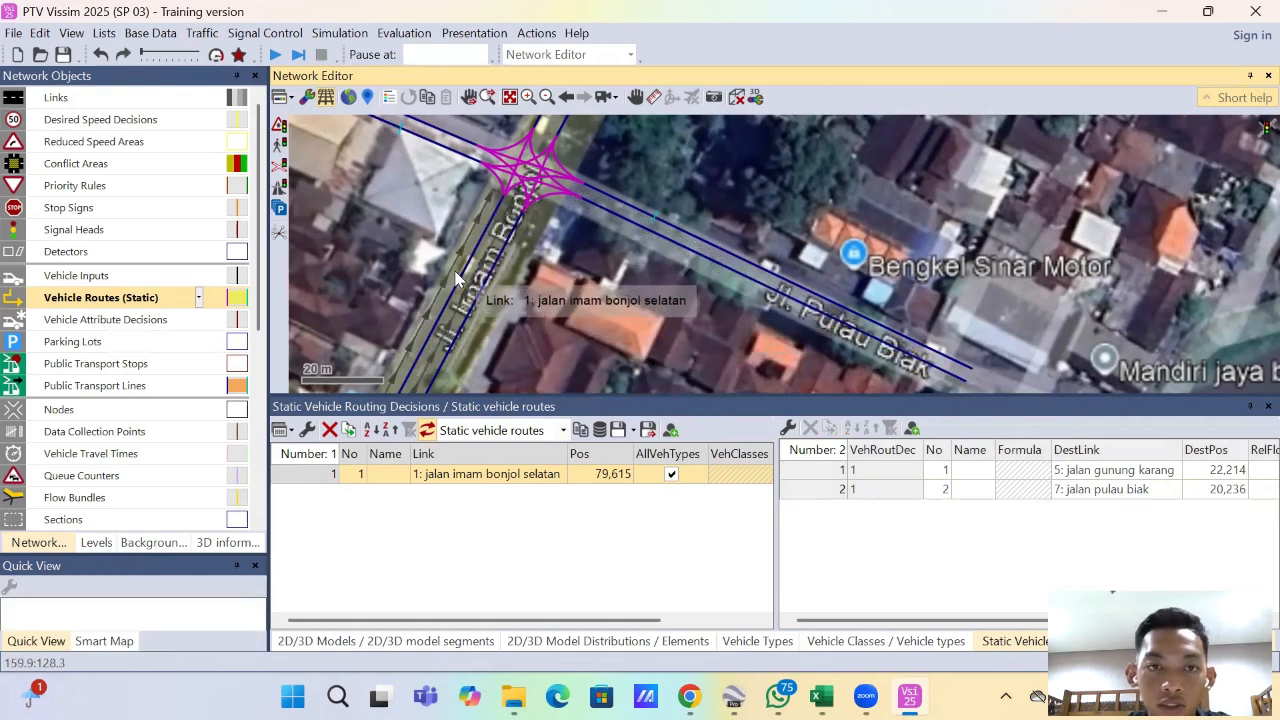
Step: Place a static routing decision on link 8 at about 64.3 m with routes to link 2 (about 13.6 m), 5 (about 21.5 m) and 3 (about 17 m)
{"action": "left_click_drag", "start_coordinate": [456, 275], "coordinate": [648, 180]}
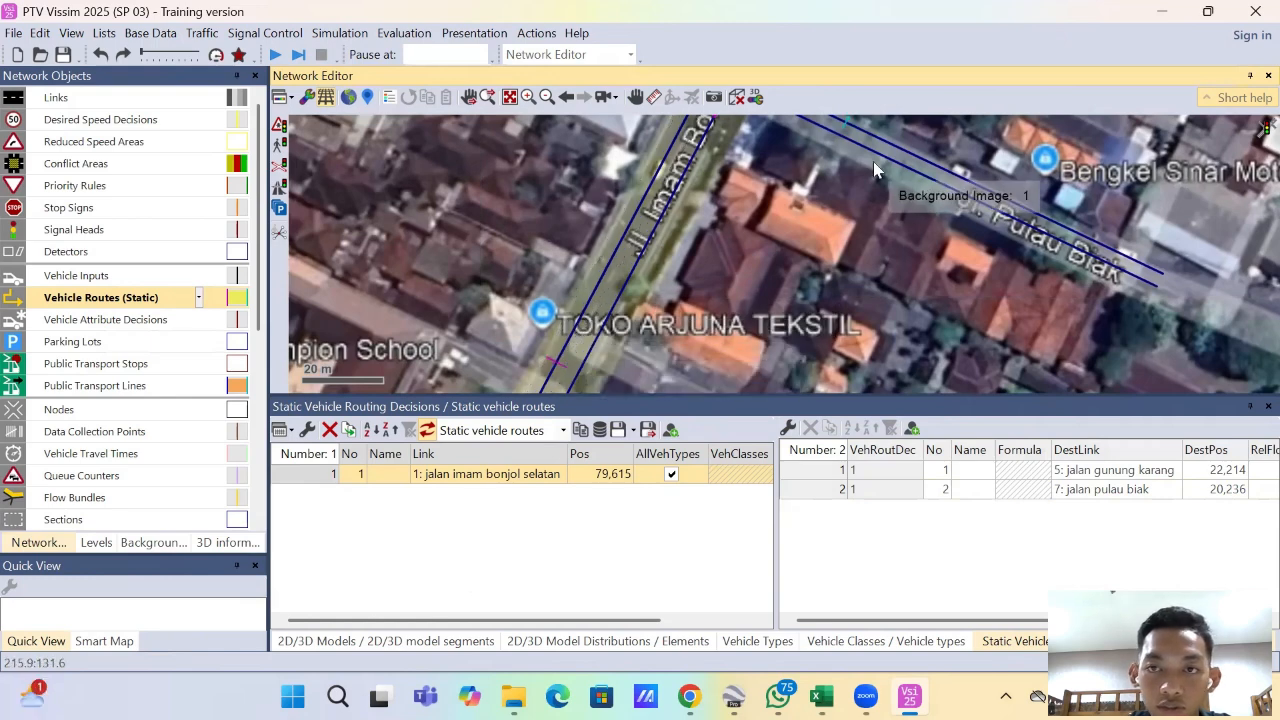
{"action": "right_click", "coordinate": [921, 177]}
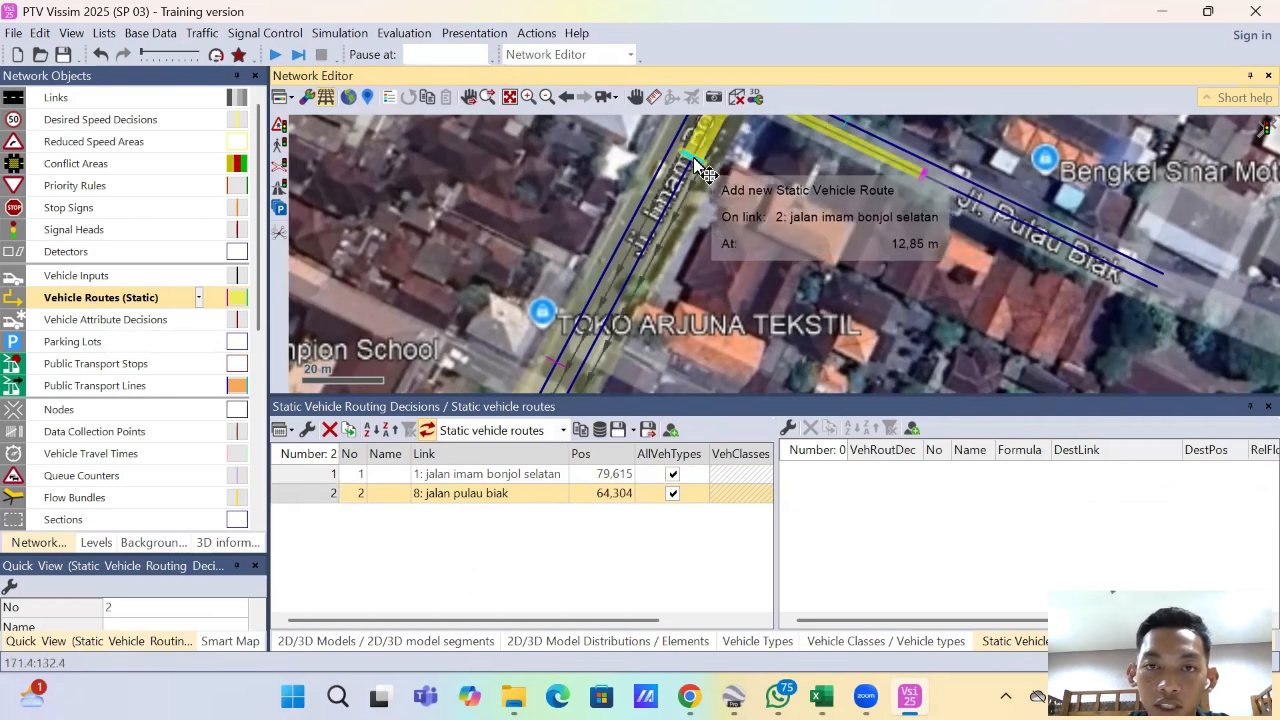
{"action": "right_click", "coordinate": [704, 176]}
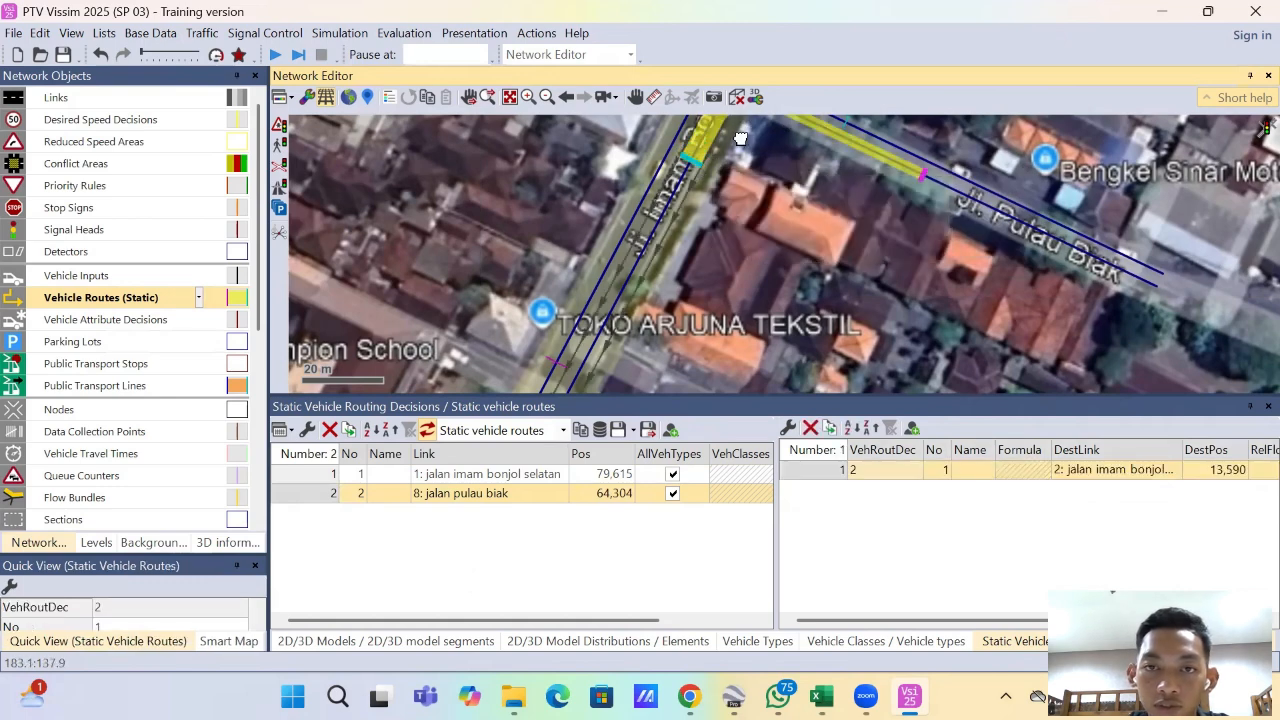
{"action": "scroll", "coordinate": [605, 255], "scroll_direction": "up", "scroll_amount": 3}
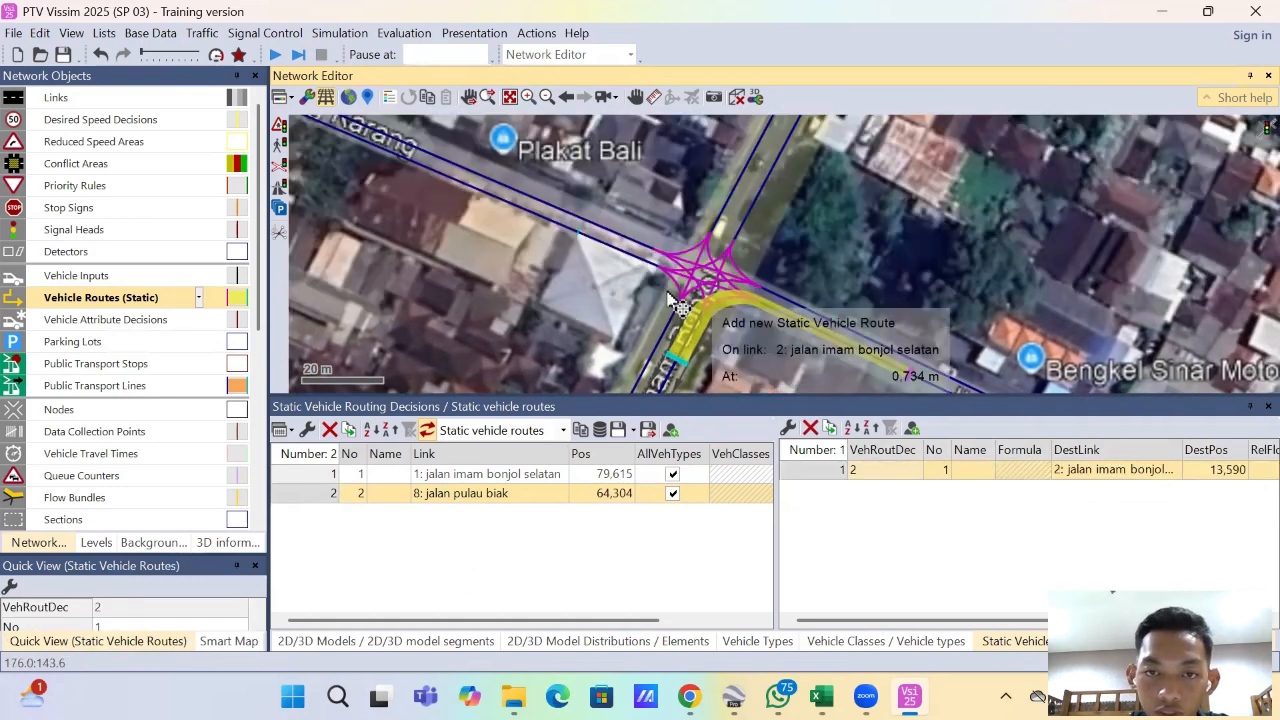
{"action": "left_click", "coordinate": [586, 247]}
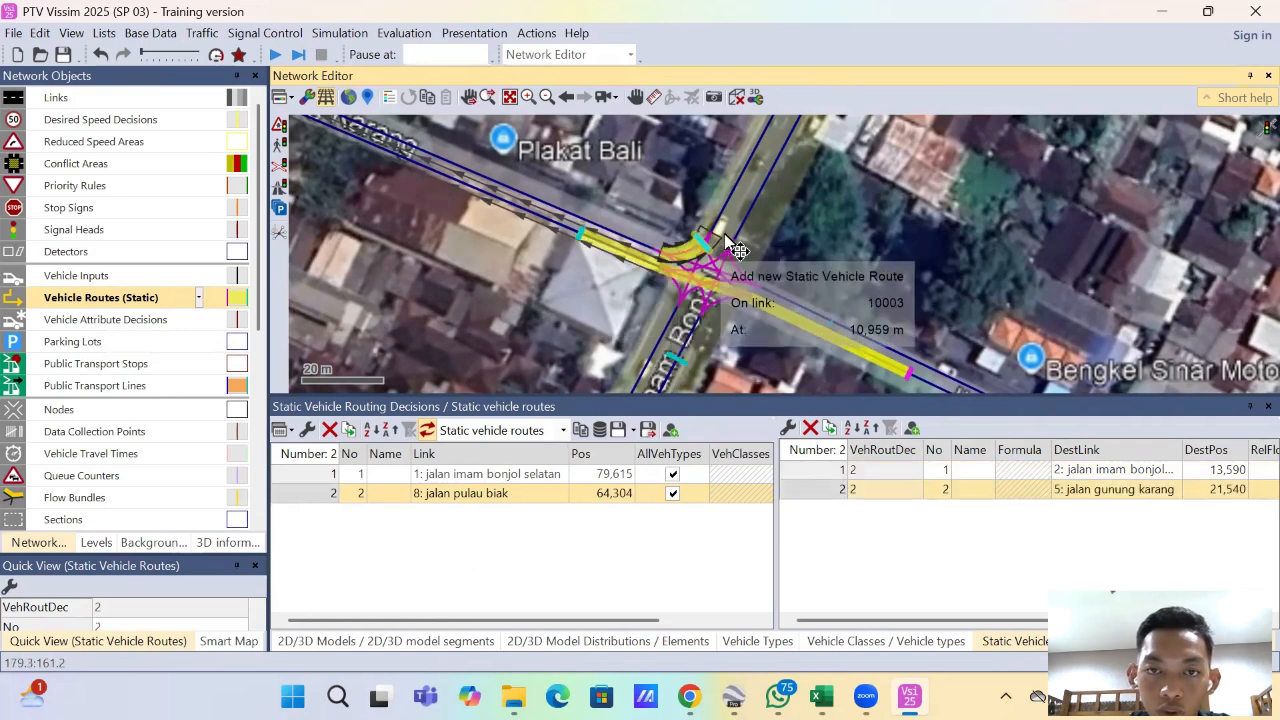
{"action": "left_click", "coordinate": [737, 177]}
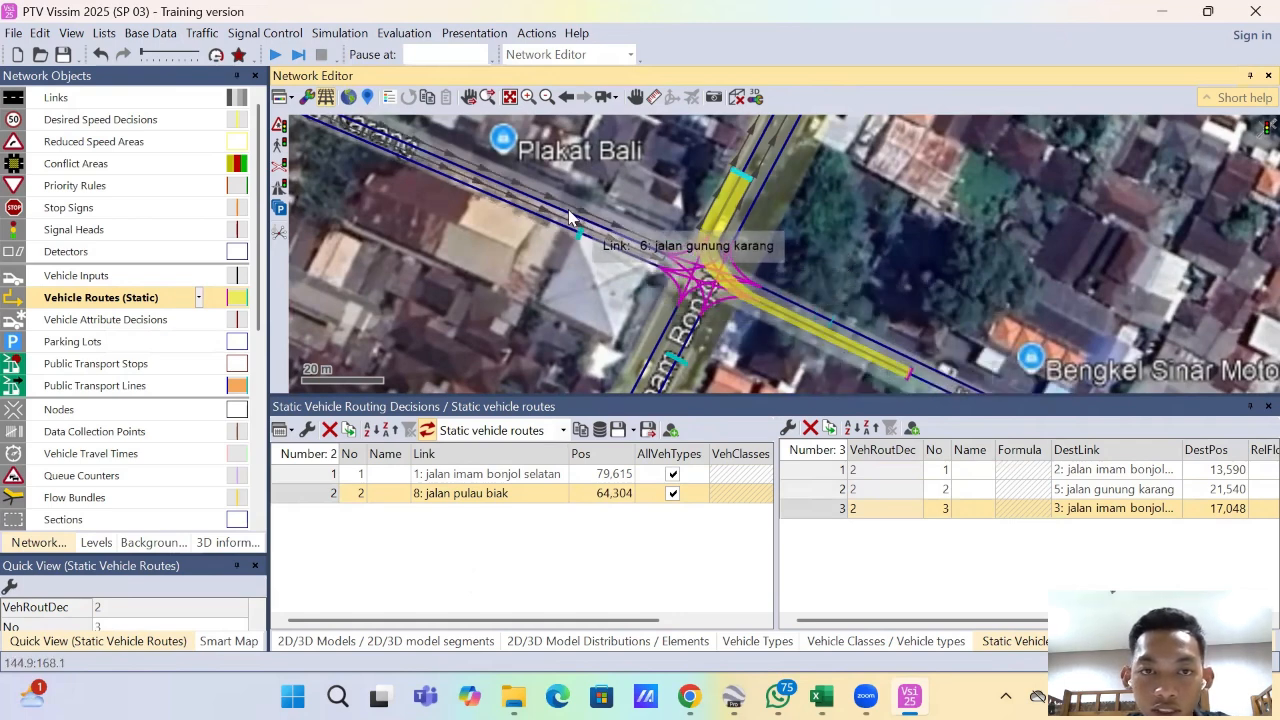
{"action": "left_click", "coordinate": [480, 183]}
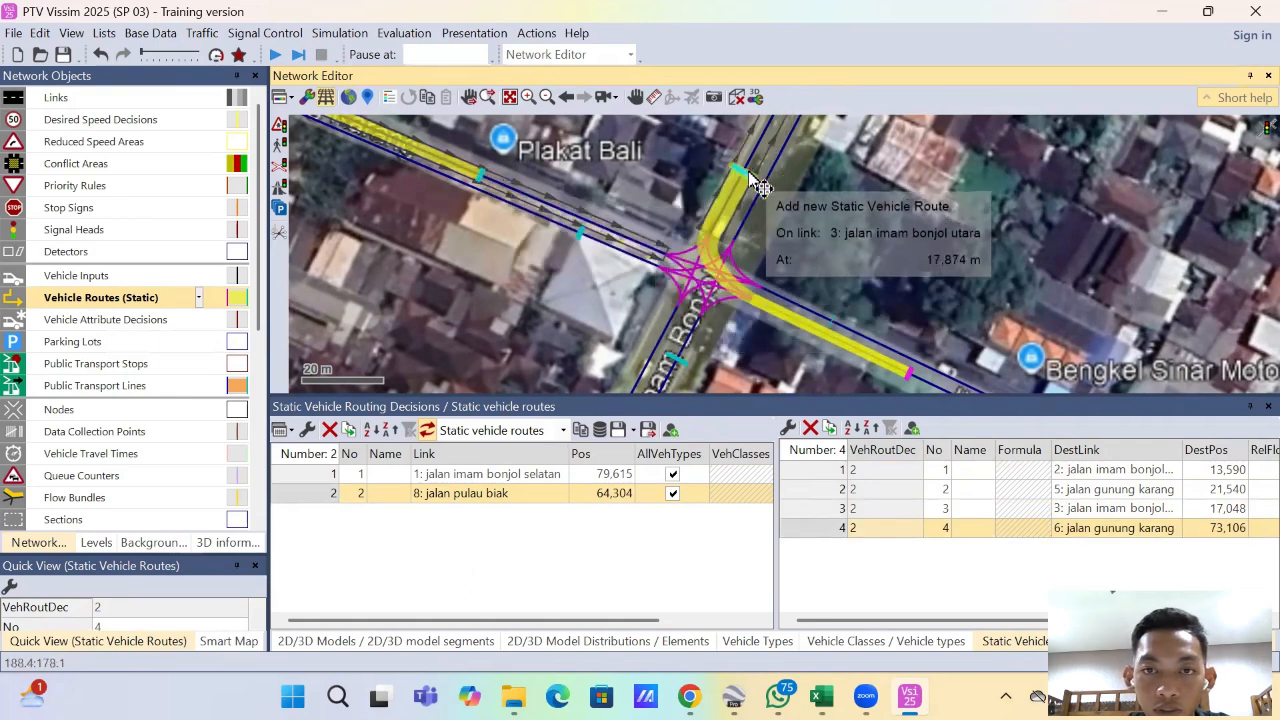
{"action": "key", "text": "Delete"}
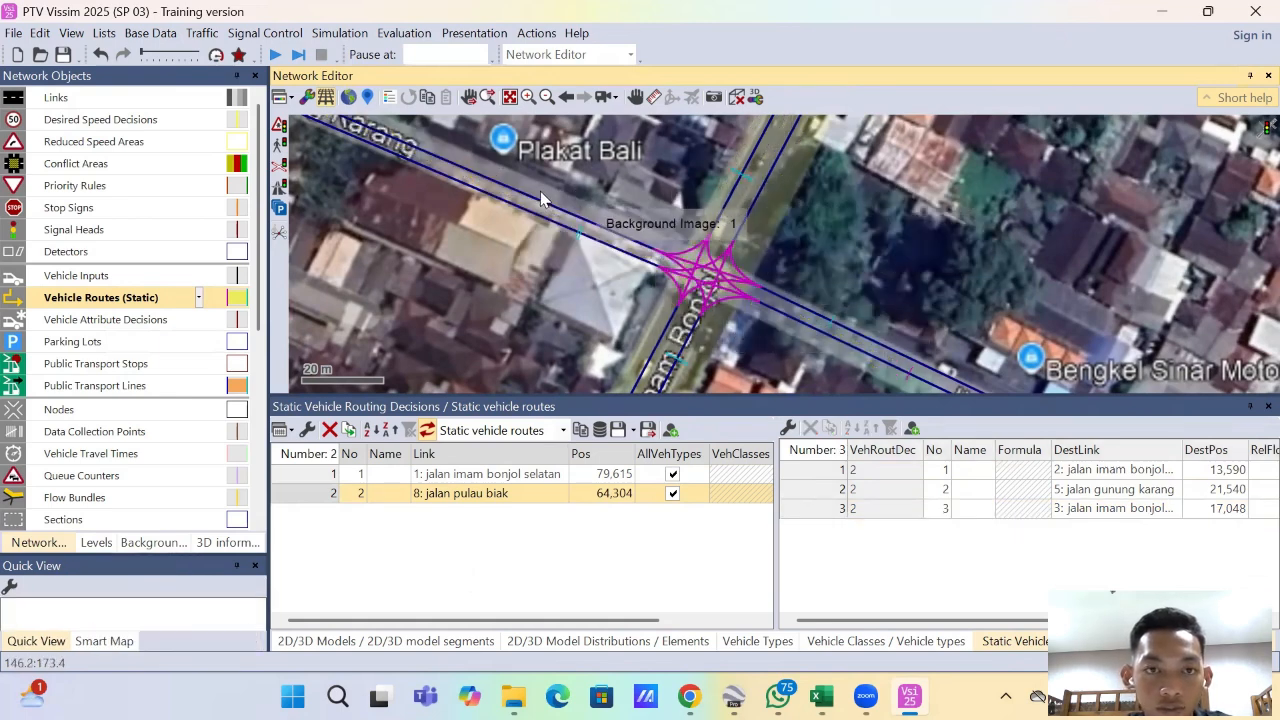
Step: Place a static routing decision on link 6 at about 63.7 m with routes to link 3 (about 19.3 m), 7 (about 18 m) and 2 (about 14.8 m)
{"action": "right_click", "coordinate": [447, 157], "text": "ctrl"}
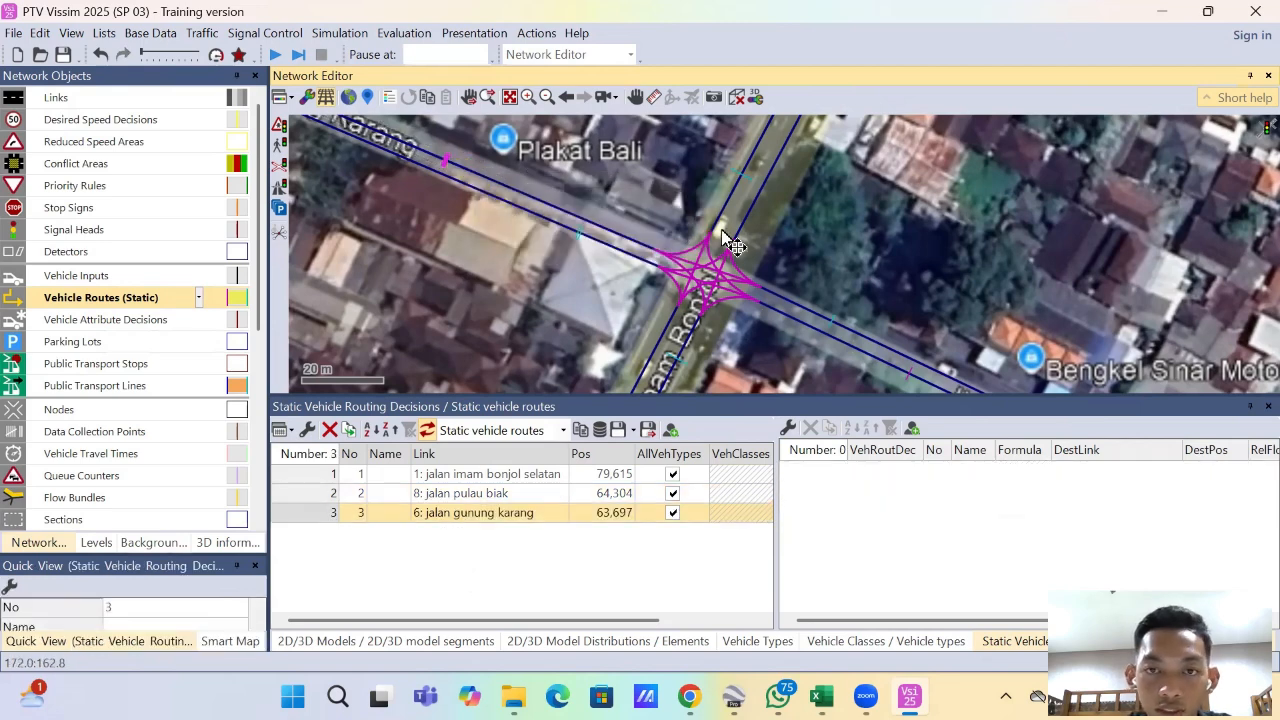
{"action": "left_click", "coordinate": [757, 175]}
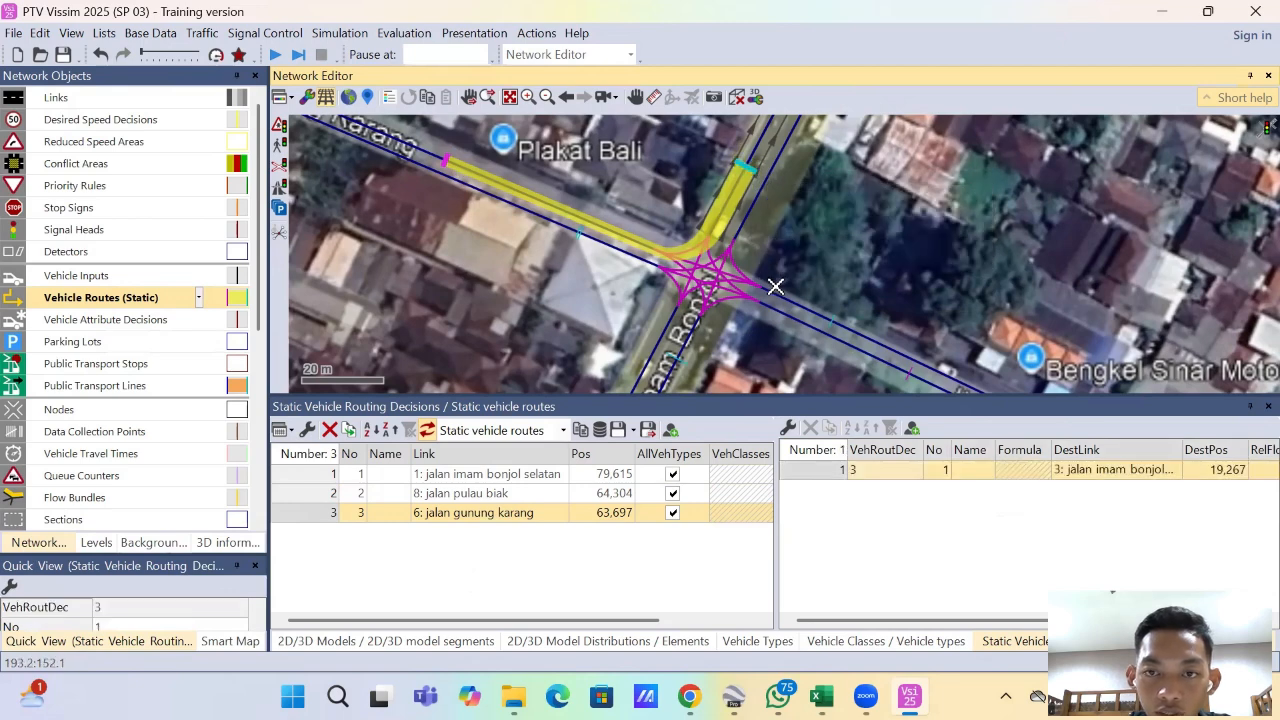
{"action": "left_click", "coordinate": [825, 320]}
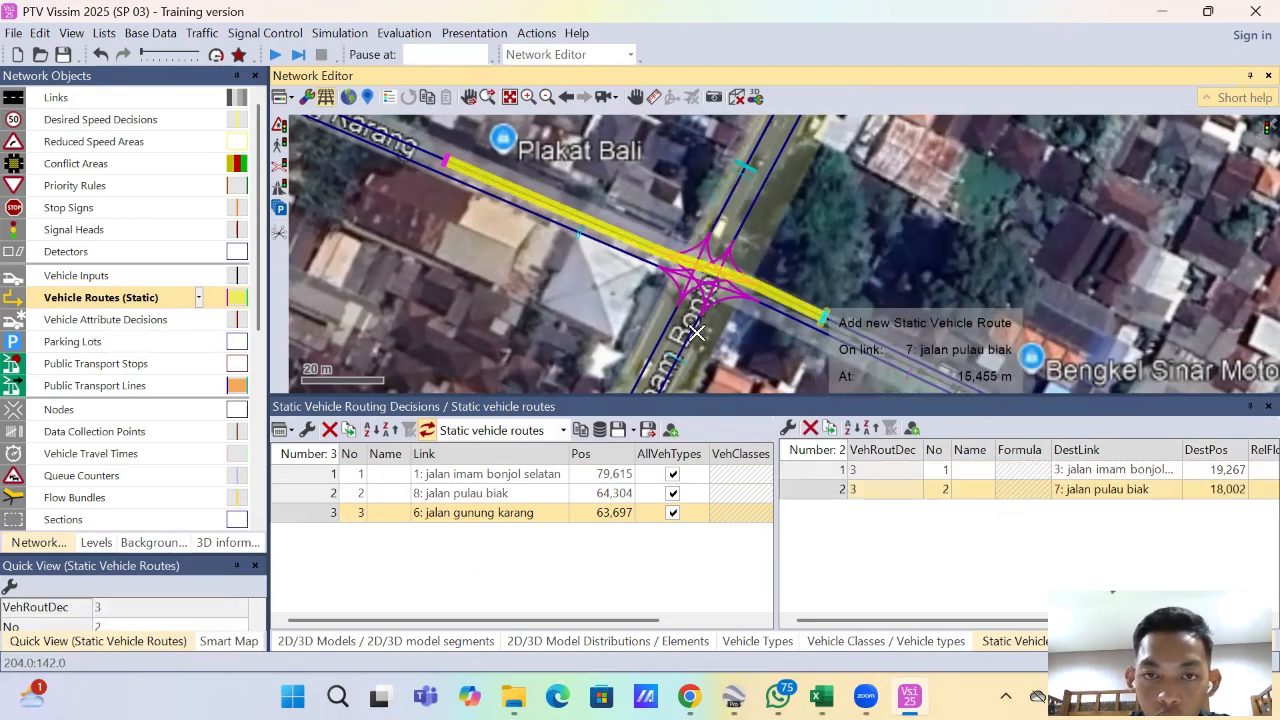
{"action": "left_click", "coordinate": [690, 378]}
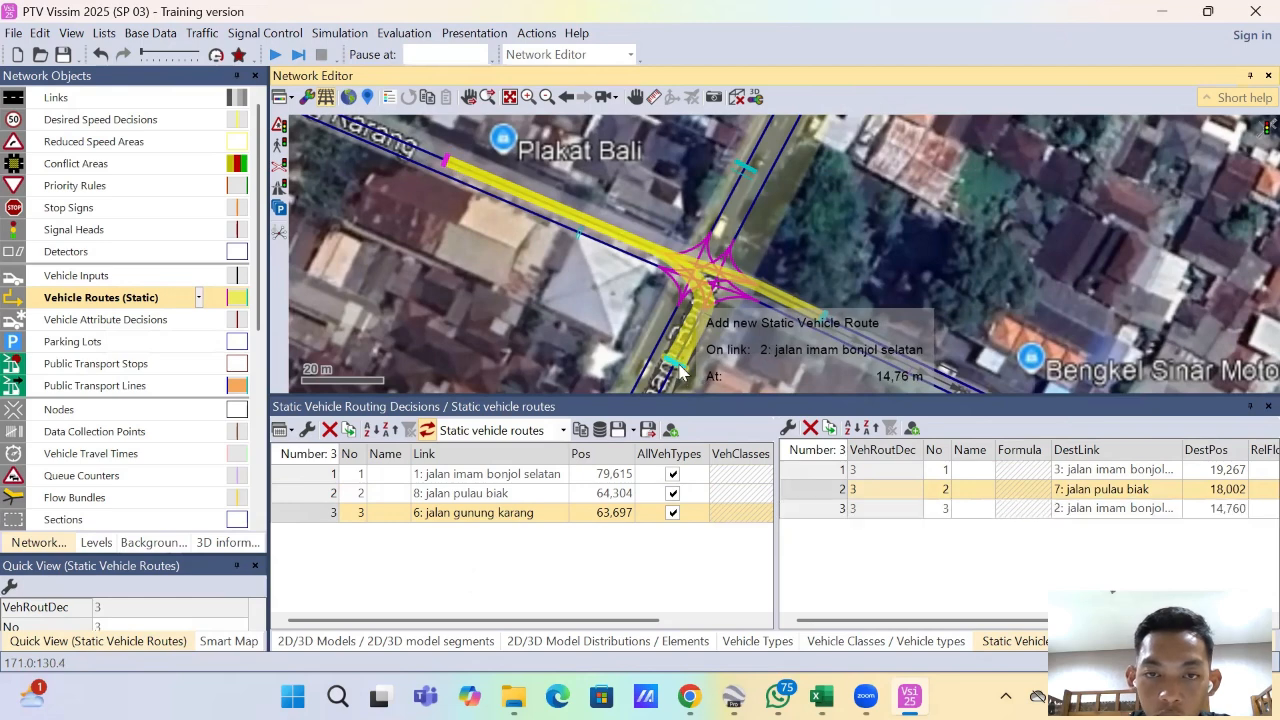
{"action": "left_click_drag", "start_coordinate": [788, 280], "coordinate": [750, 327]}
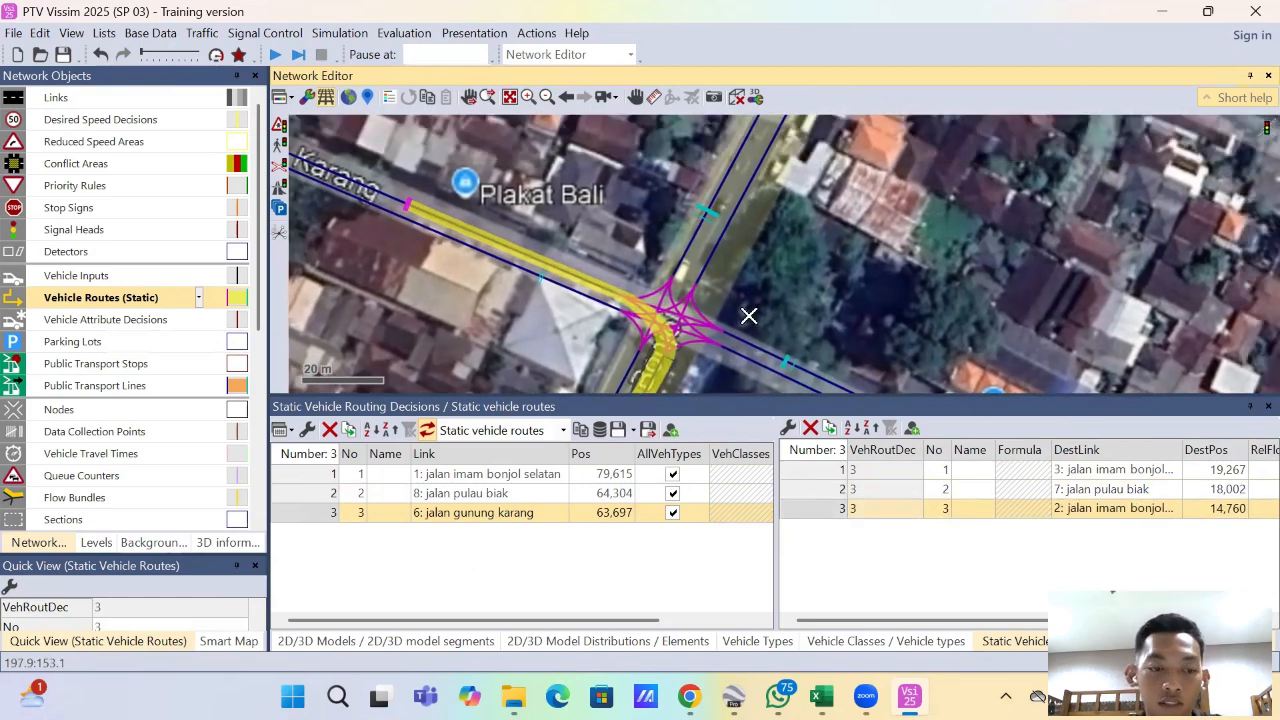
{"action": "left_click", "coordinate": [775, 248]}
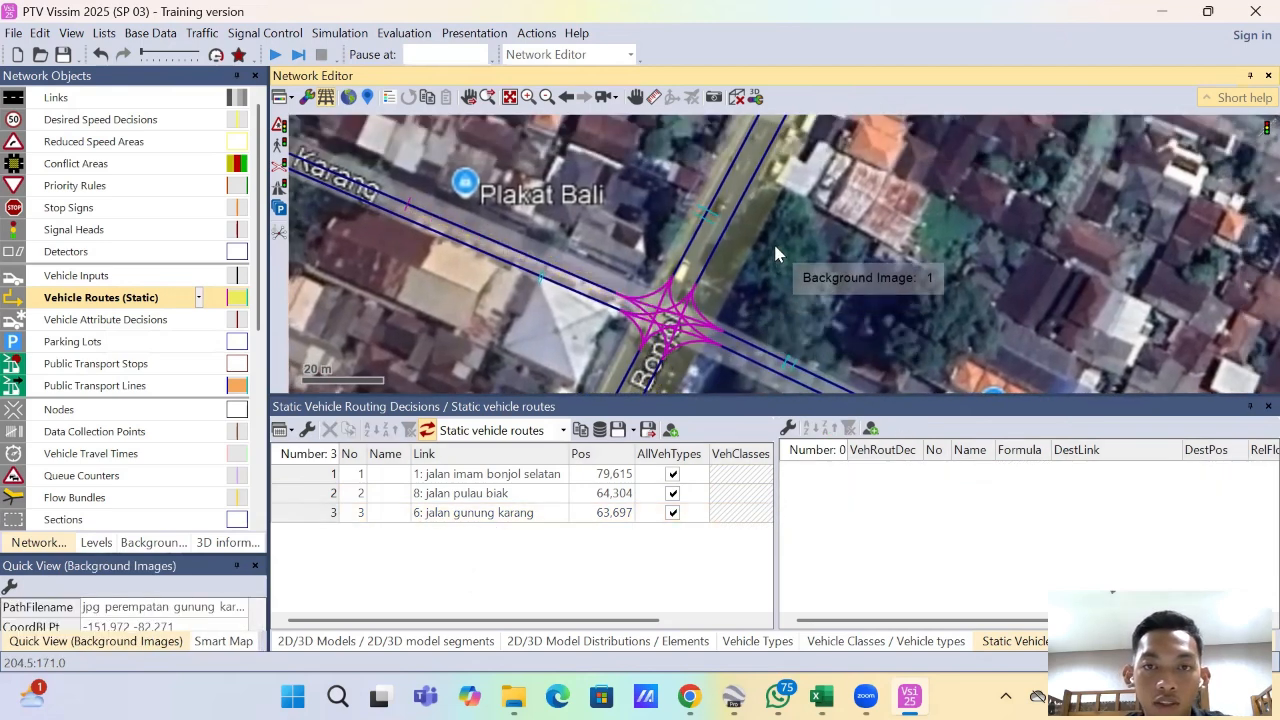
Step: Place a static routing decision on link 4 at about 97.1 m with routes to link 7 (about 22.8 m), 2 (about 11.6 m) and 5 (about 19.2 m)
{"action": "right_click", "coordinate": [762, 160]}
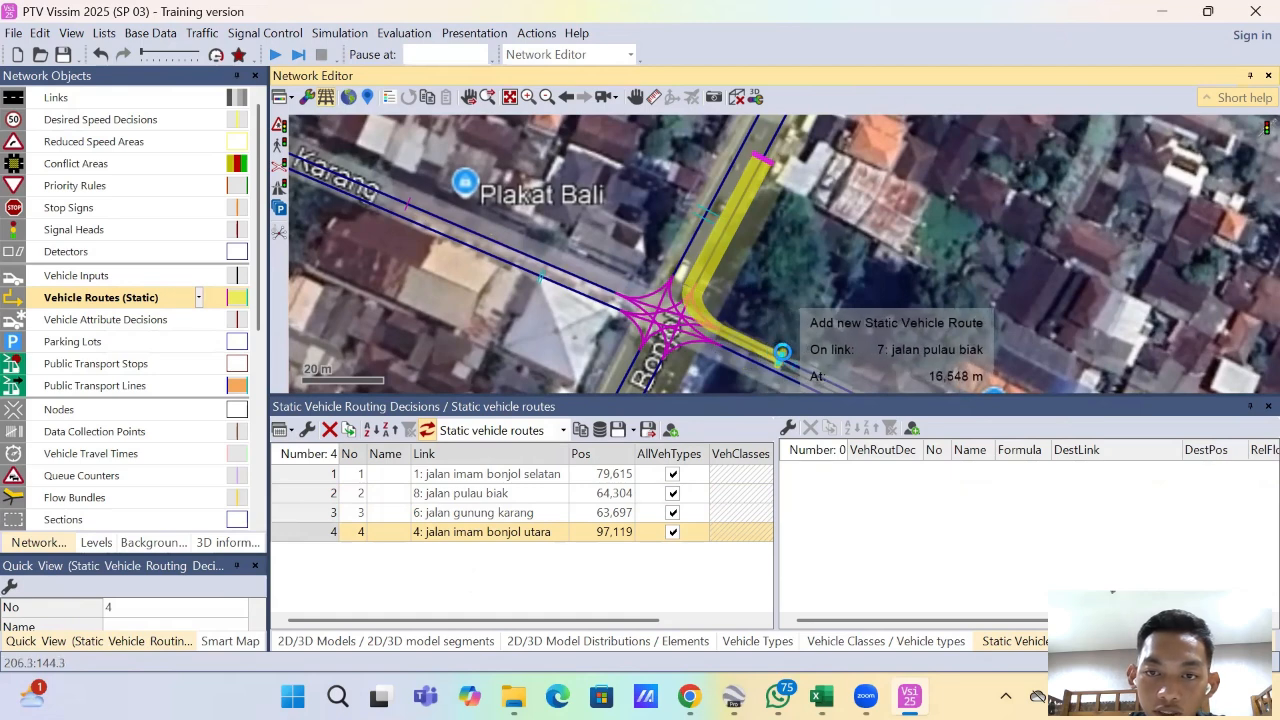
{"action": "left_click", "coordinate": [812, 378]}
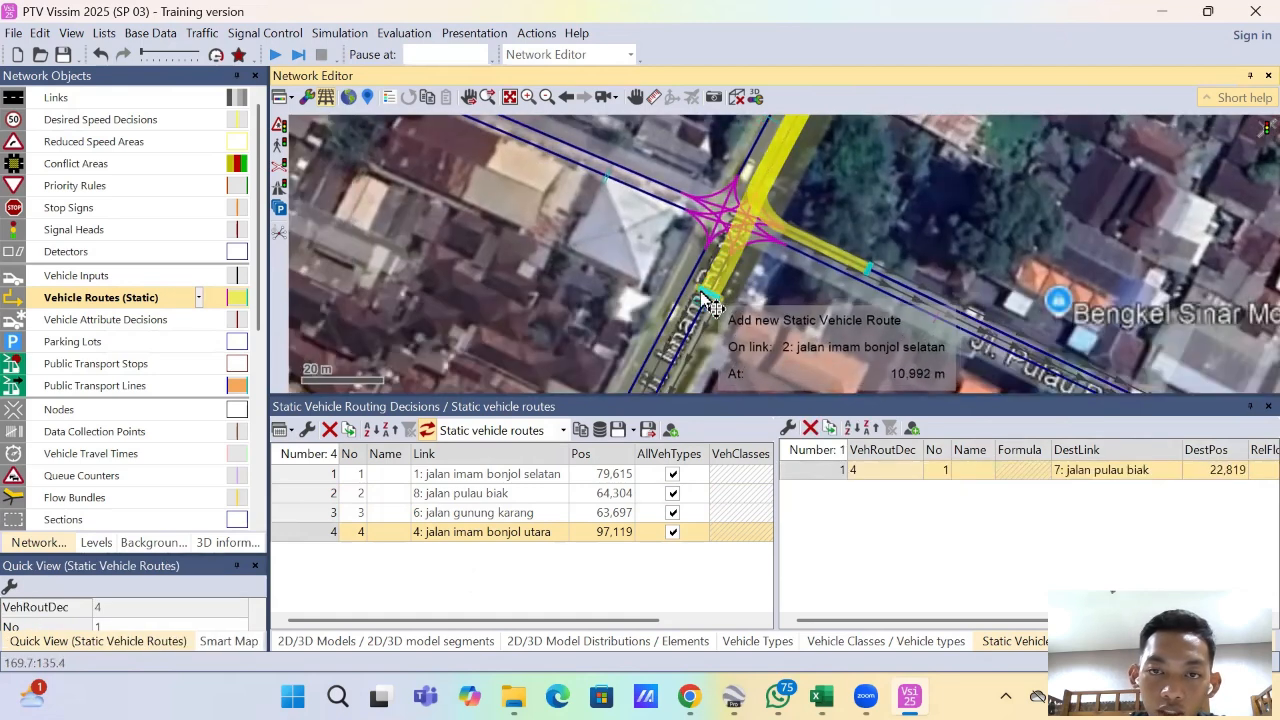
{"action": "left_click", "coordinate": [704, 296]}
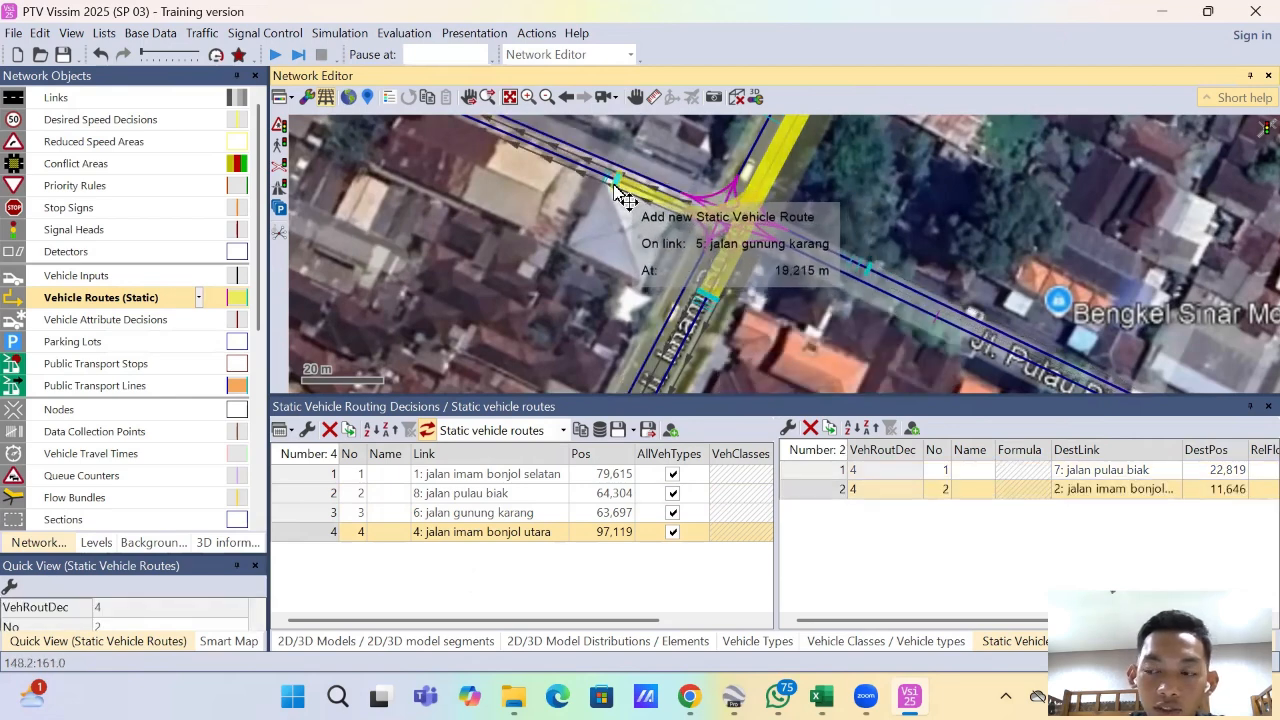
{"action": "left_click", "coordinate": [645, 203]}
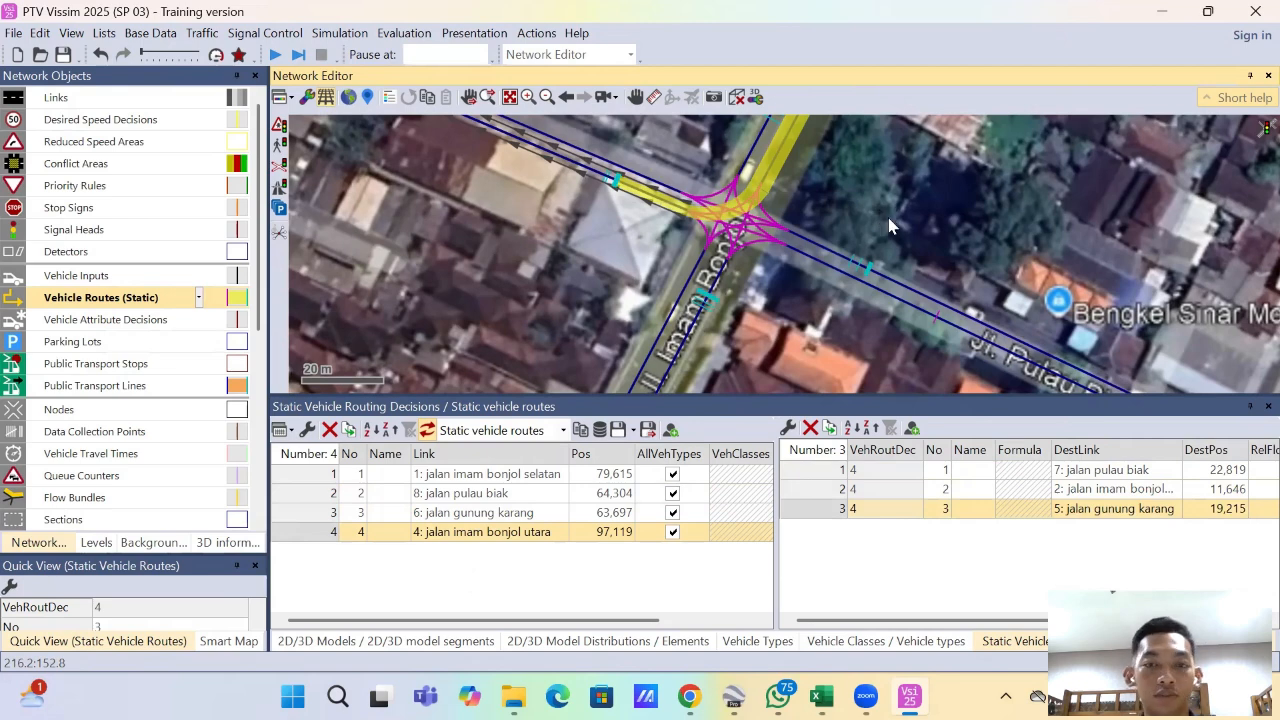
Step: Review the relative flows and the routes of the routing decision on link "1: jalan imam bonjol selatan"
{"action": "left_click_drag", "start_coordinate": [925, 622], "coordinate": [1035, 624]}
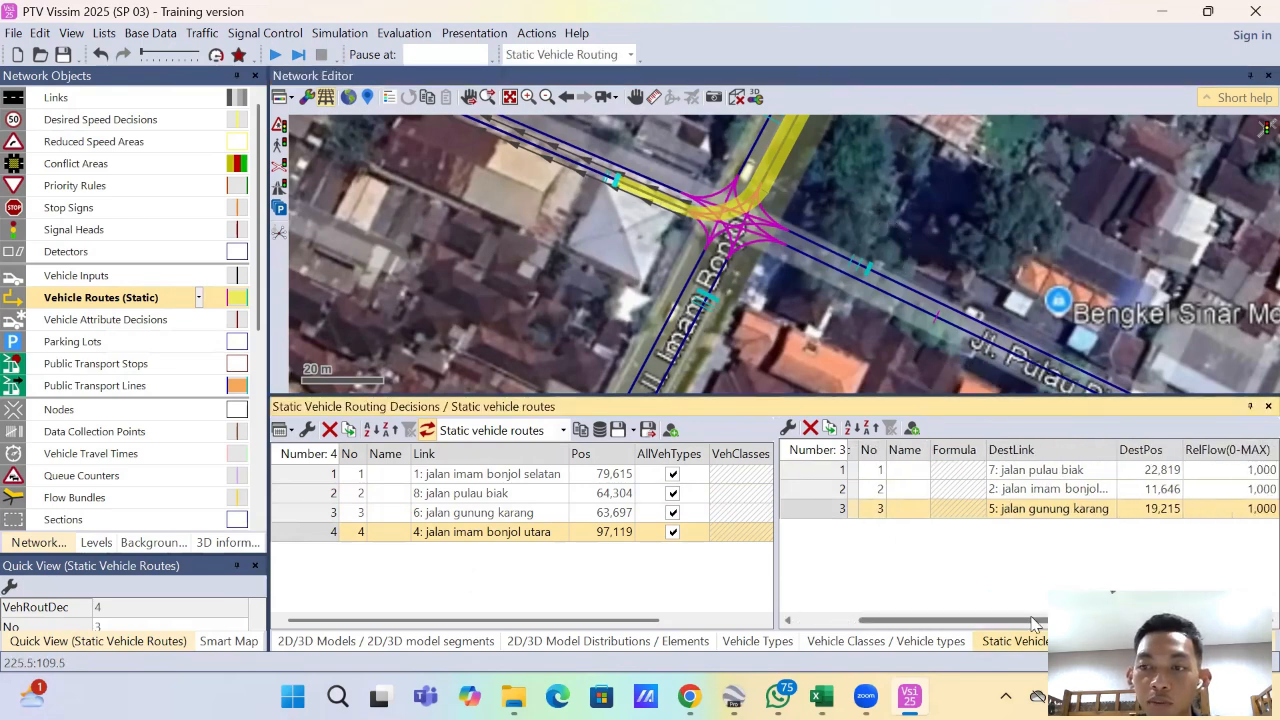
{"action": "left_click", "coordinate": [330, 476]}
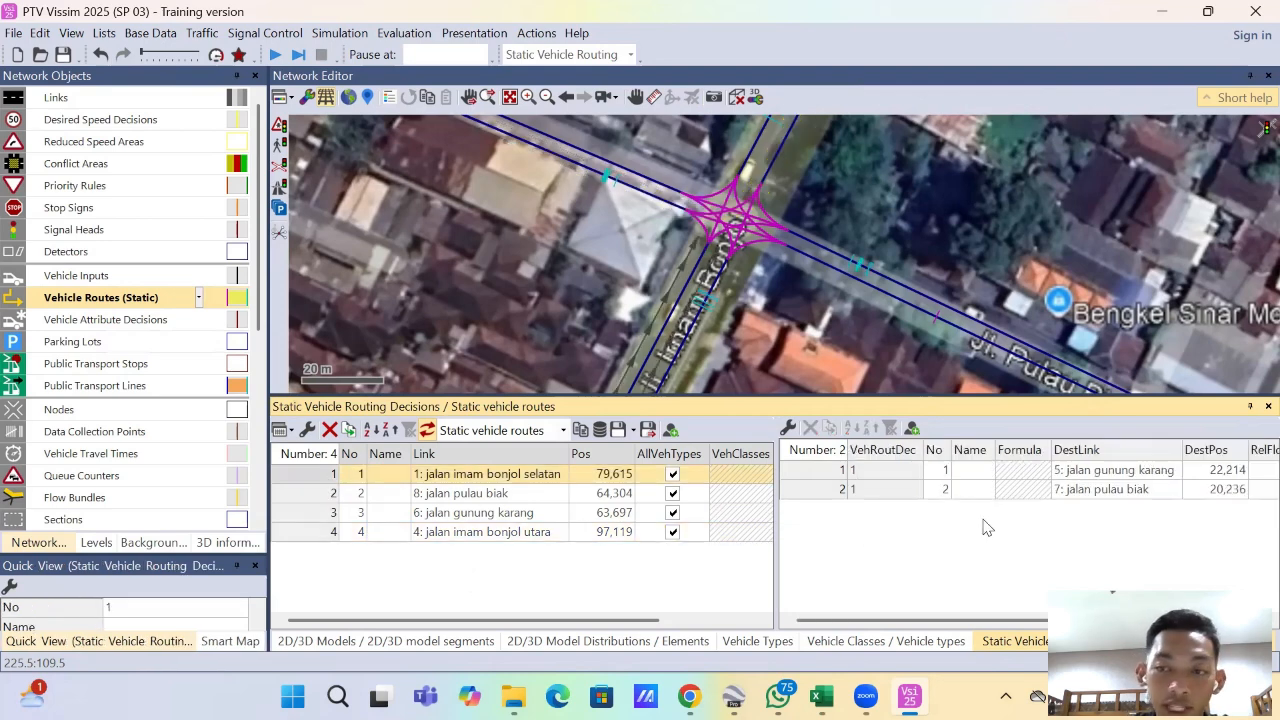
{"action": "left_click_drag", "start_coordinate": [941, 622], "coordinate": [972, 622]}
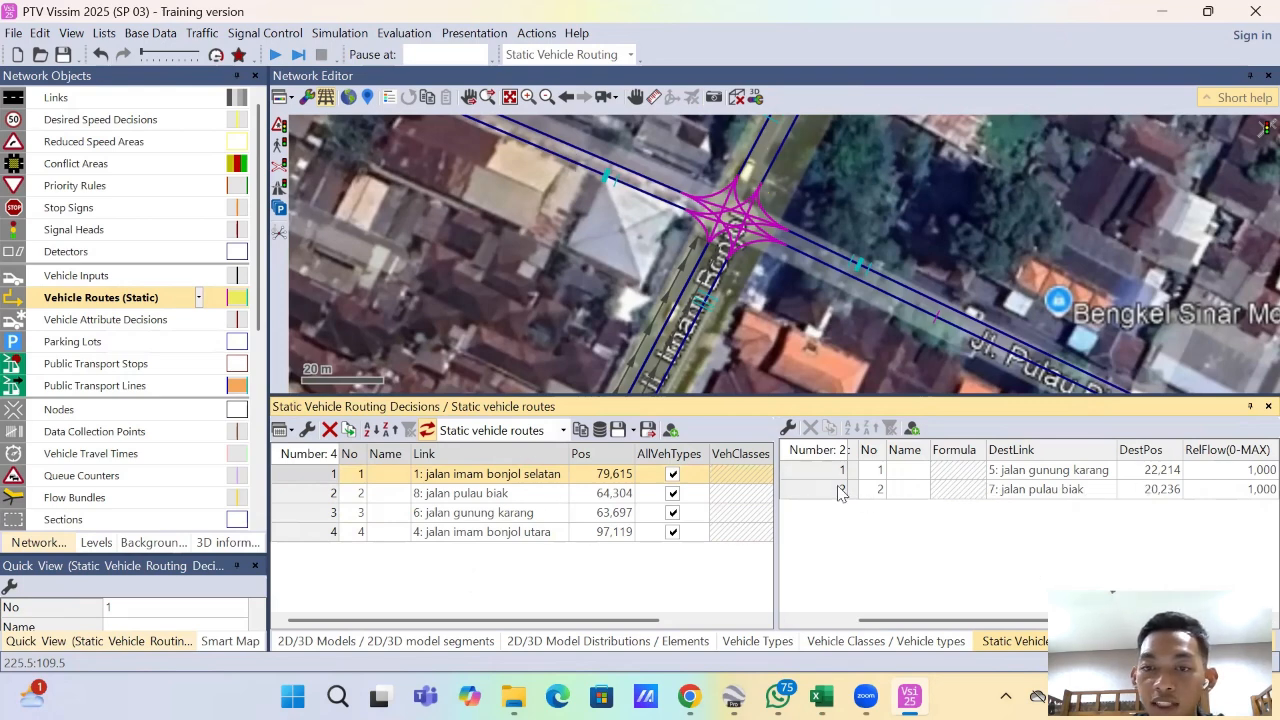
{"action": "left_click", "coordinate": [803, 472]}
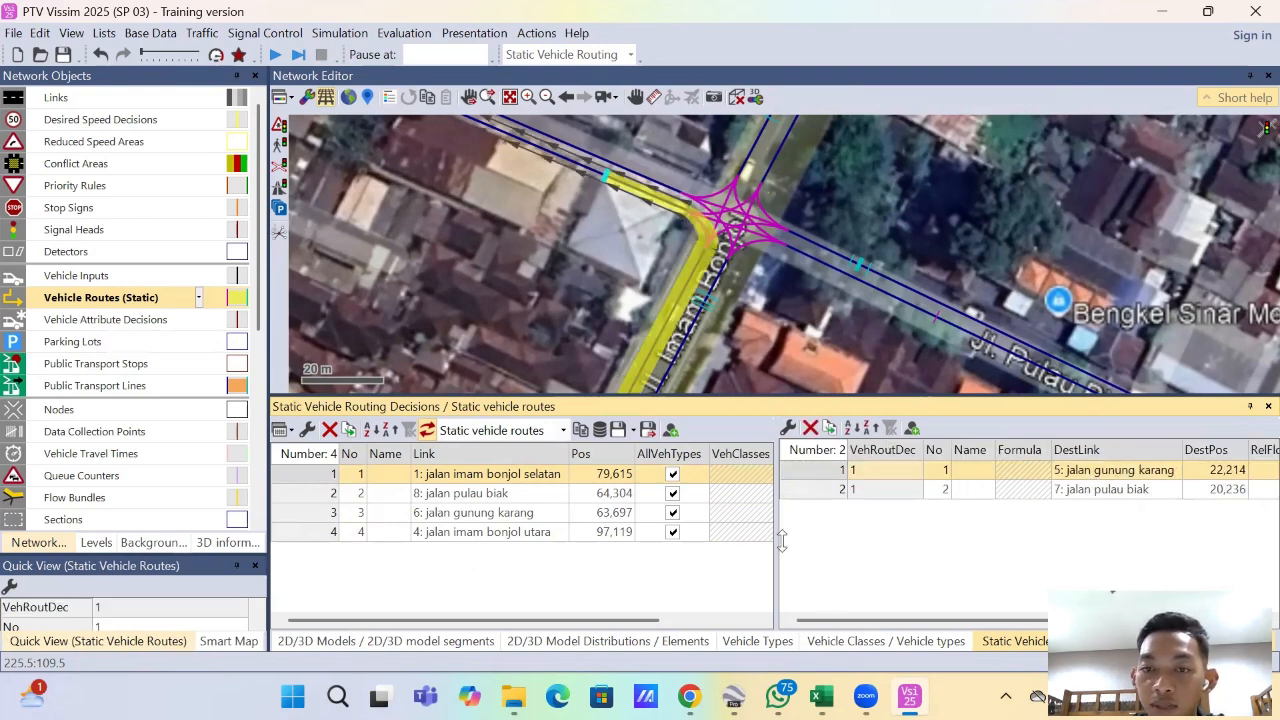
{"action": "left_click", "coordinate": [835, 489]}
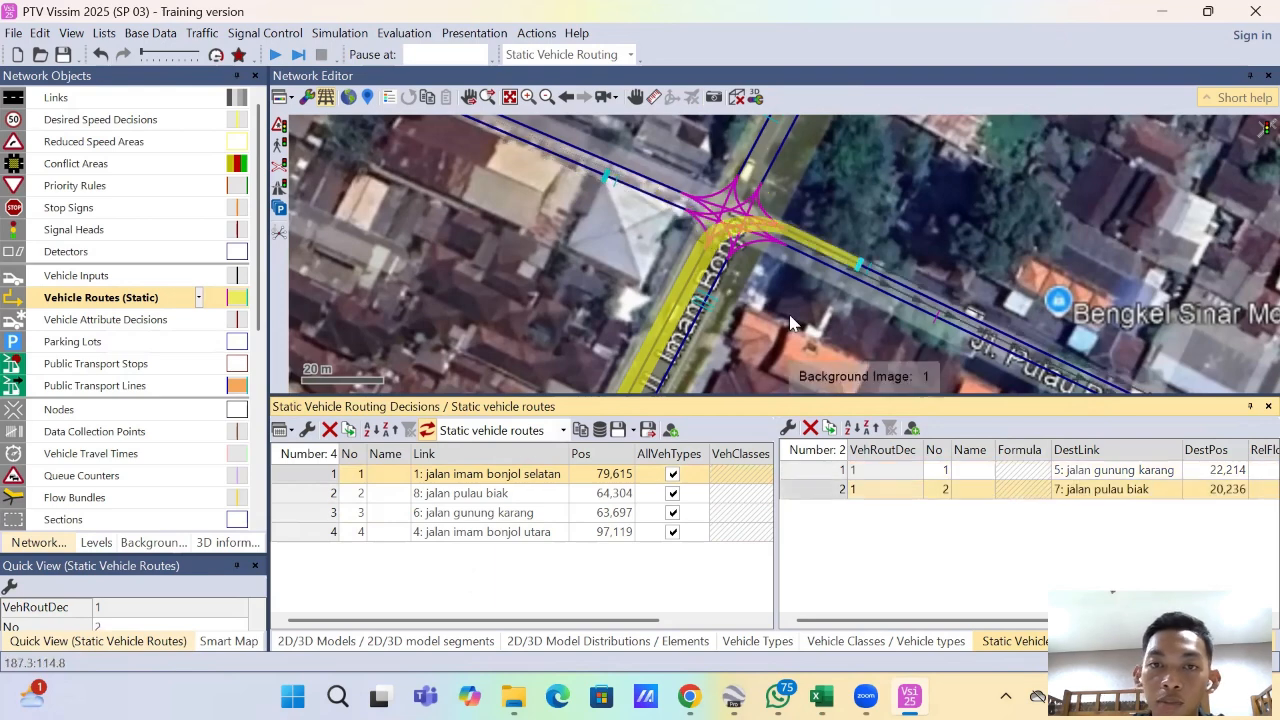
{"action": "left_click", "coordinate": [1015, 330]}
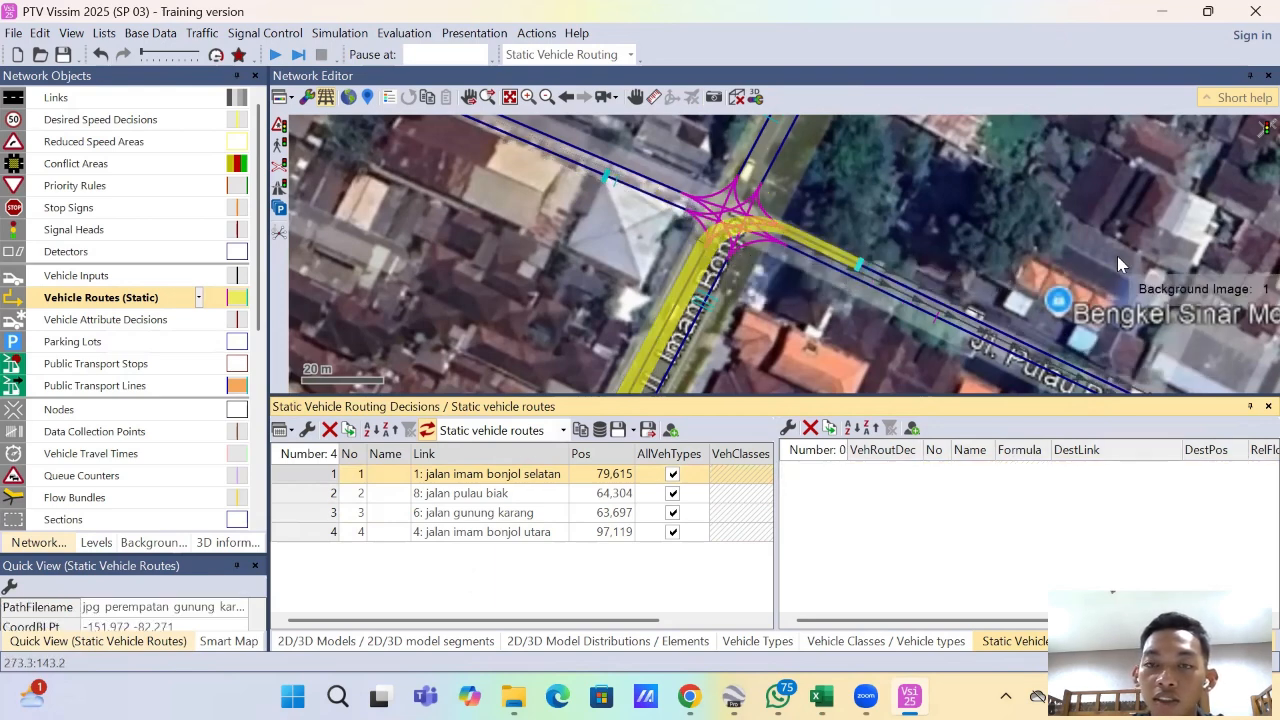
{"action": "left_click_drag", "start_coordinate": [776, 357], "coordinate": [837, 309]}
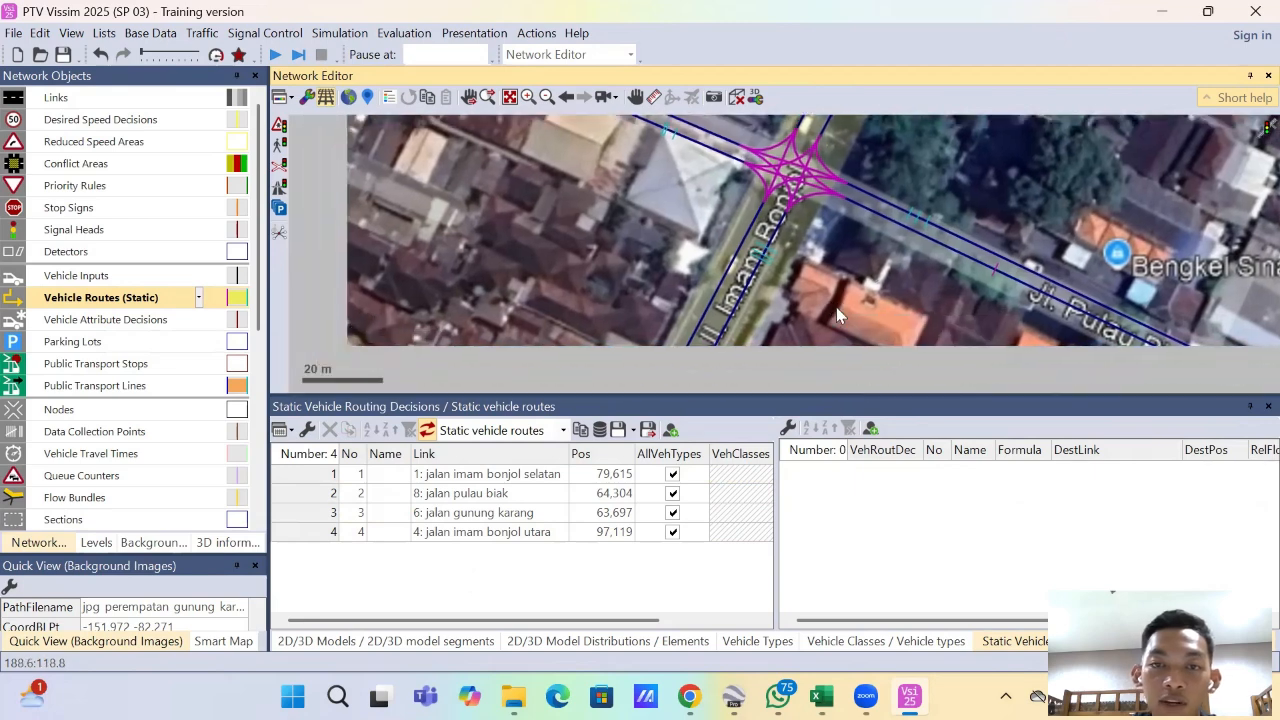
{"action": "left_click_drag", "start_coordinate": [645, 332], "coordinate": [701, 239]}
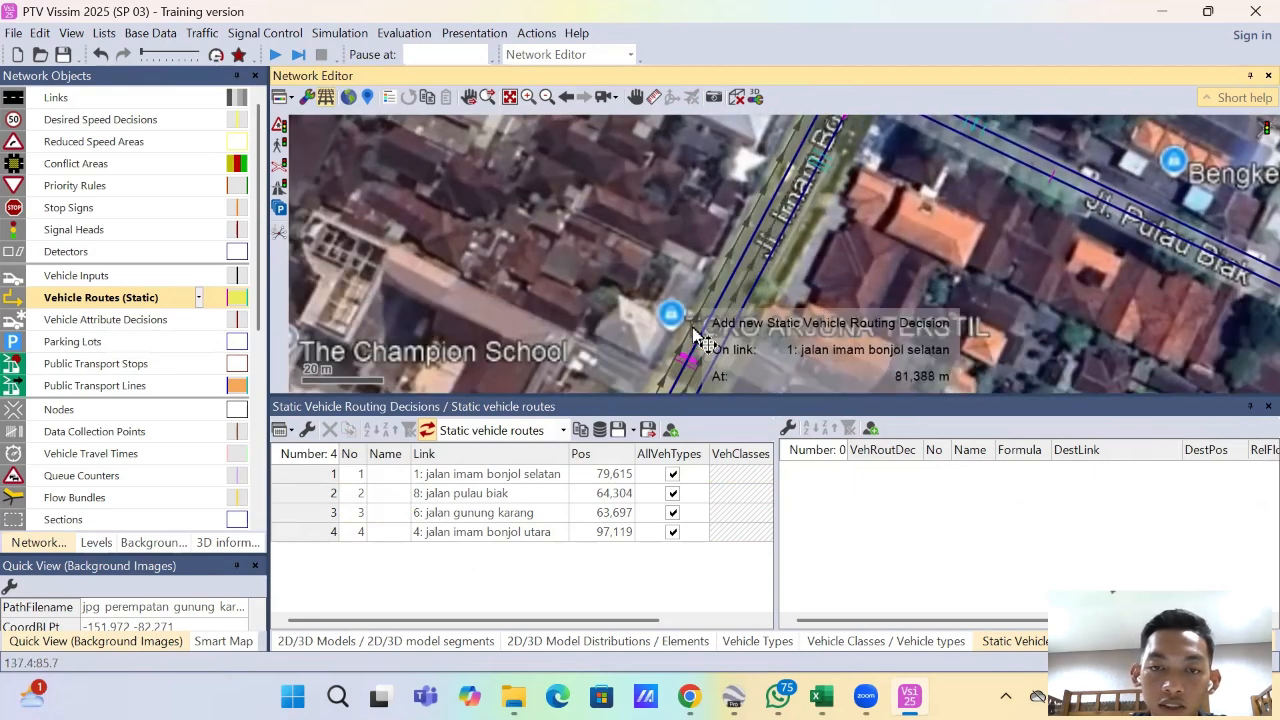
{"action": "right_click", "coordinate": [734, 292]}
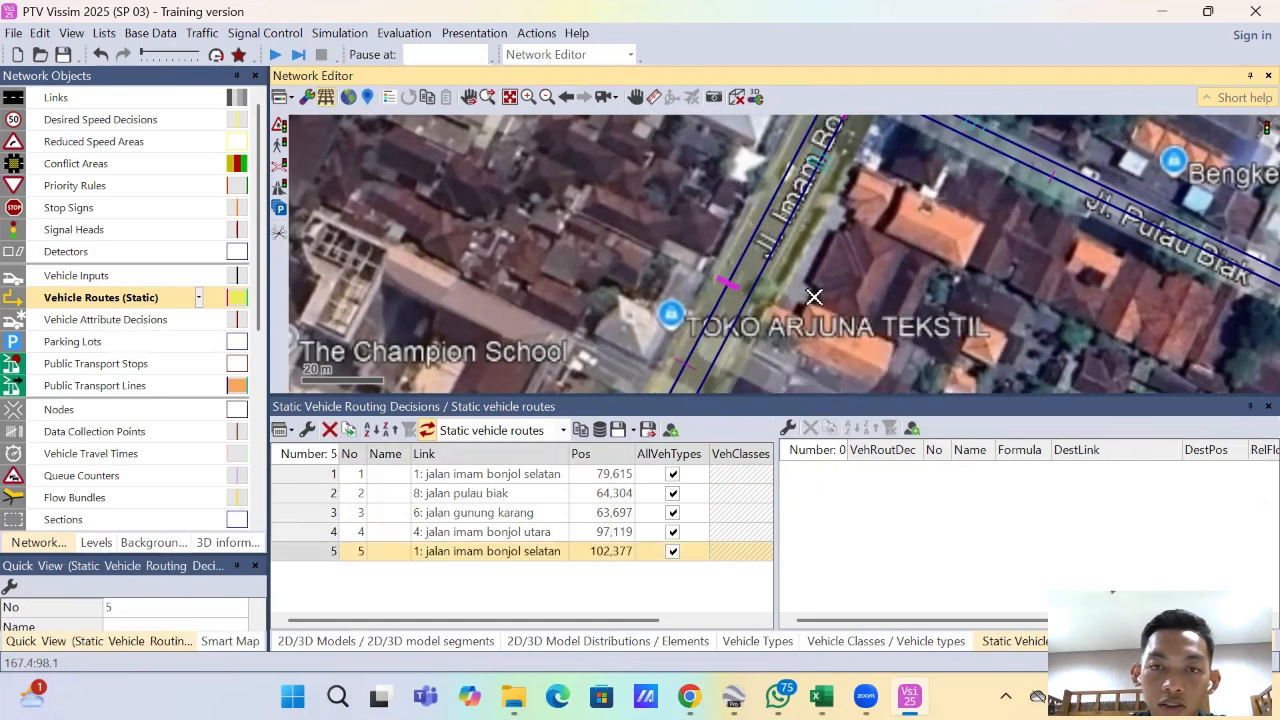
{"action": "key", "text": "Delete"}
Step: Move the routing decision on link "1: jalan imam bonjol selatan" to about 81.4 m
{"action": "mouse_move", "coordinate": [691, 366]}
{"action": "left_mouse_down"}
{"action": "mouse_move", "coordinate": [718, 318]}
{"action": "mouse_move", "coordinate": [694, 361]}
{"action": "left_mouse_up"}
{"action": "left_click", "coordinate": [973, 285]}
Step: Review the static routes and relative flows of the four routing decisions and inspect the intersection in the network view
{"action": "left_click", "coordinate": [306, 477]}
{"action": "left_click", "coordinate": [312, 494]}
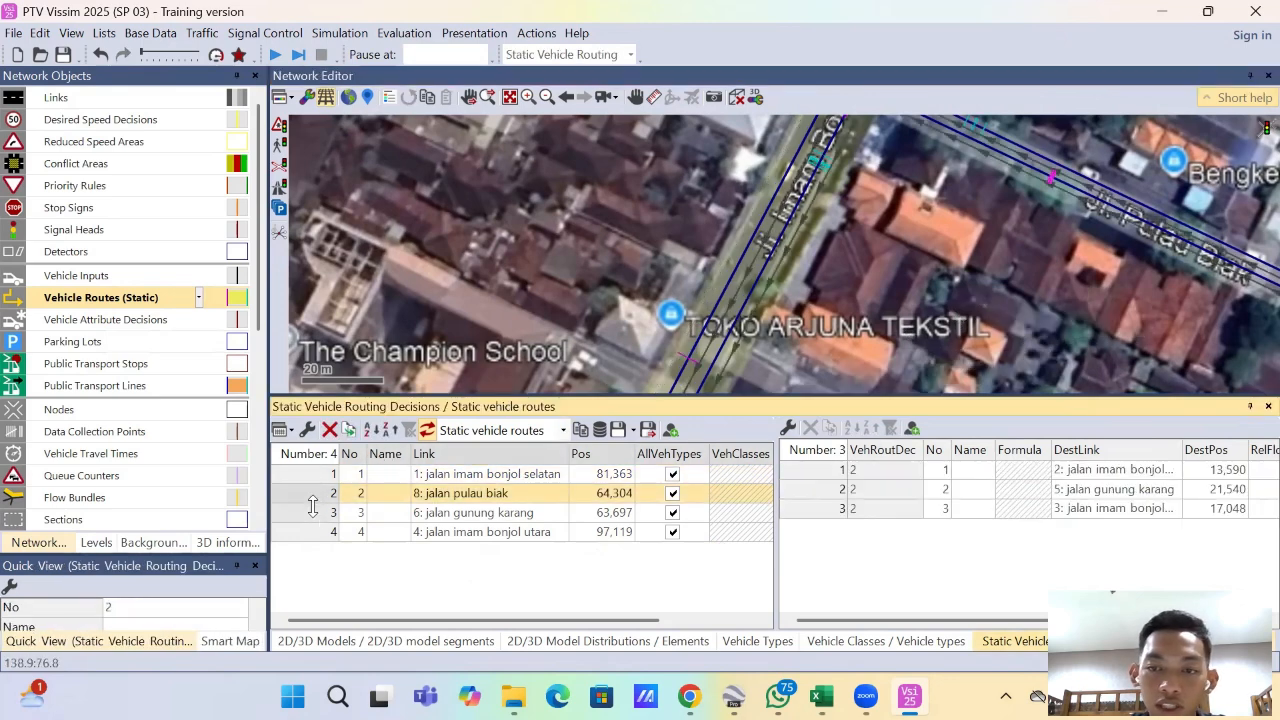
{"action": "left_click", "coordinate": [316, 513]}
{"action": "left_click", "coordinate": [320, 532]}
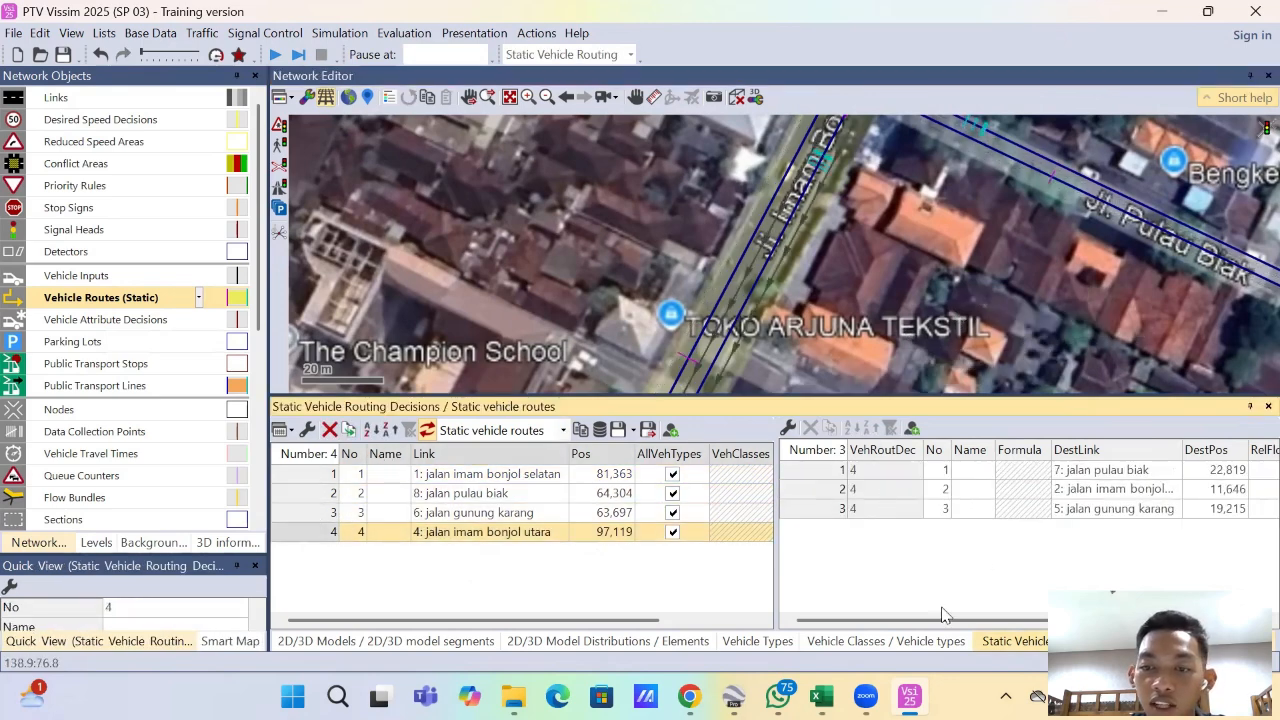
{"action": "left_click_drag", "start_coordinate": [940, 622], "coordinate": [990, 624]}
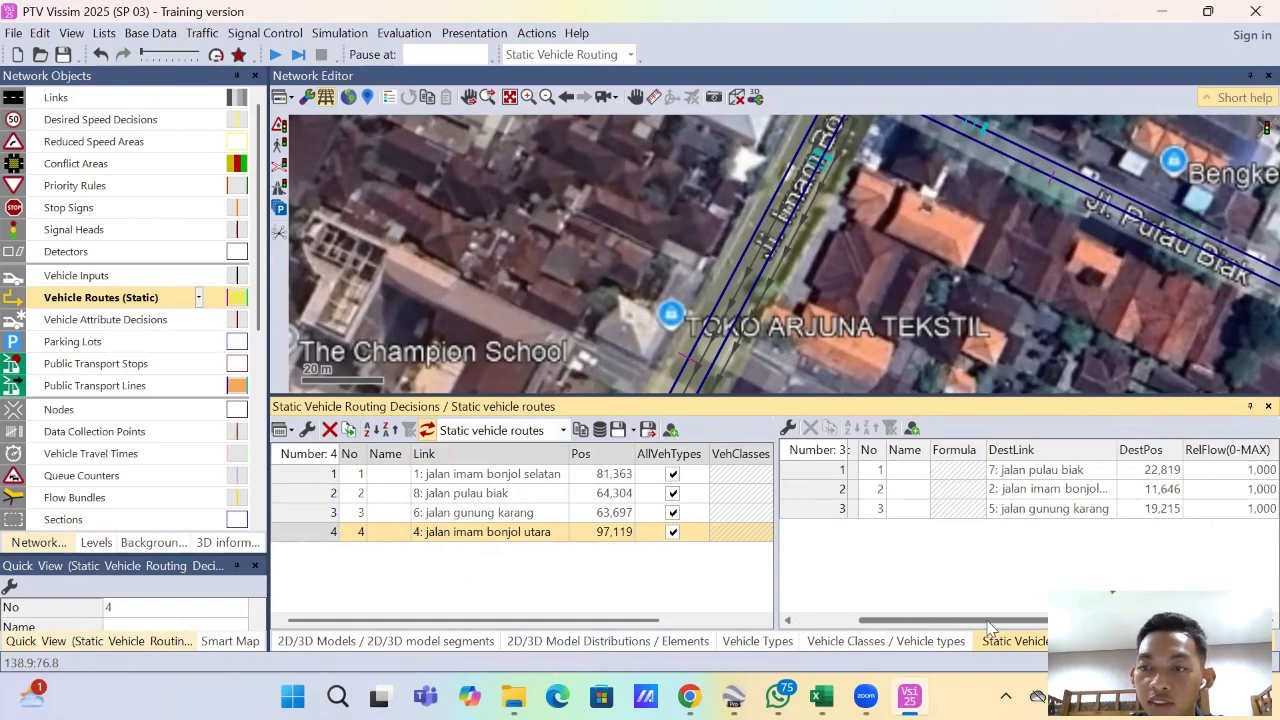
{"action": "left_click_drag", "start_coordinate": [904, 221], "coordinate": [743, 346]}
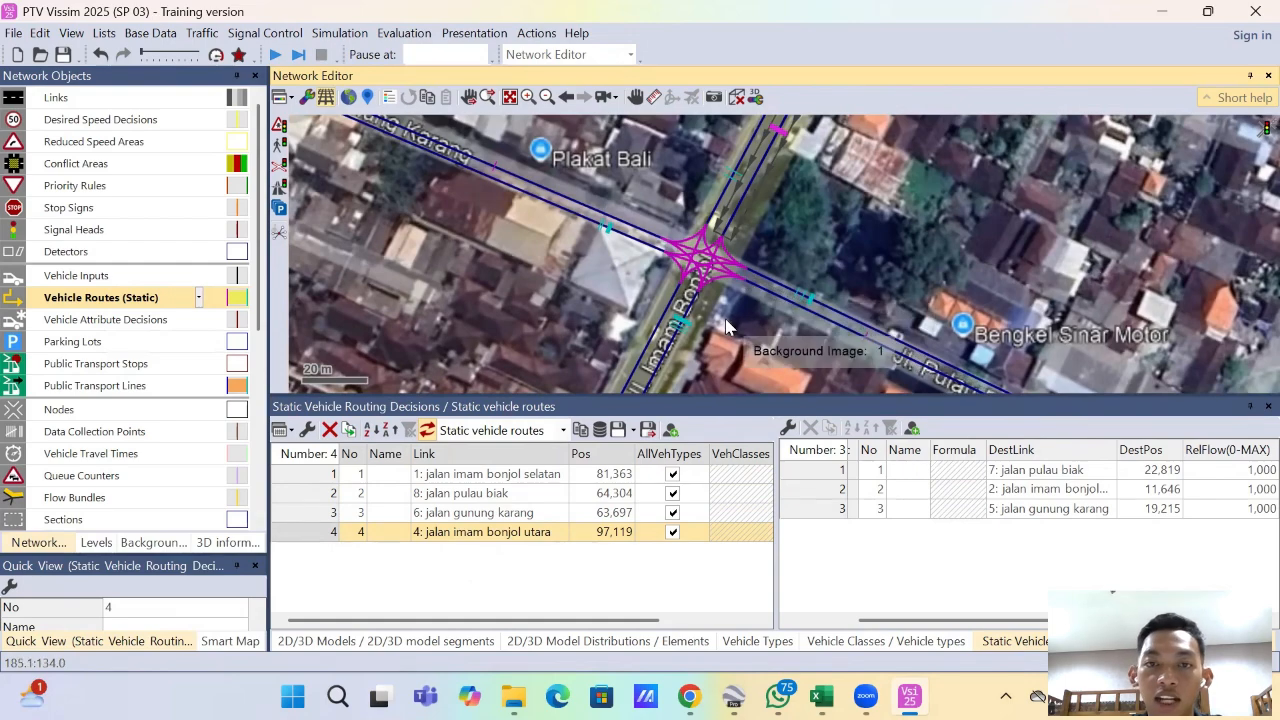
{"action": "scroll", "coordinate": [738, 315], "scroll_direction": "down", "scroll_amount": 2}
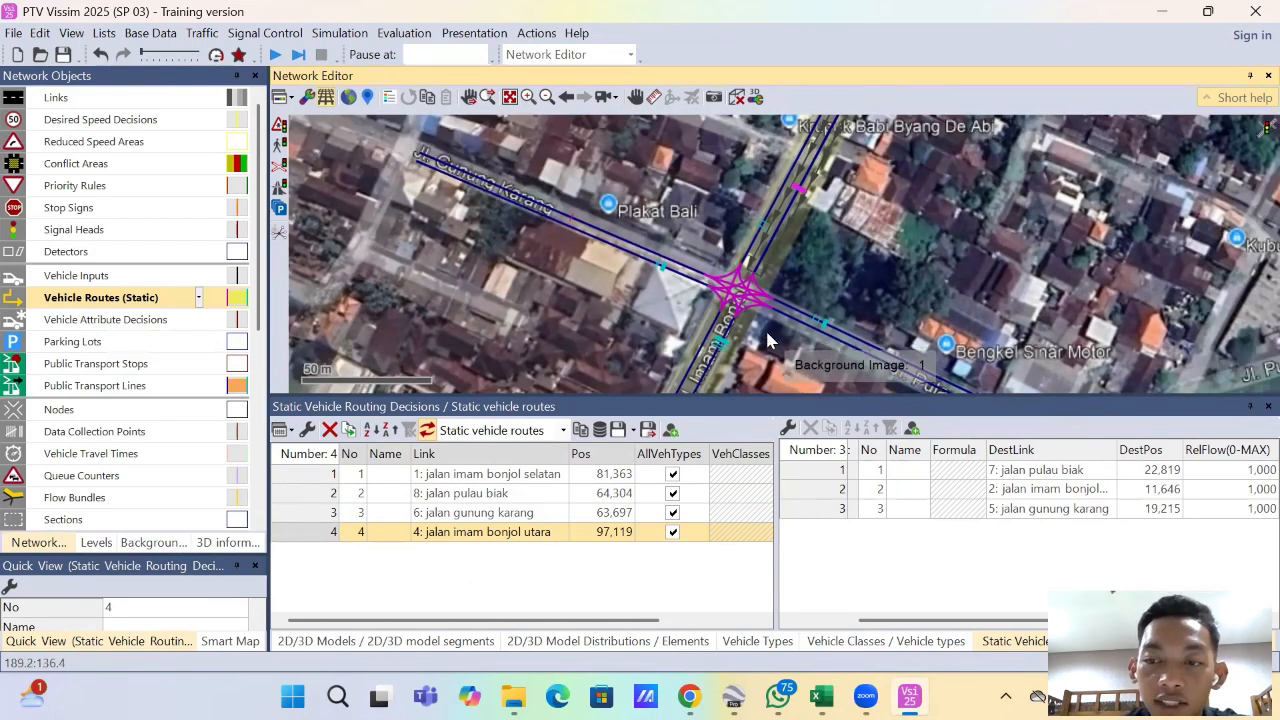
{"action": "left_click_drag", "start_coordinate": [762, 330], "coordinate": [790, 287]}
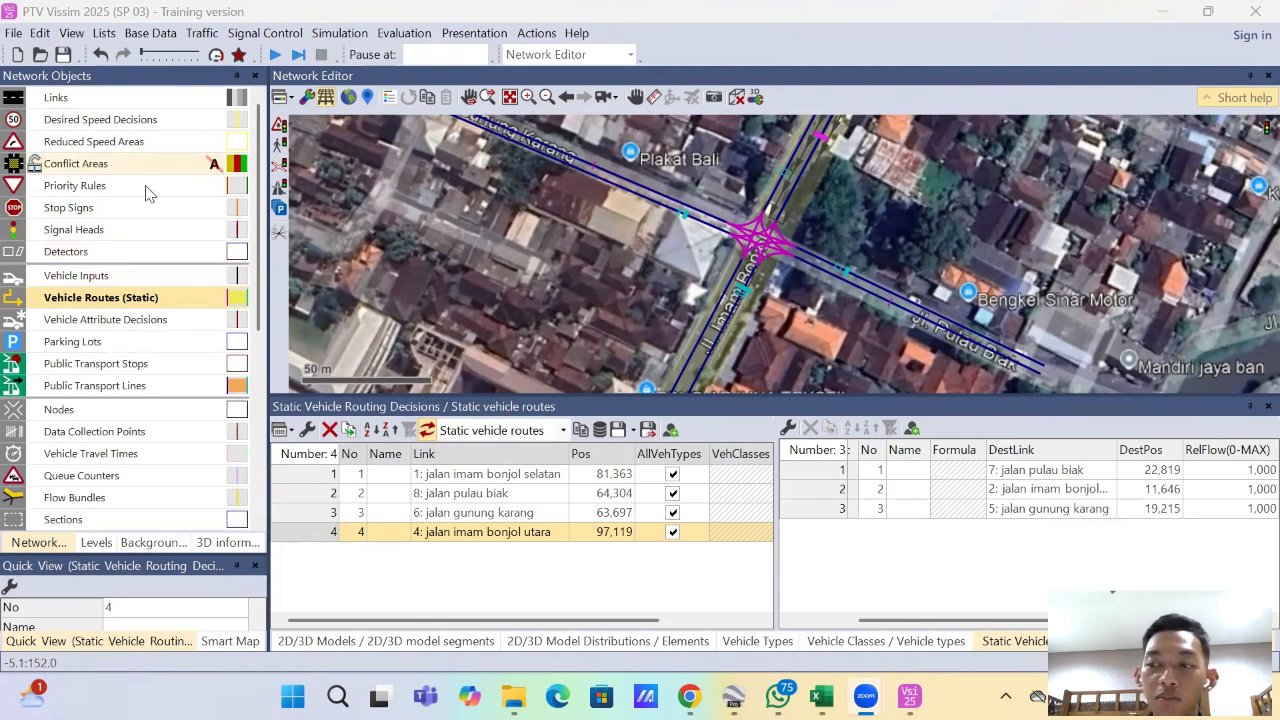
Step: Place a desired speed decision on lane 1 of link "1: jalan imam bonjol selatan" at about 78.6 m
{"action": "left_click", "coordinate": [118, 121]}
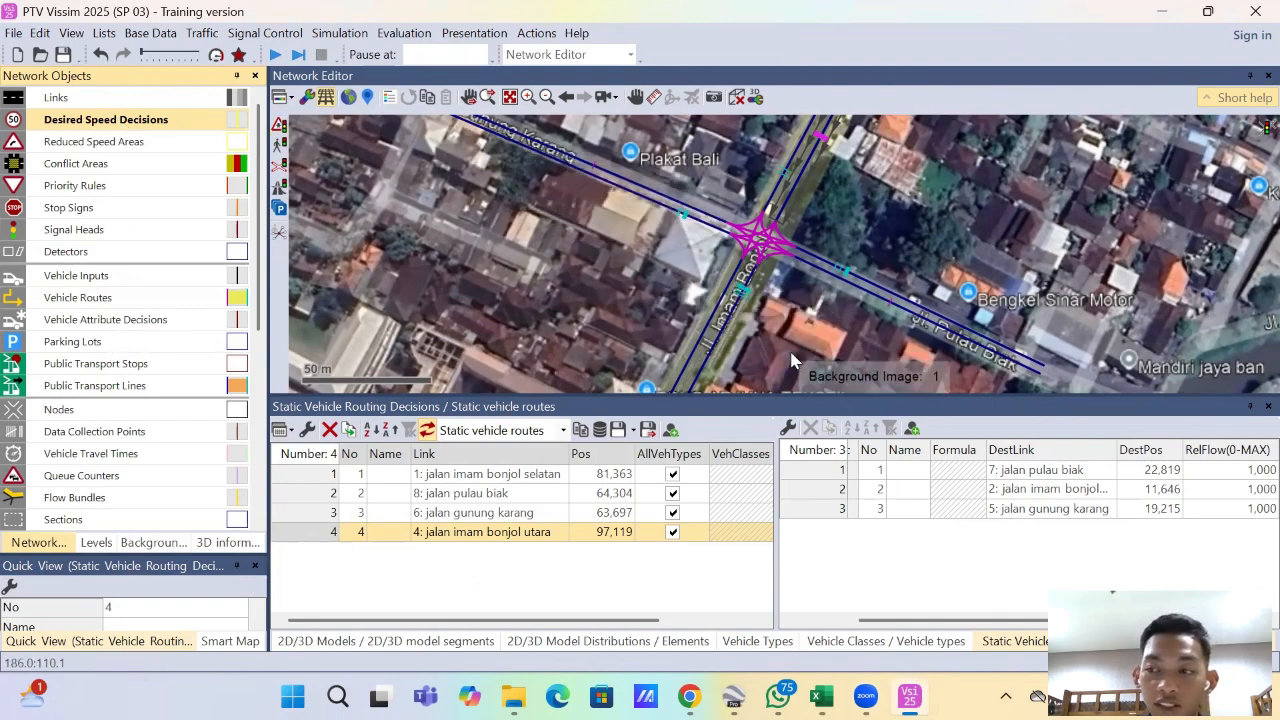
{"action": "left_click_drag", "start_coordinate": [613, 321], "coordinate": [626, 229]}
{"action": "scroll", "coordinate": [600, 324], "scroll_direction": "up", "scroll_amount": 3}
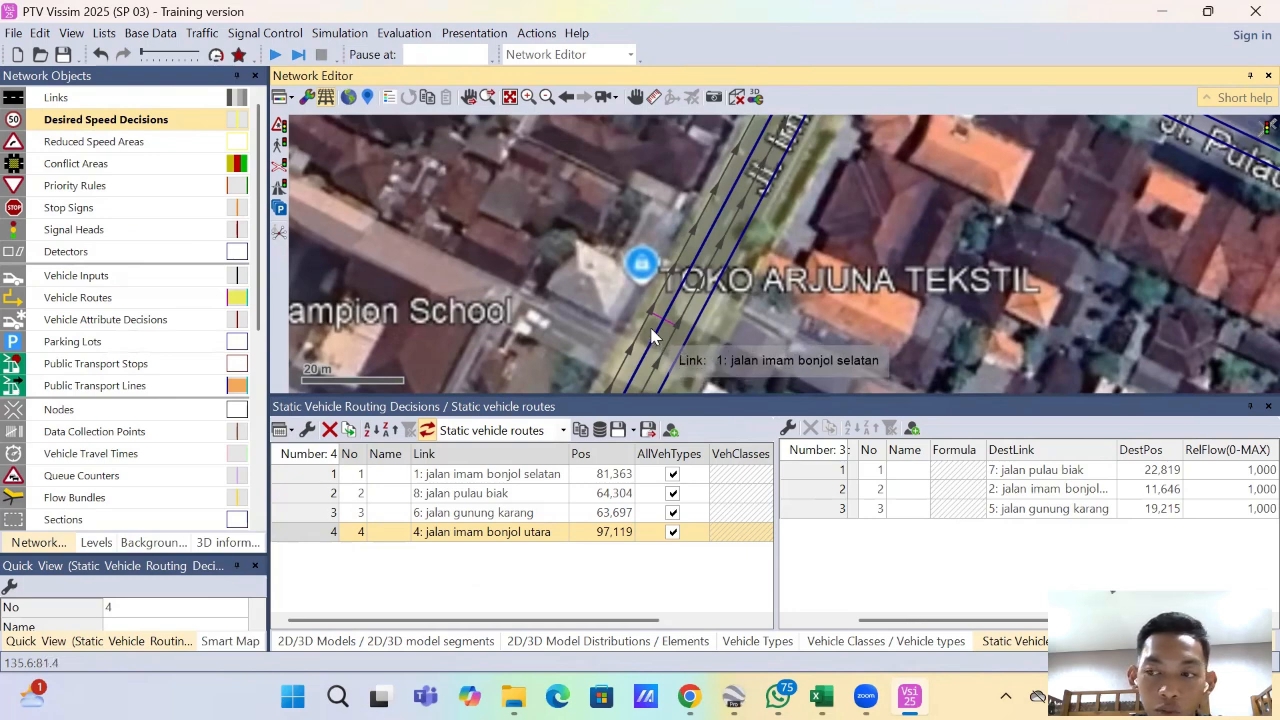
{"action": "right_click", "coordinate": [651, 330]}
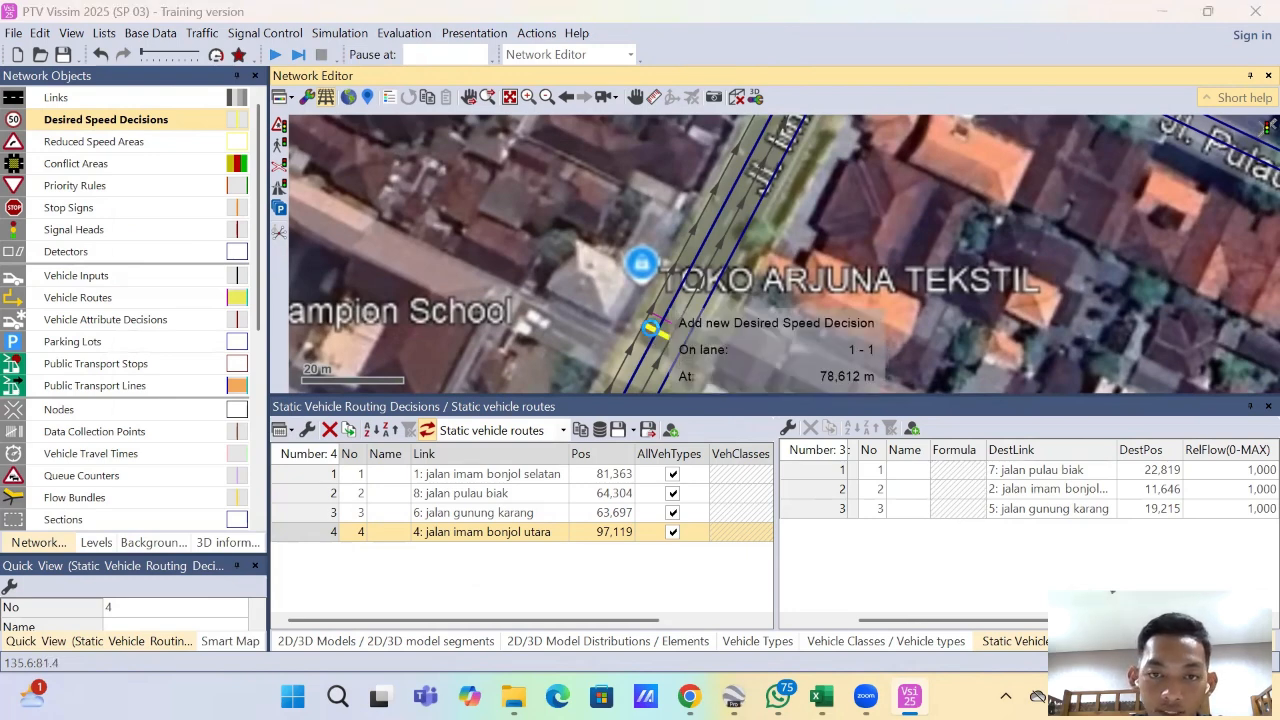
{"action": "left_click", "coordinate": [655, 322]}
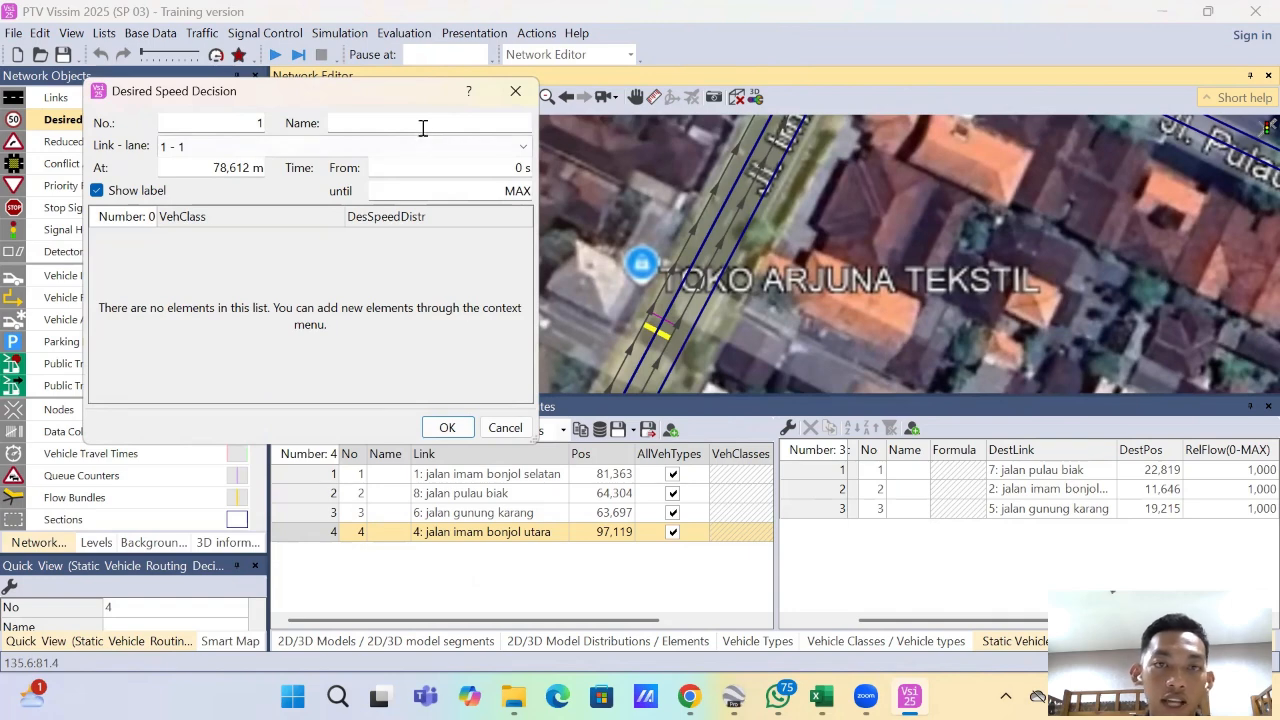
Step: Add two vehicle class entries to the desired speed decision and change the Car entry to "70: sepeda motor"
{"action": "right_click", "coordinate": [305, 268]}
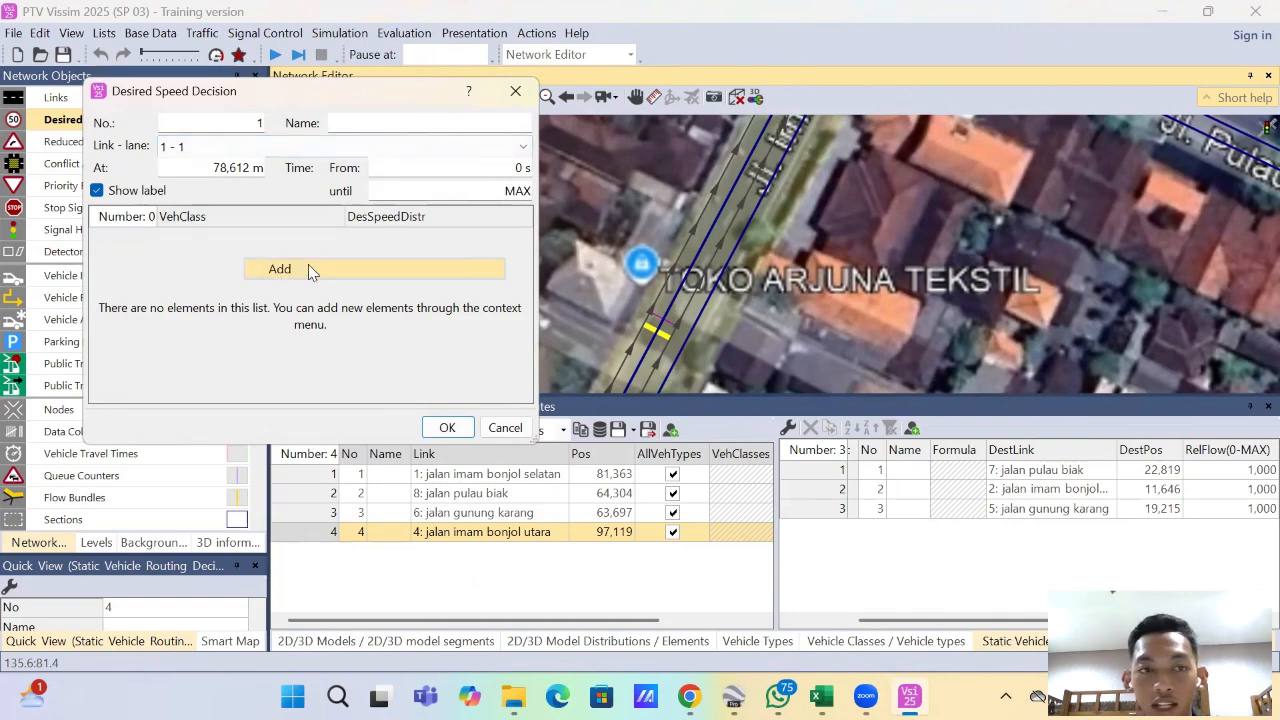
{"action": "left_click", "coordinate": [308, 268]}
{"action": "right_click", "coordinate": [386, 304]}
{"action": "left_click", "coordinate": [388, 308]}
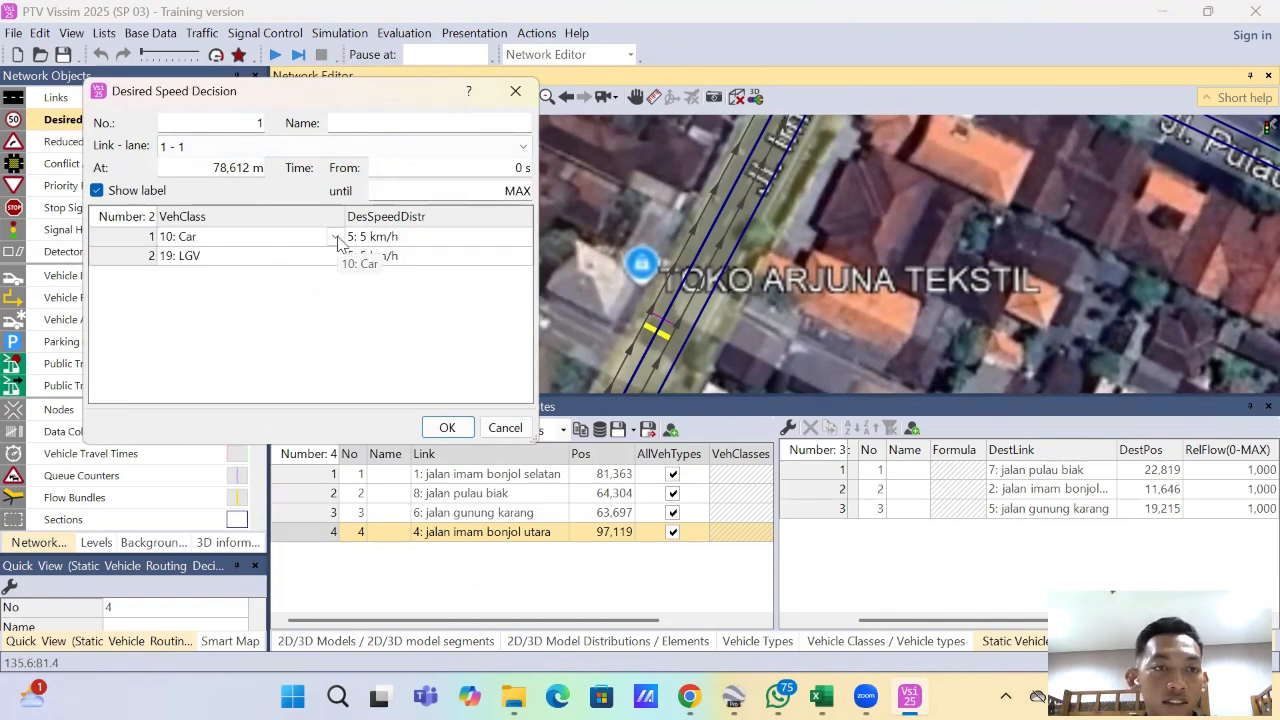
{"action": "left_click", "coordinate": [336, 237]}
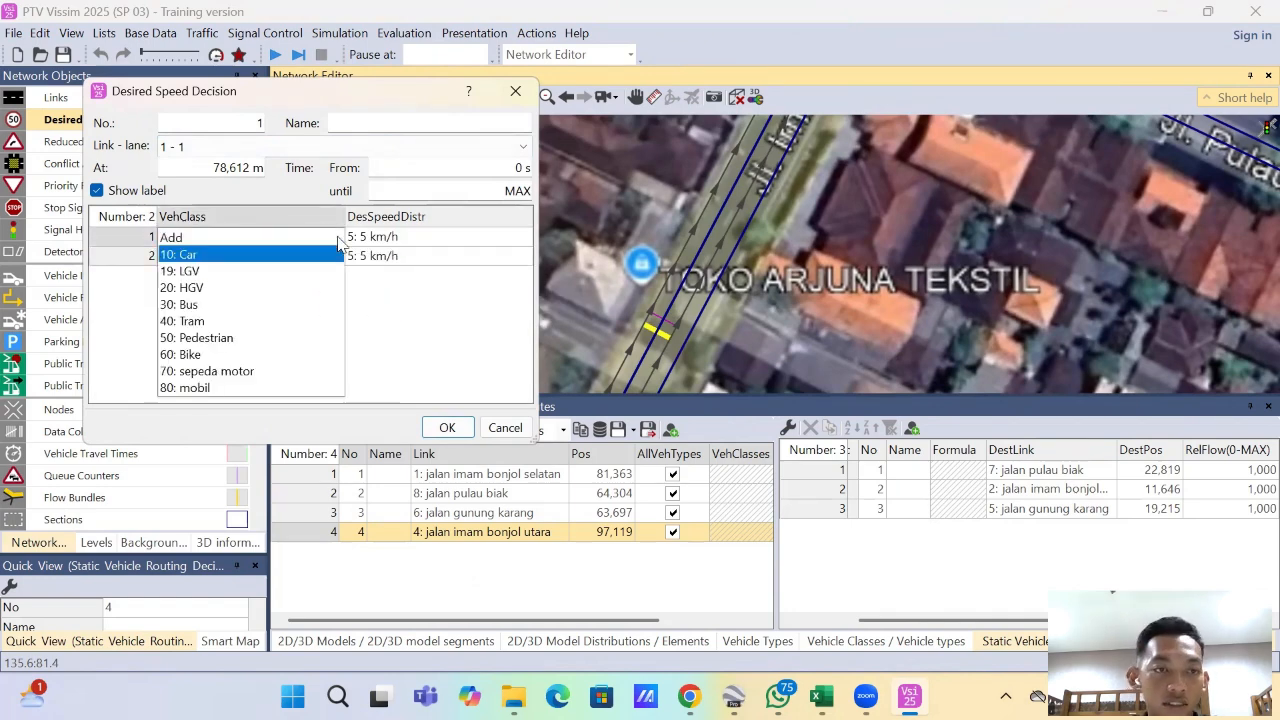
{"action": "left_click", "coordinate": [251, 372]}
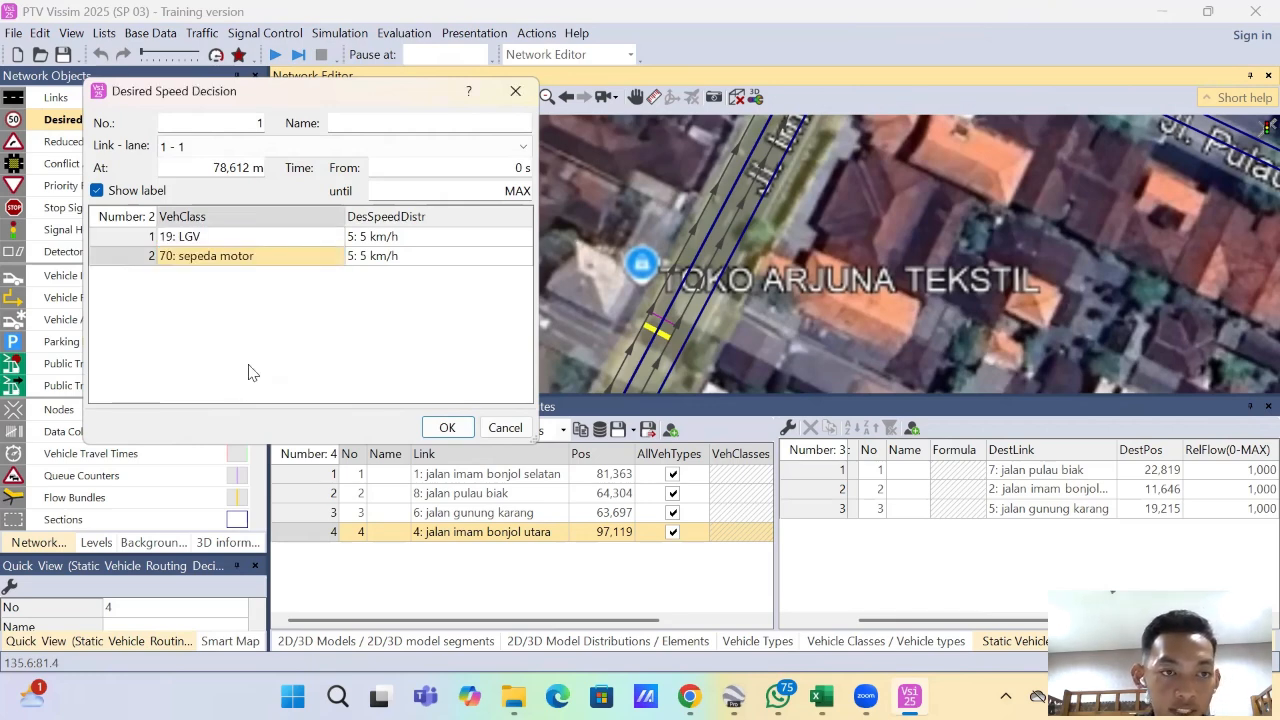
Step: Change the "19: LGV" entry of the desired speed decision to vehicle class "80: mobil"
{"action": "left_click", "coordinate": [335, 238]}
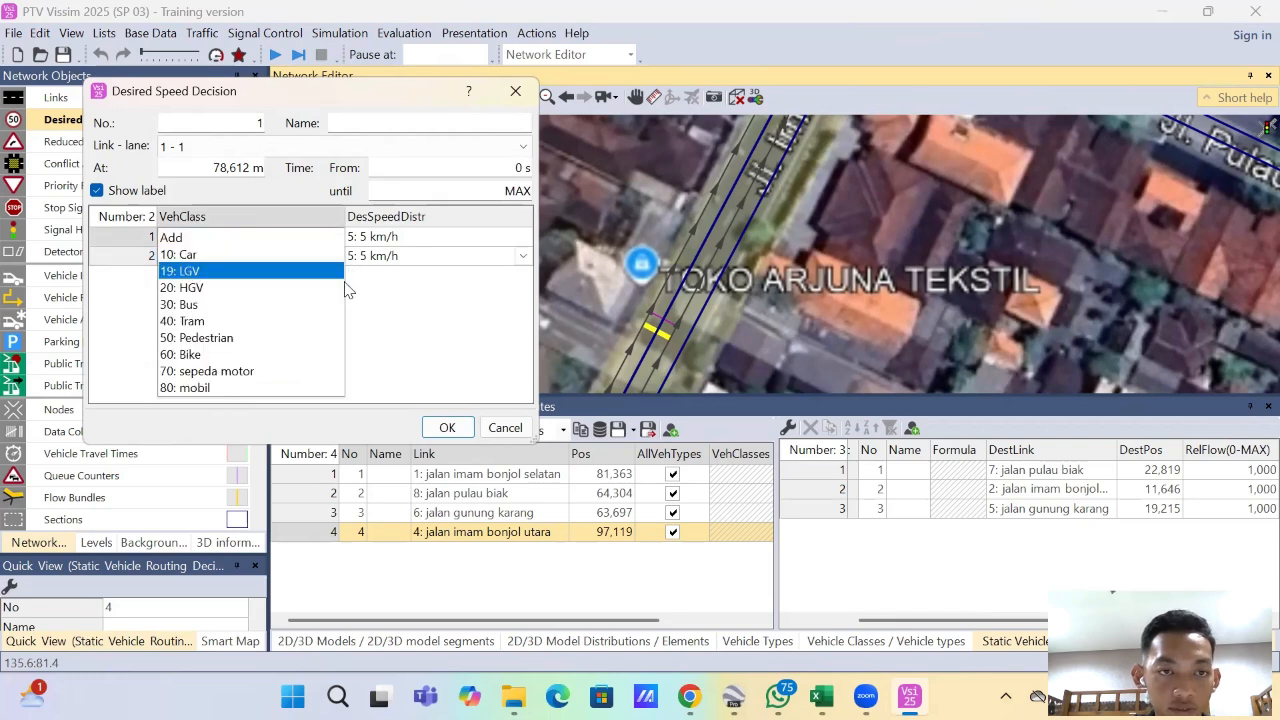
{"action": "left_click", "coordinate": [239, 372]}
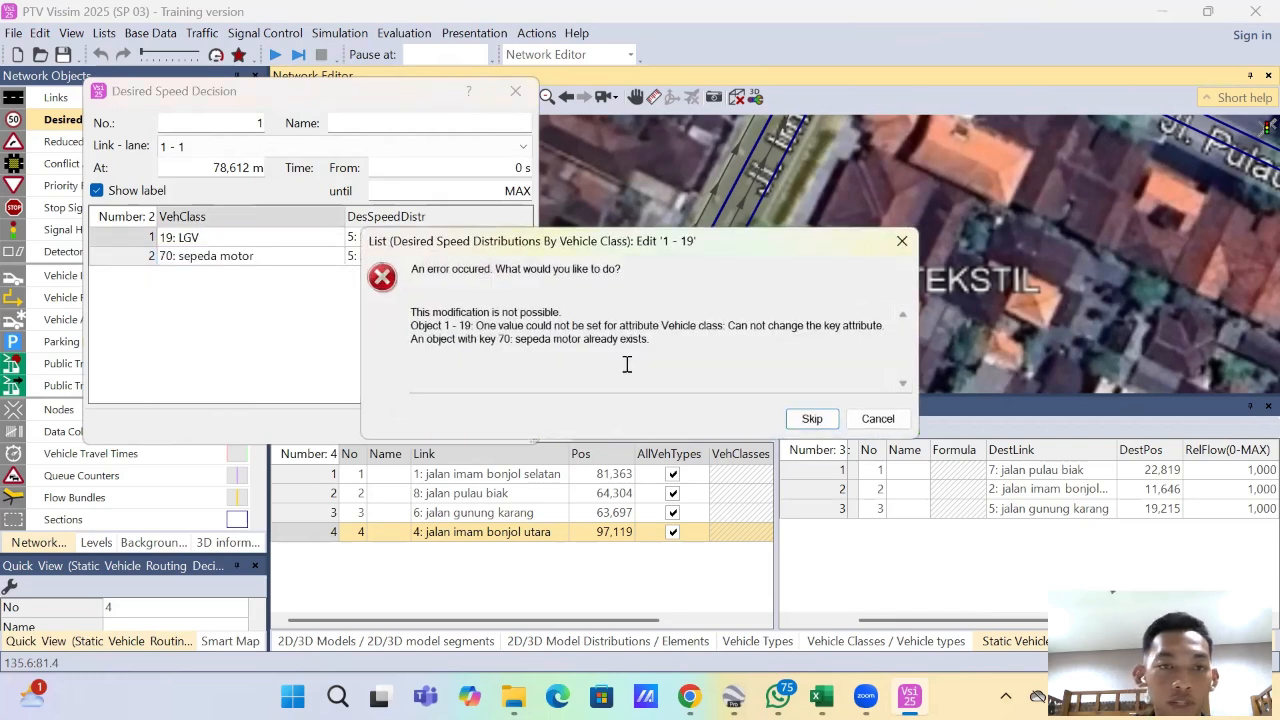
{"action": "left_click", "coordinate": [902, 241]}
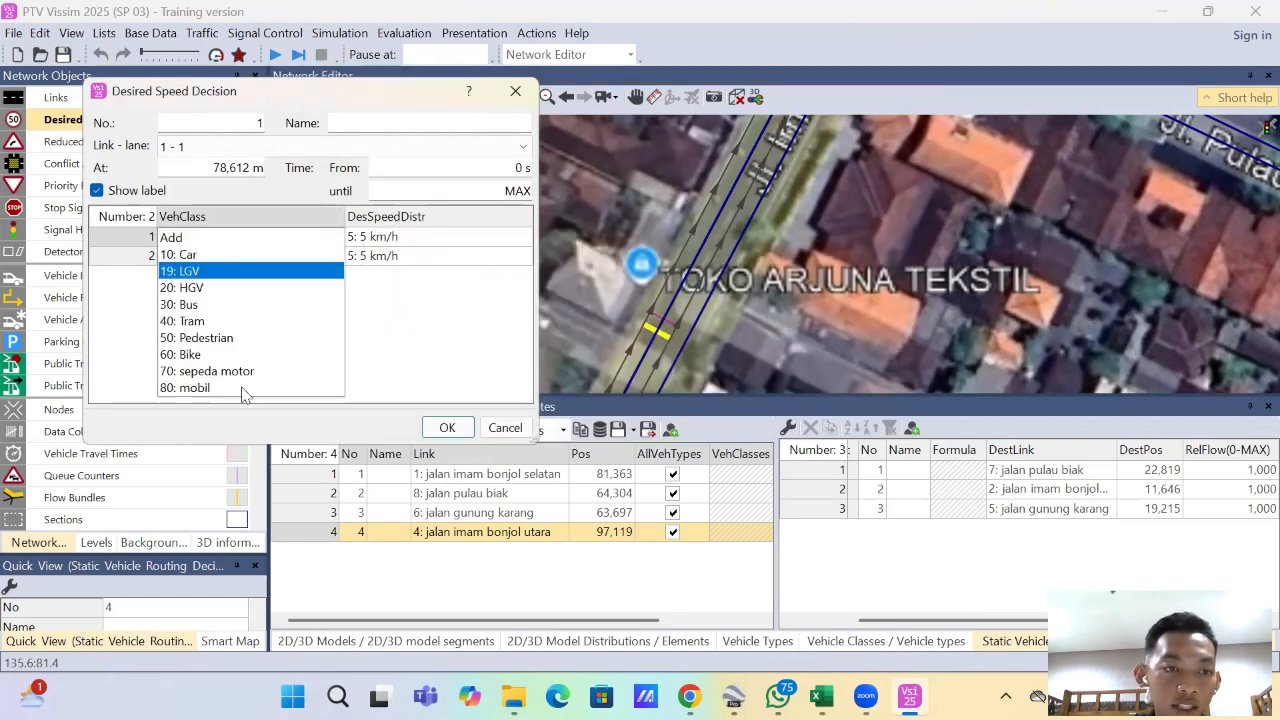
{"action": "left_click", "coordinate": [242, 388]}
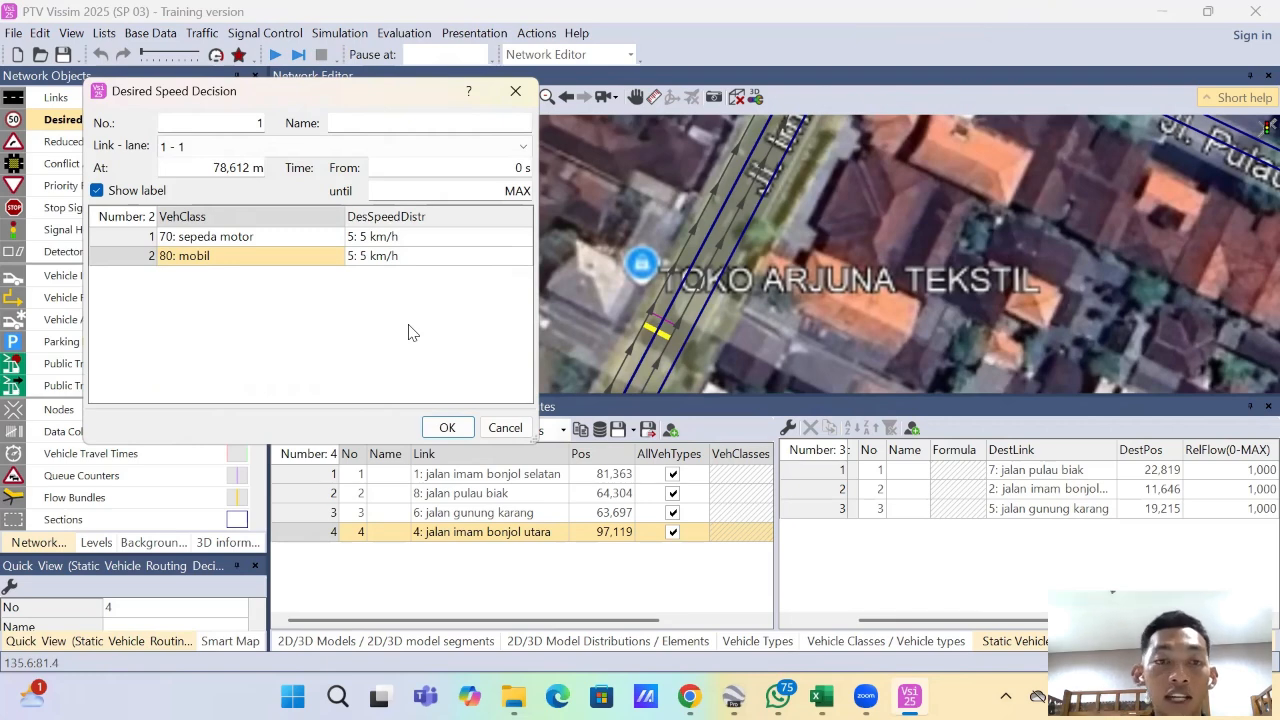
{"action": "right_click", "coordinate": [408, 333]}
{"action": "left_click", "coordinate": [477, 334]}
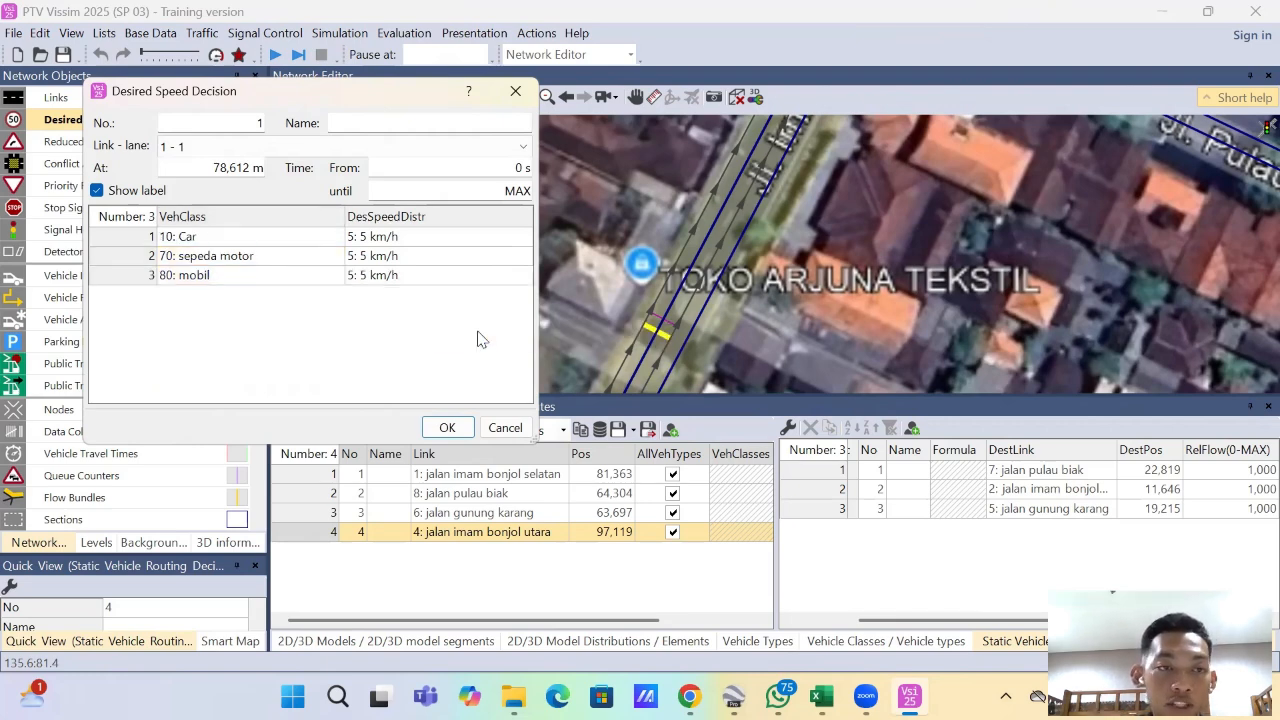
{"action": "left_click", "coordinate": [336, 255]}
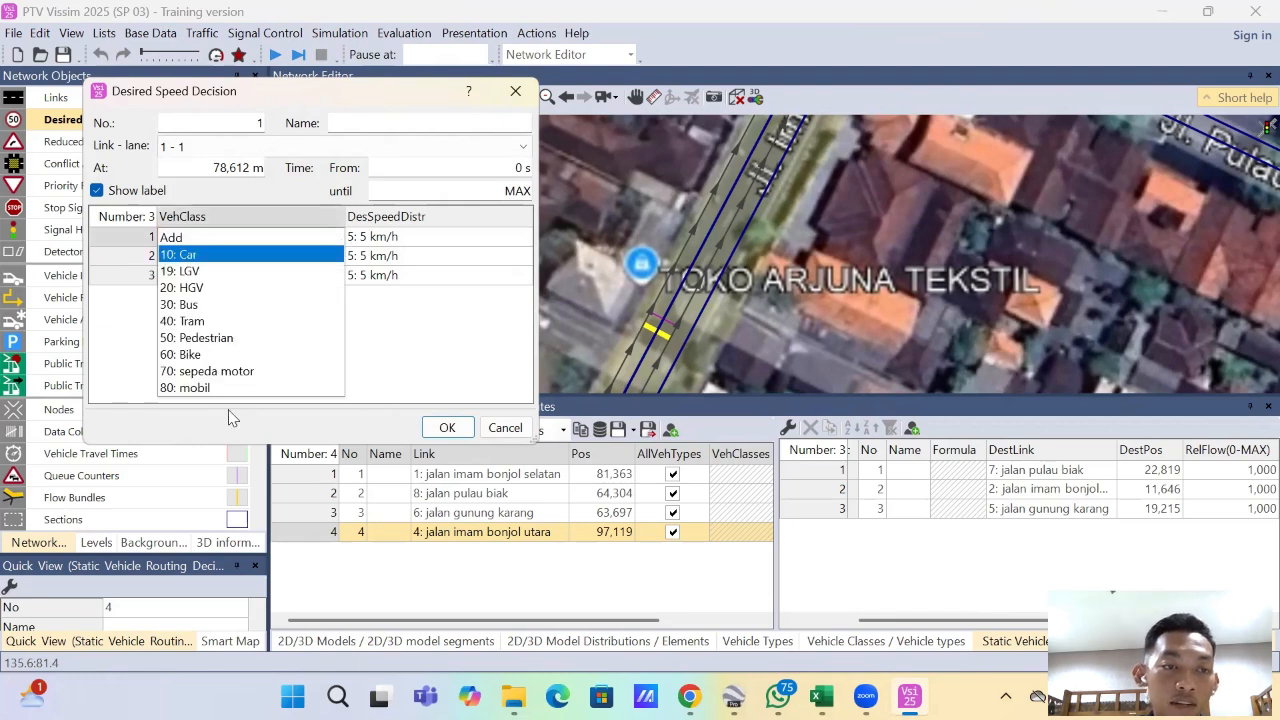
{"action": "left_click", "coordinate": [423, 344]}
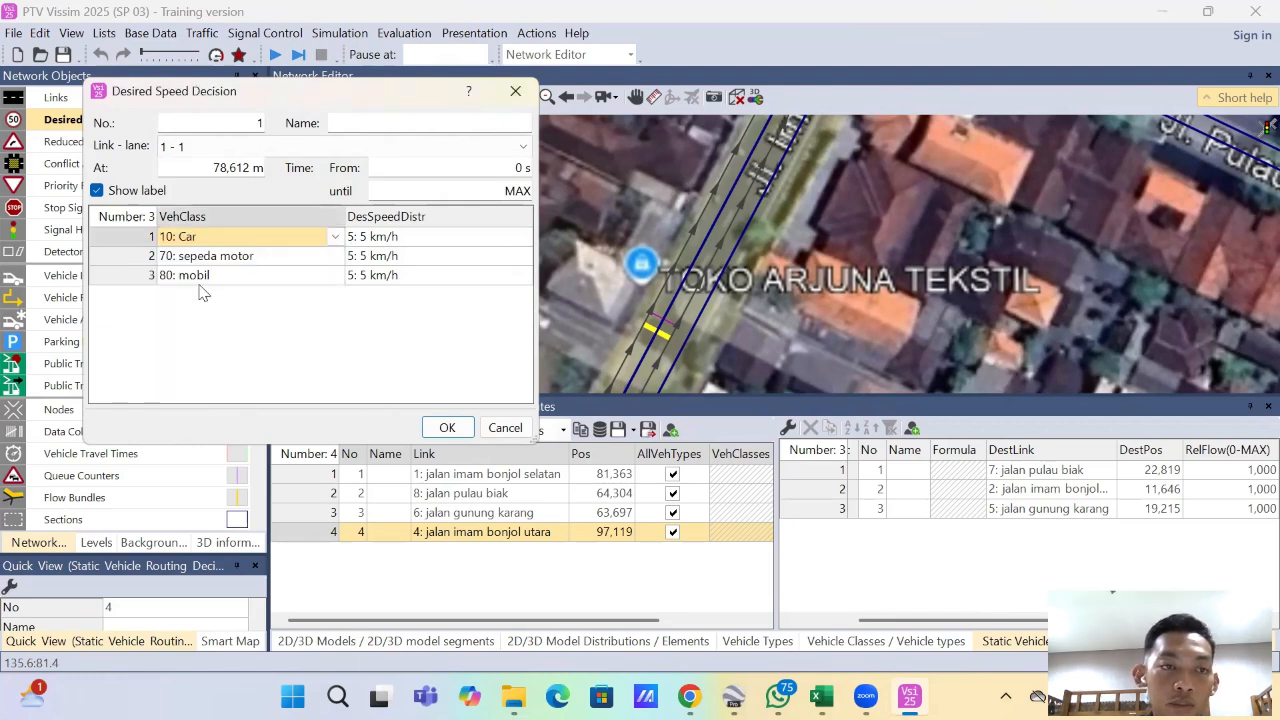
{"action": "left_click", "coordinate": [123, 236]}
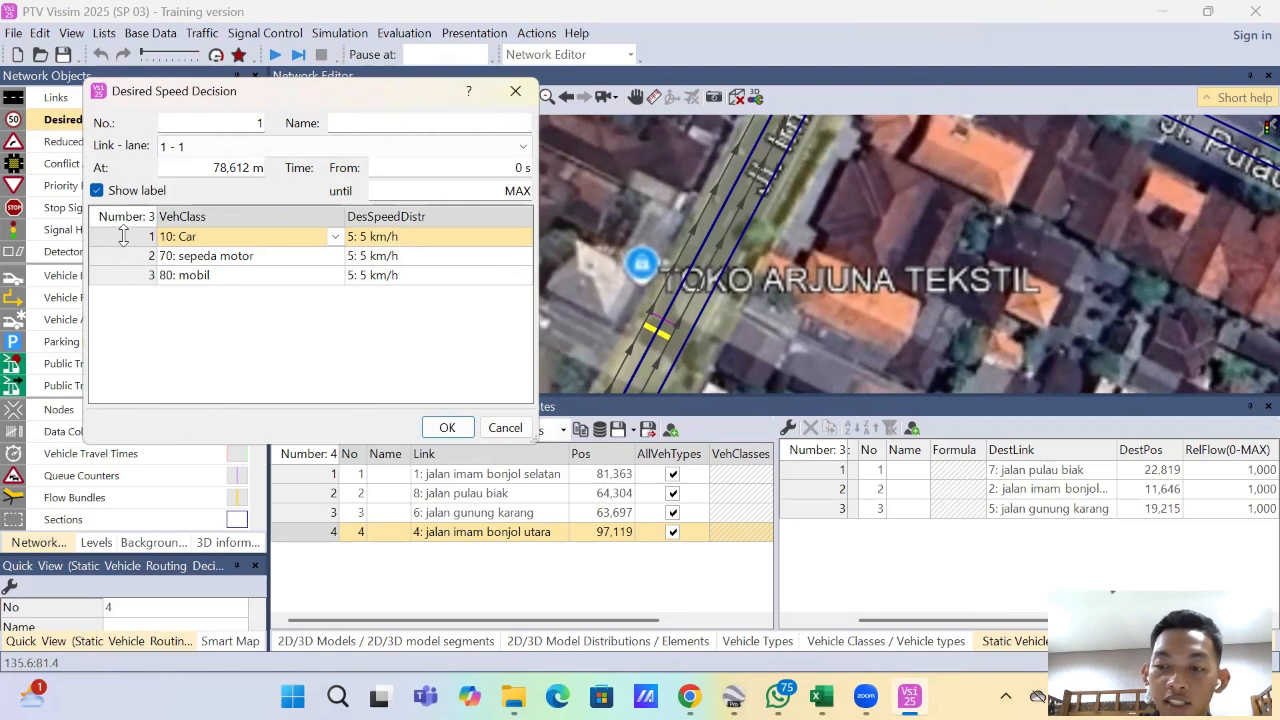
{"action": "key", "text": "Delete"}
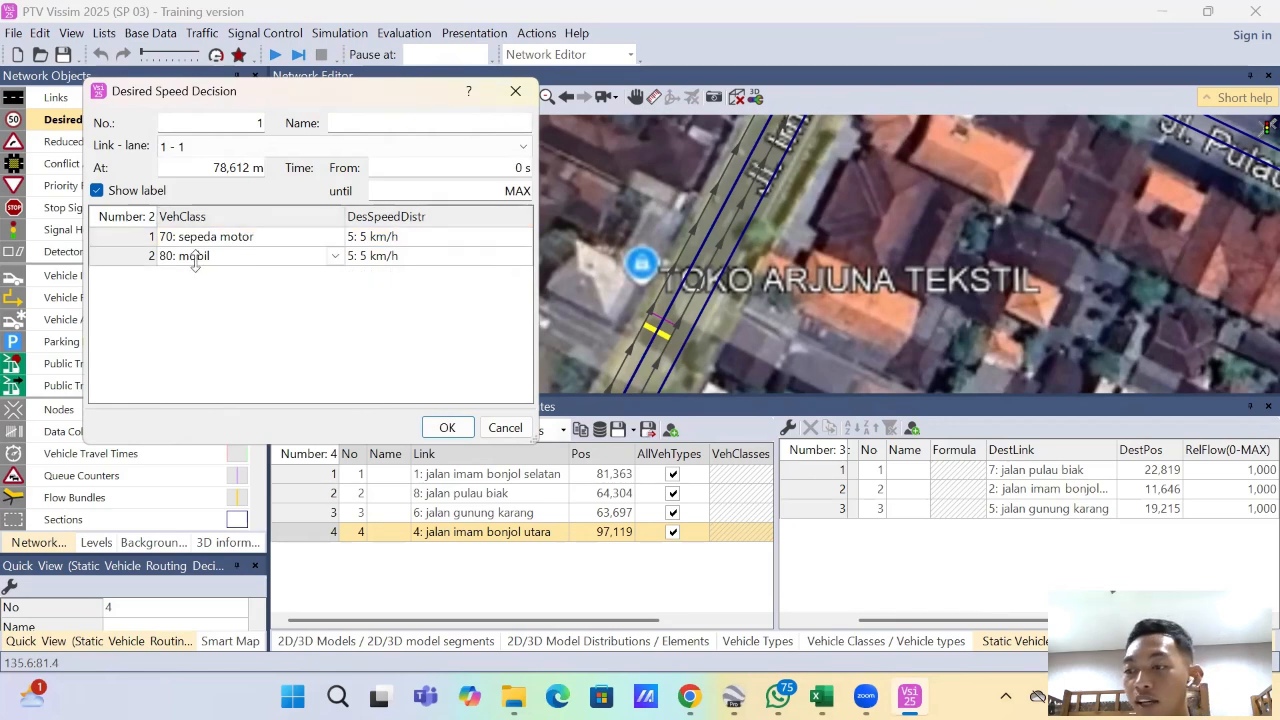
Step: Accept the vehicle class settings of the desired speed decision and inspect its marker on link "1: jalan imam bonjol selatan"
{"action": "left_click", "coordinate": [450, 427]}
{"action": "scroll", "coordinate": [621, 312], "scroll_direction": "up", "scroll_amount": 2}
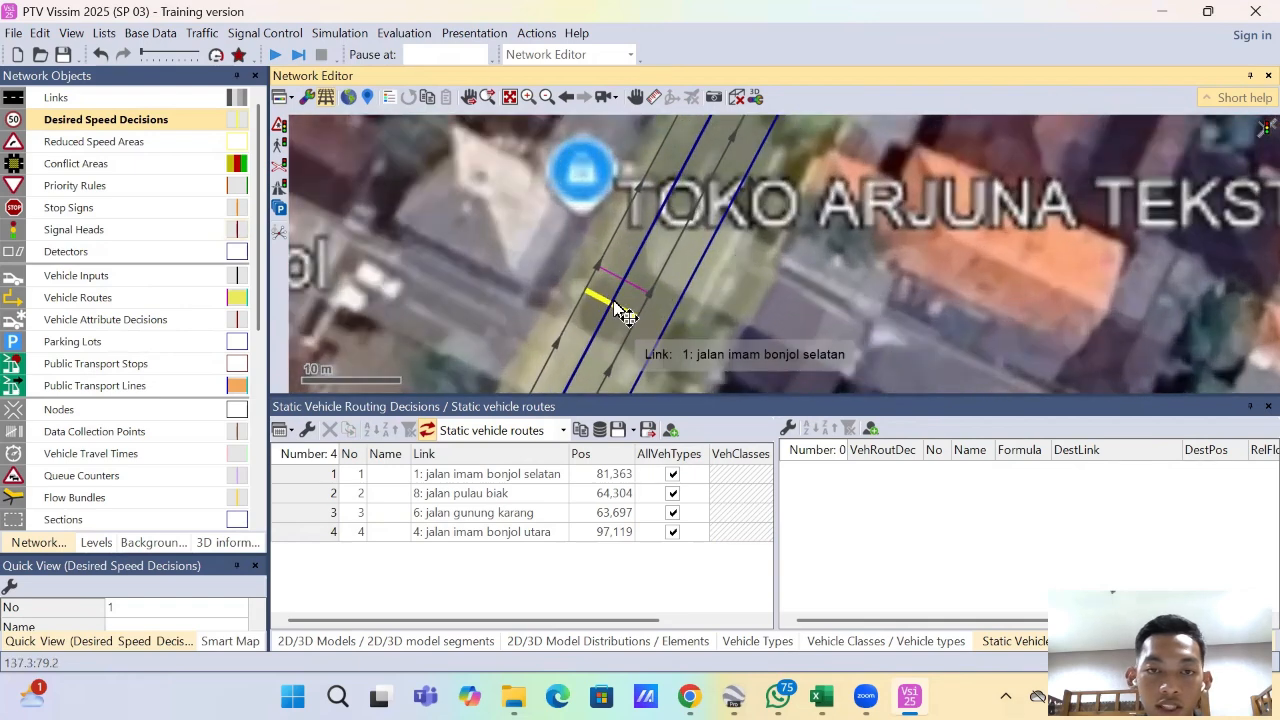
{"action": "scroll", "coordinate": [616, 304], "scroll_direction": "up", "scroll_amount": 3}
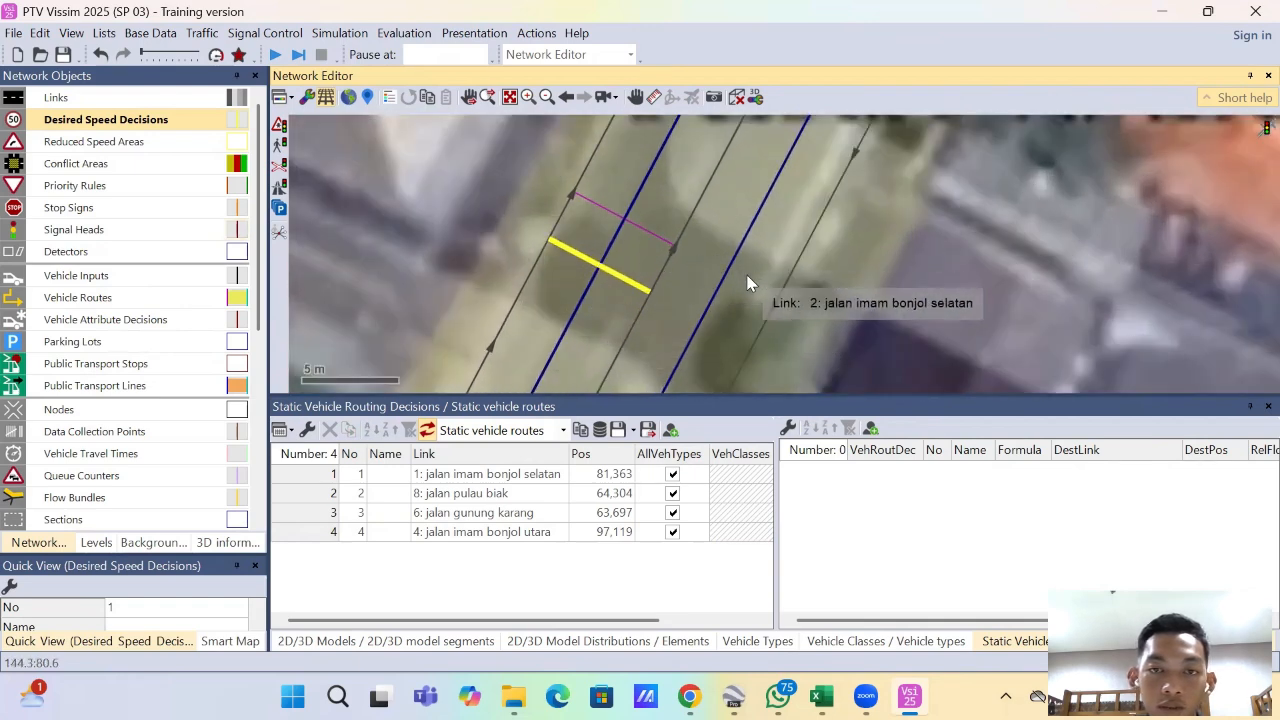
{"action": "scroll", "coordinate": [525, 283], "scroll_direction": "down", "scroll_amount": 1}
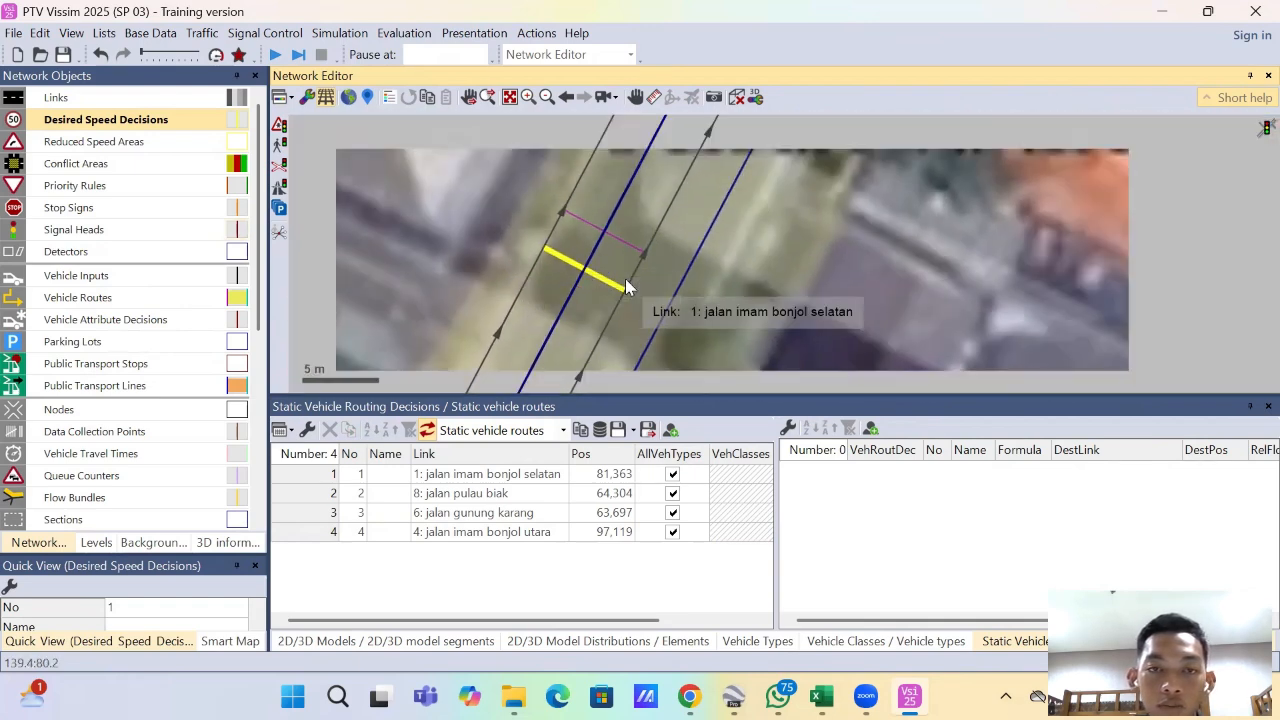
{"action": "scroll", "coordinate": [625, 285], "scroll_direction": "down", "scroll_amount": 2}
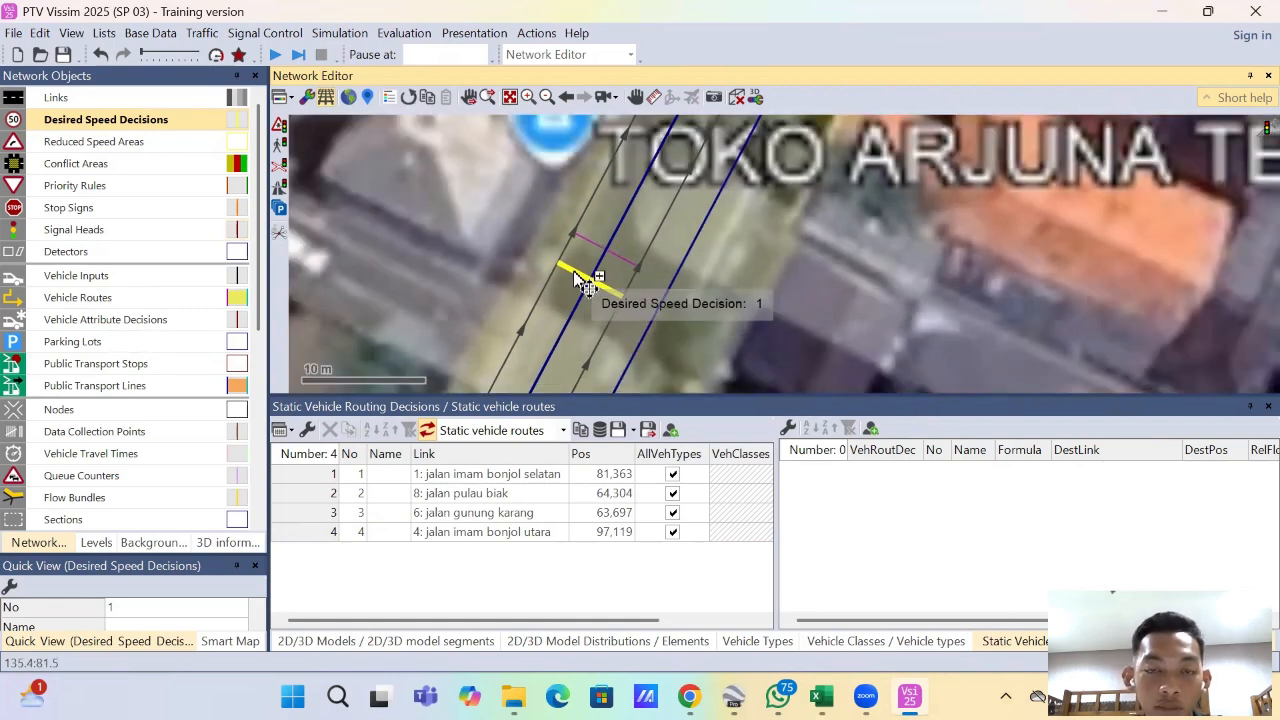
{"action": "scroll", "coordinate": [664, 233], "scroll_direction": "down", "scroll_amount": 2}
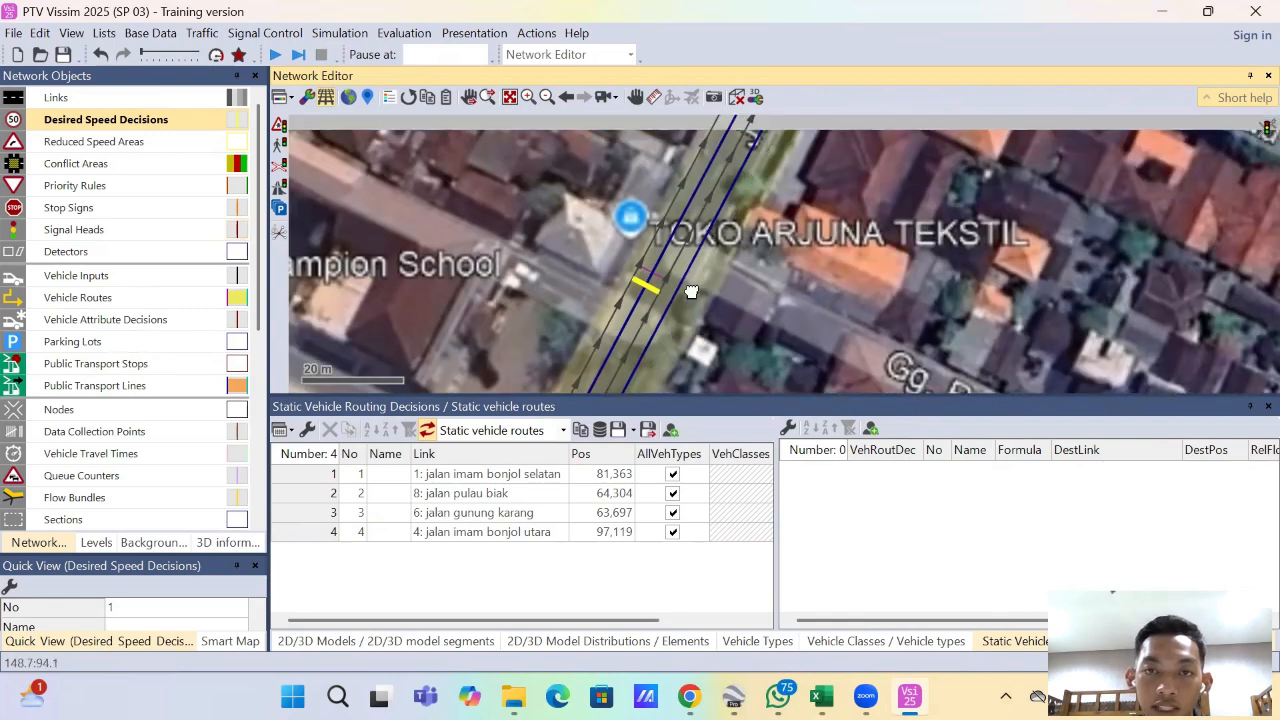
Step: Place desired speed decisions on links "6: jalan gunung karang" and "4: jalan imam bonjol utara", close to their routing decisions
{"action": "left_click_drag", "start_coordinate": [660, 205], "coordinate": [572, 385]}
{"action": "left_click_drag", "start_coordinate": [501, 290], "coordinate": [680, 359]}
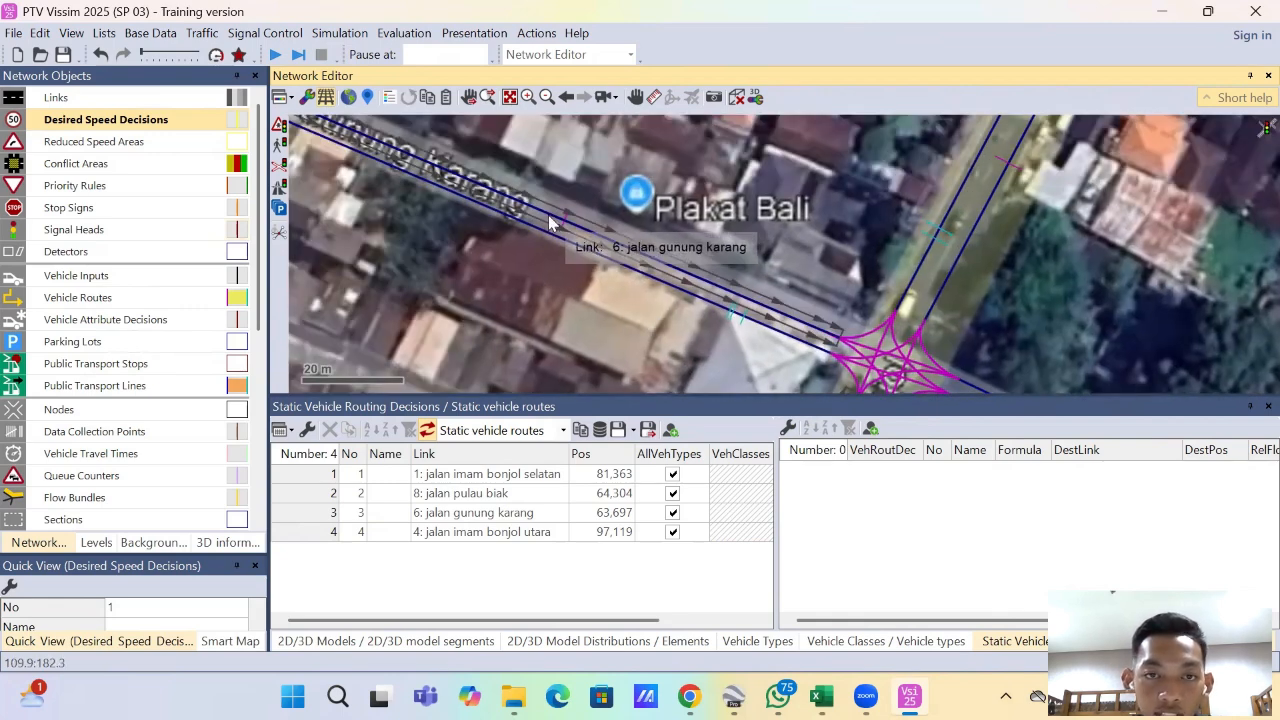
{"action": "right_click", "coordinate": [553, 220], "text": "ctrl"}
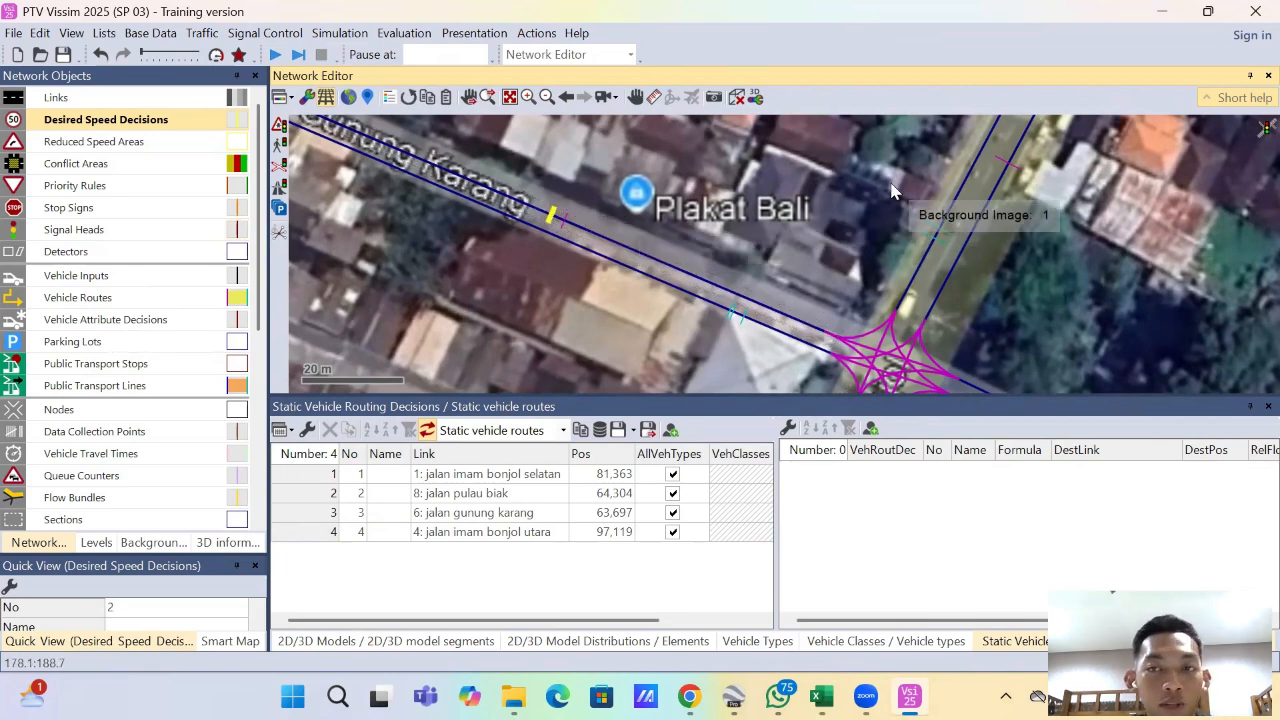
{"action": "left_click_drag", "start_coordinate": [891, 191], "coordinate": [721, 242]}
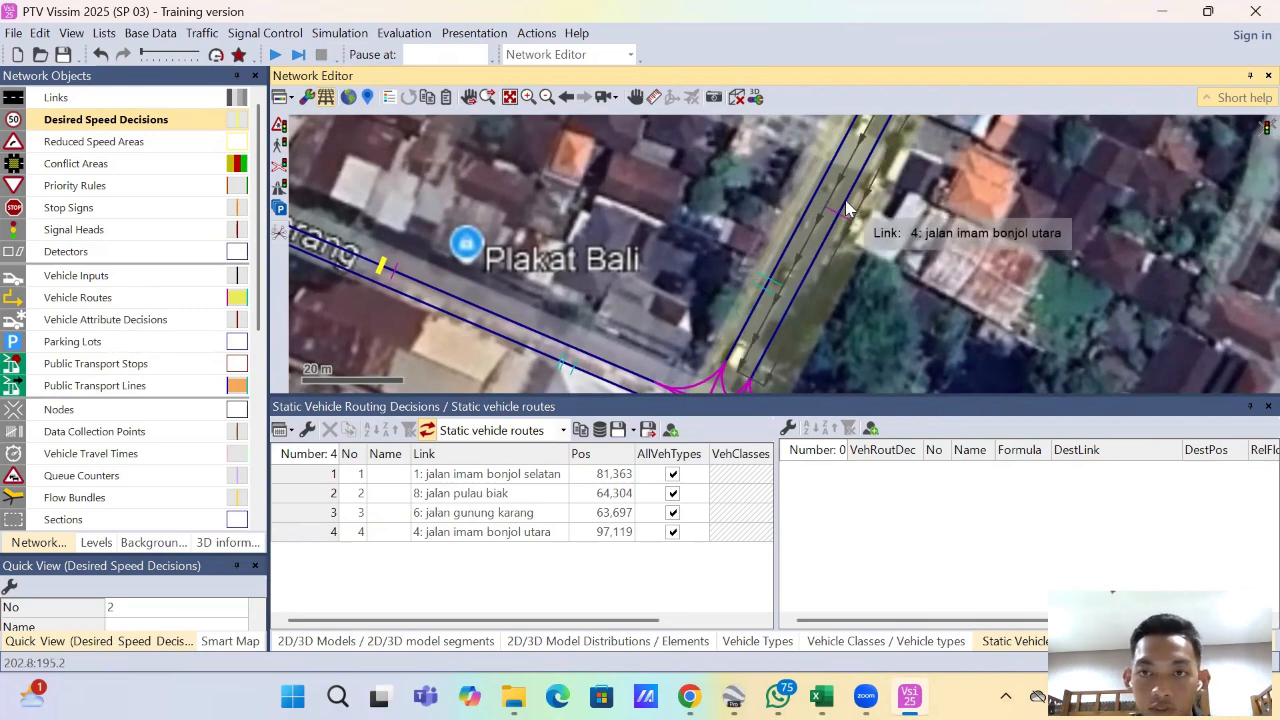
{"action": "right_click", "coordinate": [846, 208], "text": "ctrl"}
Step: Place a desired speed decision on link "8: jalan pulau biak" beside its routing decision
{"action": "left_click_drag", "start_coordinate": [865, 252], "coordinate": [668, 128]}
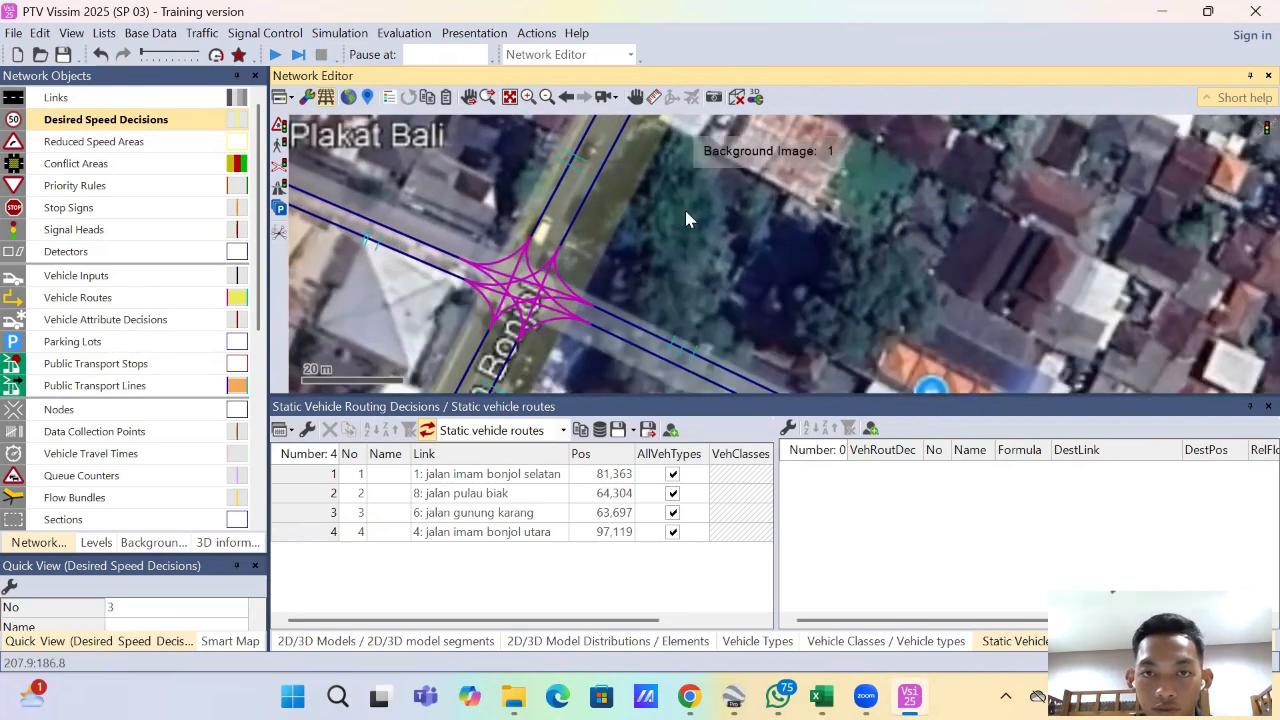
{"action": "left_click_drag", "start_coordinate": [672, 224], "coordinate": [648, 128]}
{"action": "scroll", "coordinate": [757, 238], "scroll_direction": "up", "scroll_amount": 1}
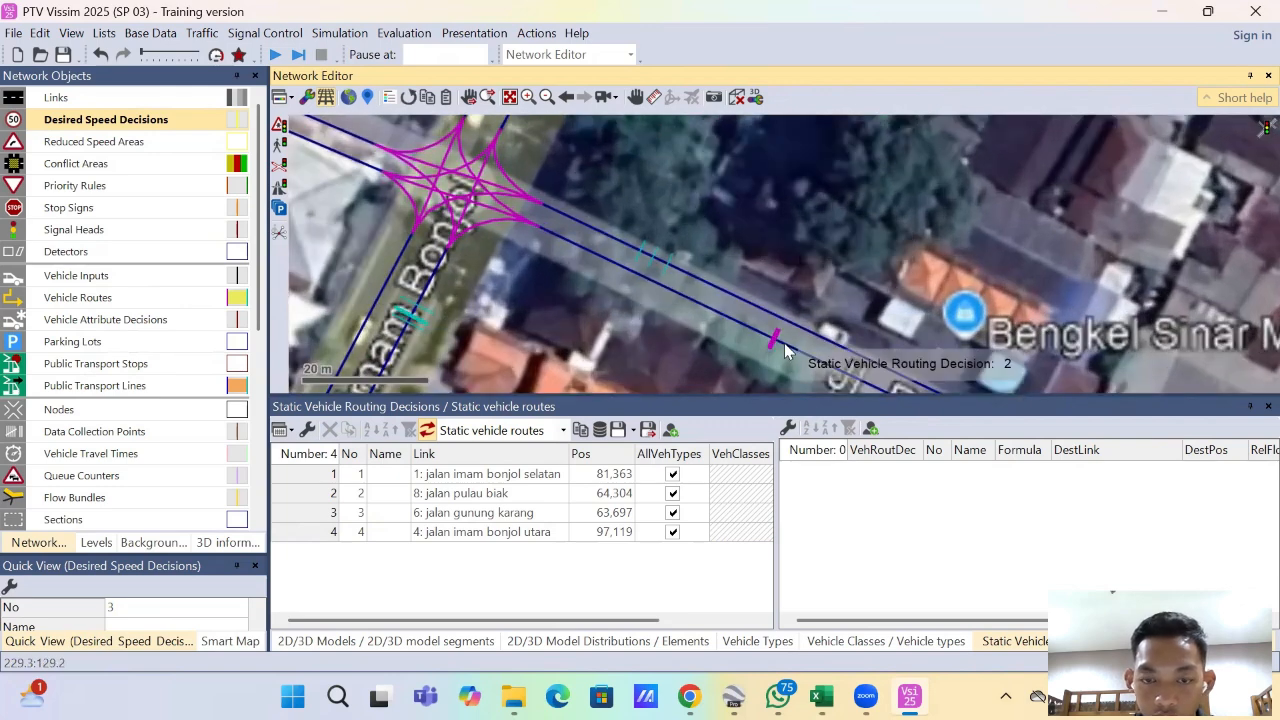
{"action": "right_click", "coordinate": [784, 343], "text": "ctrl"}
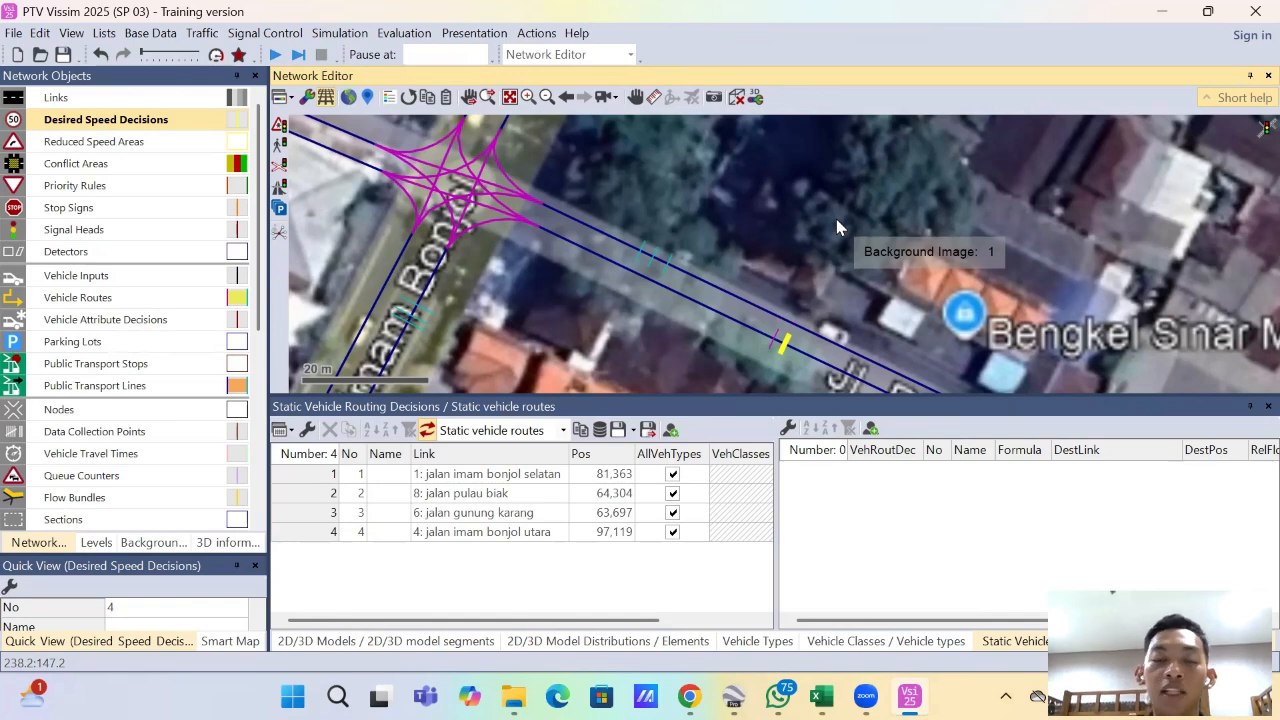
{"action": "scroll", "coordinate": [790, 241], "scroll_direction": "down", "scroll_amount": 3}
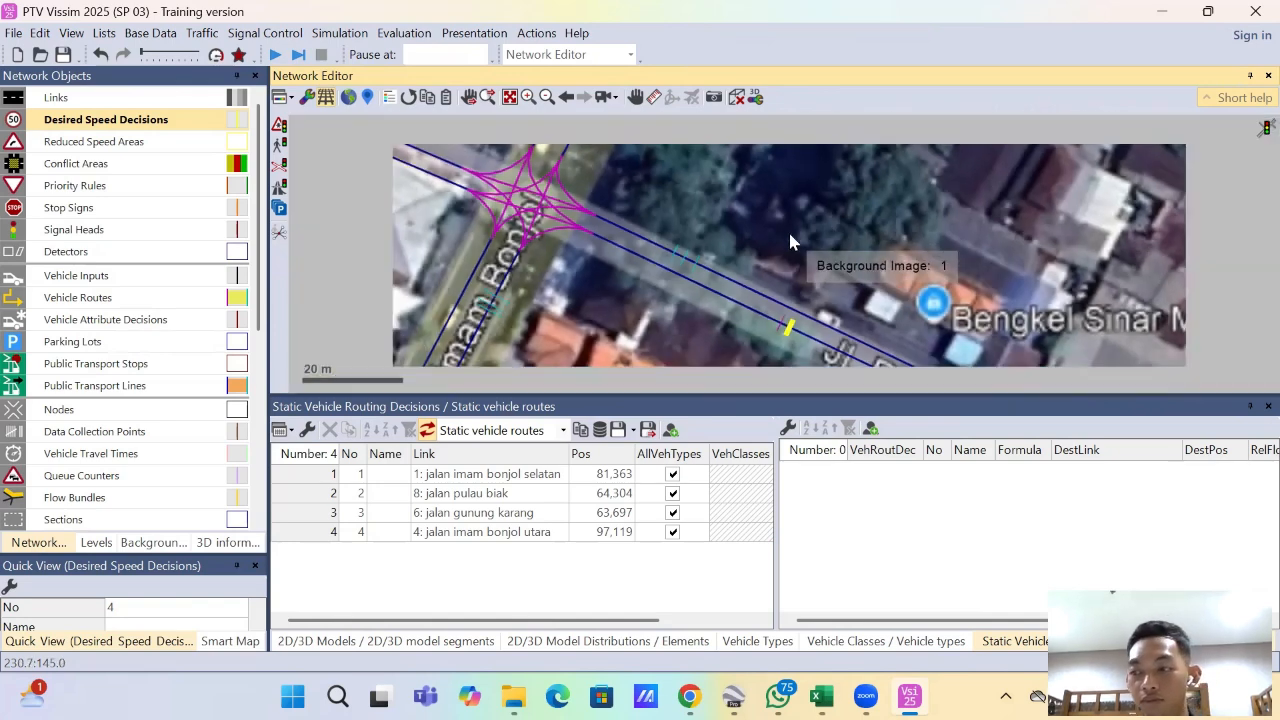
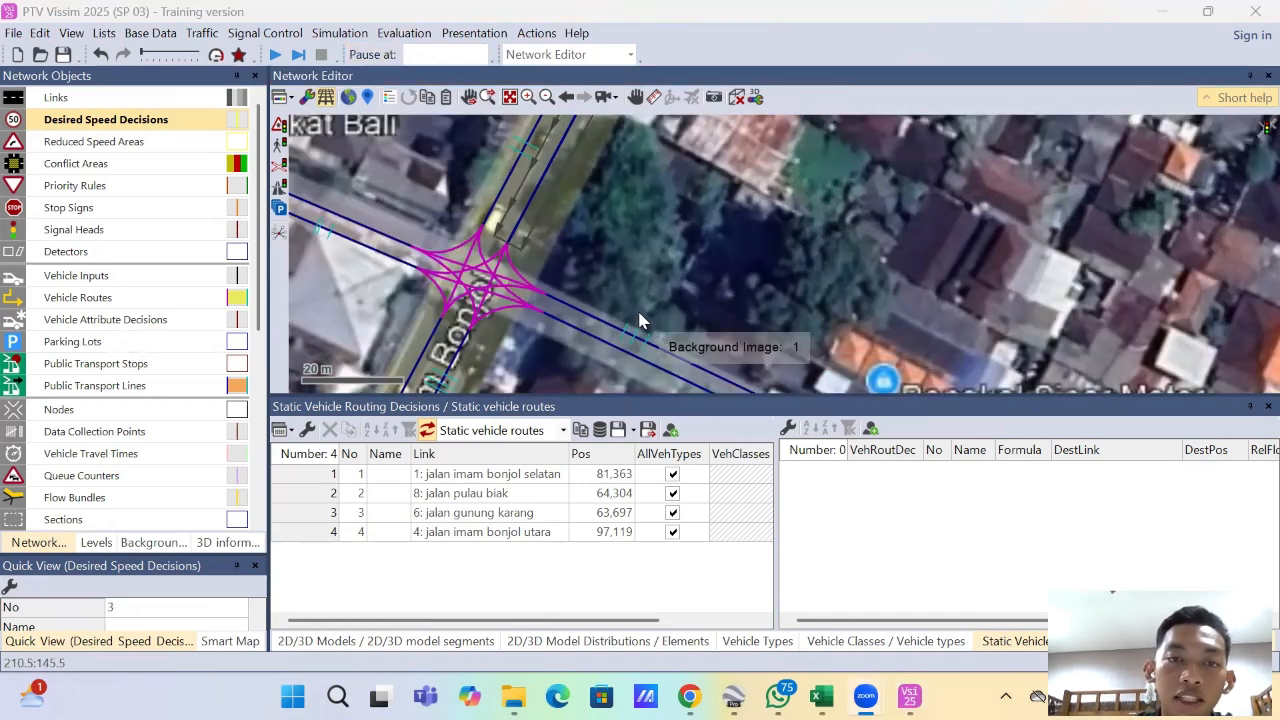
{"action": "left_click", "coordinate": [600, 245]}
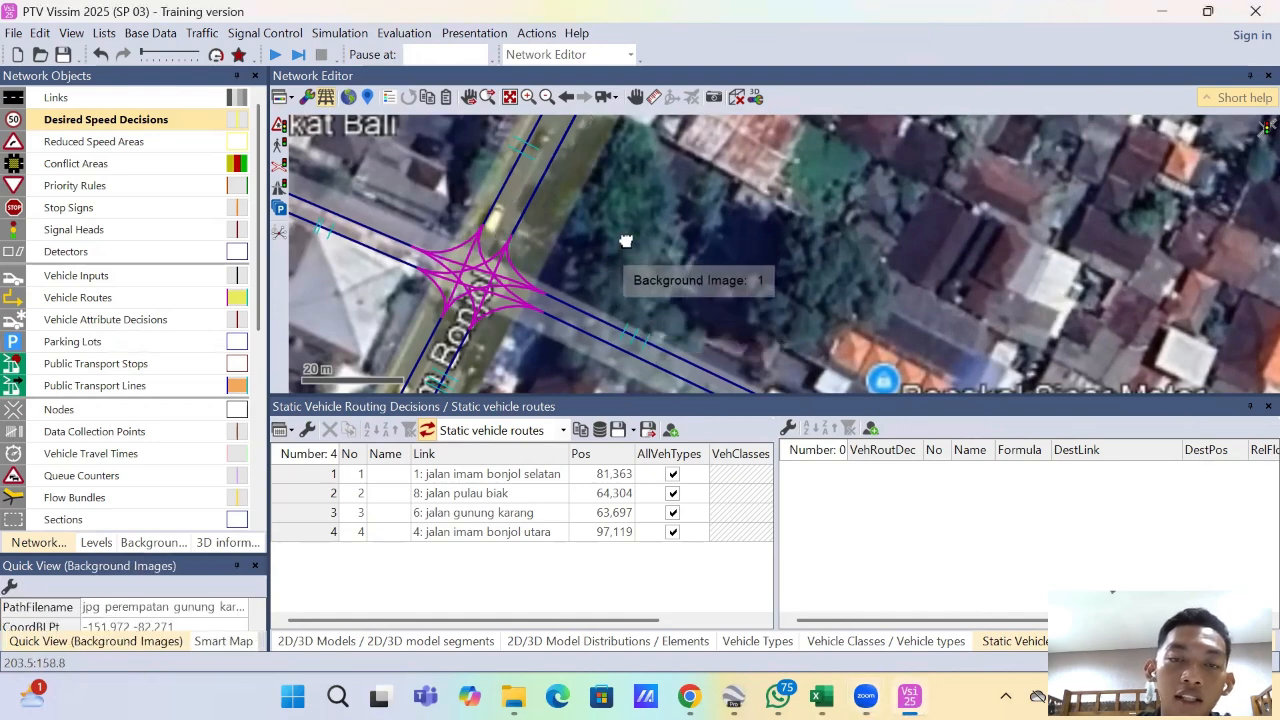
{"action": "scroll", "coordinate": [604, 250], "scroll_direction": "down", "scroll_amount": 2}
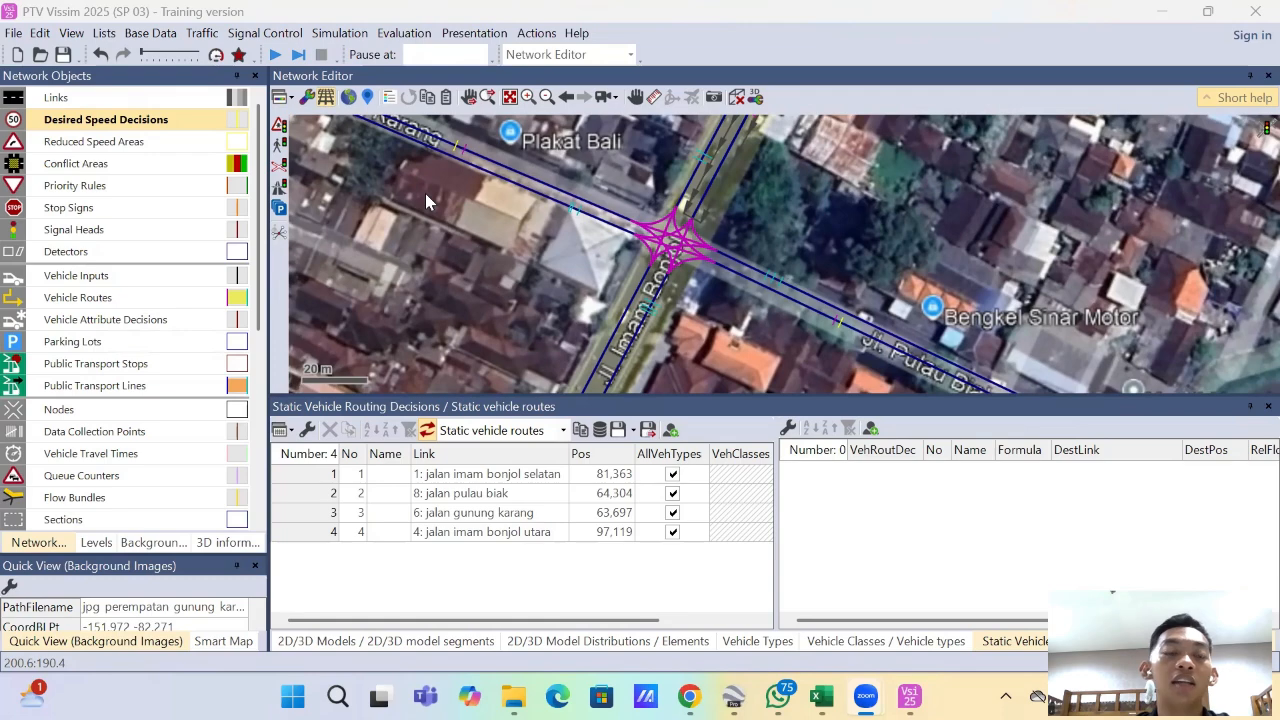
Step: Open the list of desired speed distributions and add a new distribution named "MC"
{"action": "left_click", "coordinate": [155, 36]}
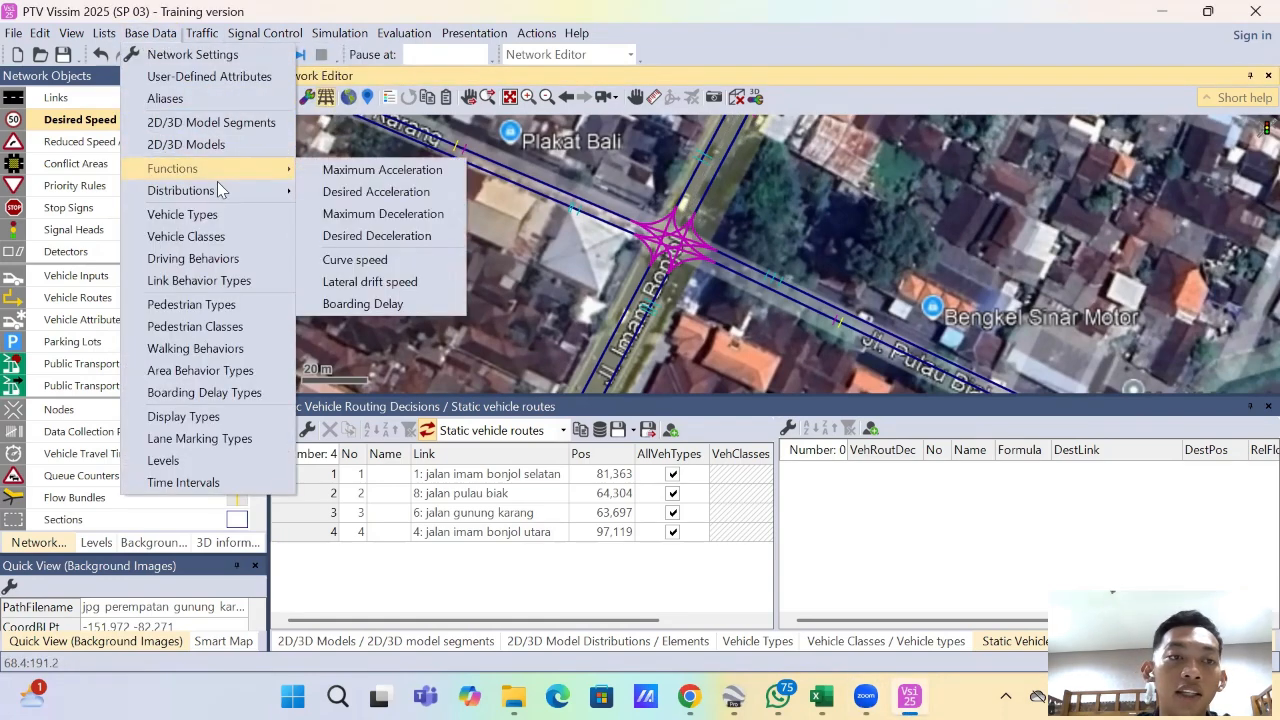
{"action": "mouse_move", "coordinate": [217, 196]}
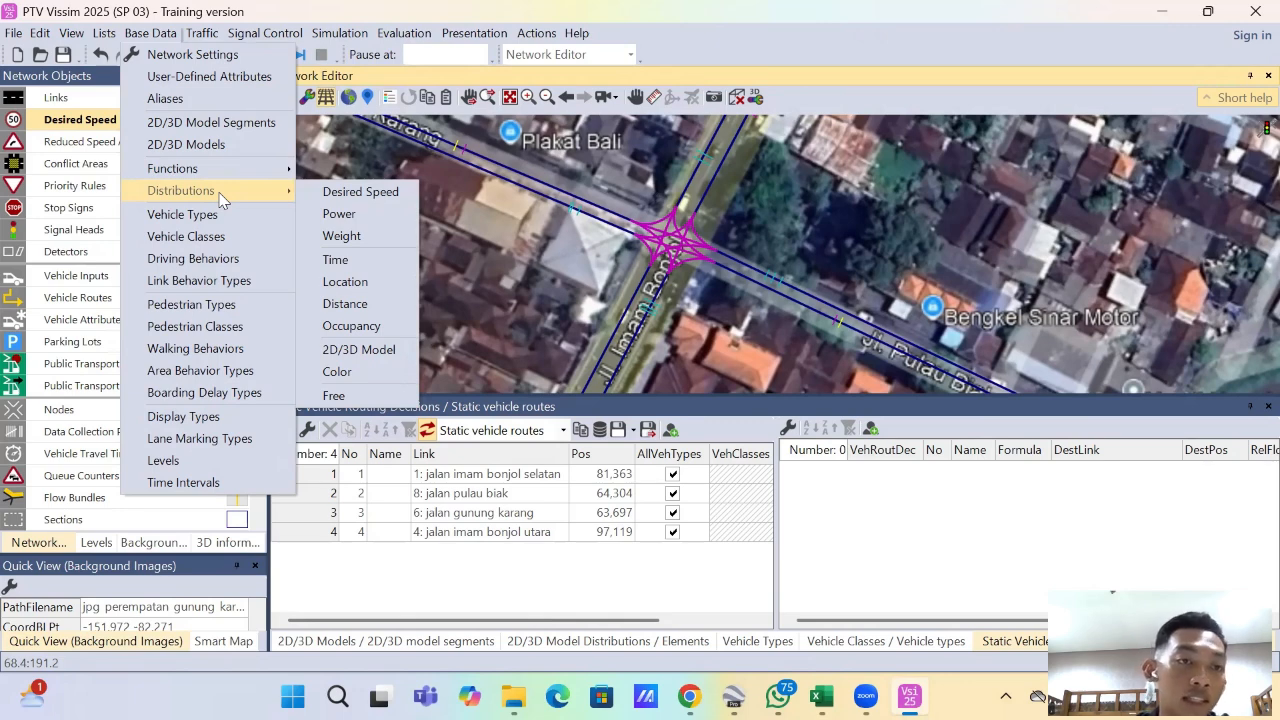
{"action": "left_click", "coordinate": [340, 191]}
{"action": "scroll", "coordinate": [523, 560], "scroll_direction": "down", "scroll_amount": 12}
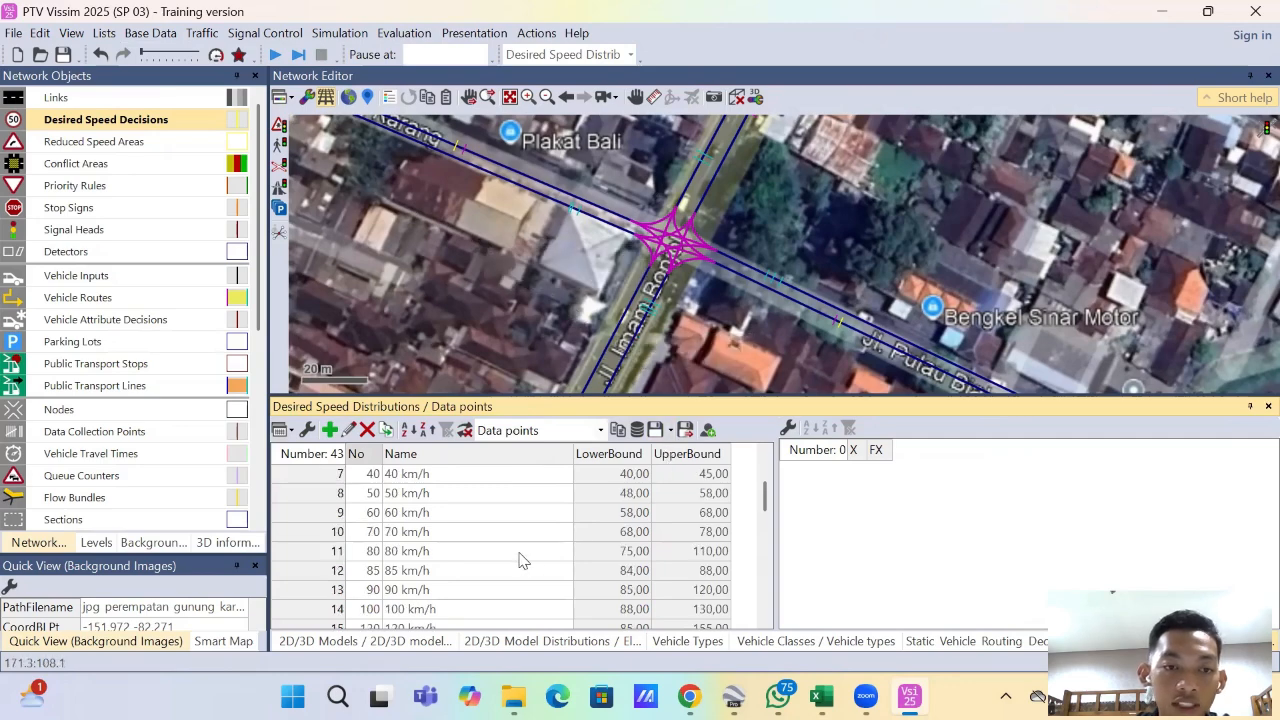
{"action": "left_click", "coordinate": [329, 430]}
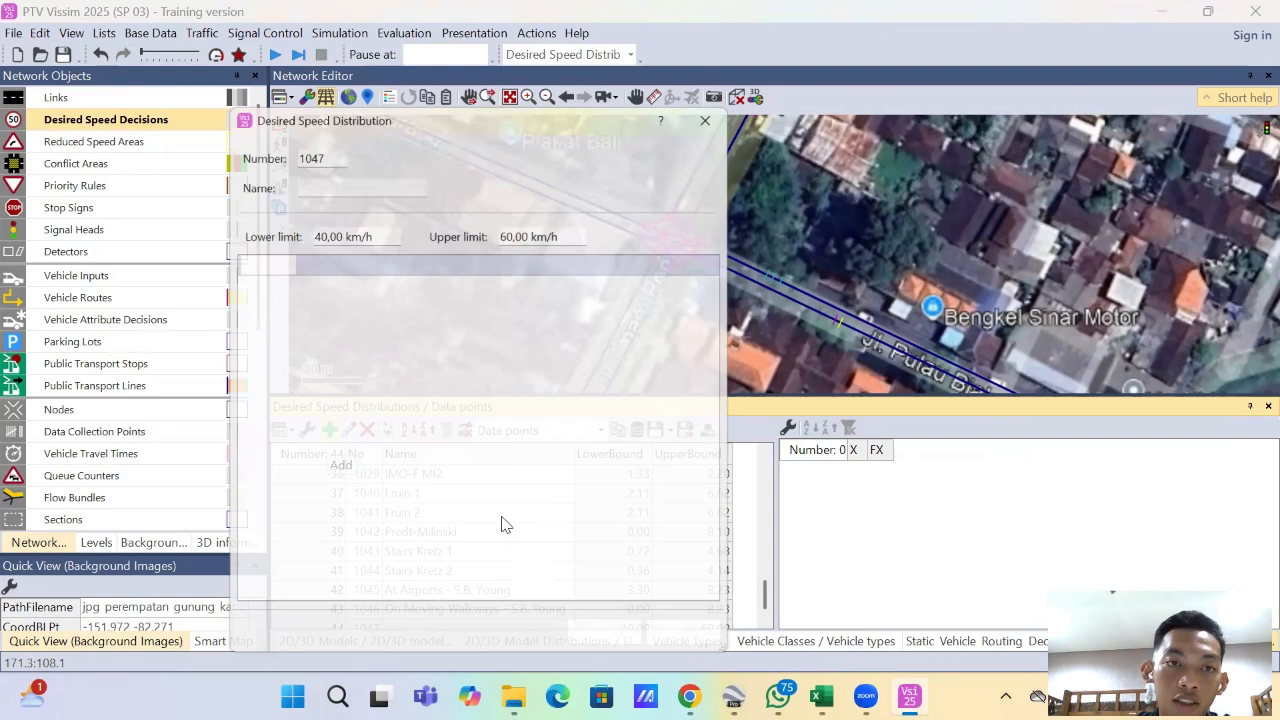
{"action": "left_click", "coordinate": [355, 178]}
{"action": "type", "text": "sepeda"}
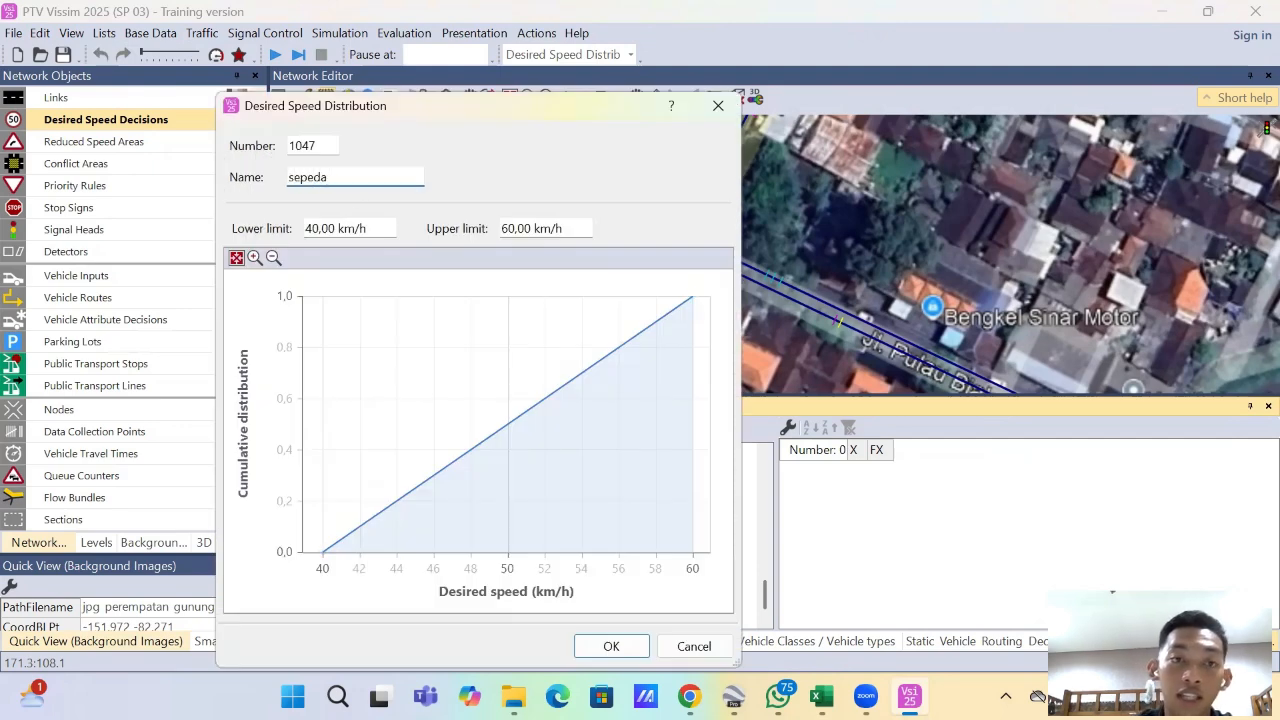
{"action": "type", "text": " motor"}
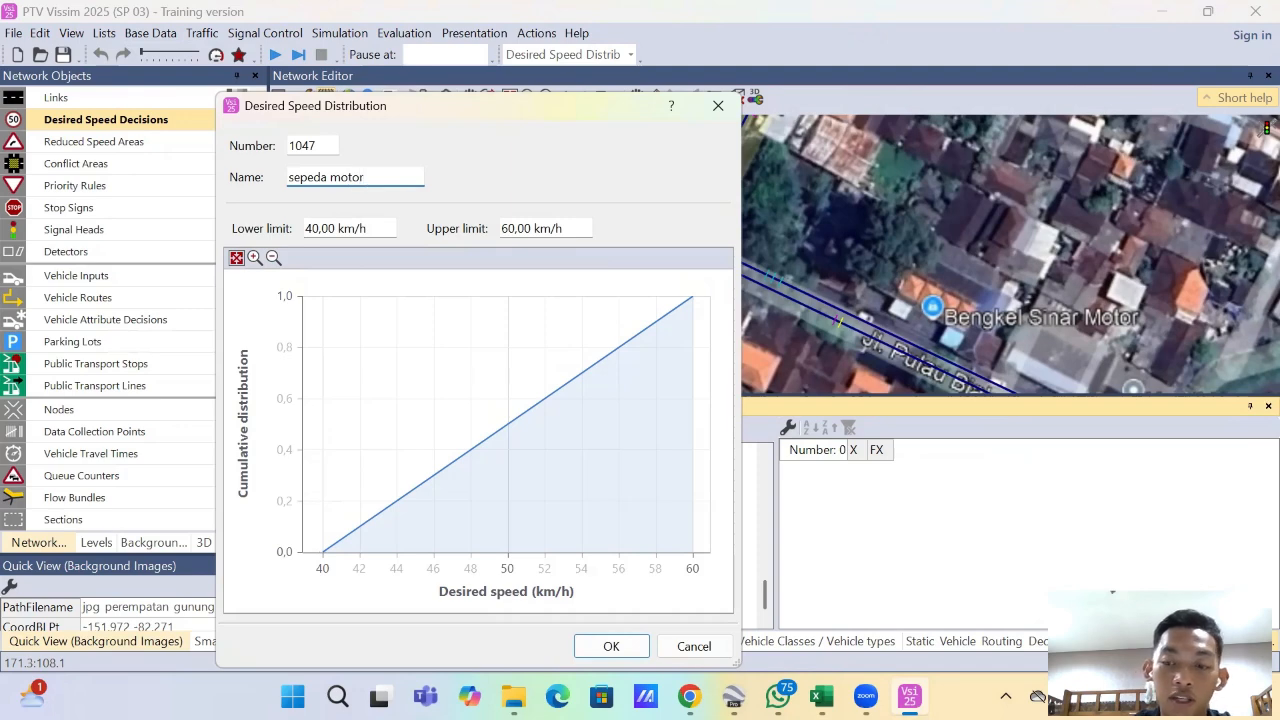
{"action": "key", "text": "ctrl+a"}
{"action": "type", "text": "MC"}
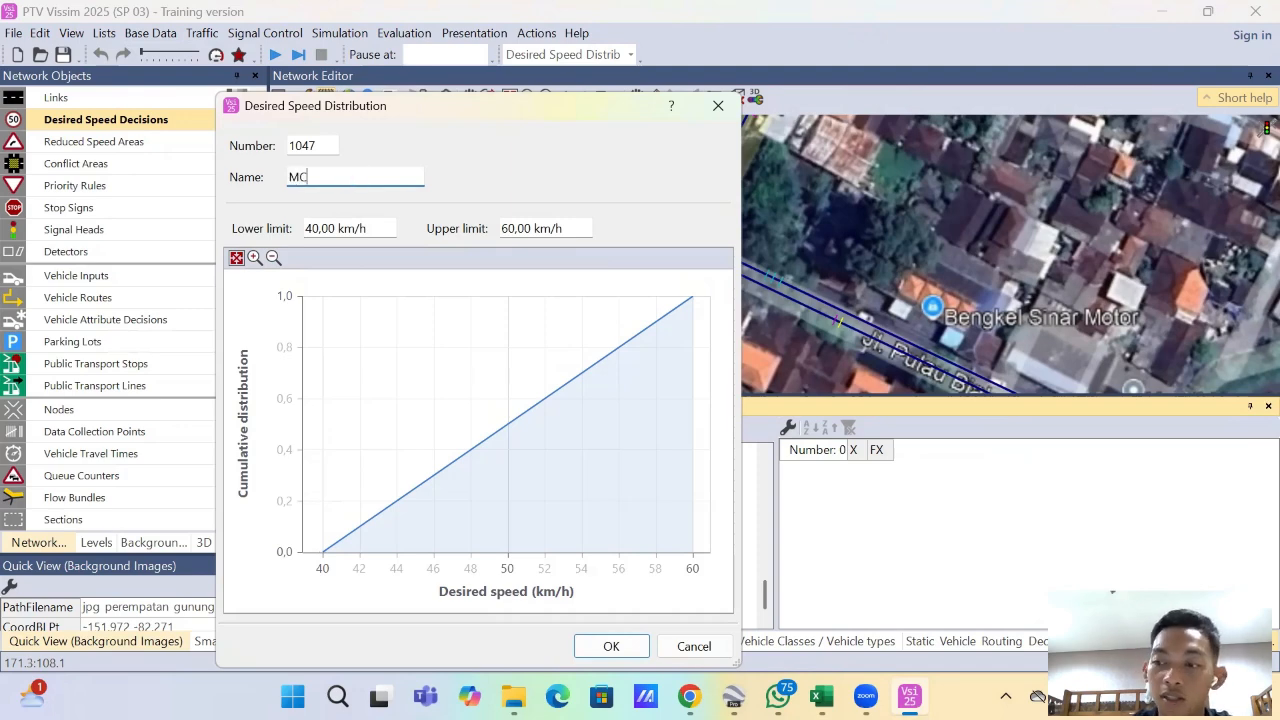
{"action": "key", "text": "Return"}
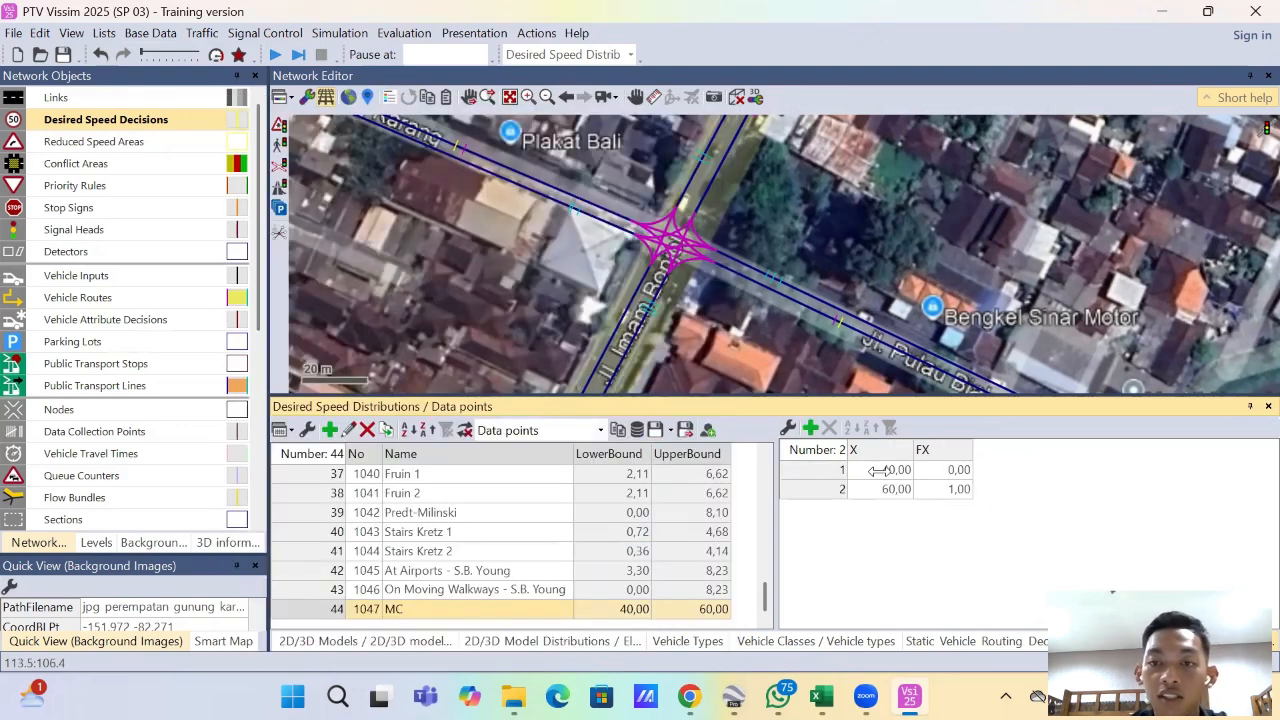
Step: Add eleven data points to the "MC" desired speed distribution
{"action": "left_click", "coordinate": [916, 476]}
{"action": "left_click", "coordinate": [920, 487], "text": "shift"}
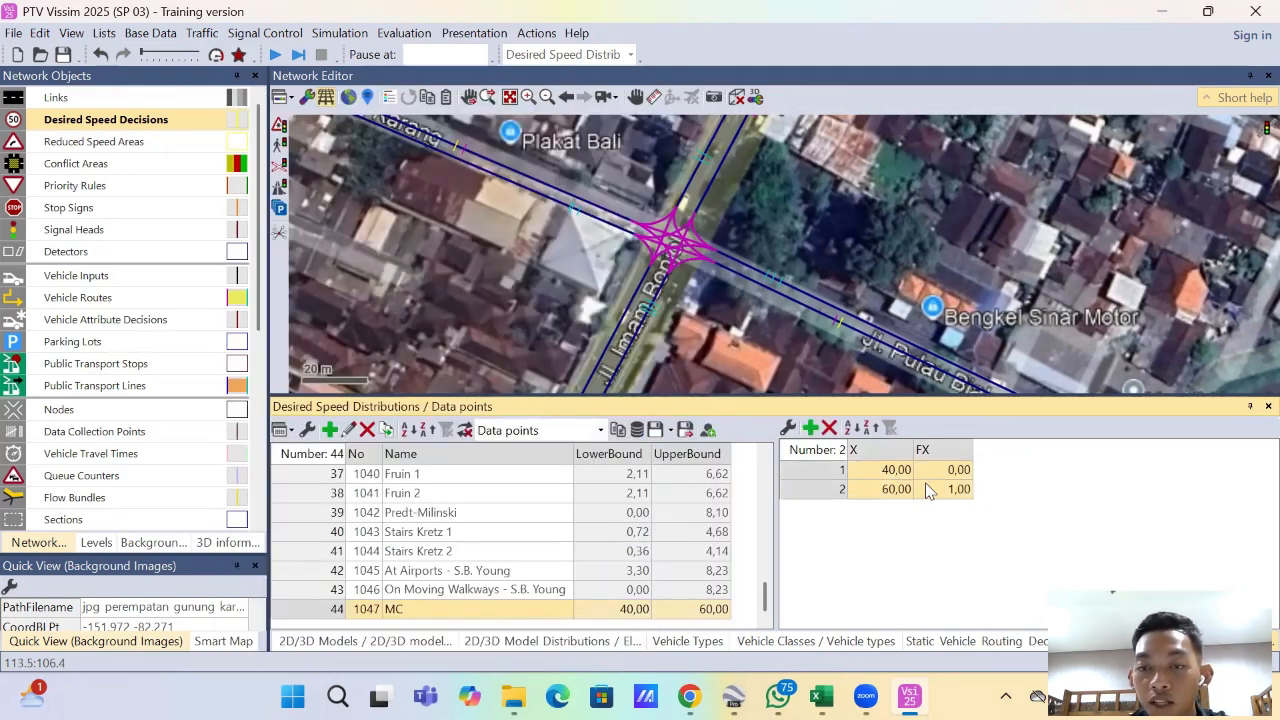
{"action": "left_click", "coordinate": [810, 428]}
{"action": "left_click", "coordinate": [810, 428]}
{"action": "left_click", "coordinate": [810, 428]}
{"action": "left_click", "coordinate": [810, 428]}
{"action": "left_click", "coordinate": [810, 428]}
{"action": "left_click", "coordinate": [810, 428]}
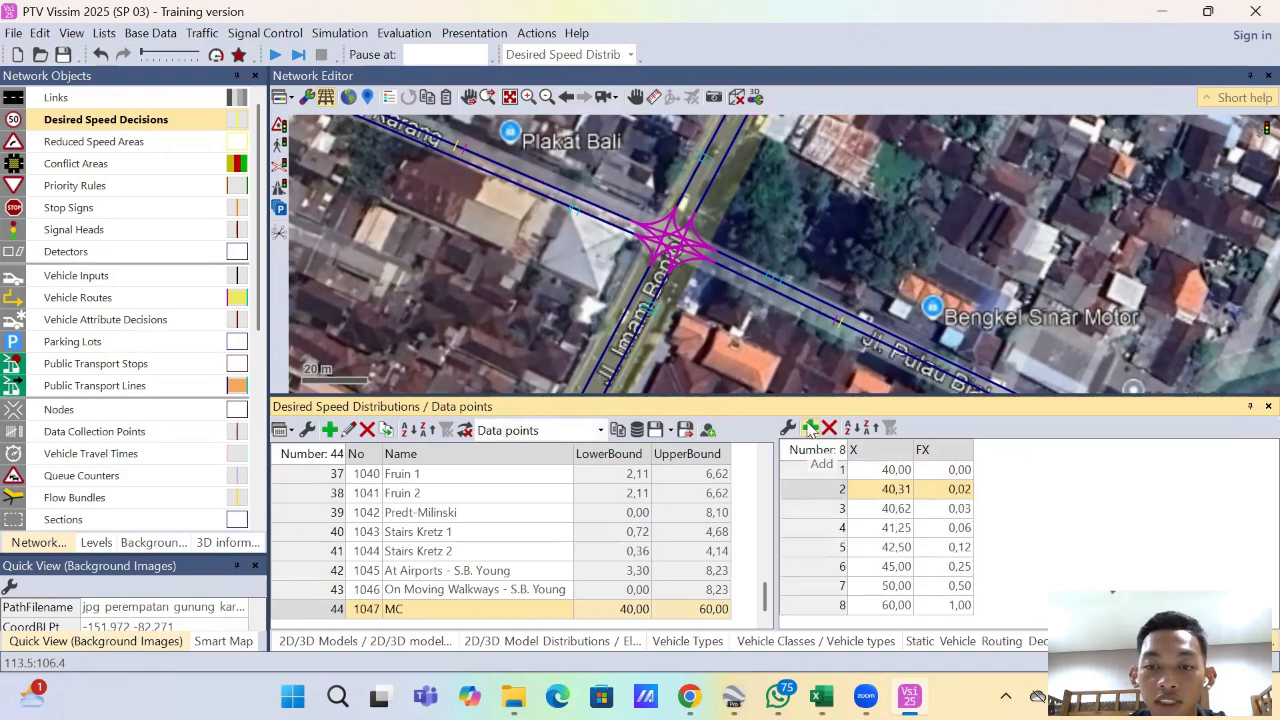
{"action": "left_click", "coordinate": [810, 428]}
{"action": "left_click", "coordinate": [810, 428]}
{"action": "left_click", "coordinate": [810, 428]}
{"action": "left_click", "coordinate": [810, 428]}
{"action": "left_click", "coordinate": [810, 428]}
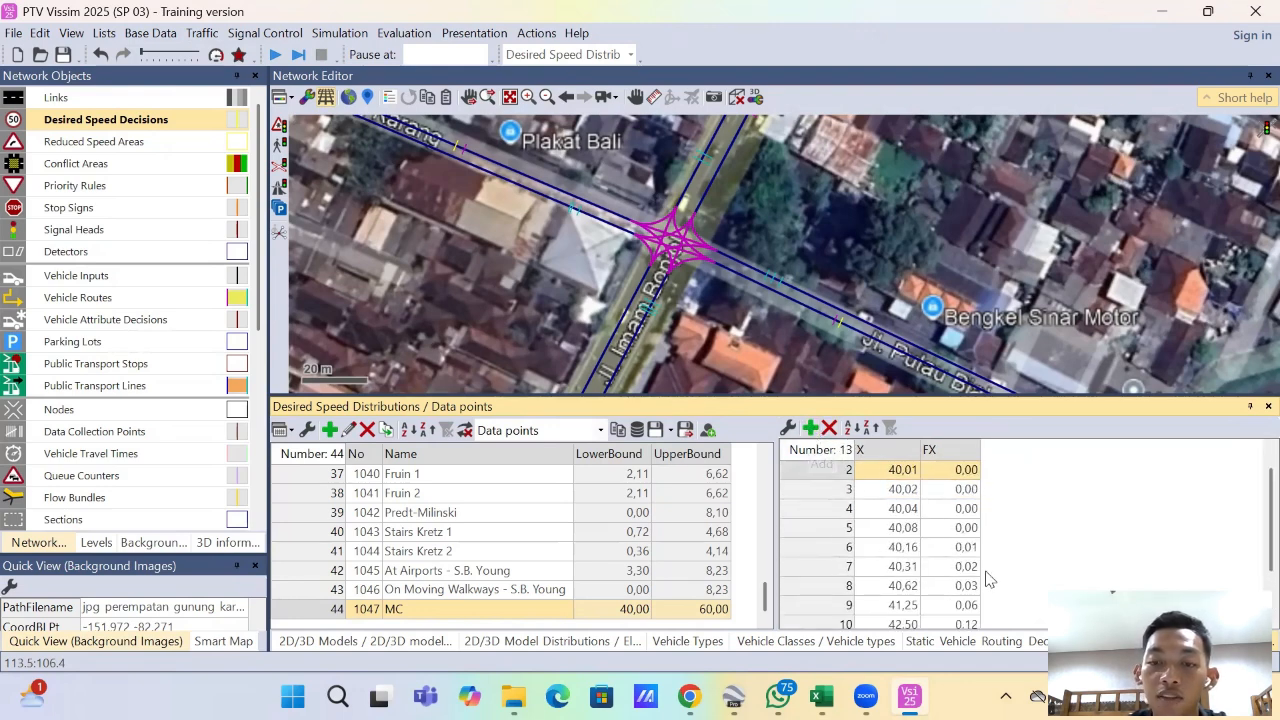
Step: Switch to Chrome and examine the motorcycle class intervals and cumulative frequencies in the "Example FreeFlow Speed Distribution" spreadsheet
{"action": "scroll", "coordinate": [920, 540], "scroll_direction": "up", "scroll_amount": 2}
{"action": "left_click", "coordinate": [905, 489]}
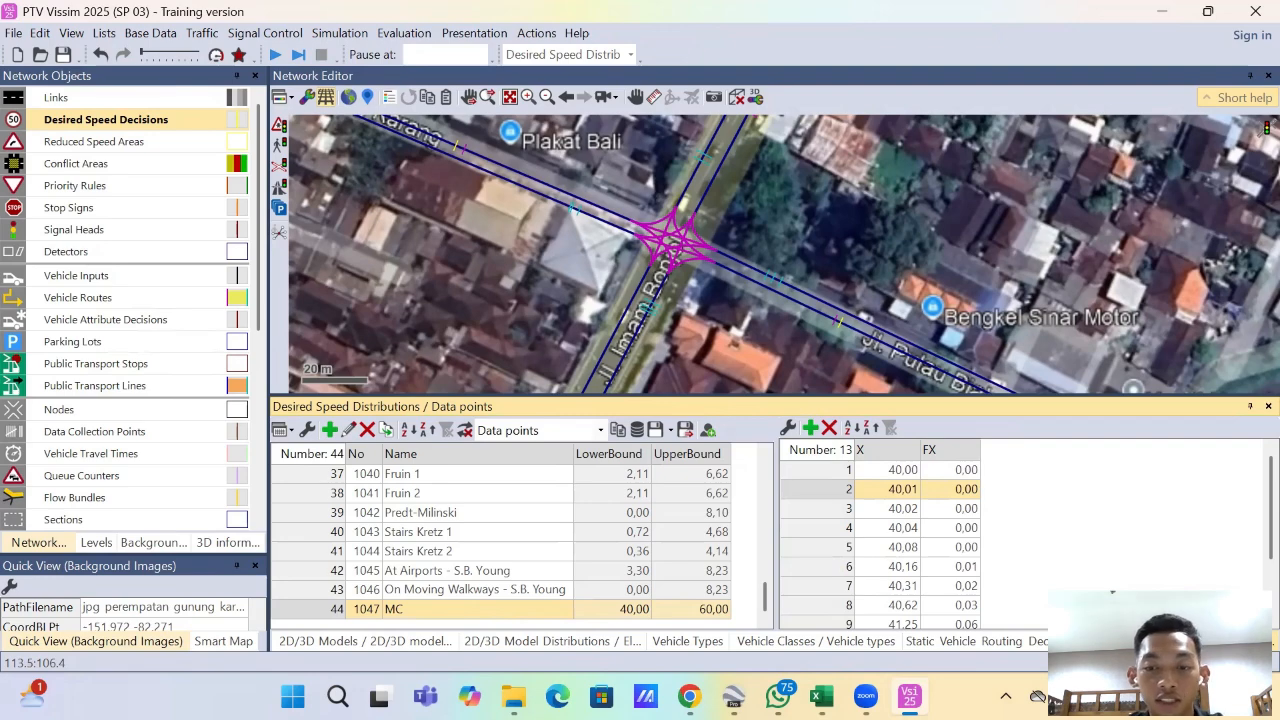
{"action": "left_click", "coordinate": [1168, 14]}
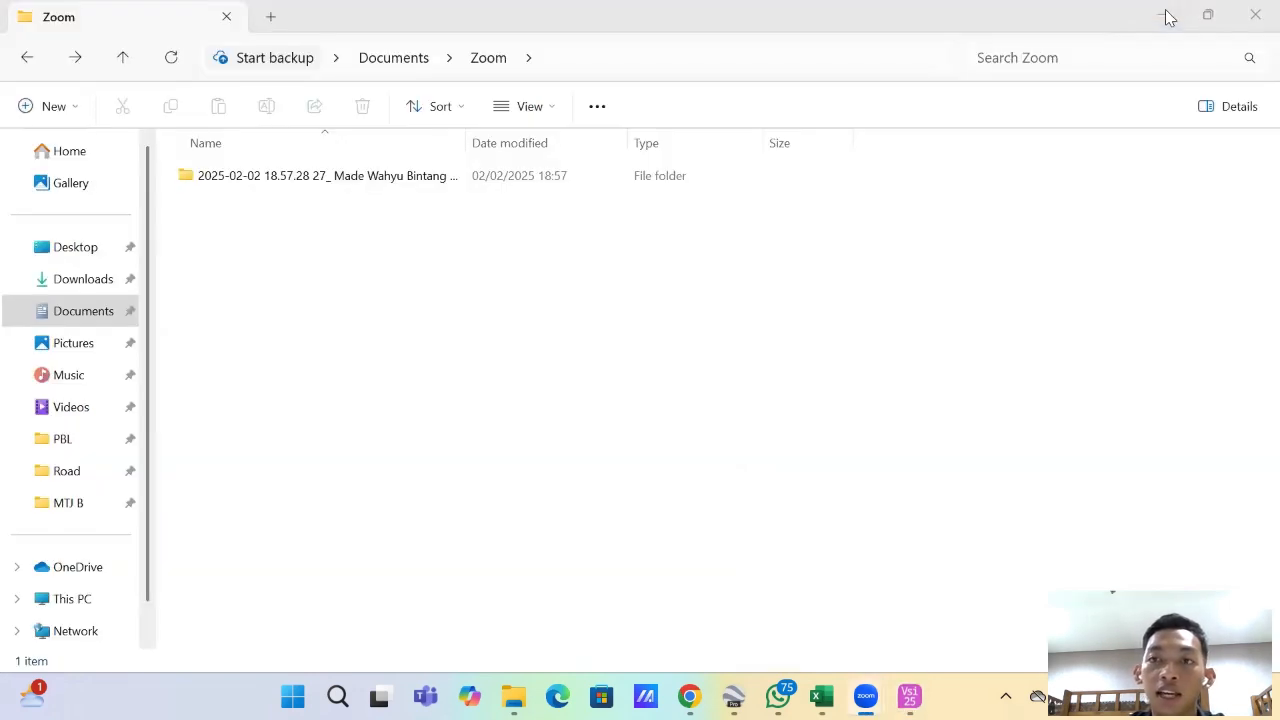
{"action": "left_click", "coordinate": [1160, 14]}
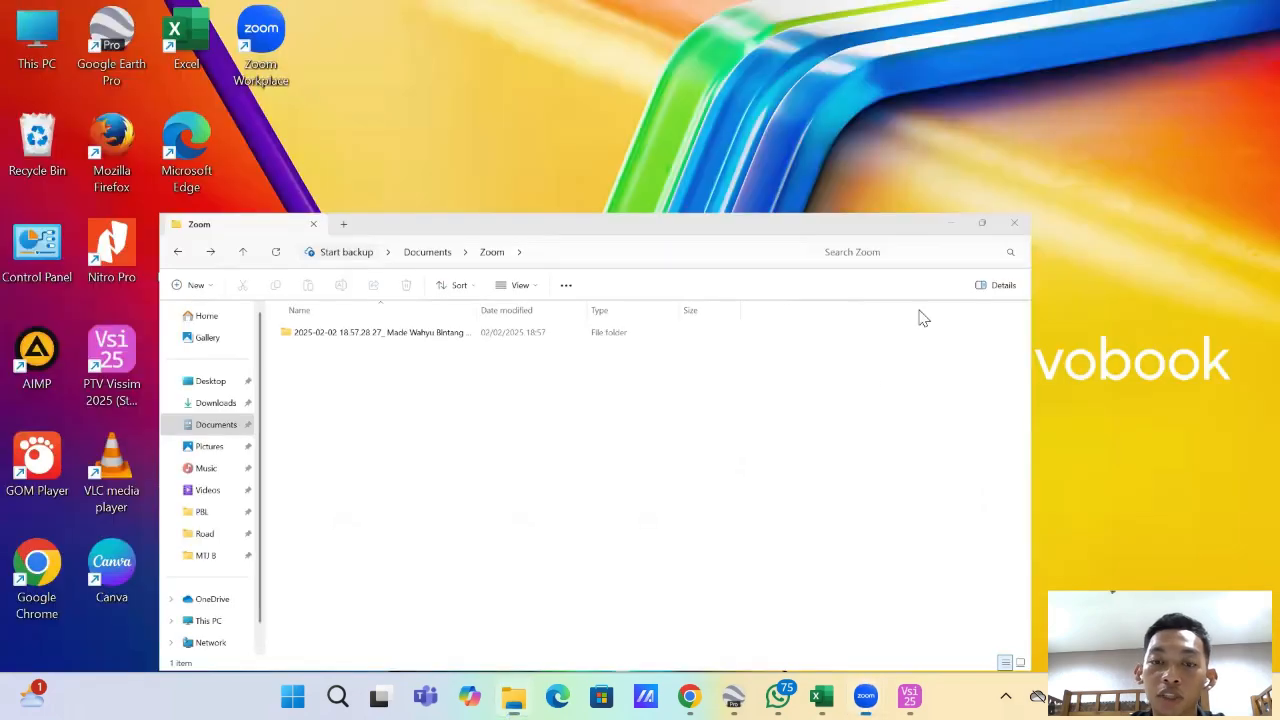
{"action": "mouse_move", "coordinate": [690, 696]}
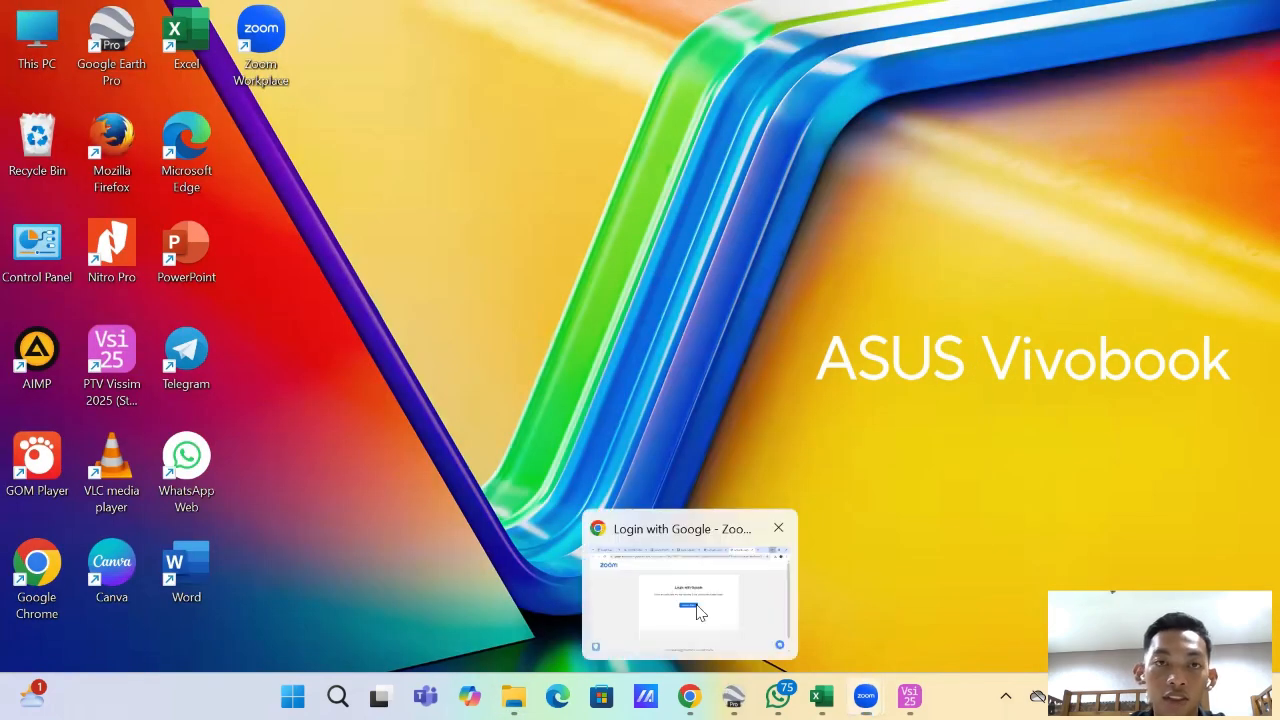
{"action": "left_click", "coordinate": [698, 612]}
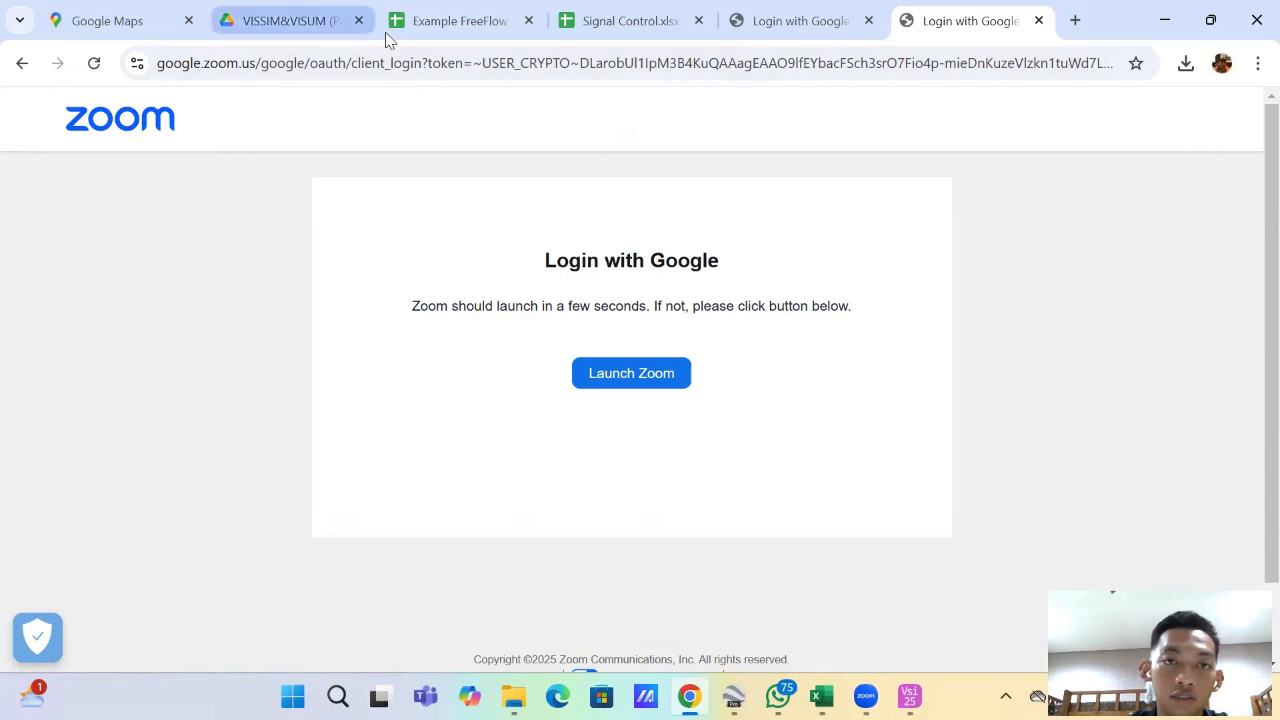
{"action": "left_click", "coordinate": [389, 34]}
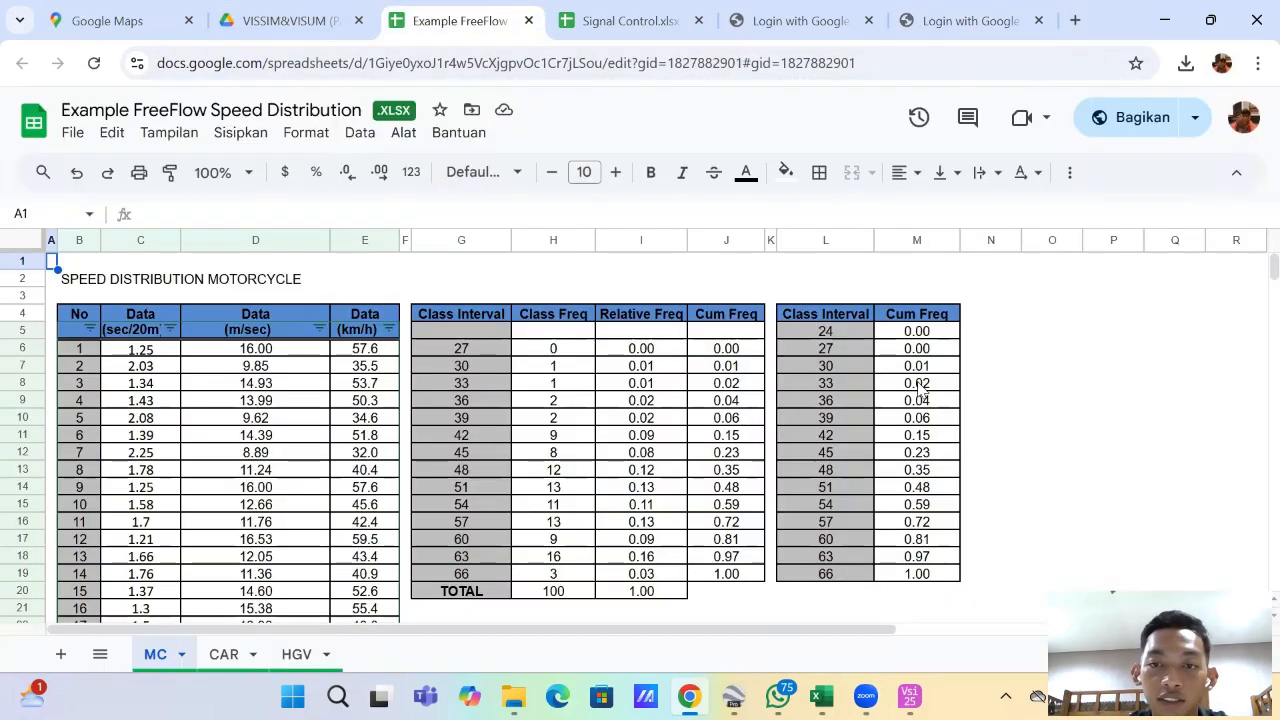
{"action": "scroll", "coordinate": [300, 450], "scroll_direction": "down", "scroll_amount": 2}
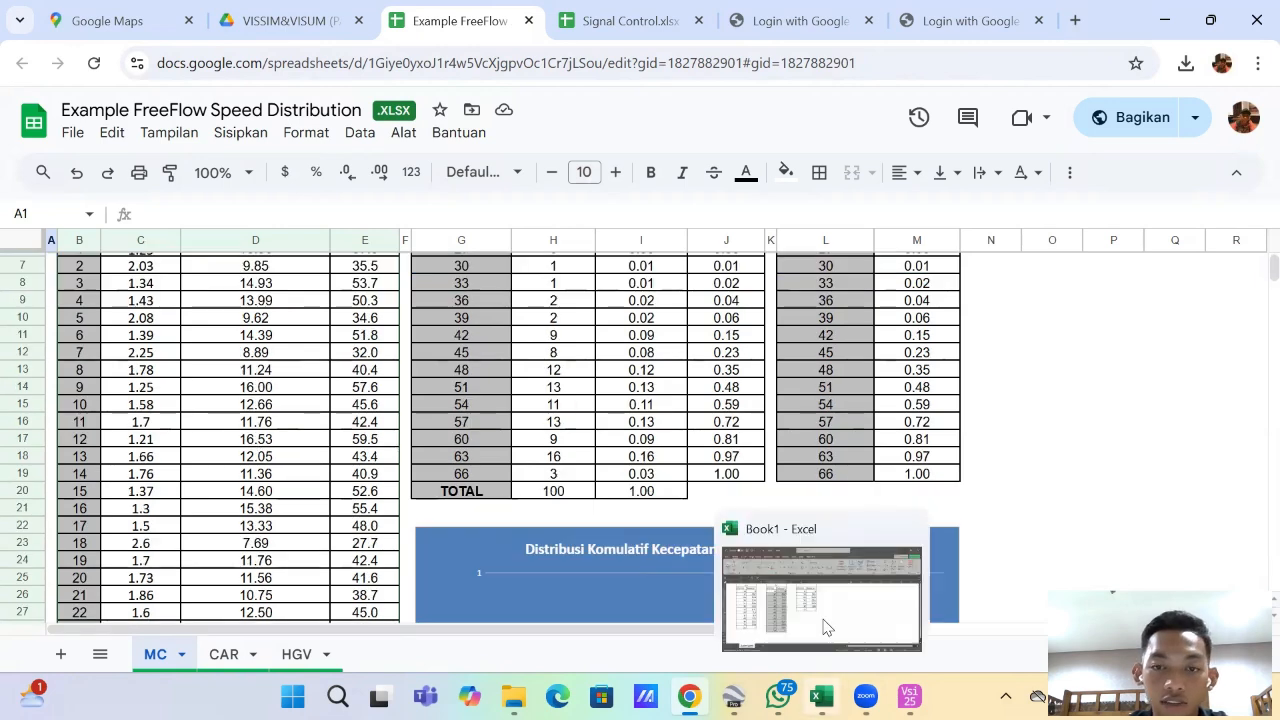
Step: Switch to the Book1 workbook in Excel and copy the "mc" interval and frequency values in B3:C15
{"action": "left_click", "coordinate": [824, 690]}
{"action": "left_click_drag", "start_coordinate": [114, 288], "coordinate": [221, 516]}
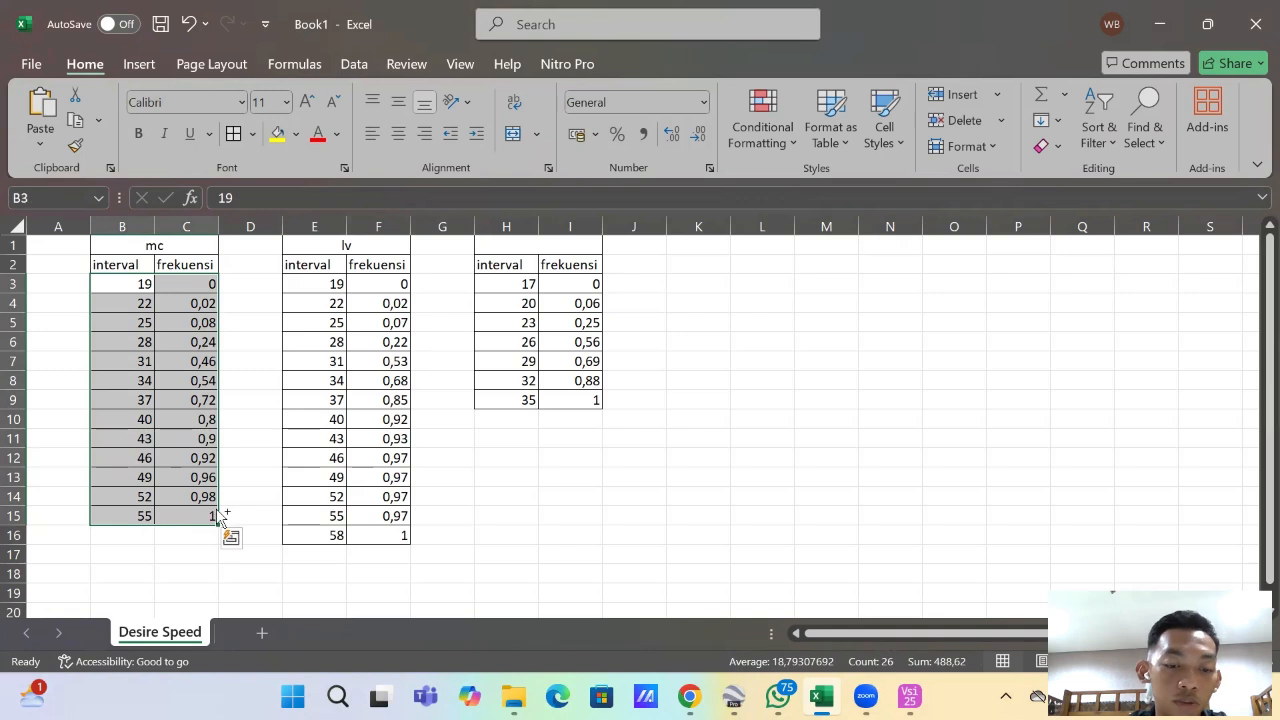
{"action": "key", "text": "ctrl+c"}
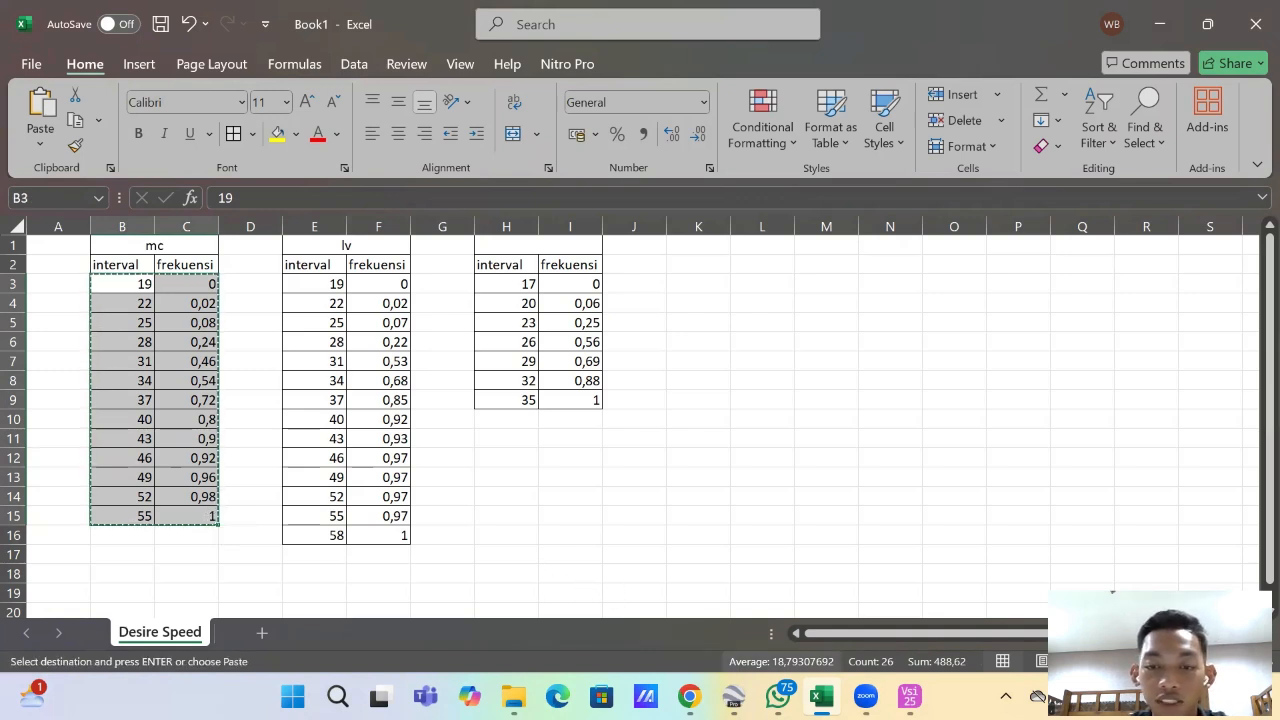
Step: Return to PTV Vissim and paste the copied values into the "MC" data points, starting at the first X cell
{"action": "mouse_move", "coordinate": [690, 697]}
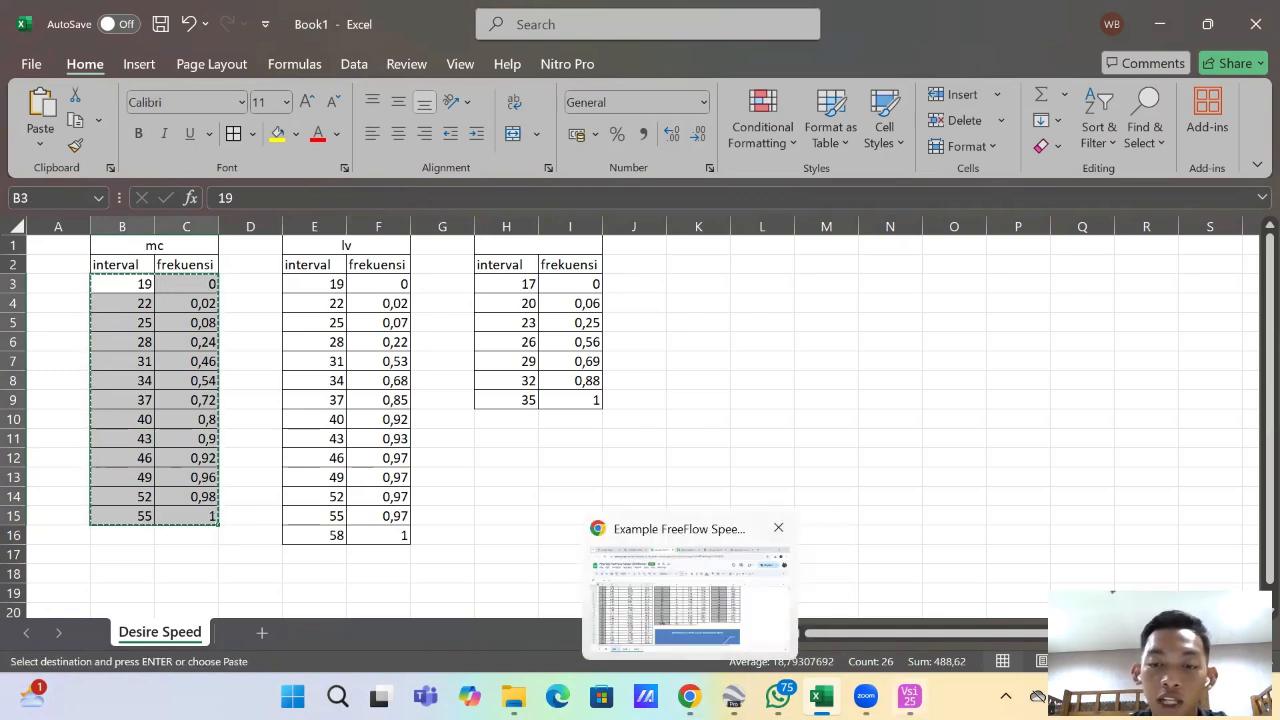
{"action": "left_click", "coordinate": [909, 697]}
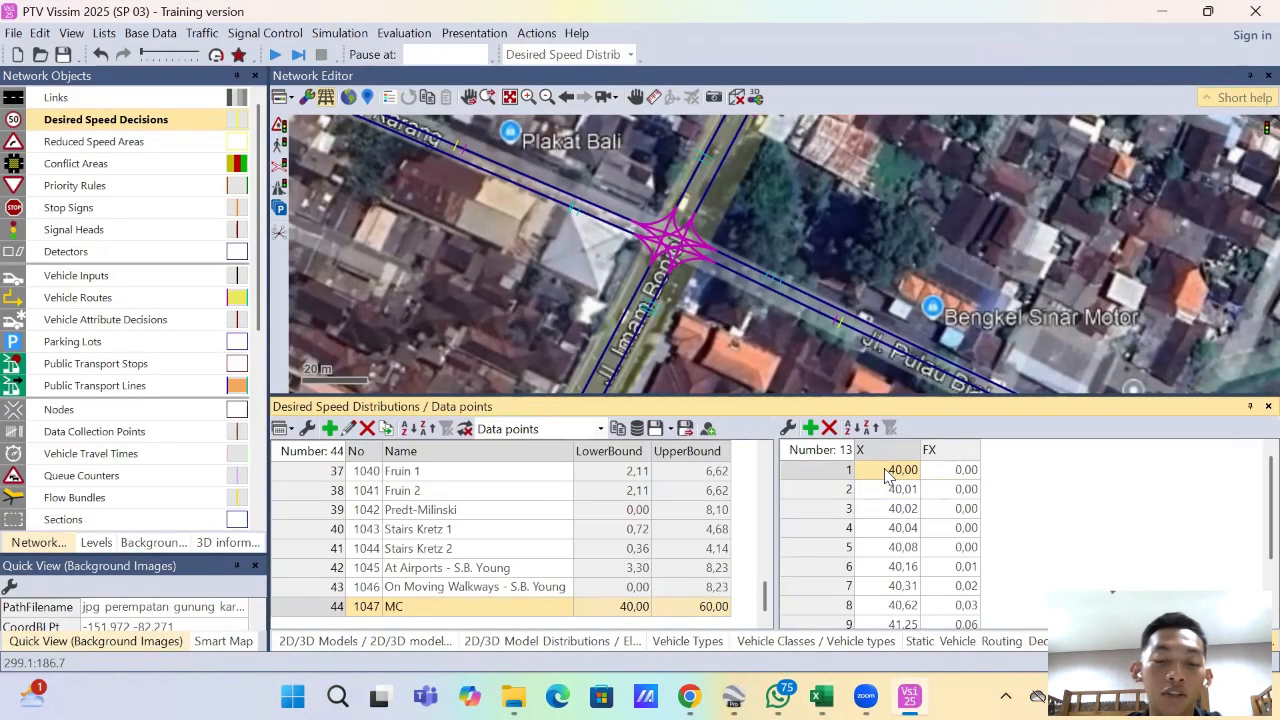
{"action": "key", "text": "ctrl+v"}
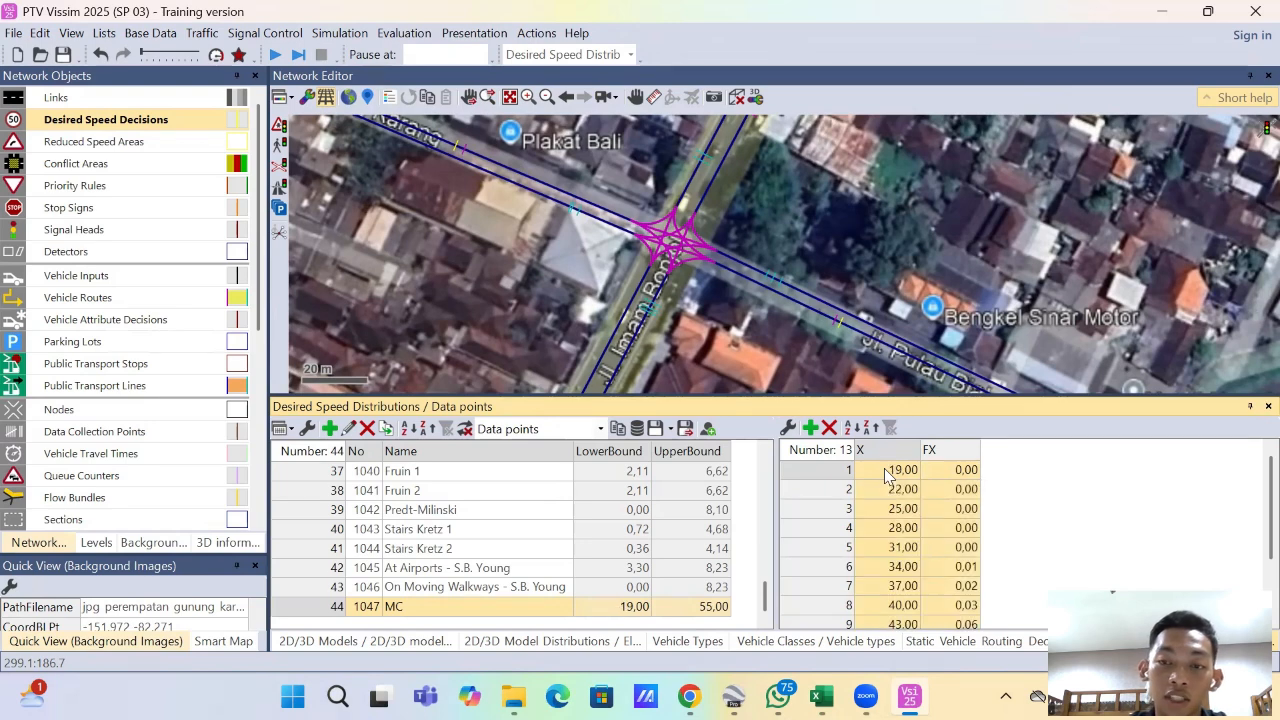
{"action": "scroll", "coordinate": [960, 530], "scroll_direction": "down", "scroll_amount": 2}
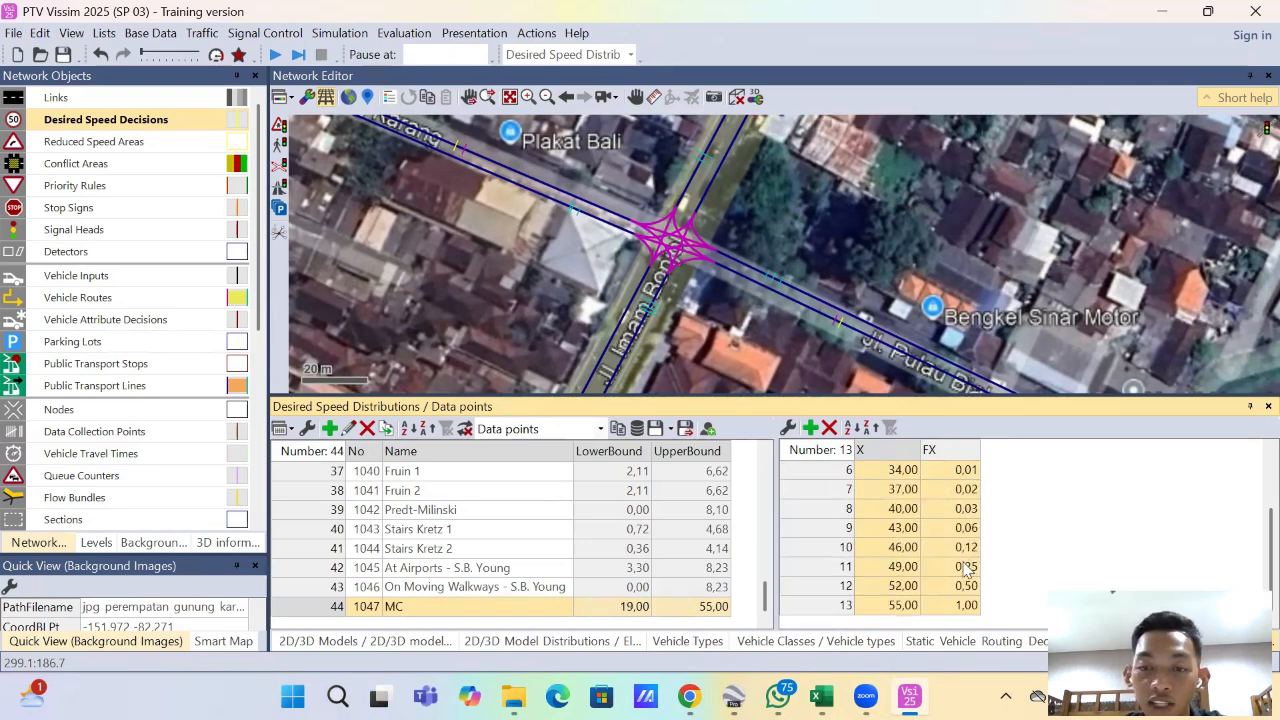
{"action": "scroll", "coordinate": [962, 572], "scroll_direction": "up", "scroll_amount": 2}
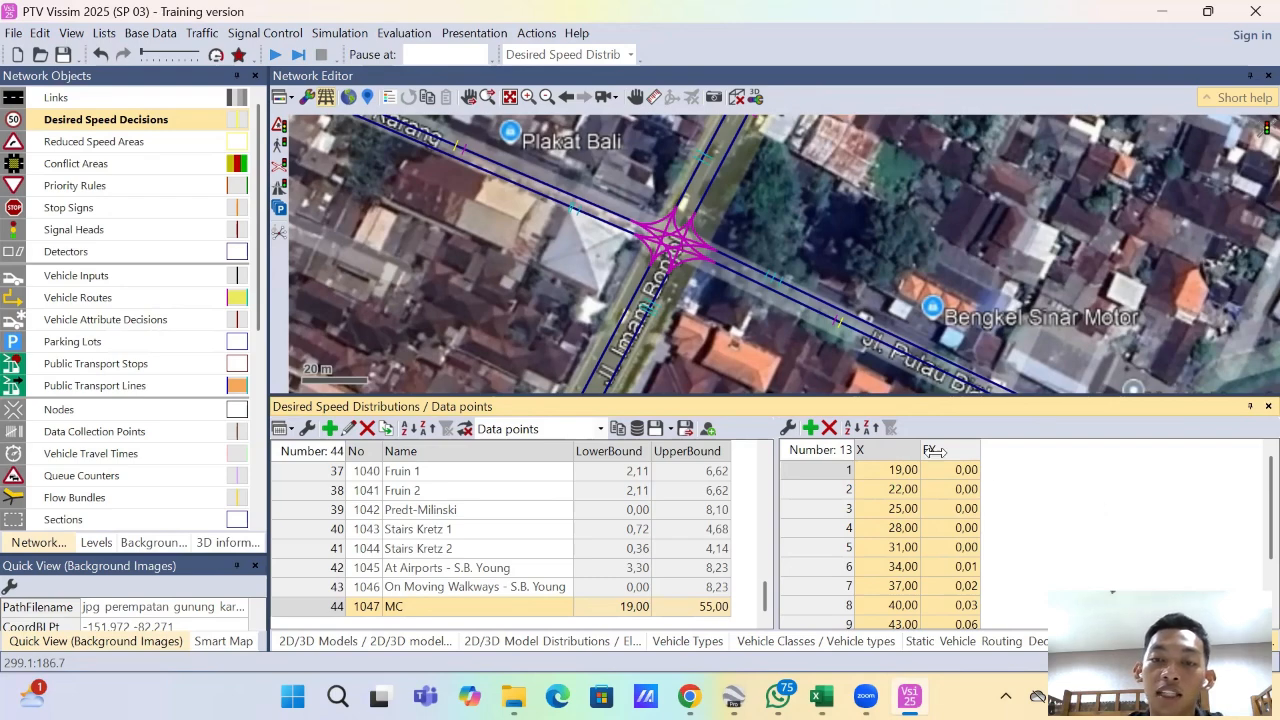
Step: Add a new desired speed distribution named "LV"
{"action": "left_click", "coordinate": [329, 428]}
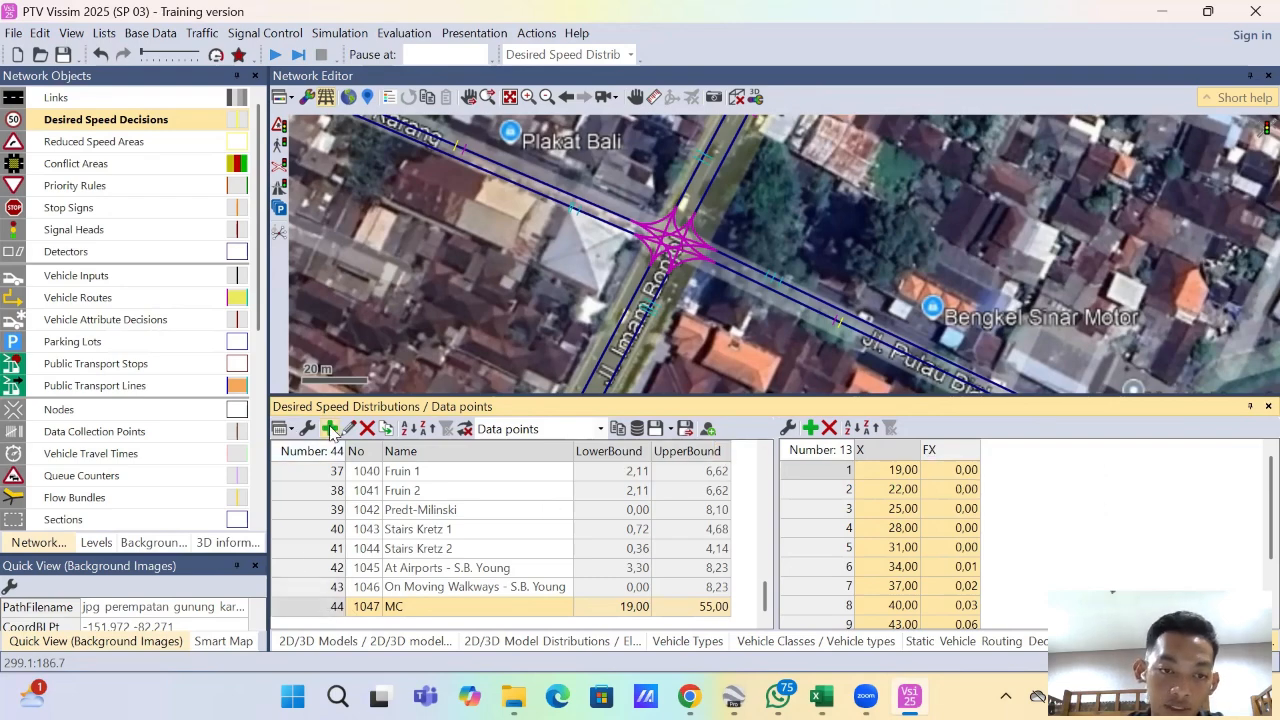
{"action": "left_click", "coordinate": [400, 185]}
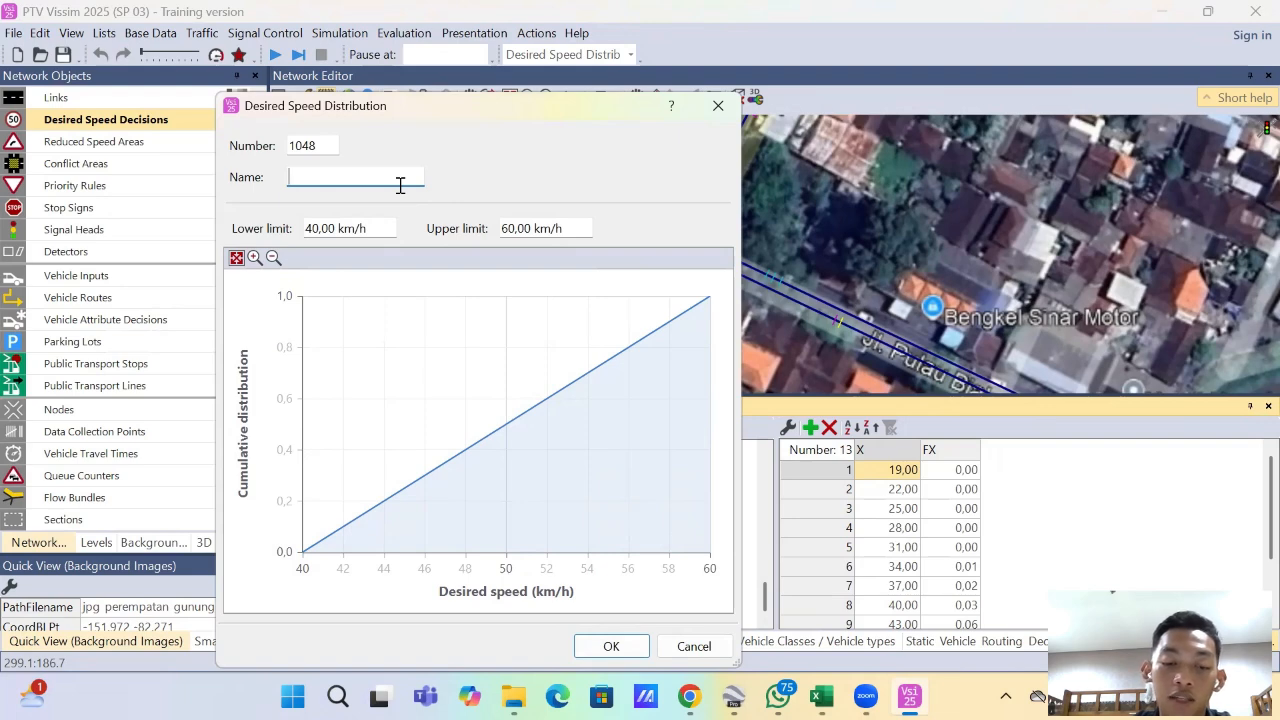
{"action": "type", "text": "LV"}
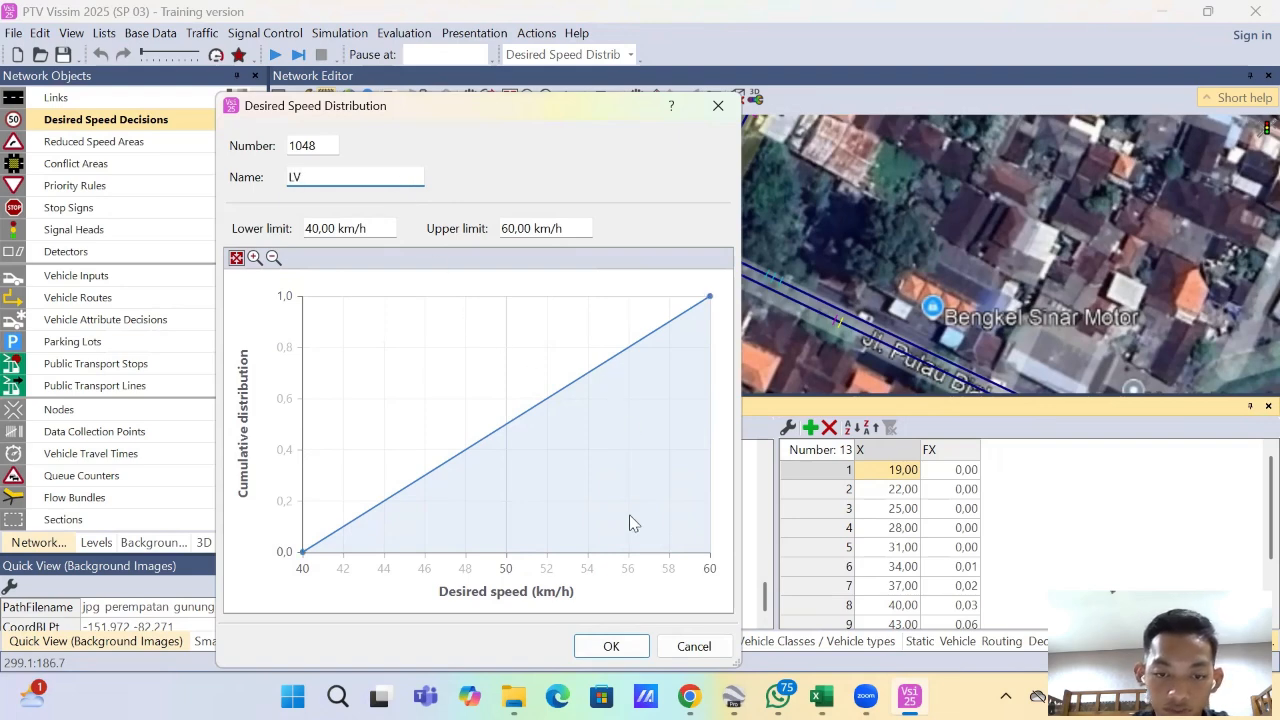
{"action": "left_click", "coordinate": [612, 646]}
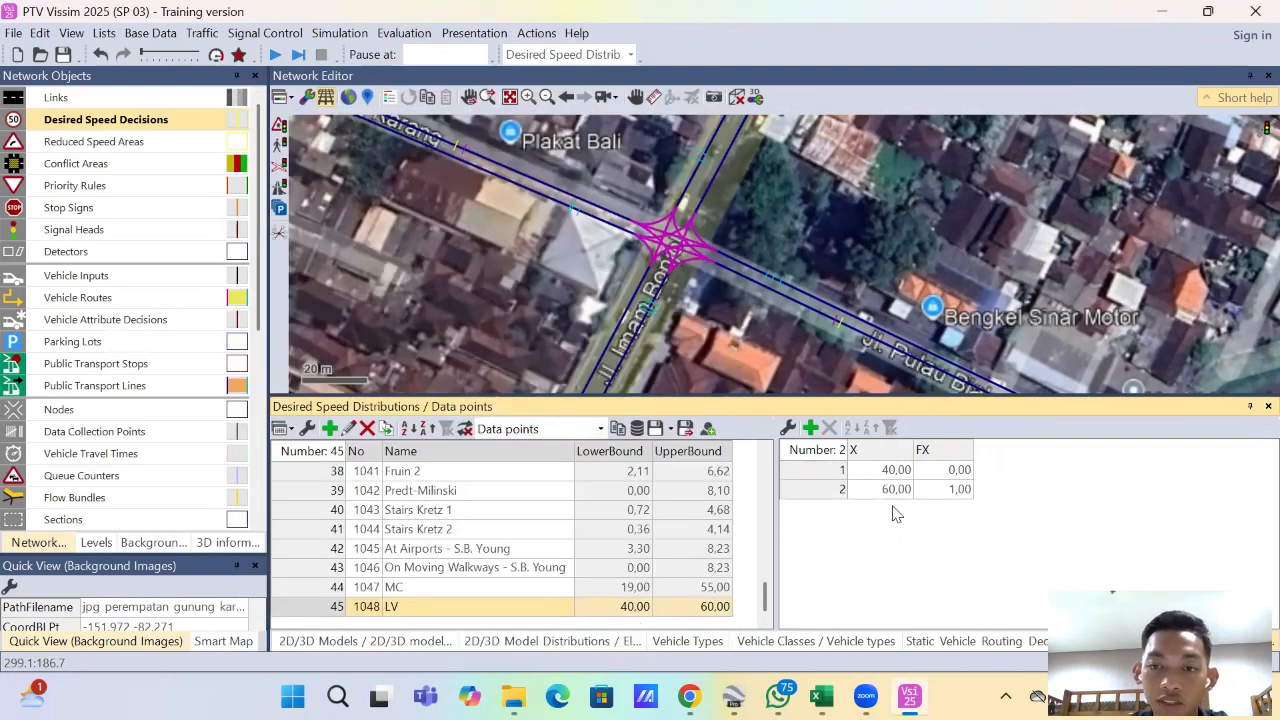
Step: Switch to the Book1 workbook in Excel and copy the "lv" interval and frequency values in E3:F16
{"action": "mouse_move", "coordinate": [820, 688]}
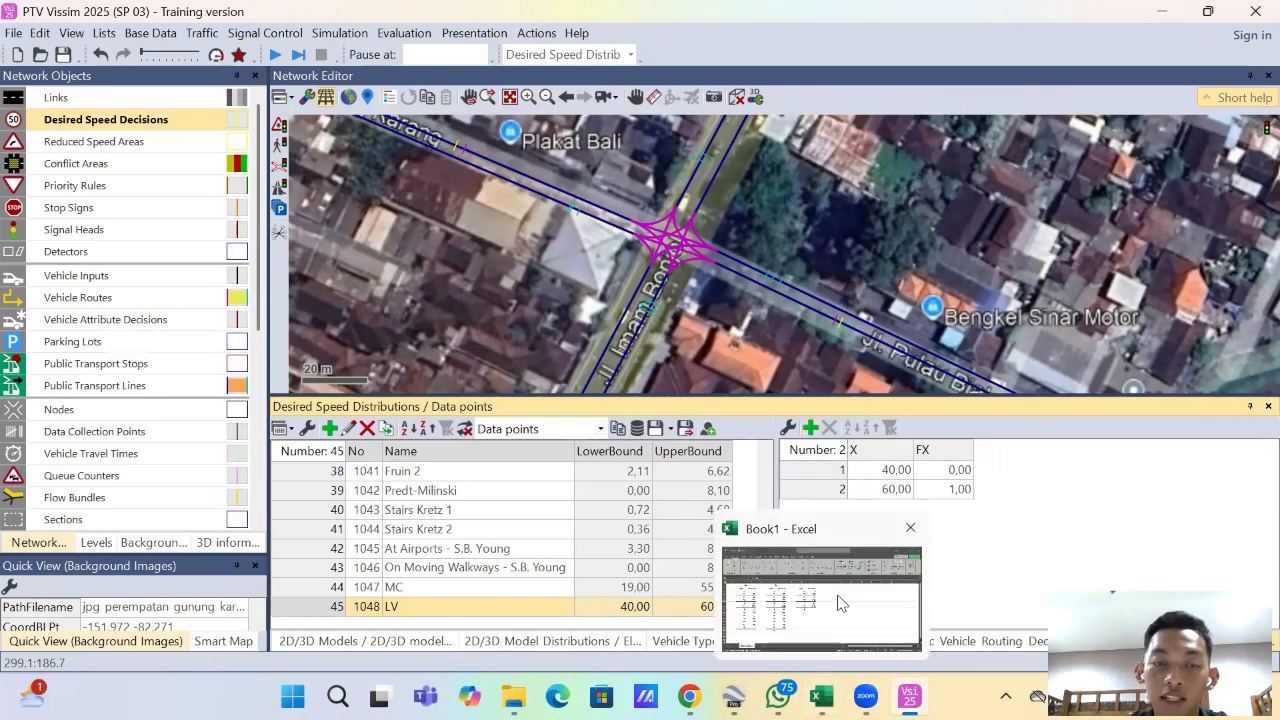
{"action": "left_click", "coordinate": [790, 590]}
{"action": "left_click_drag", "start_coordinate": [323, 290], "coordinate": [386, 531]}
{"action": "key", "text": "ctrl+c"}
Step: Return to PTV Vissim and add thirteen data points to the "LV" desired speed distribution
{"action": "mouse_move", "coordinate": [778, 696]}
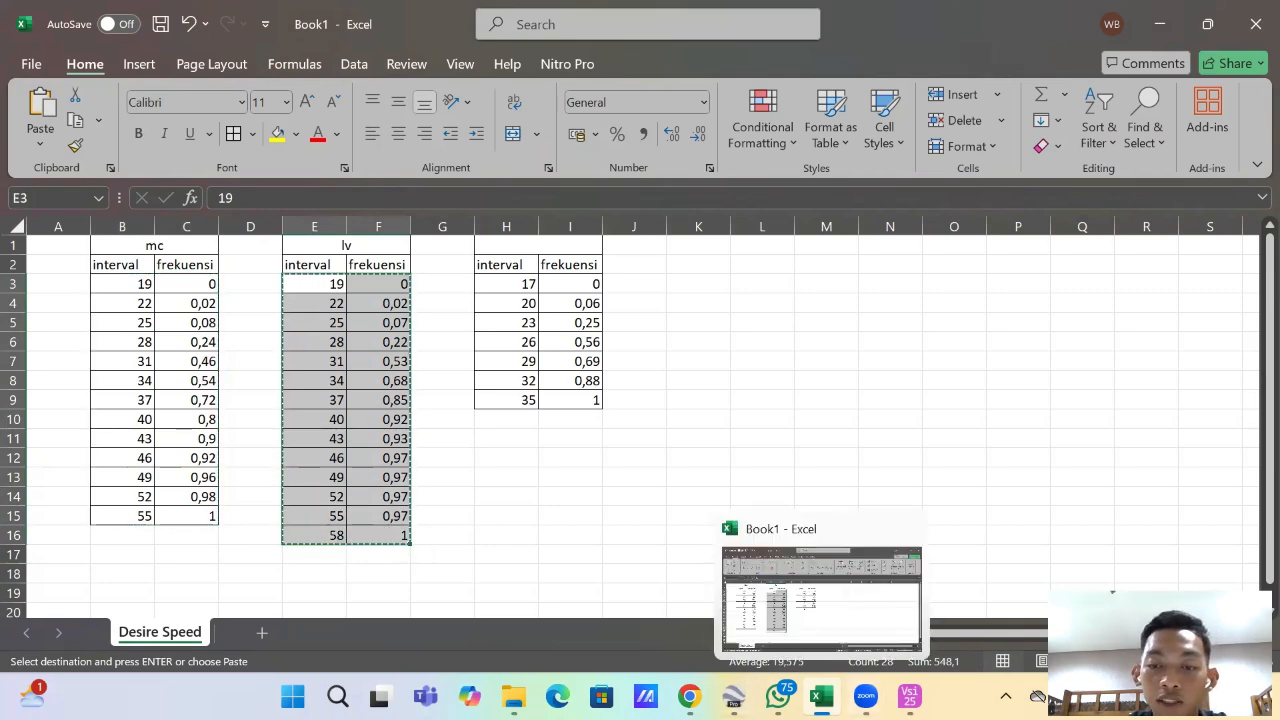
{"action": "mouse_move", "coordinate": [908, 696]}
{"action": "left_click", "coordinate": [900, 600]}
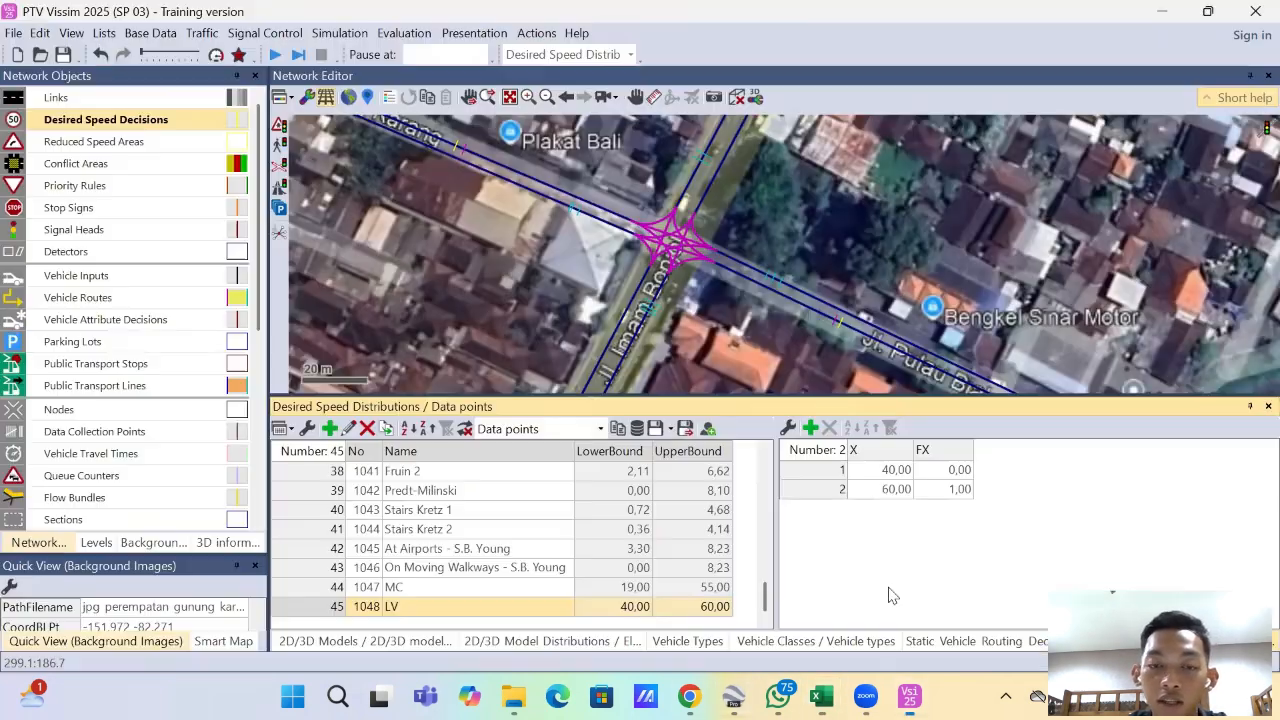
{"action": "left_click", "coordinate": [810, 428]}
{"action": "left_click", "coordinate": [810, 428]}
{"action": "left_click", "coordinate": [810, 428]}
{"action": "left_click", "coordinate": [810, 428]}
{"action": "left_click", "coordinate": [810, 428]}
{"action": "left_click", "coordinate": [810, 428]}
{"action": "left_click", "coordinate": [810, 428]}
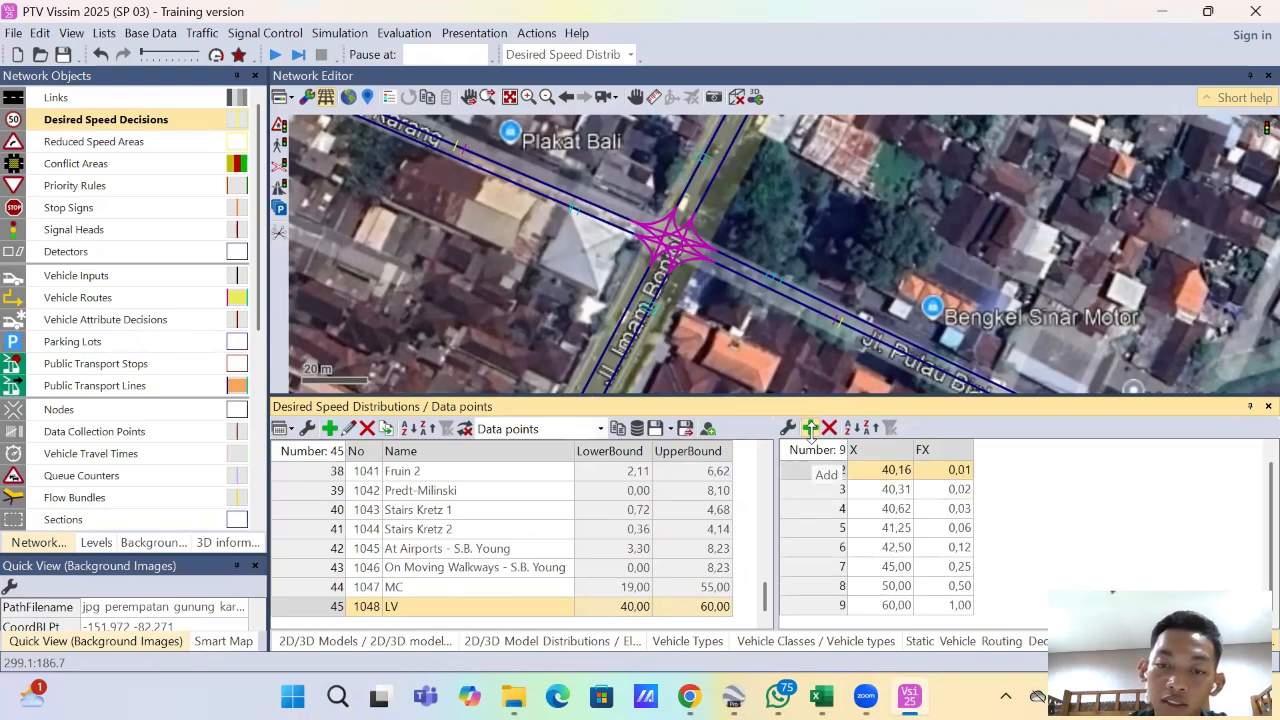
{"action": "left_click", "coordinate": [810, 428]}
{"action": "left_click", "coordinate": [810, 428]}
{"action": "left_click", "coordinate": [810, 428]}
{"action": "left_click", "coordinate": [810, 428]}
{"action": "left_click", "coordinate": [810, 428]}
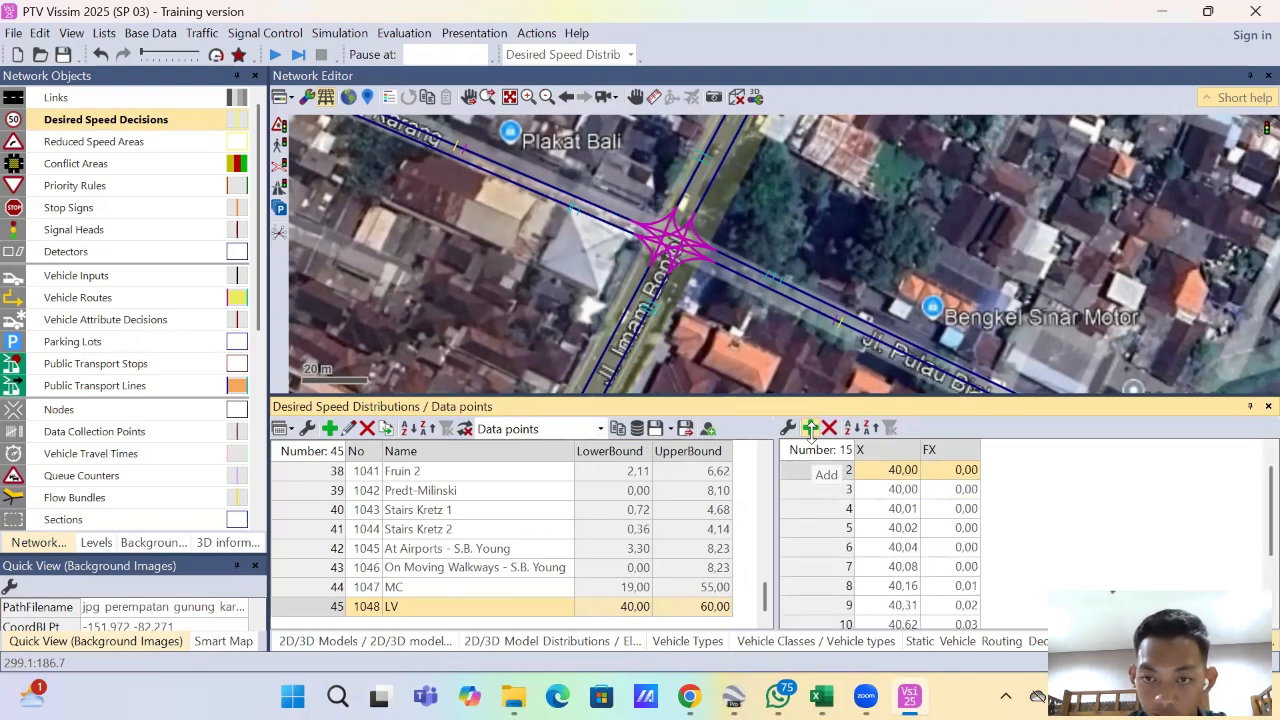
{"action": "left_click", "coordinate": [810, 428]}
Step: Paste the copied "lv" values into the "LV" data points from the first X cell and check the filled rows
{"action": "scroll", "coordinate": [920, 512], "scroll_direction": "up", "scroll_amount": 3}
{"action": "left_click", "coordinate": [903, 469]}
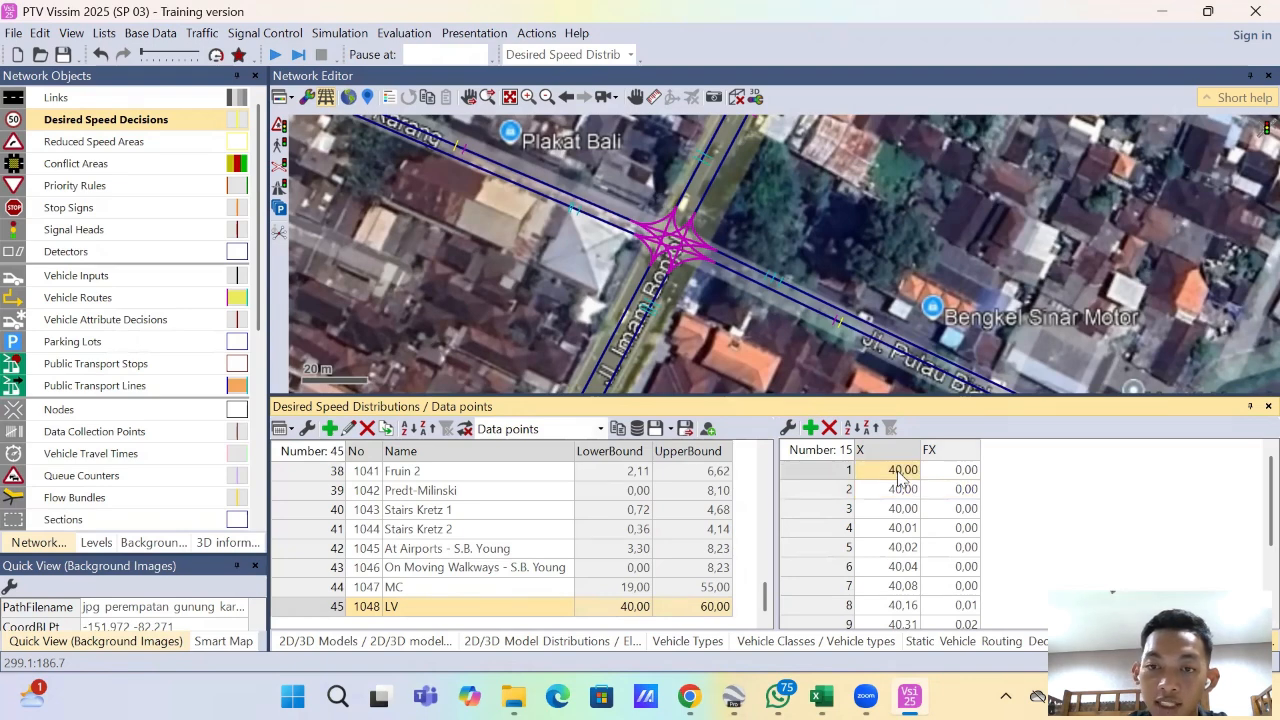
{"action": "key", "text": "ctrl+v"}
{"action": "scroll", "coordinate": [997, 511], "scroll_direction": "down", "scroll_amount": 3}
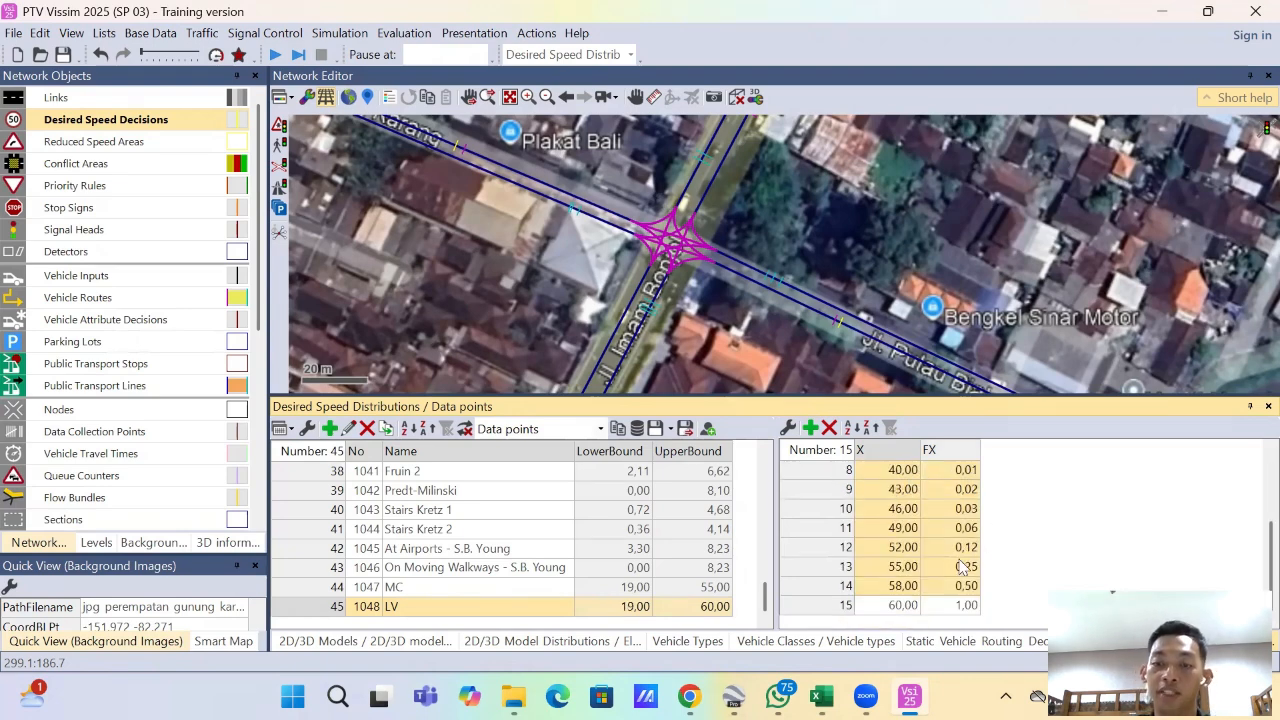
{"action": "scroll", "coordinate": [950, 572], "scroll_direction": "up", "scroll_amount": 3}
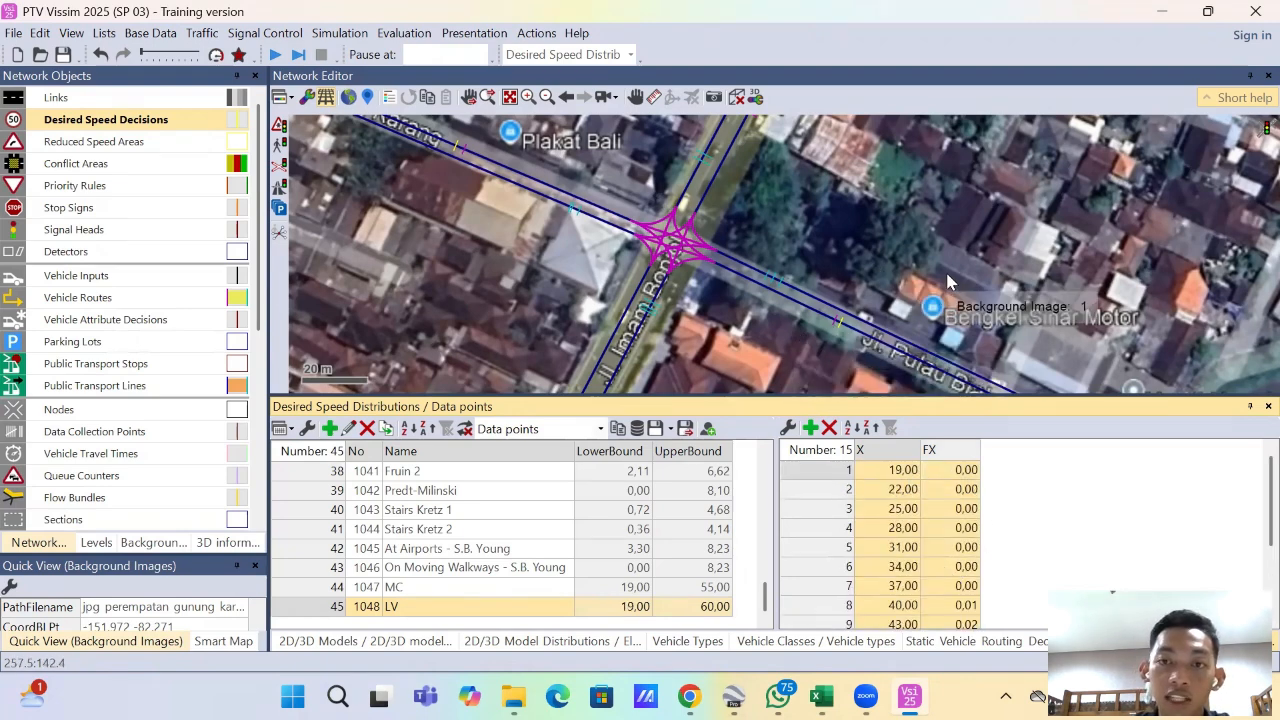